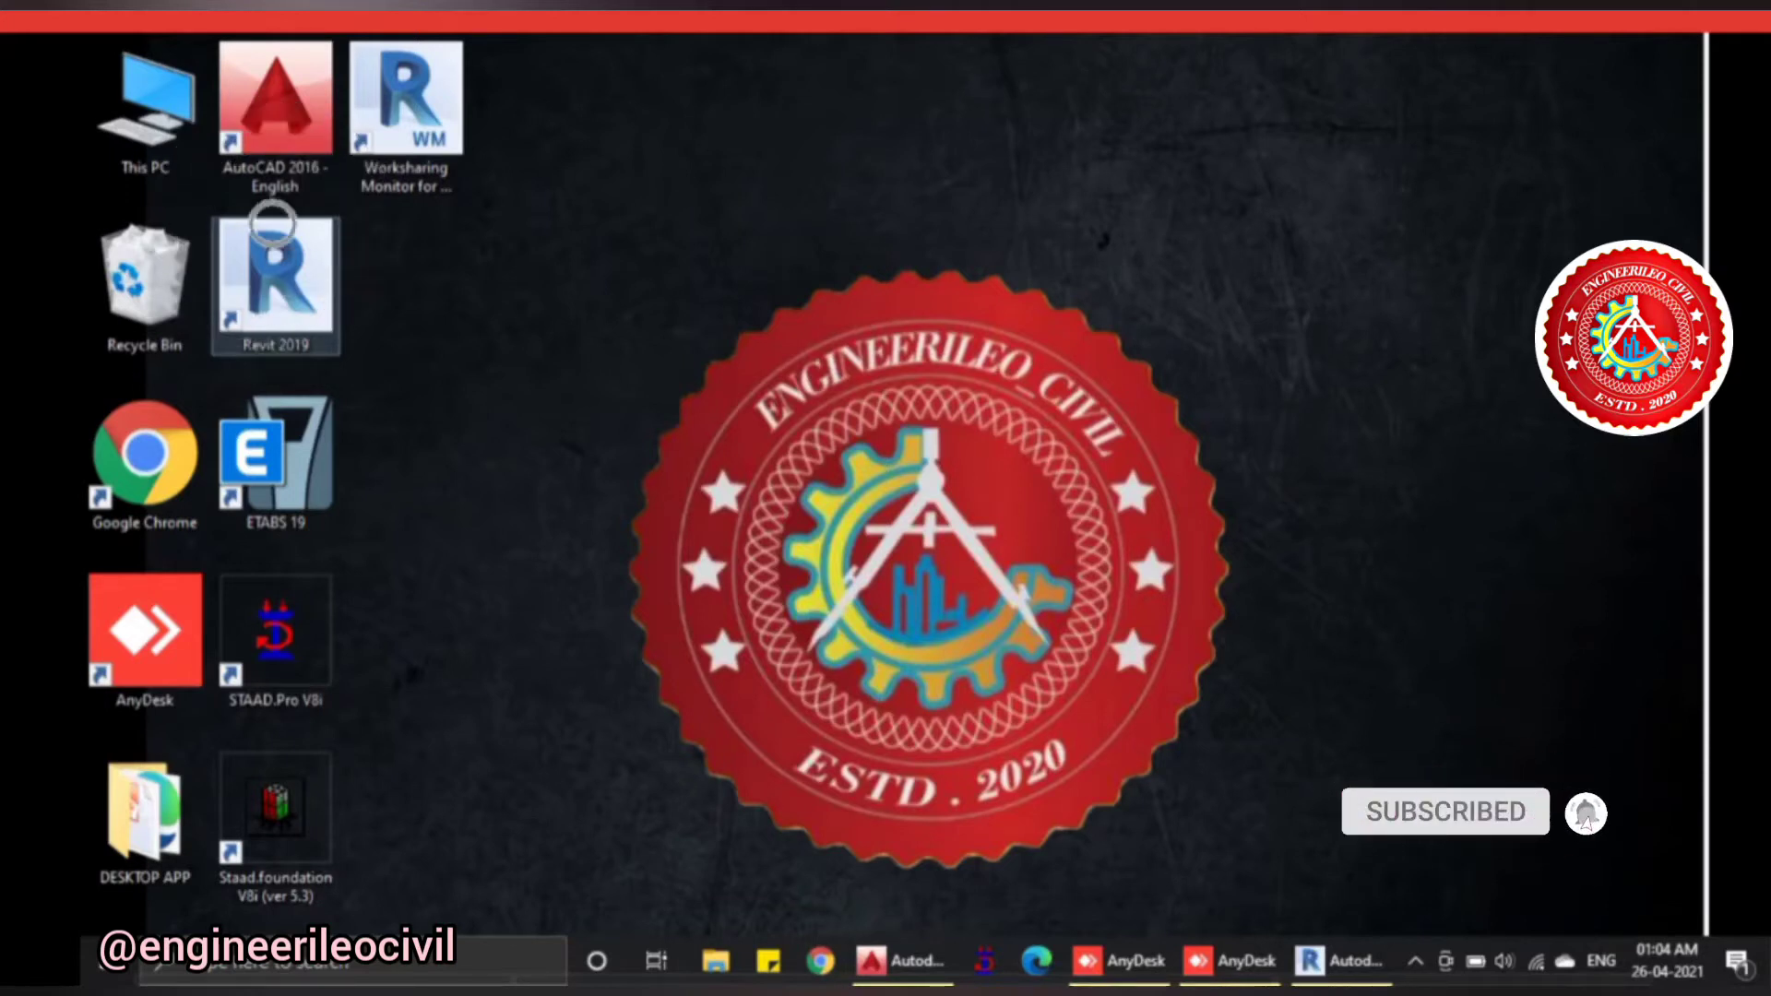
# - Launch Revit 2019 from its desktop shortcut icon
pyautogui.doubleClick(272, 223)
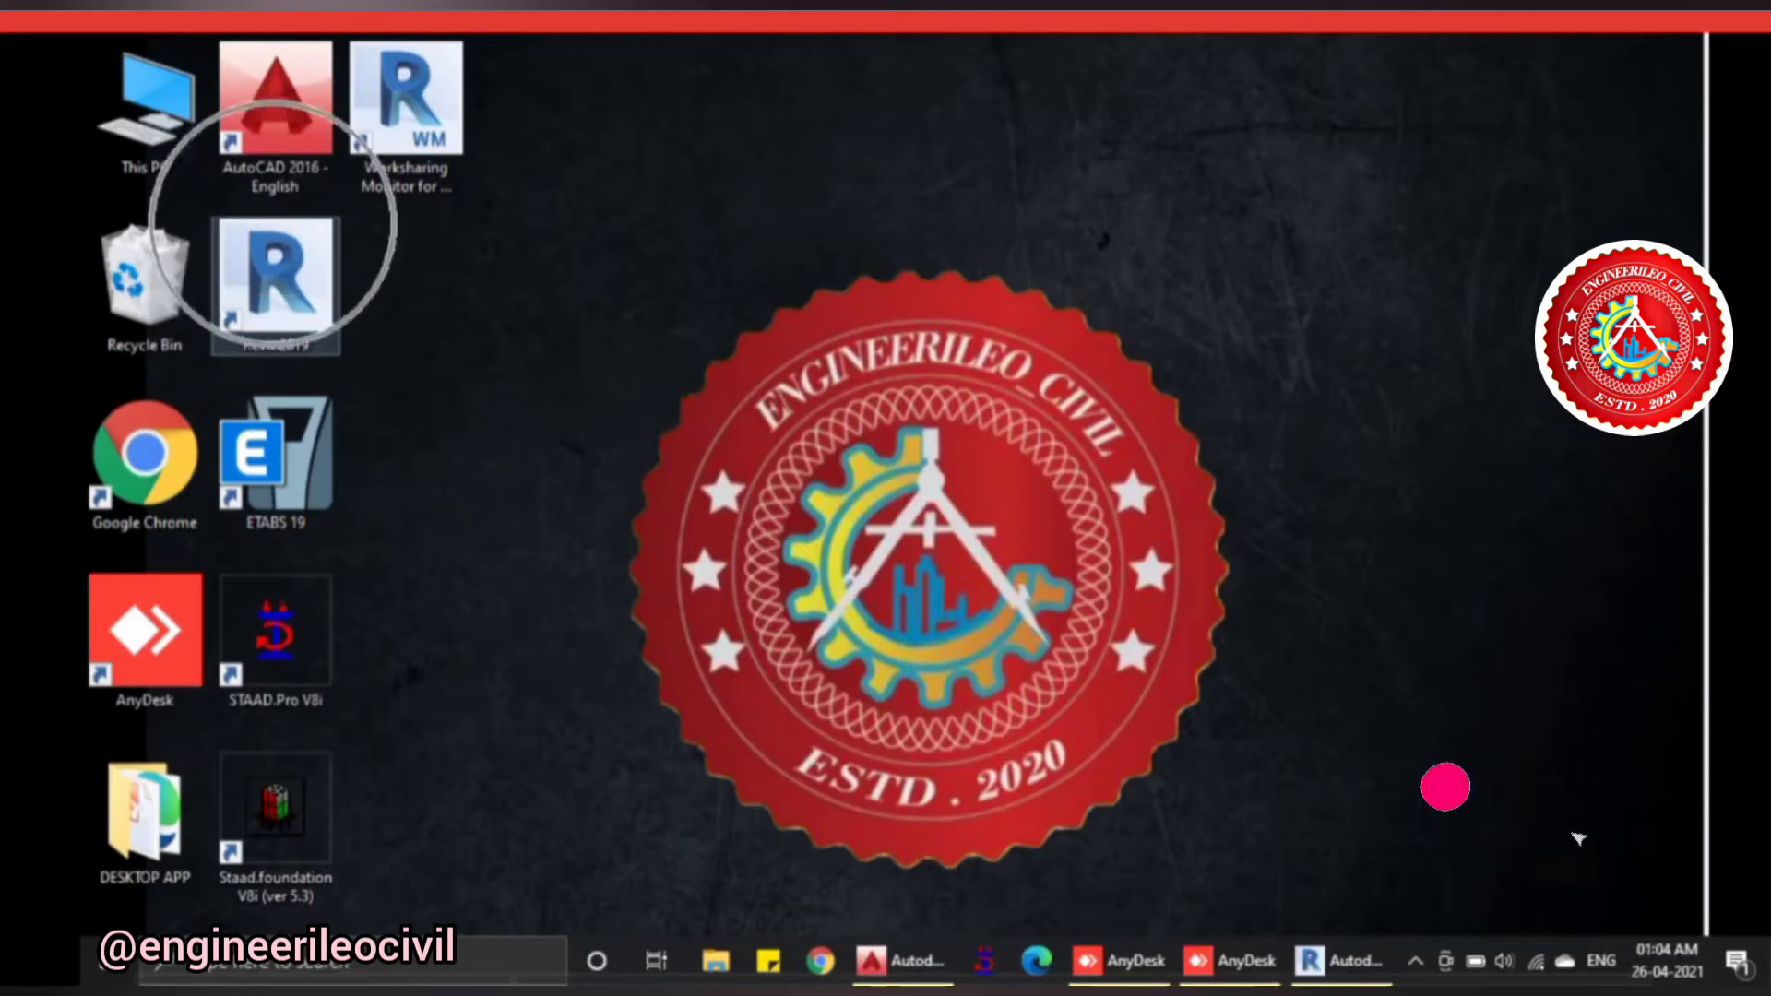
pyautogui.click(272, 223)
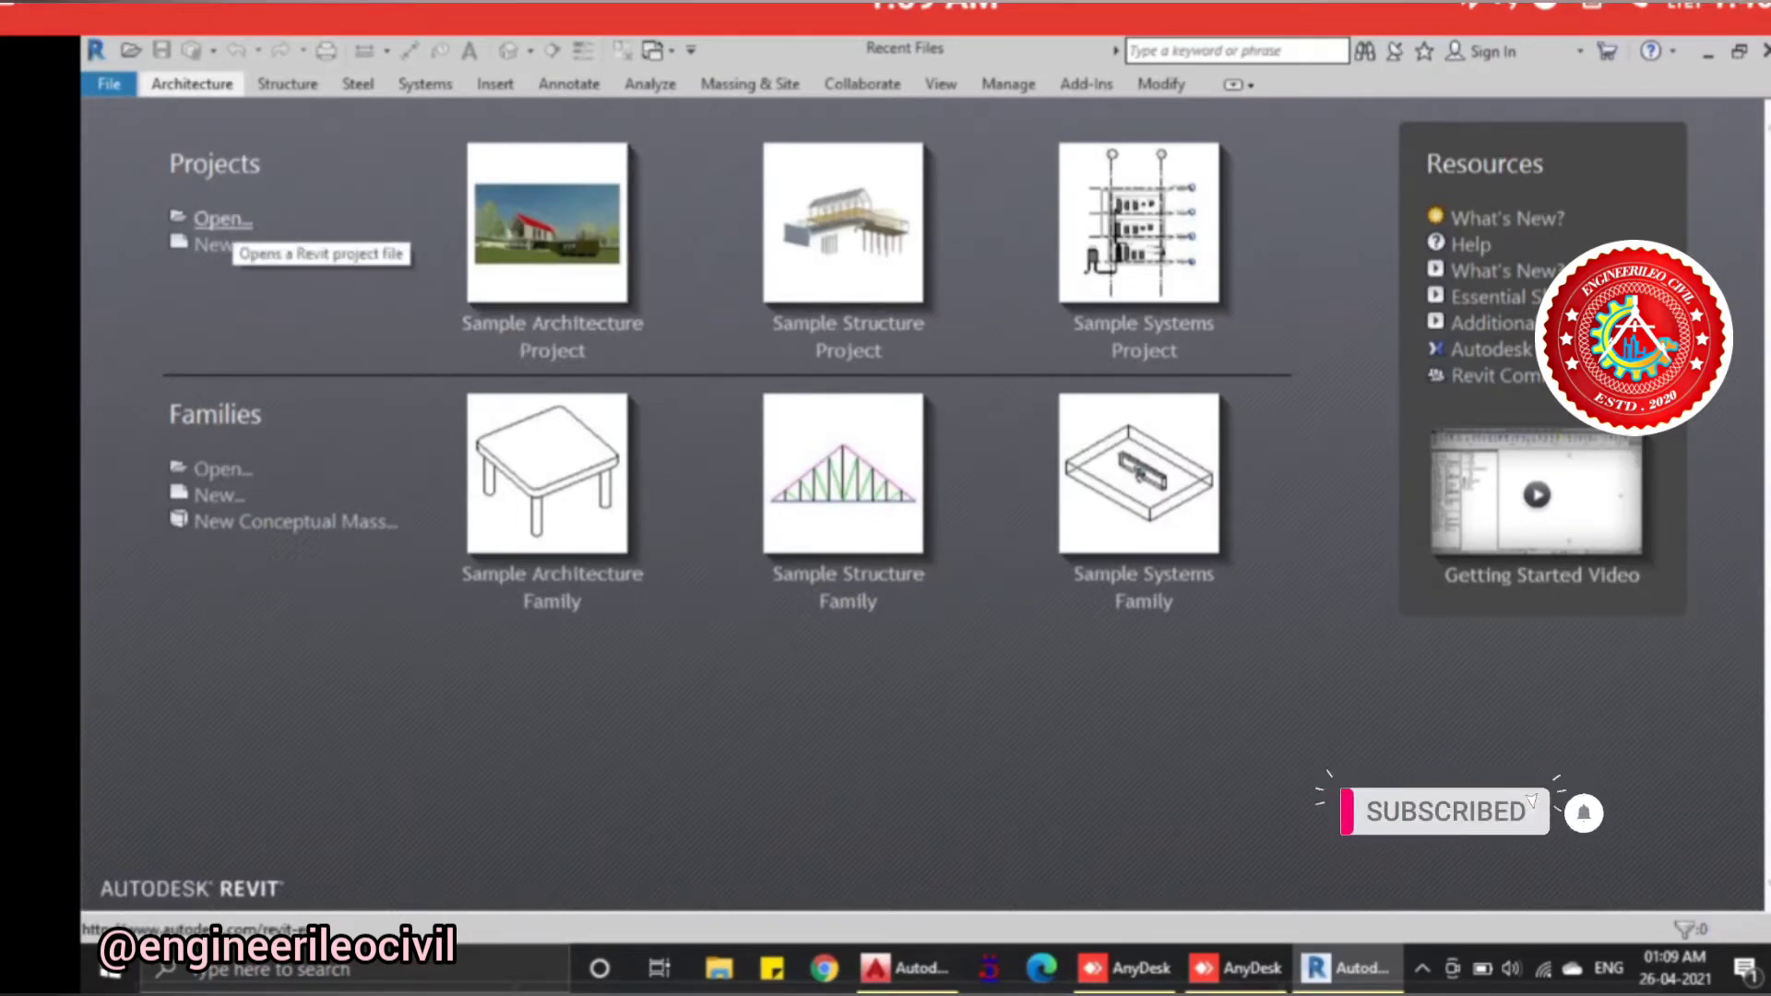
# - Create a new project with template file <None> and Metric units
pyautogui.click(222, 245)
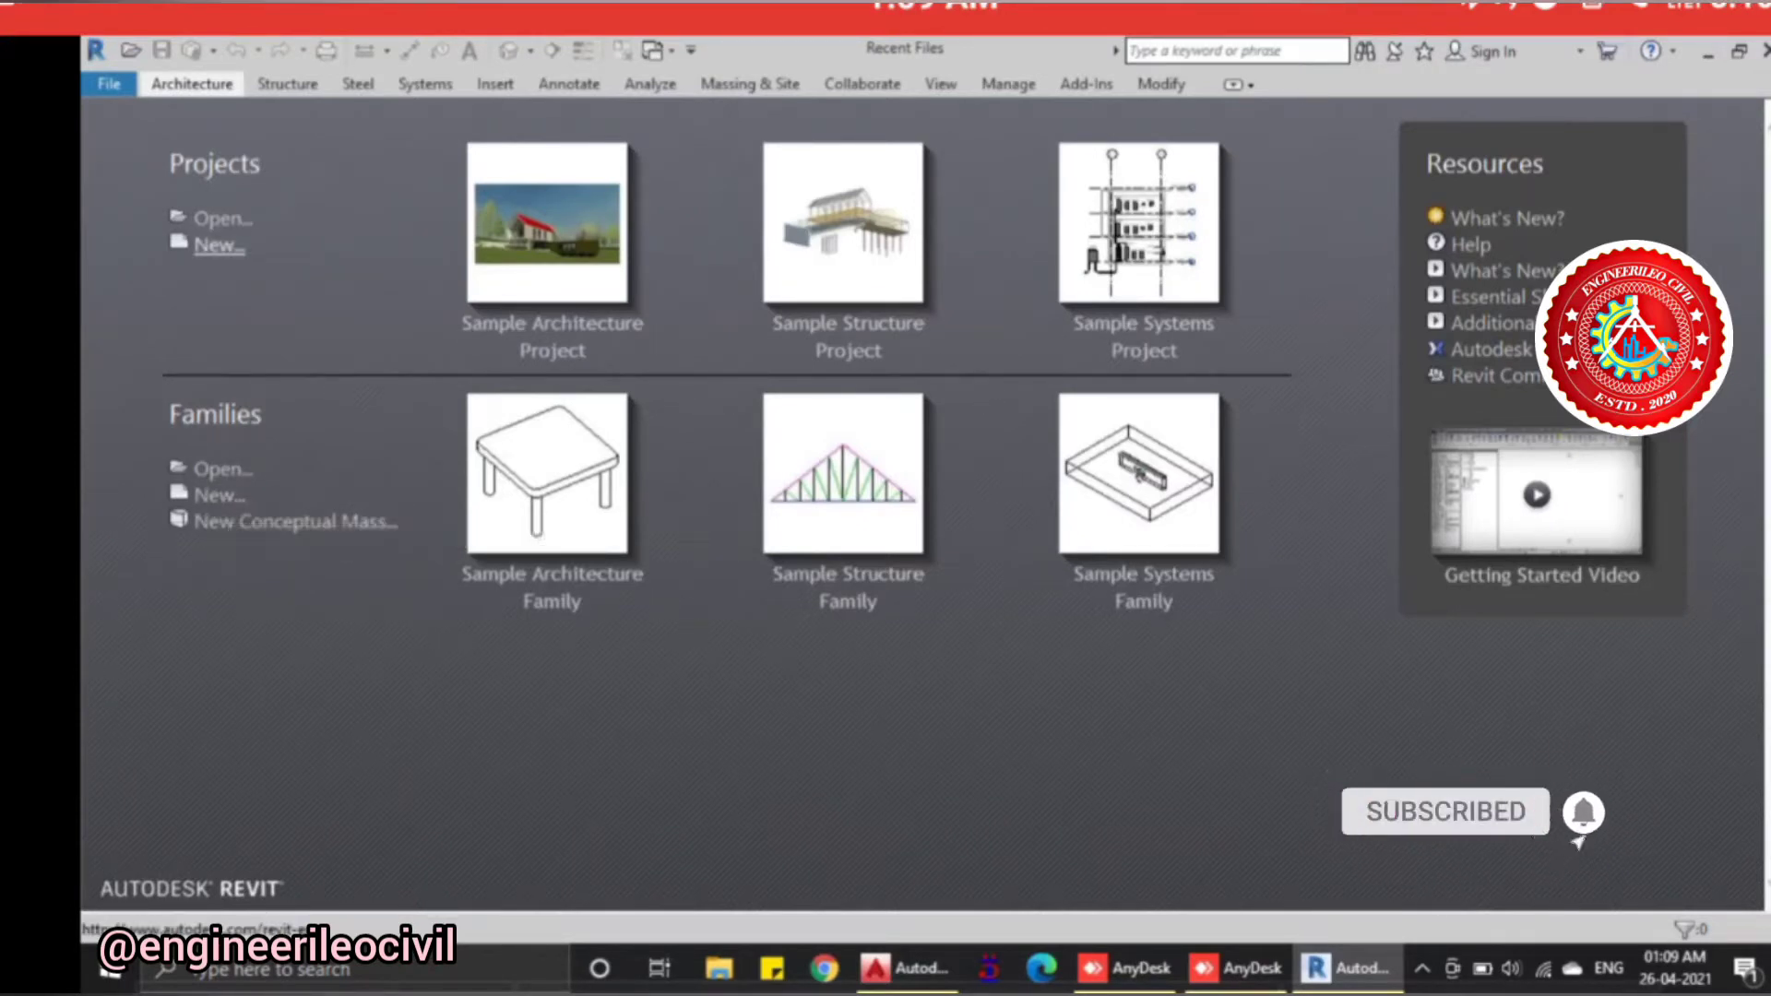
pyautogui.click(216, 246)
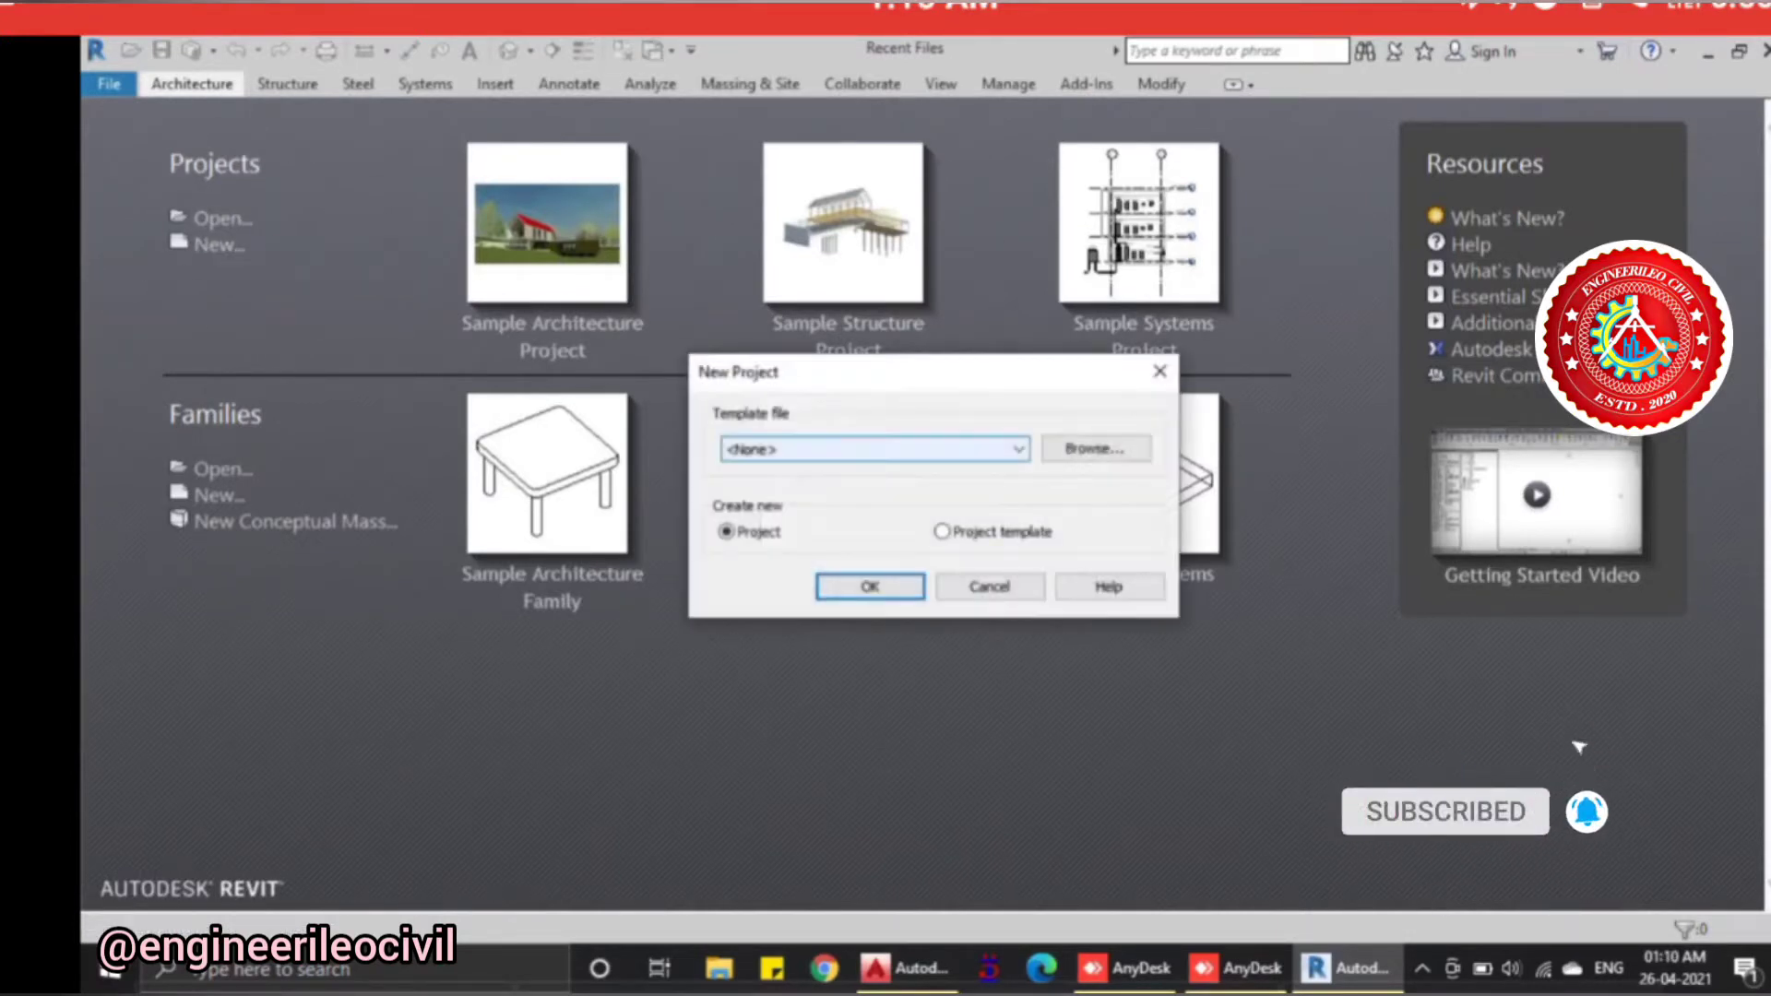
pyautogui.click(1019, 450)
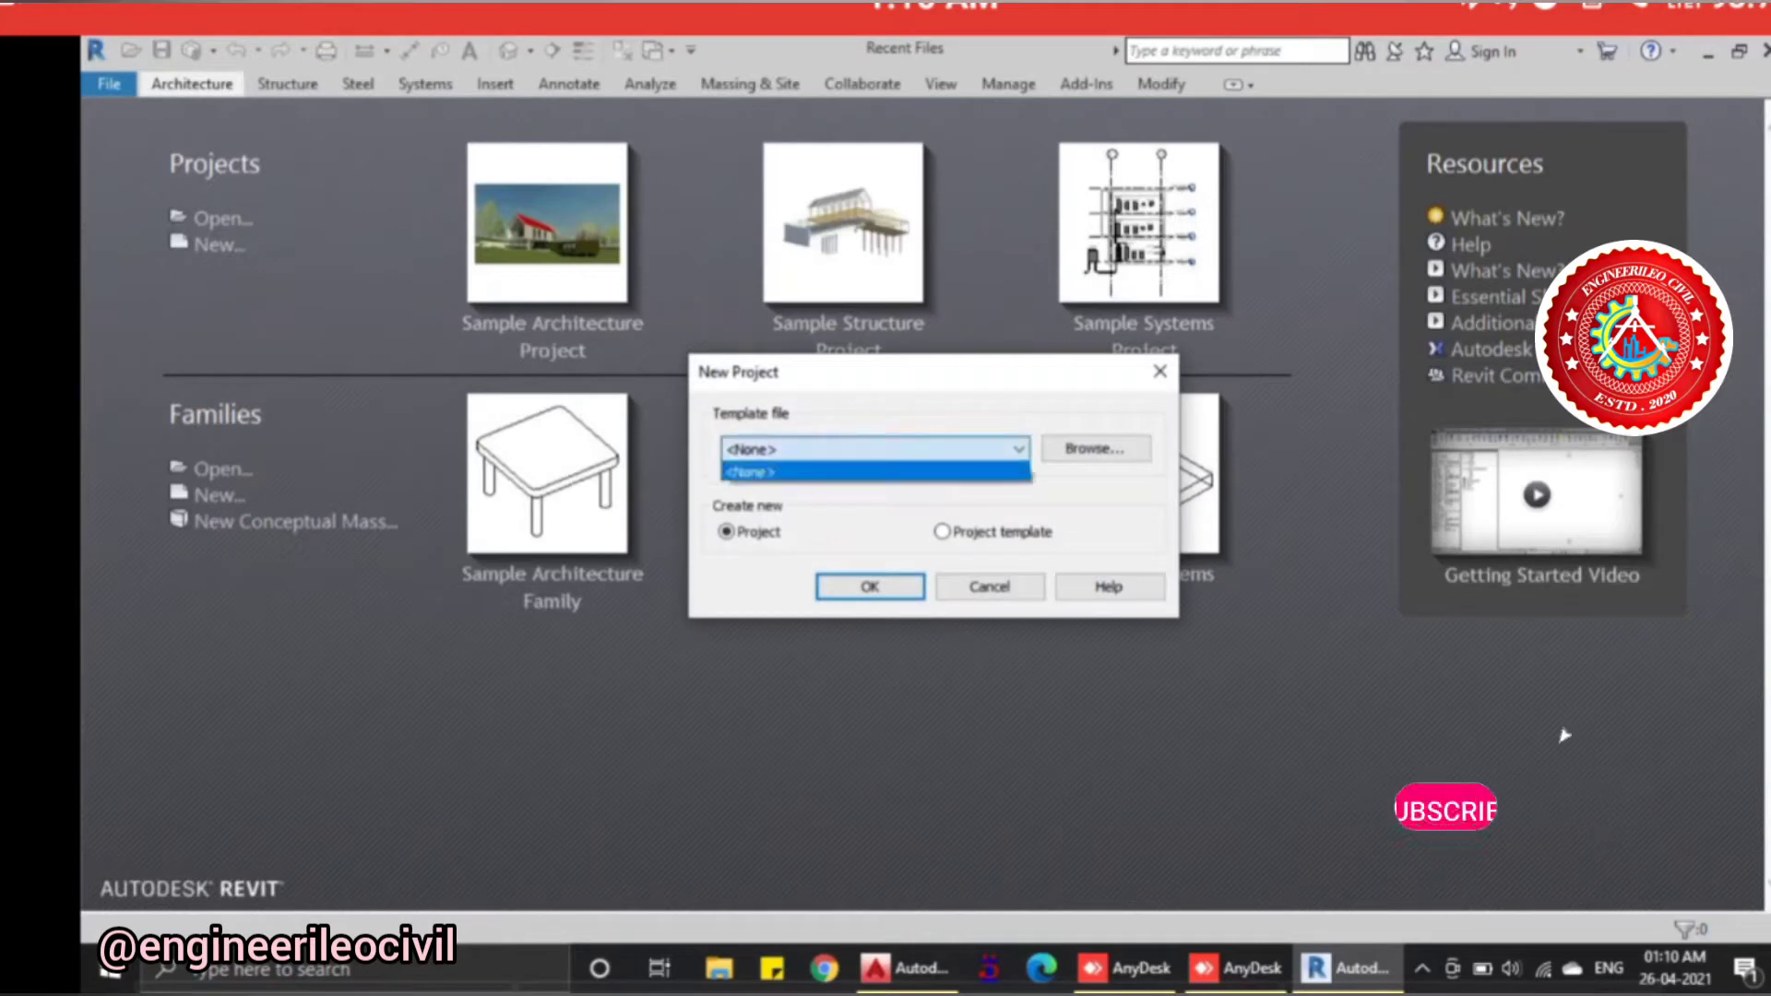
pyautogui.click(1015, 469)
pyautogui.click(1095, 448)
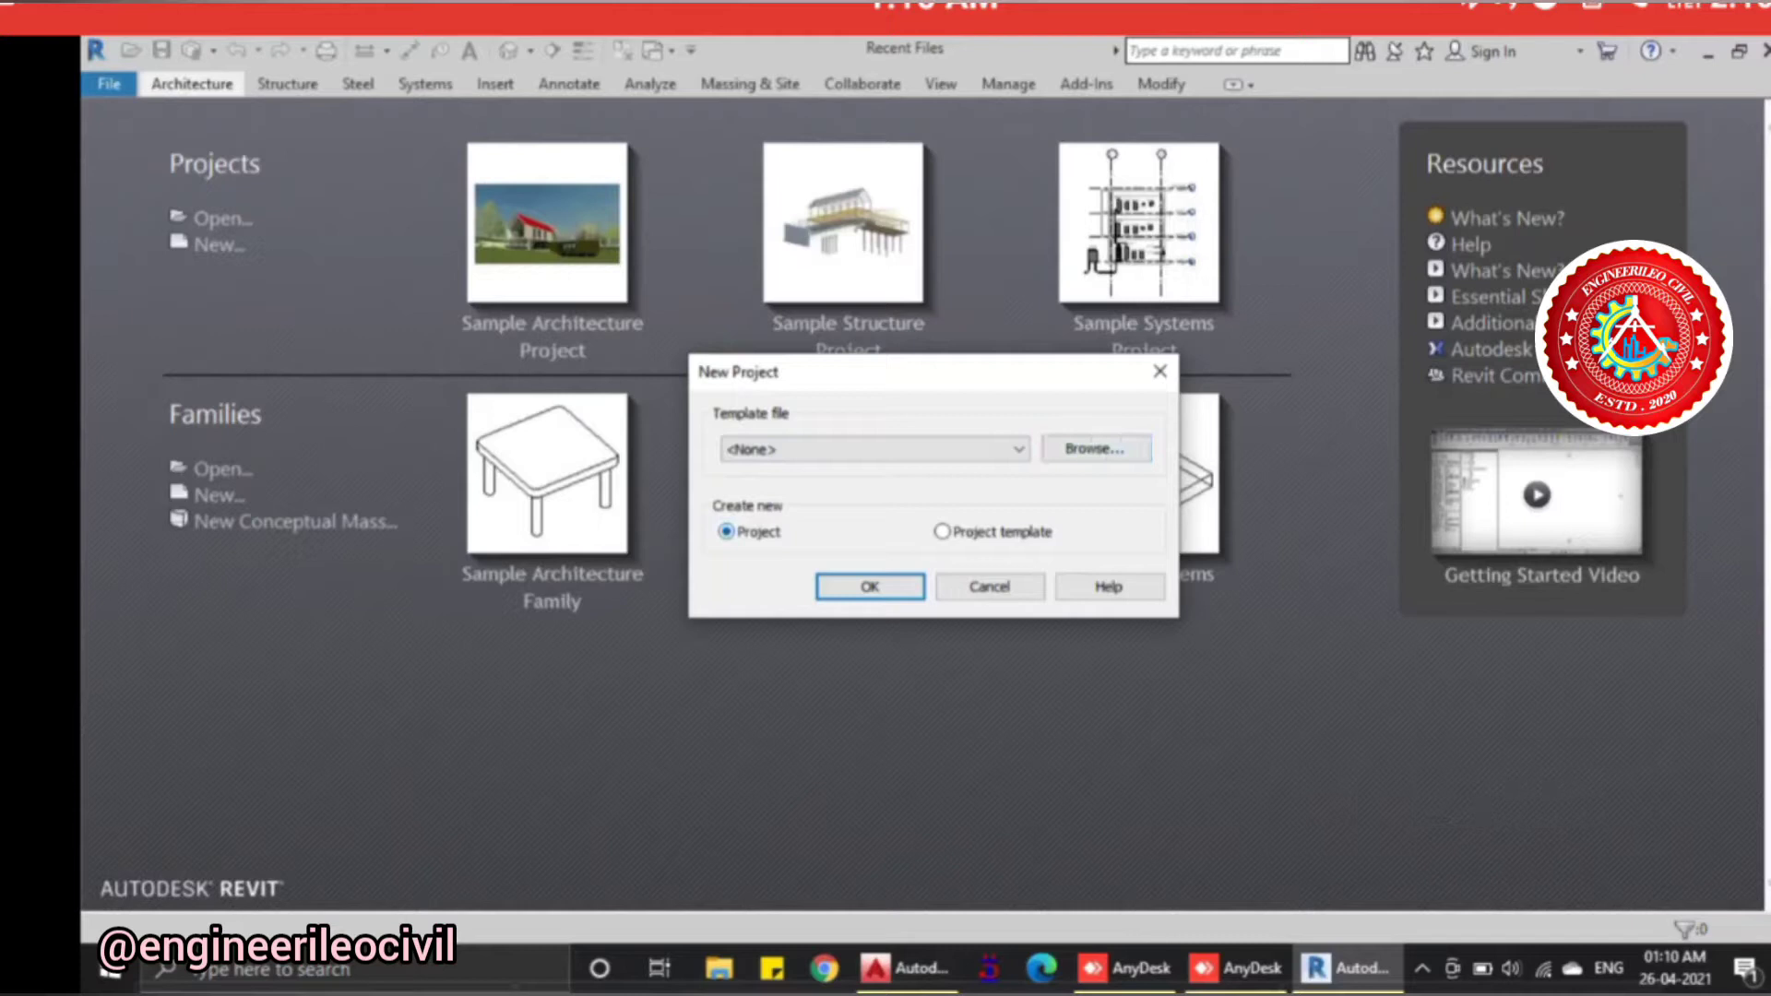
pyautogui.press('Return')
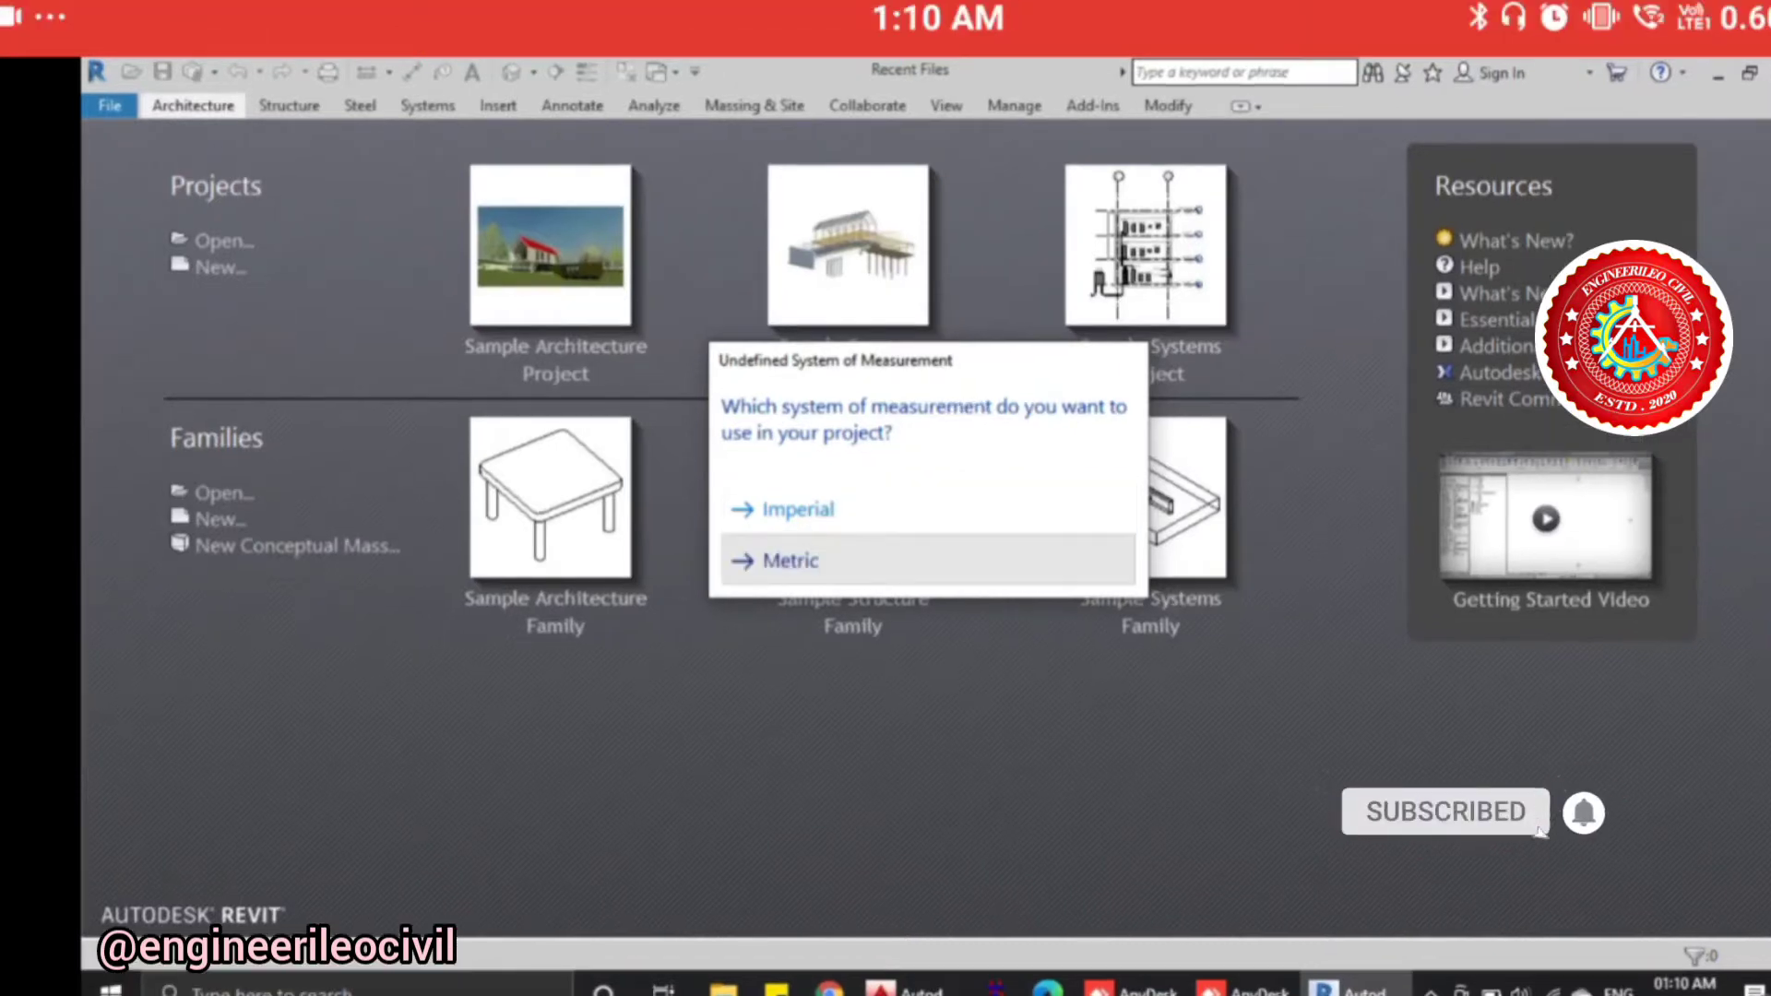
pyautogui.click(791, 560)
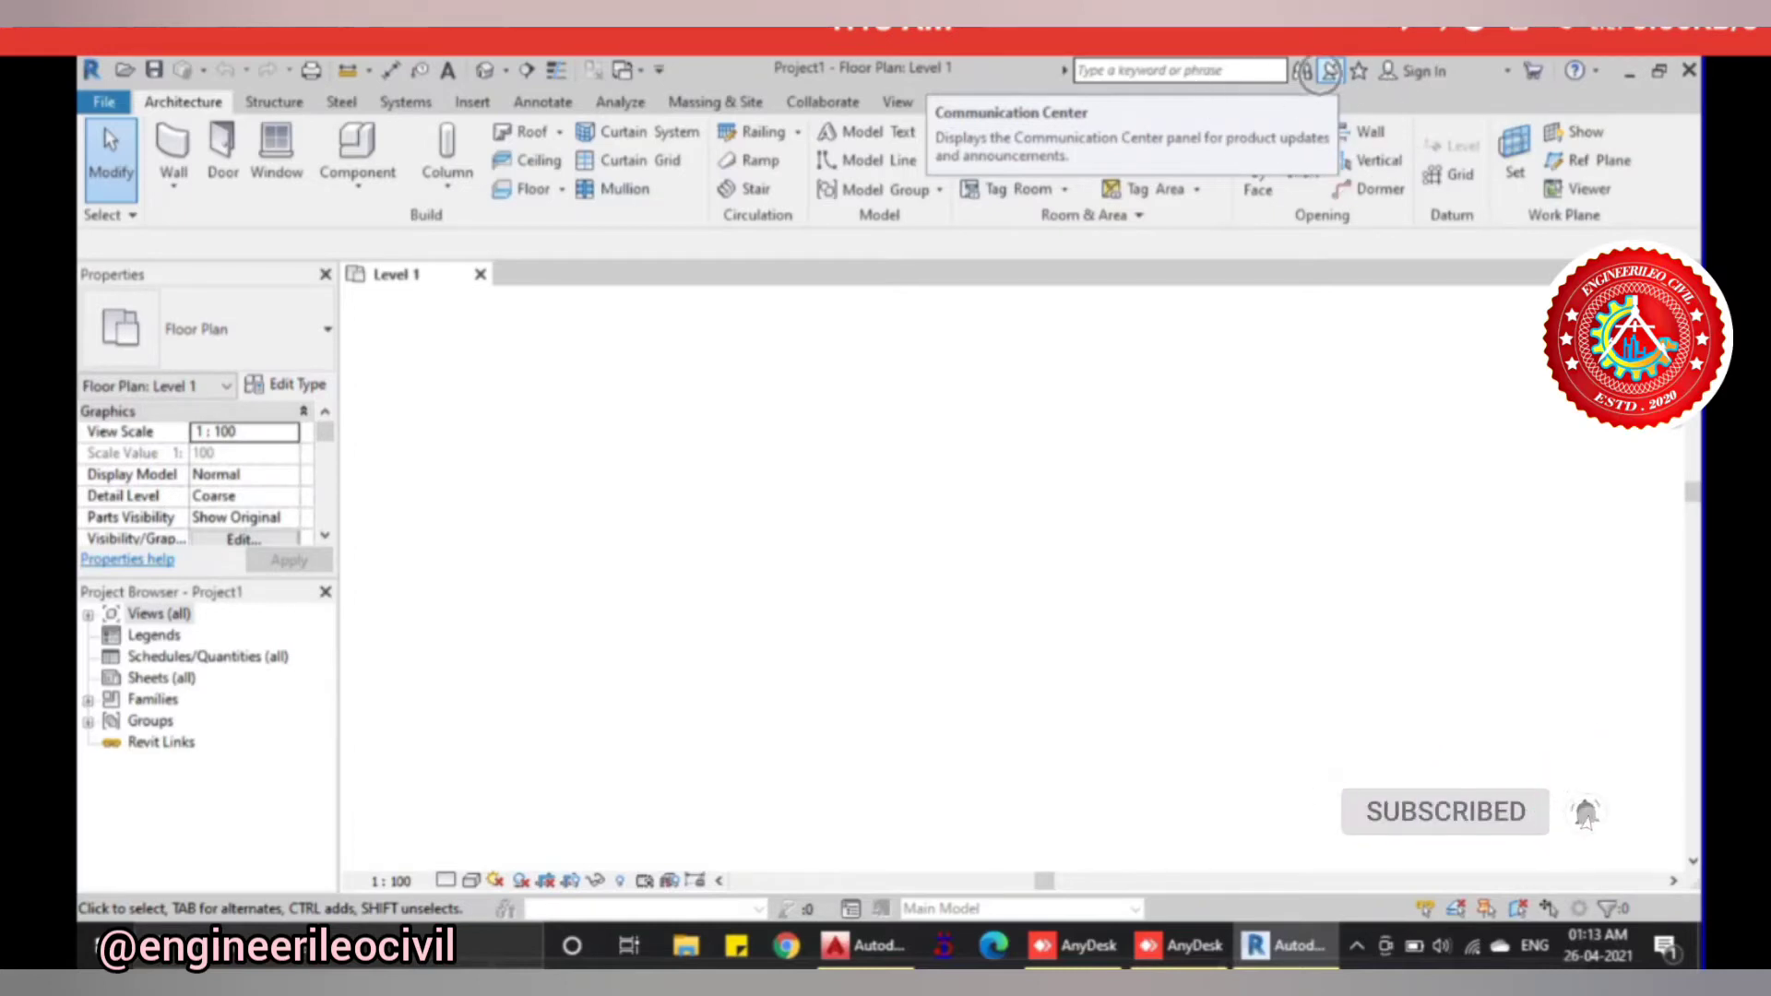
pyautogui.click(1194, 102)
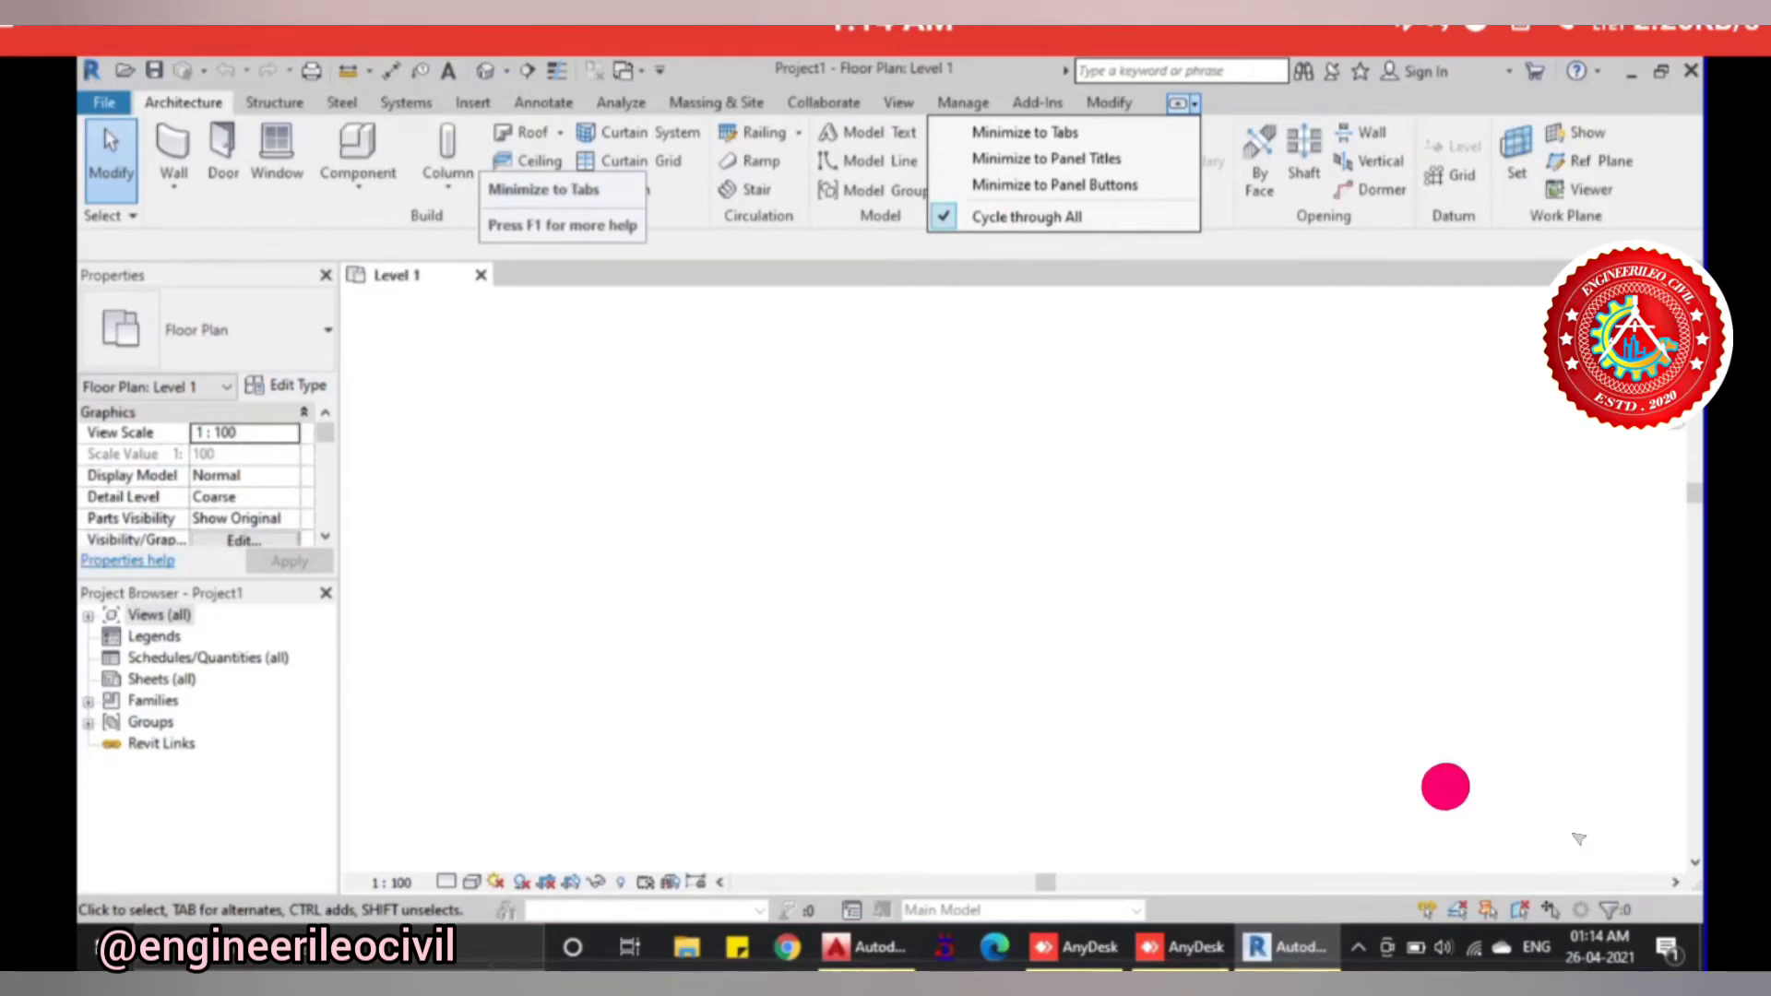
pyautogui.press('Escape')
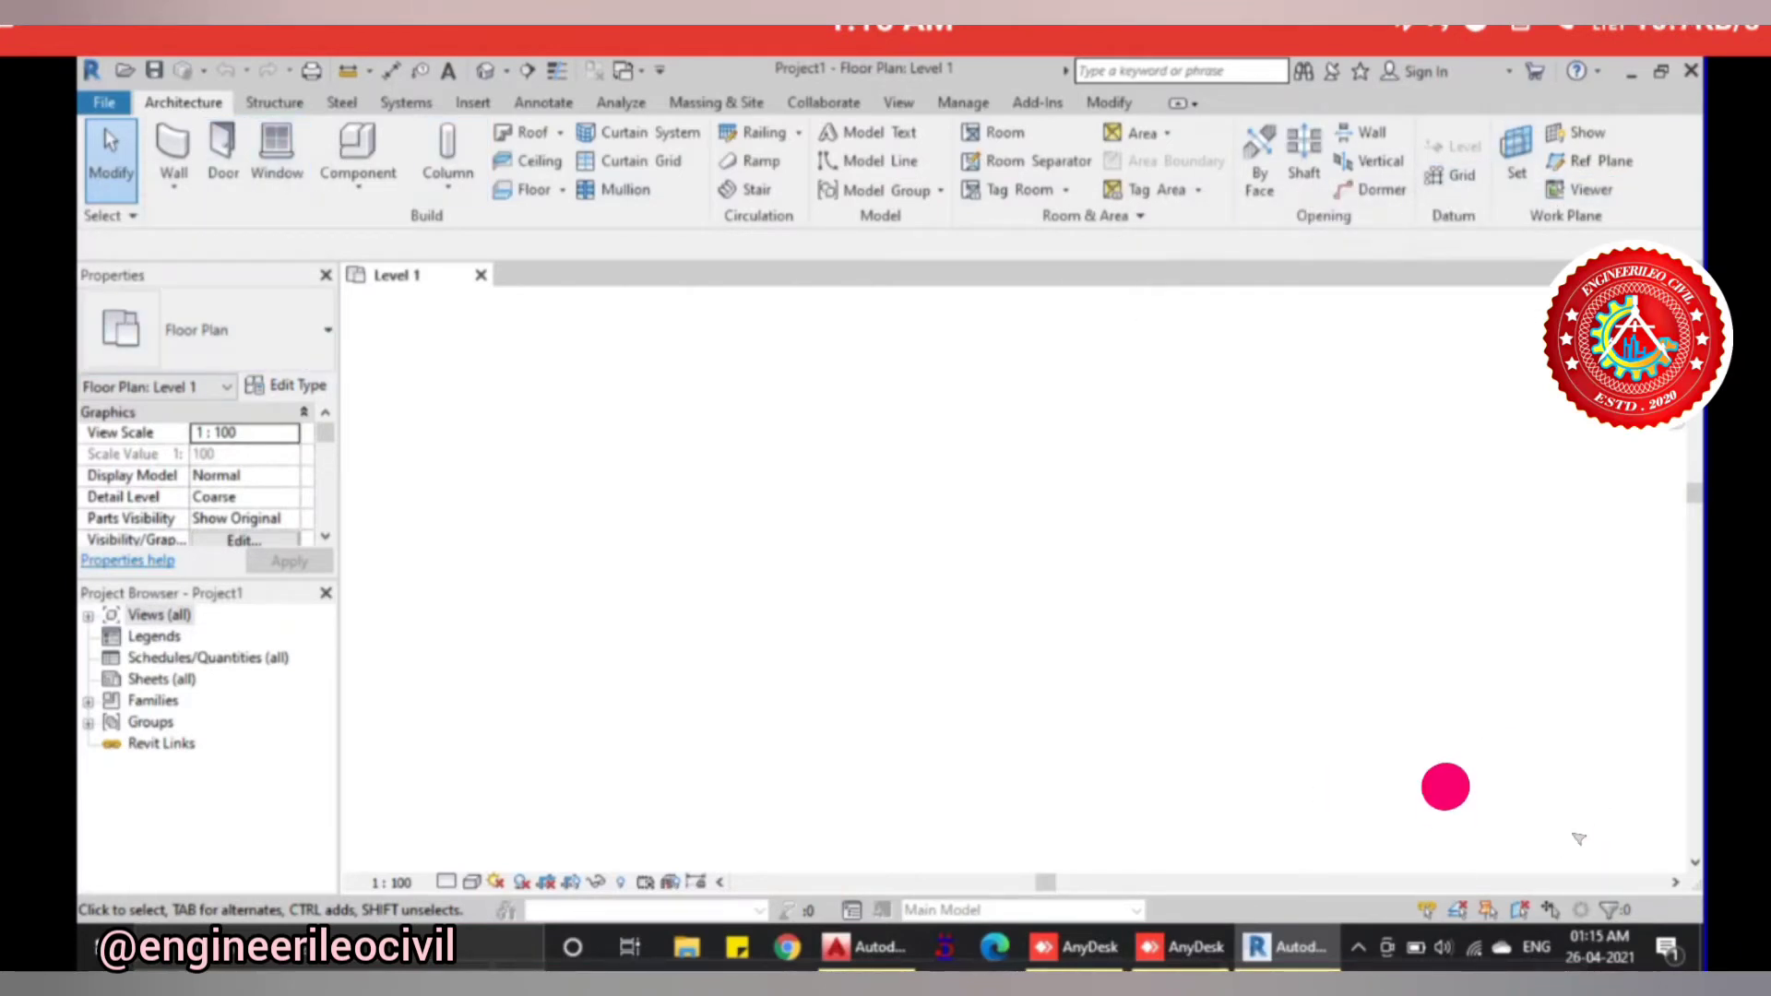
# - Browse the Structure tools, then the Steel plate, bolt and weld tools
pyautogui.click(274, 103)
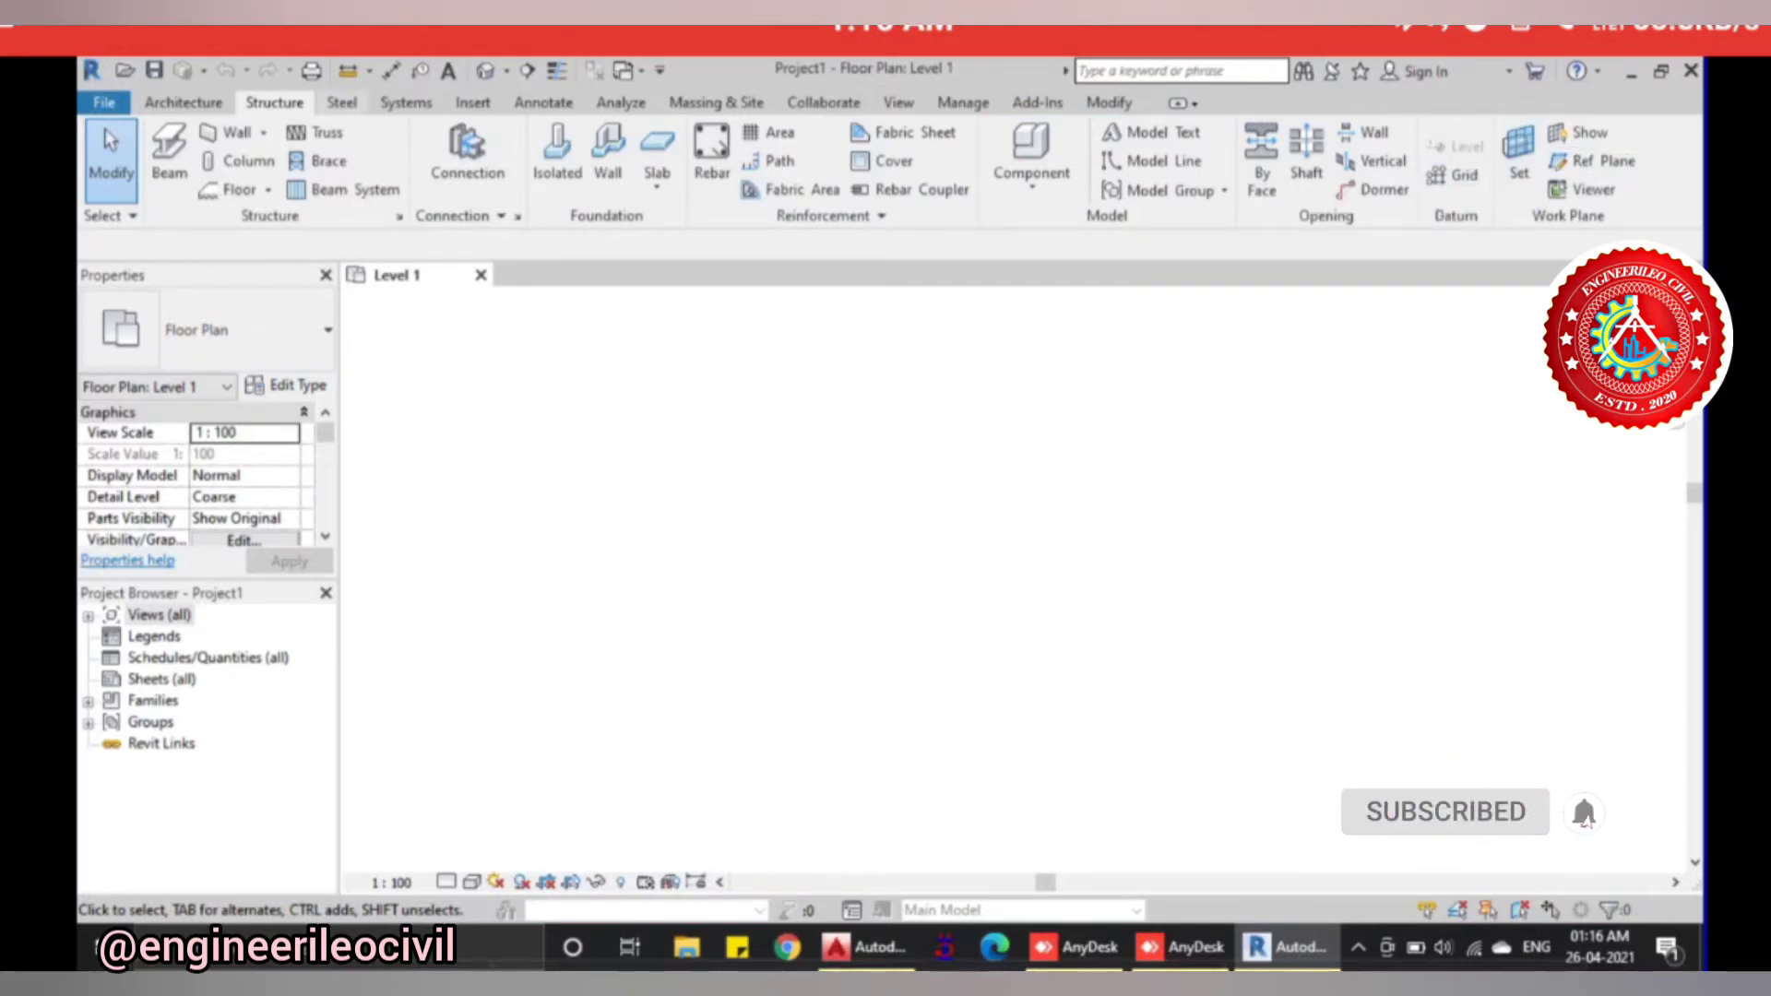
pyautogui.click(341, 103)
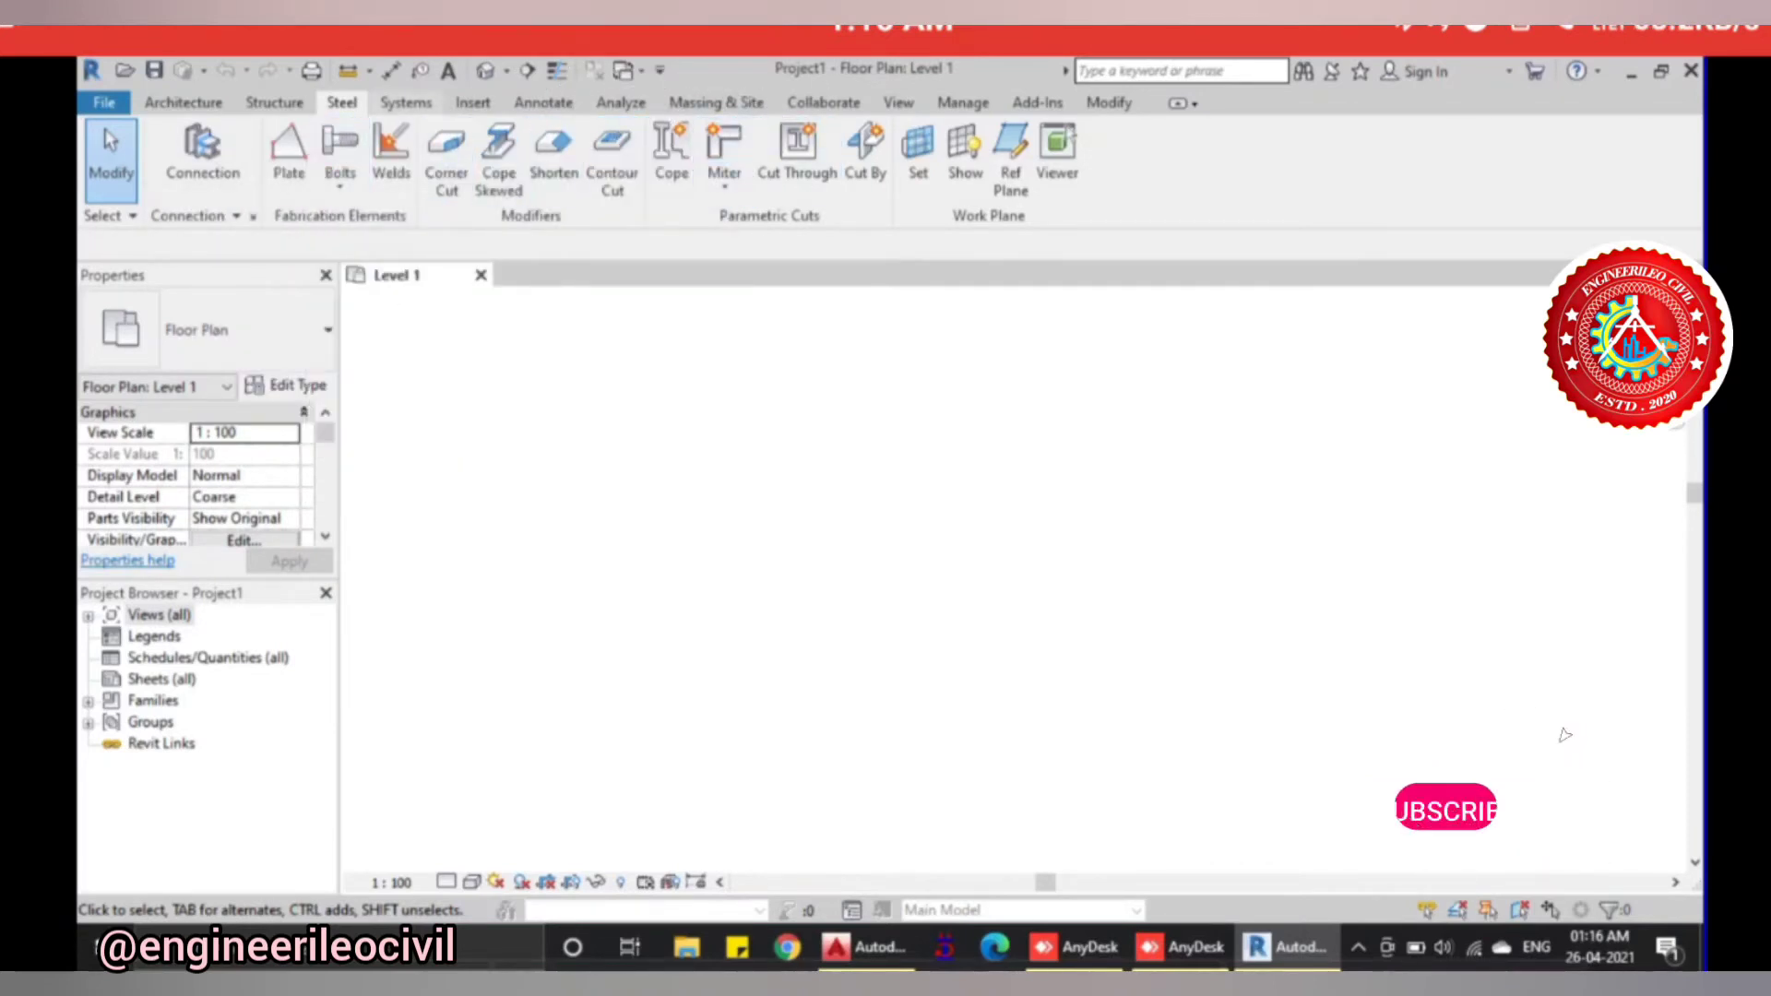
# - Browse the Systems tools with Electrical expanded, then the Annotate tools
pyautogui.click(406, 103)
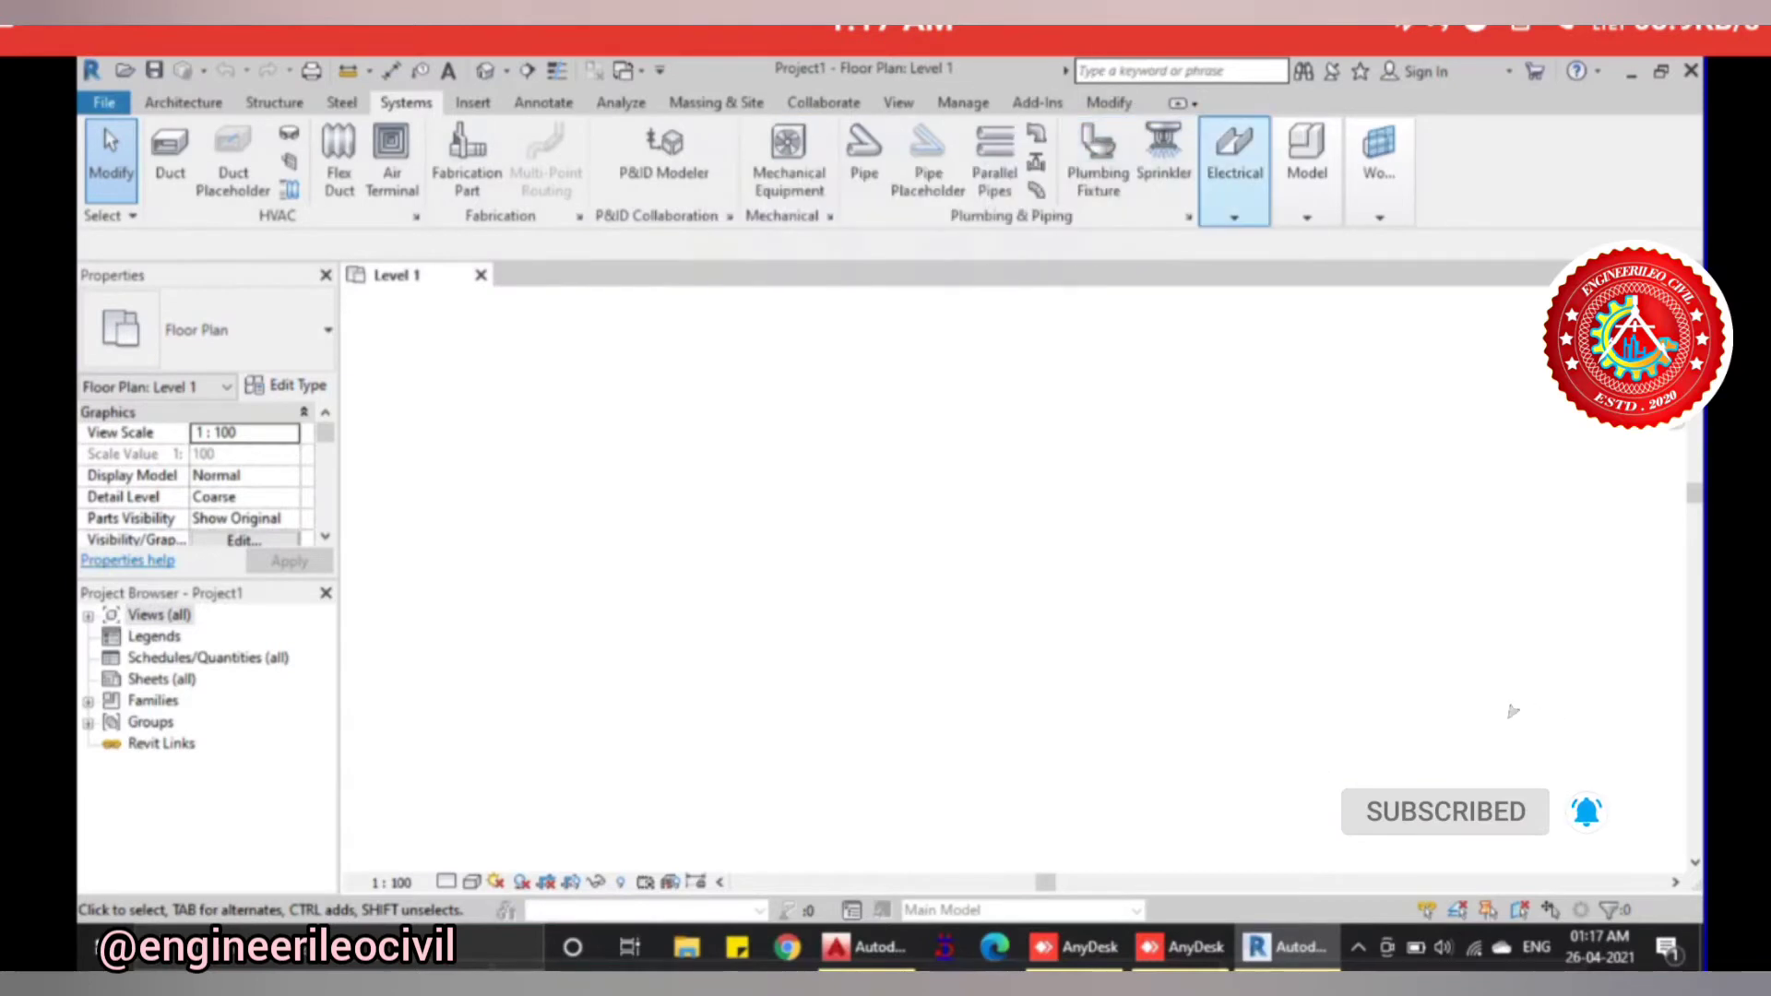
pyautogui.click(1234, 162)
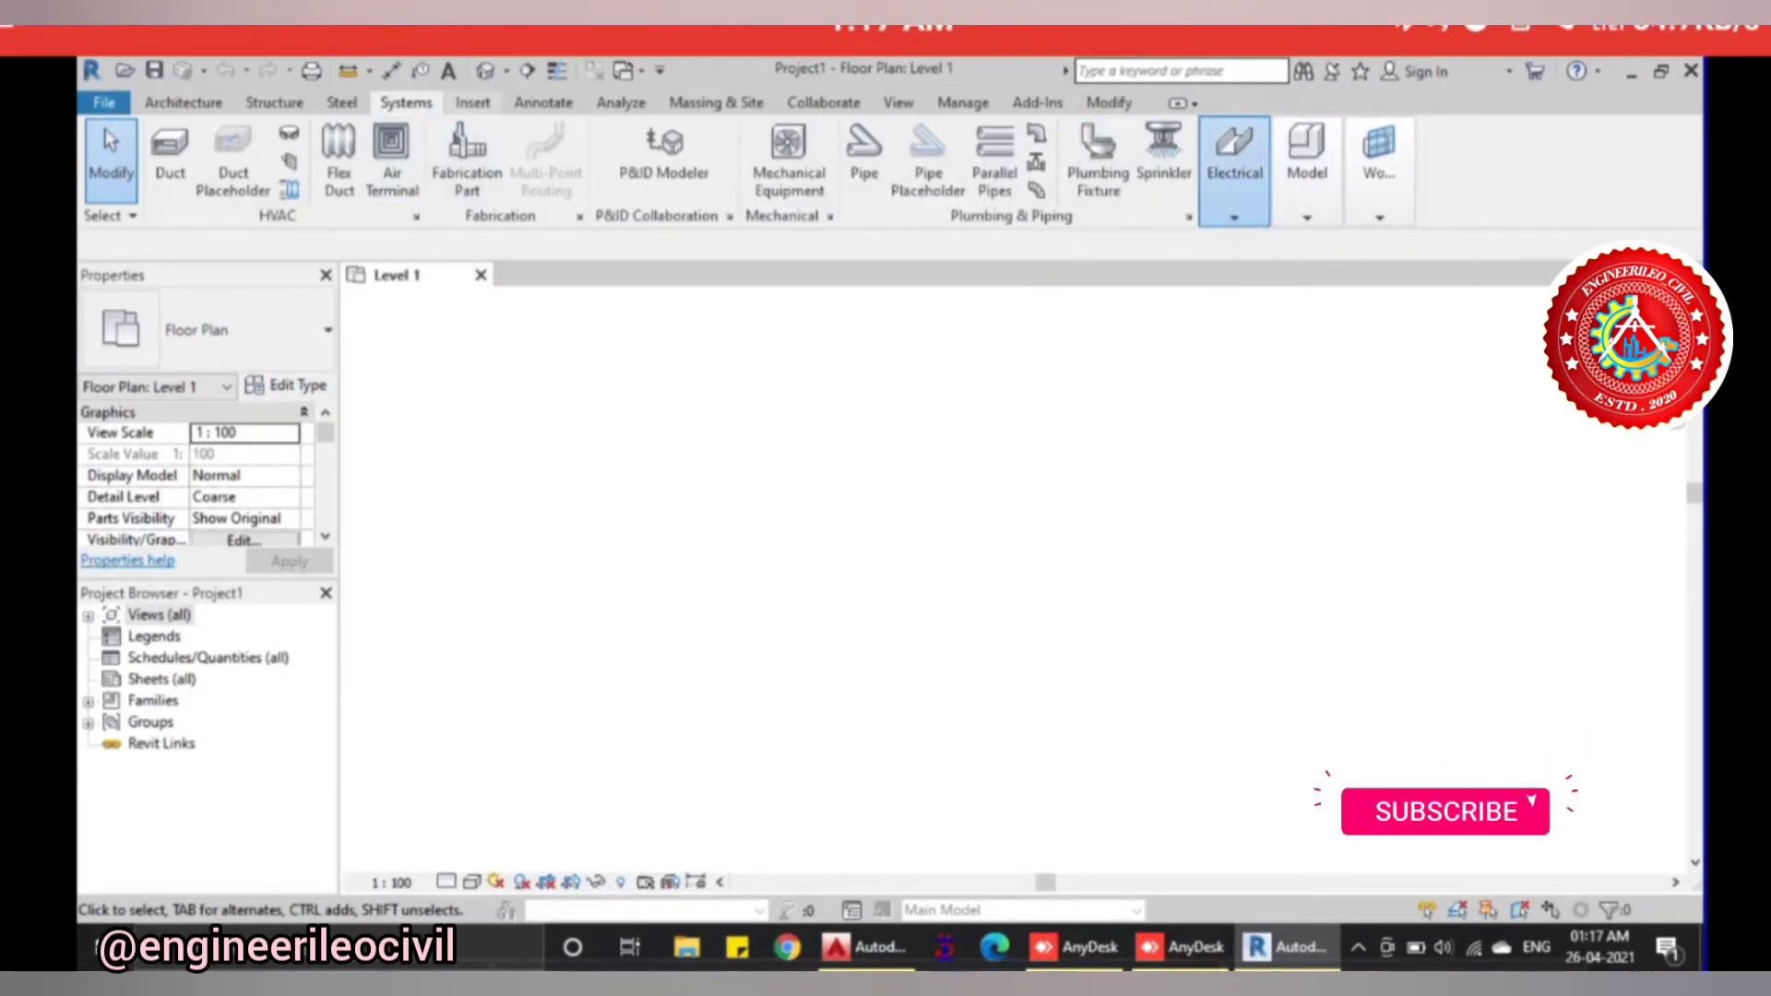
pyautogui.scroll(-1, 1234, 161)
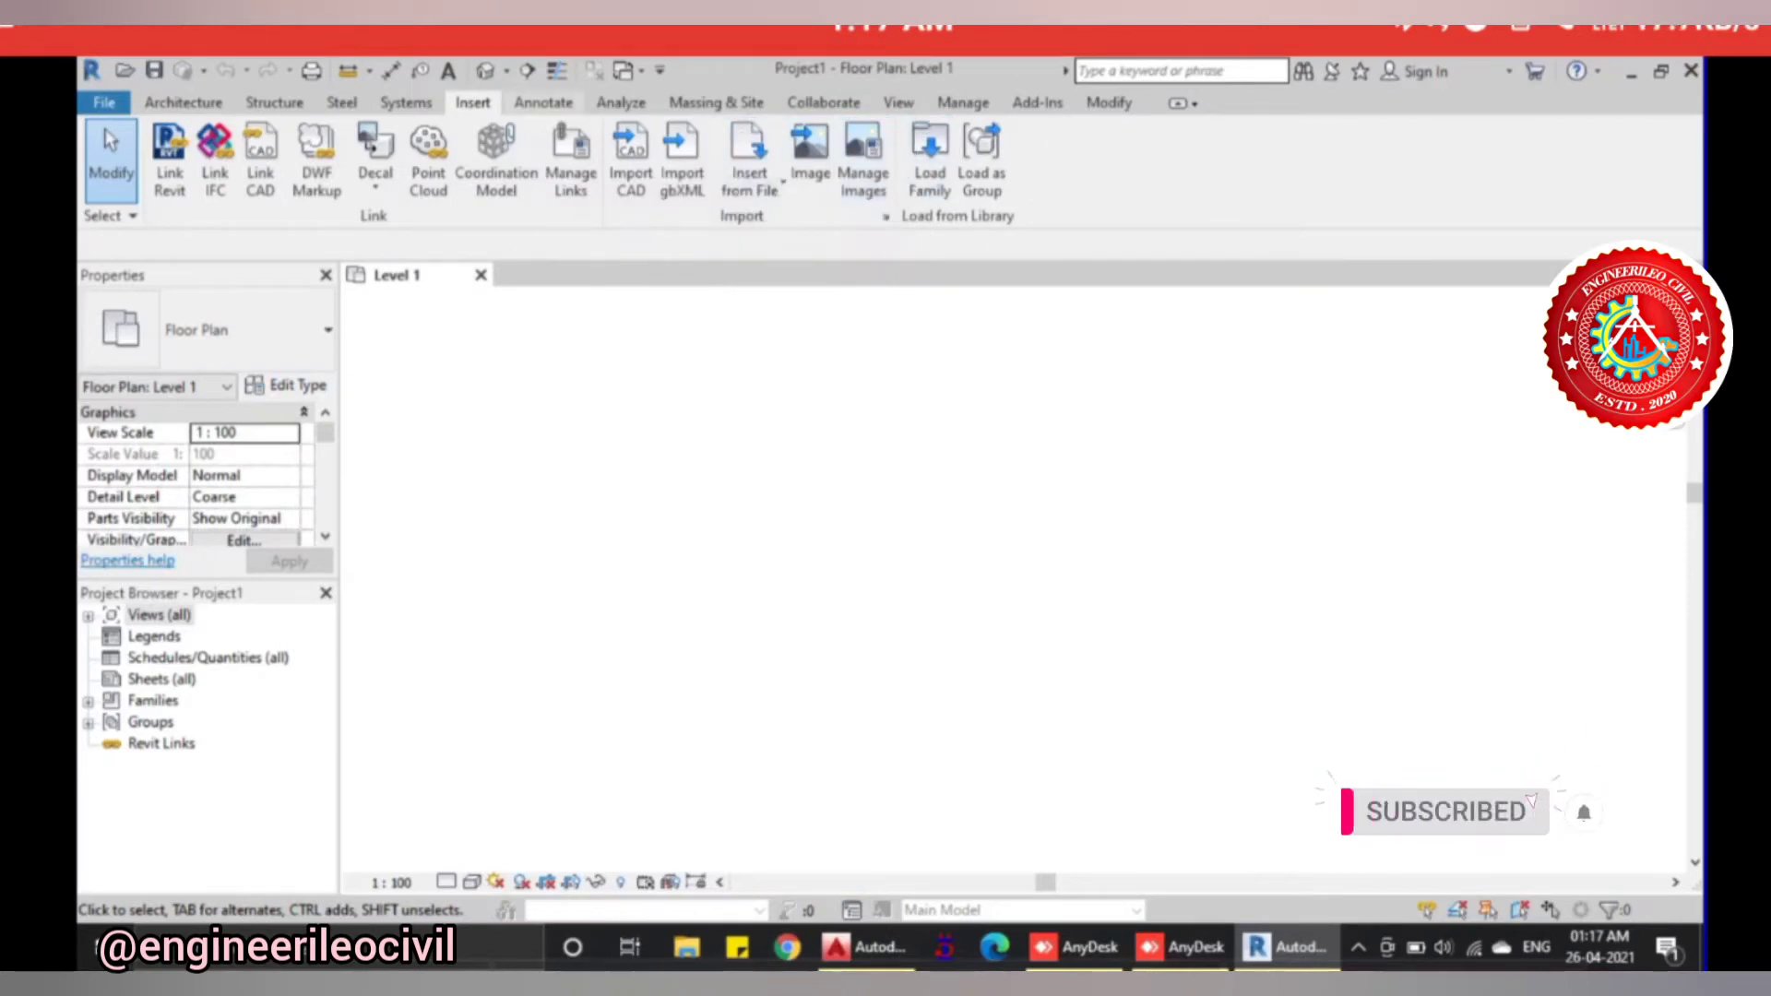
pyautogui.click(543, 102)
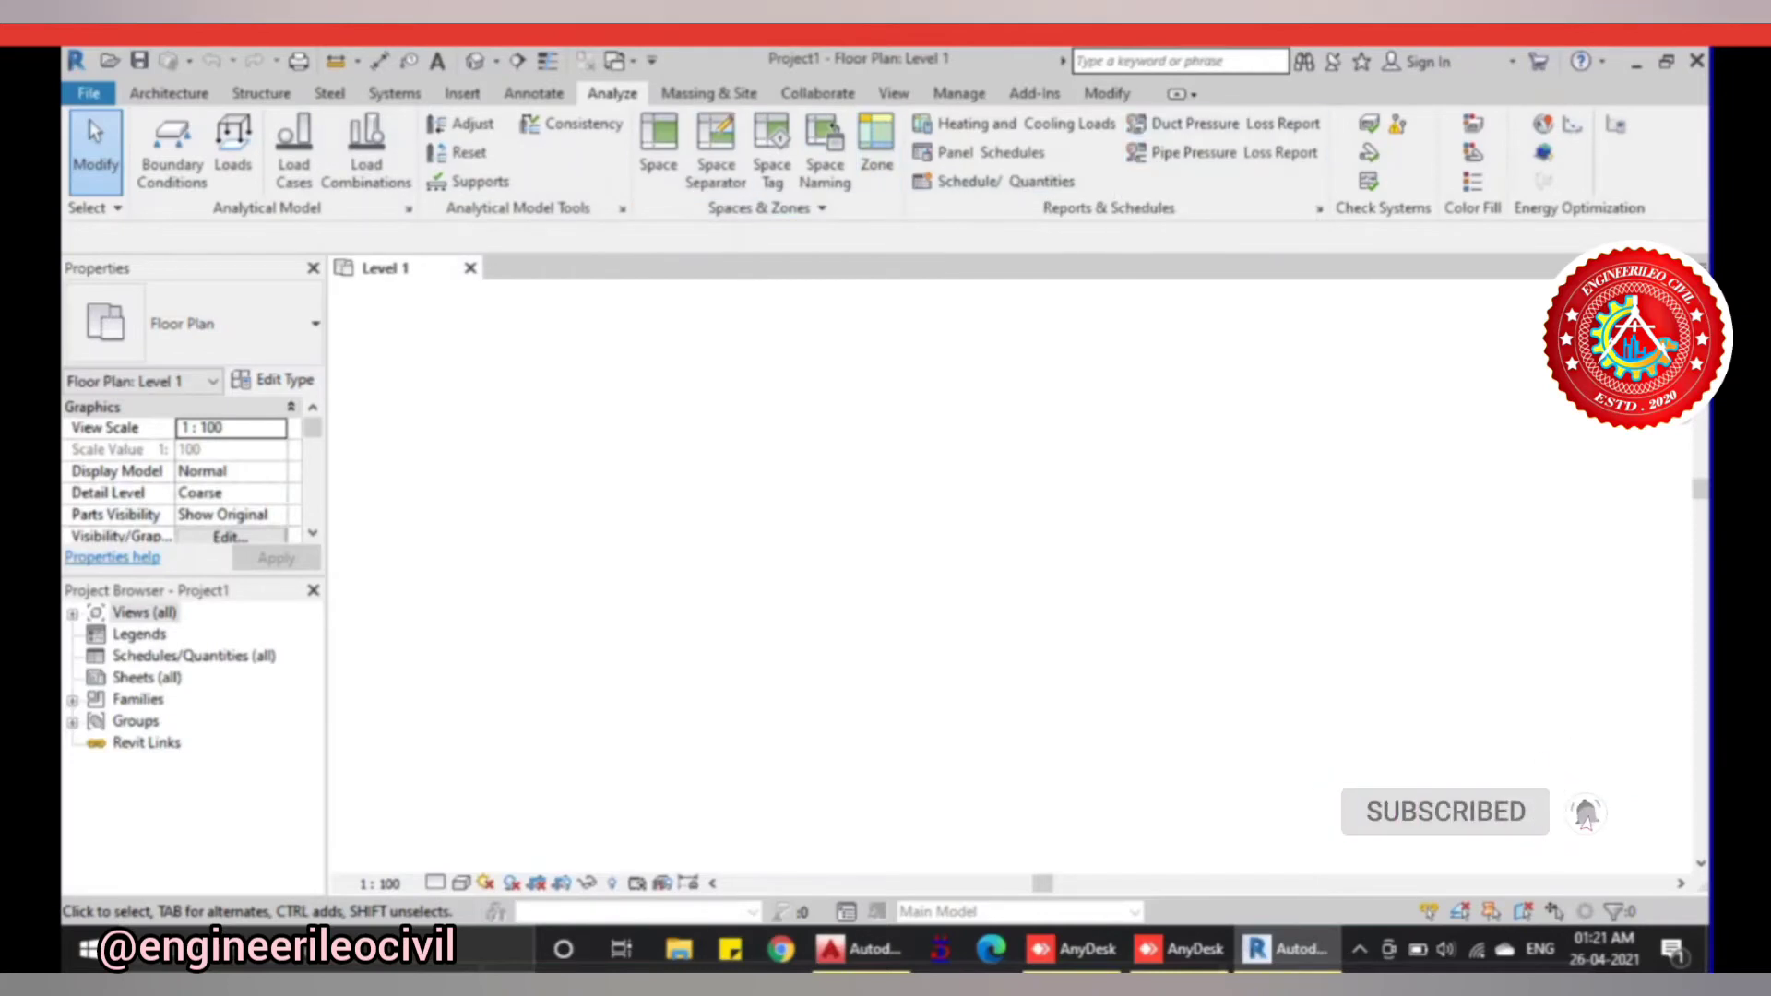
# - Look through the Massing & Site, Collaborate, View and Manage ribbon tools
pyautogui.click(709, 93)
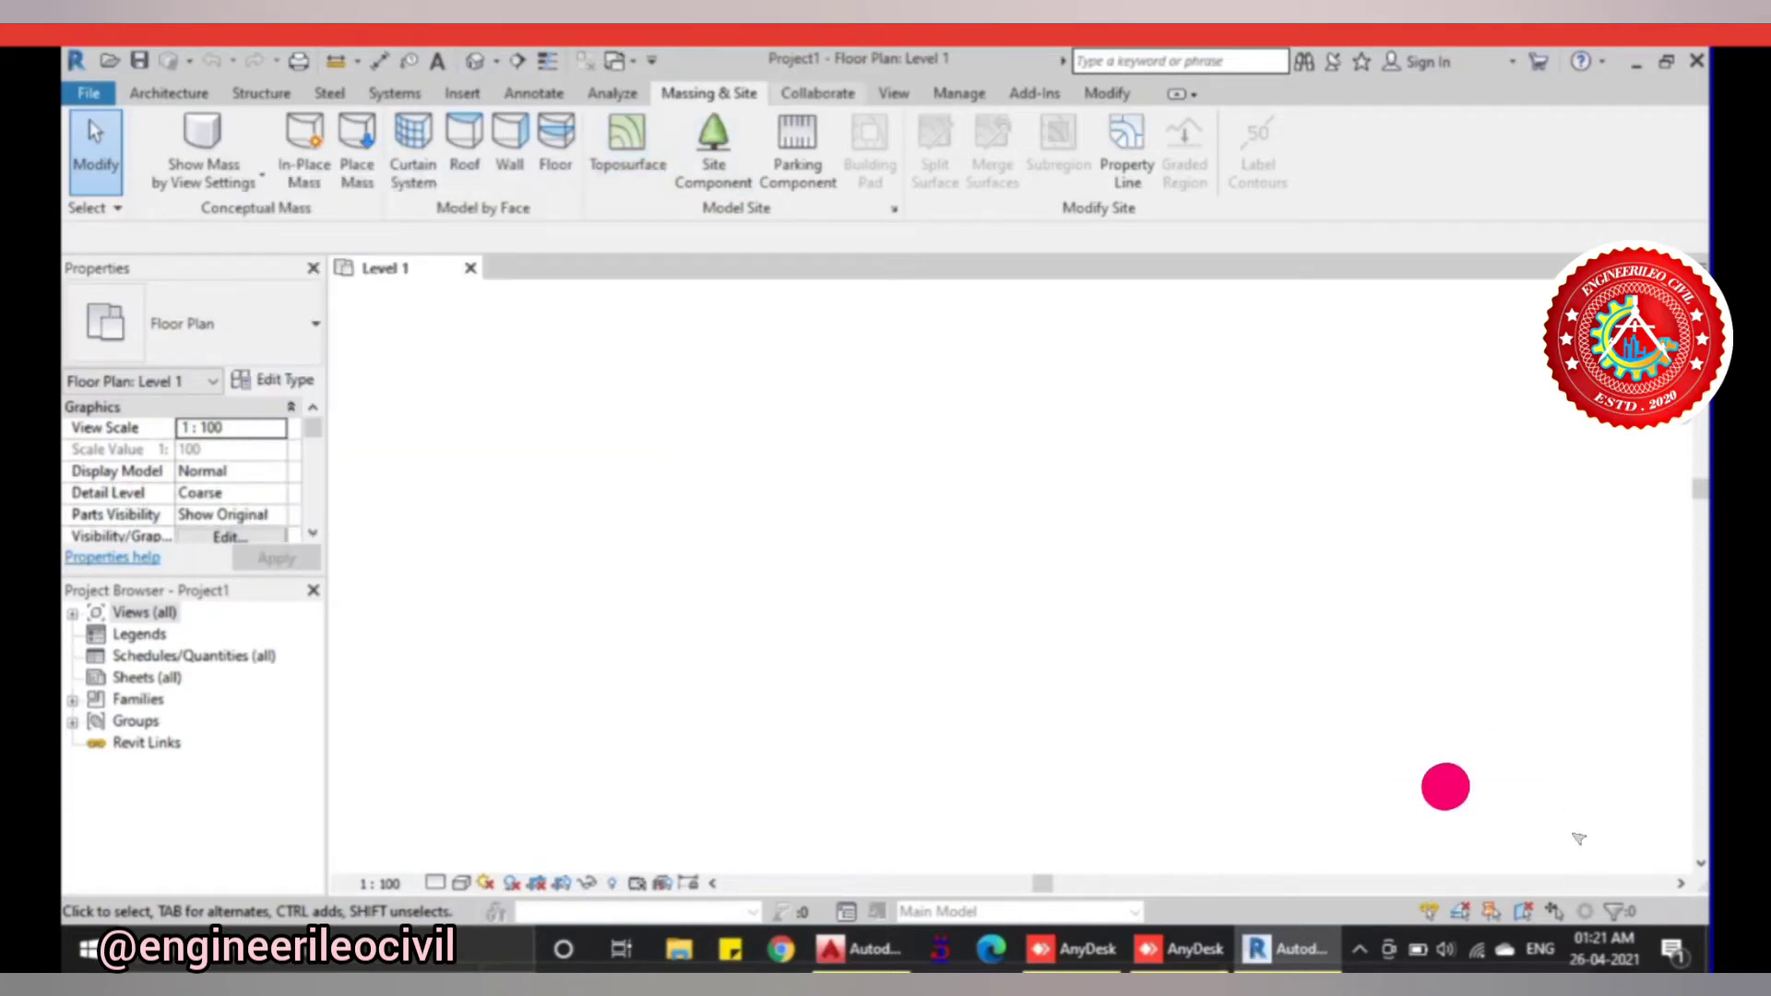
pyautogui.click(817, 93)
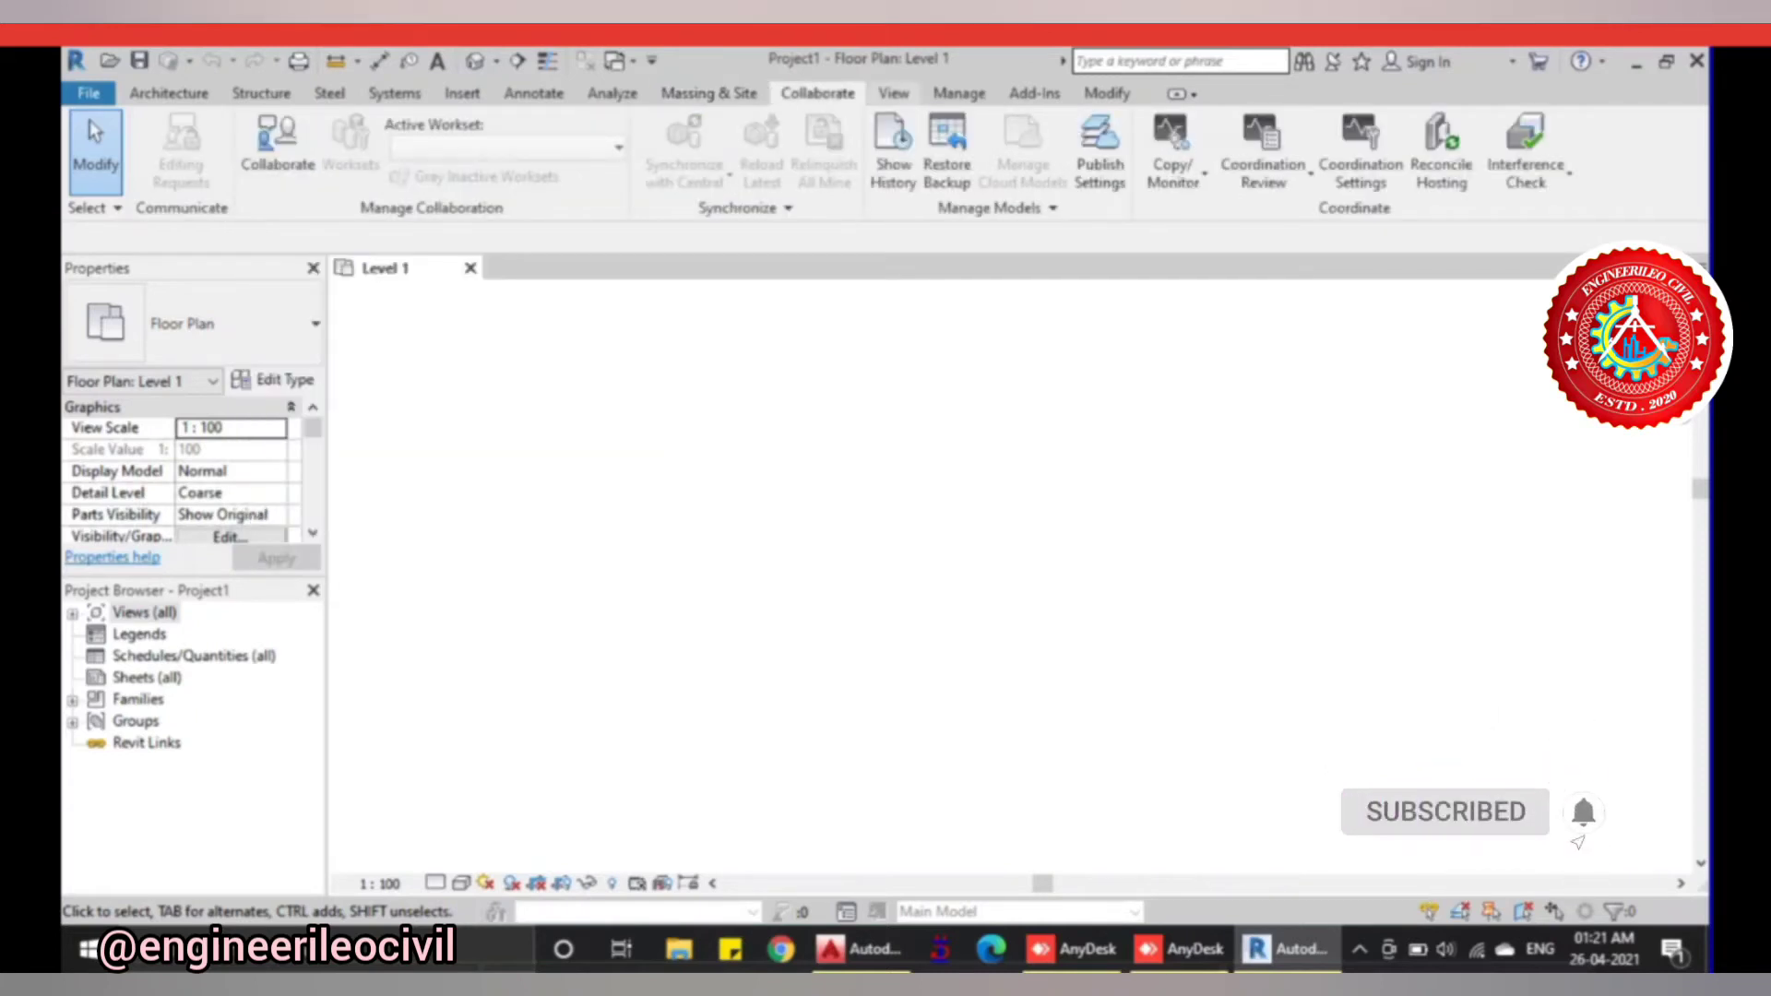
pyautogui.click(893, 93)
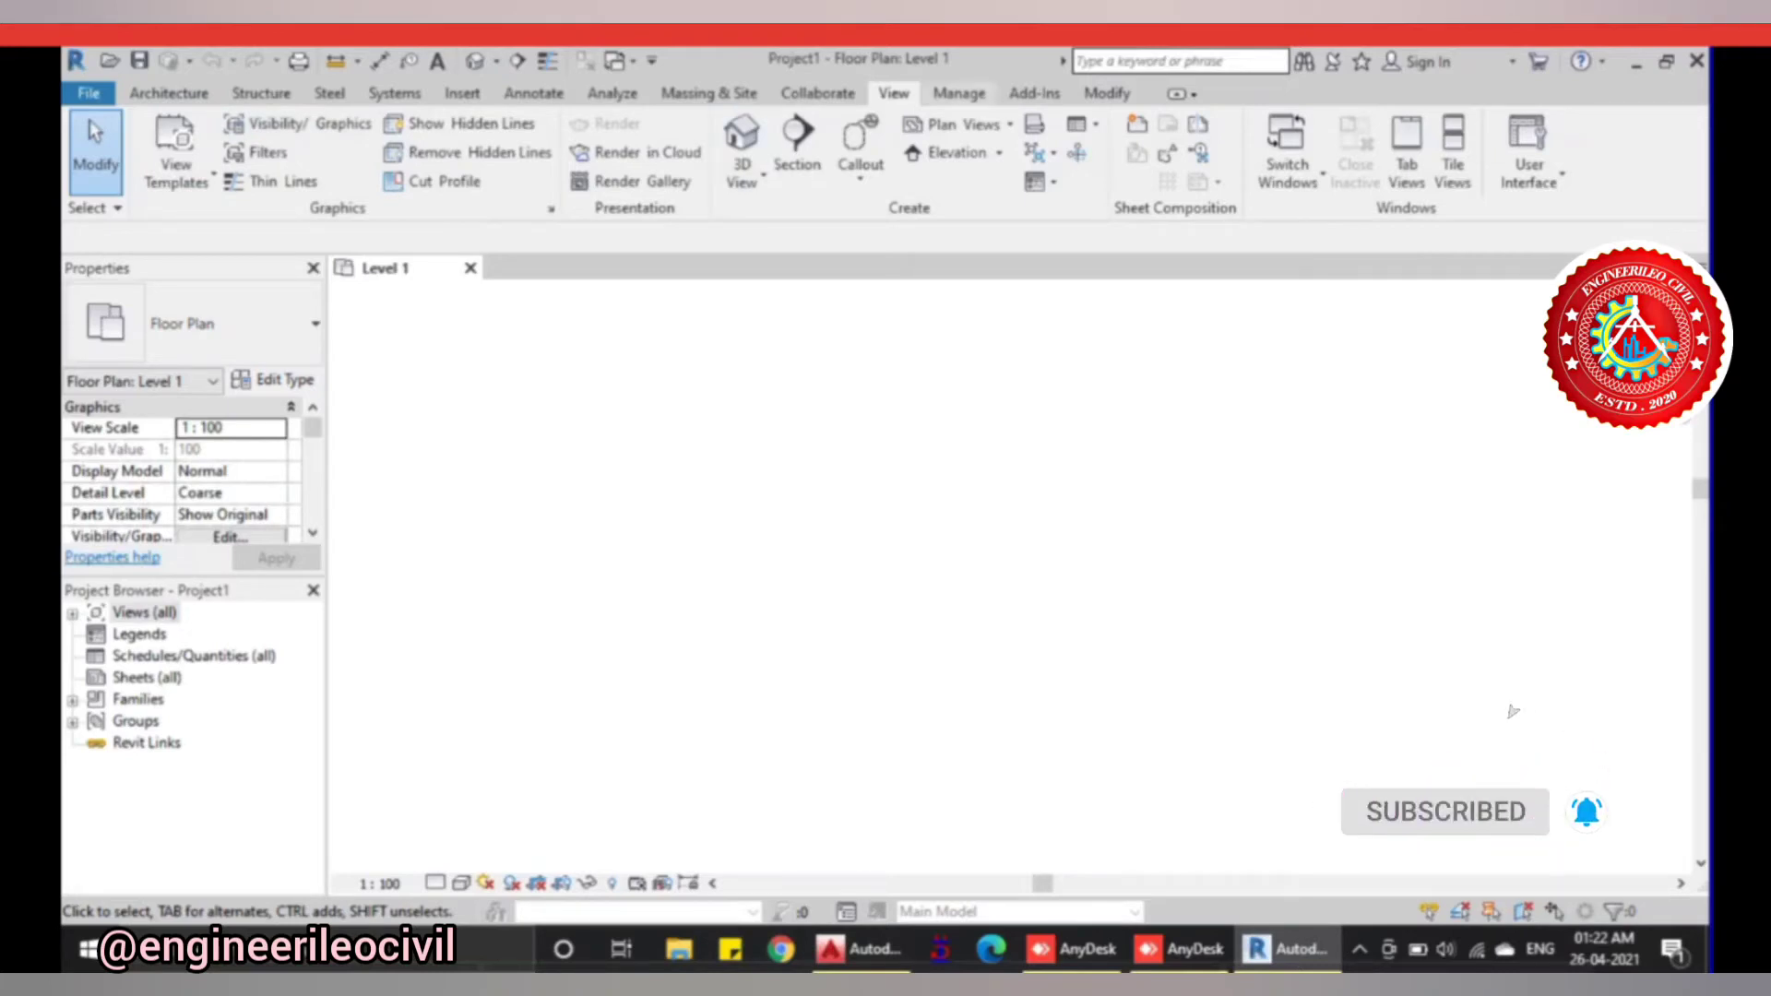
pyautogui.click(959, 93)
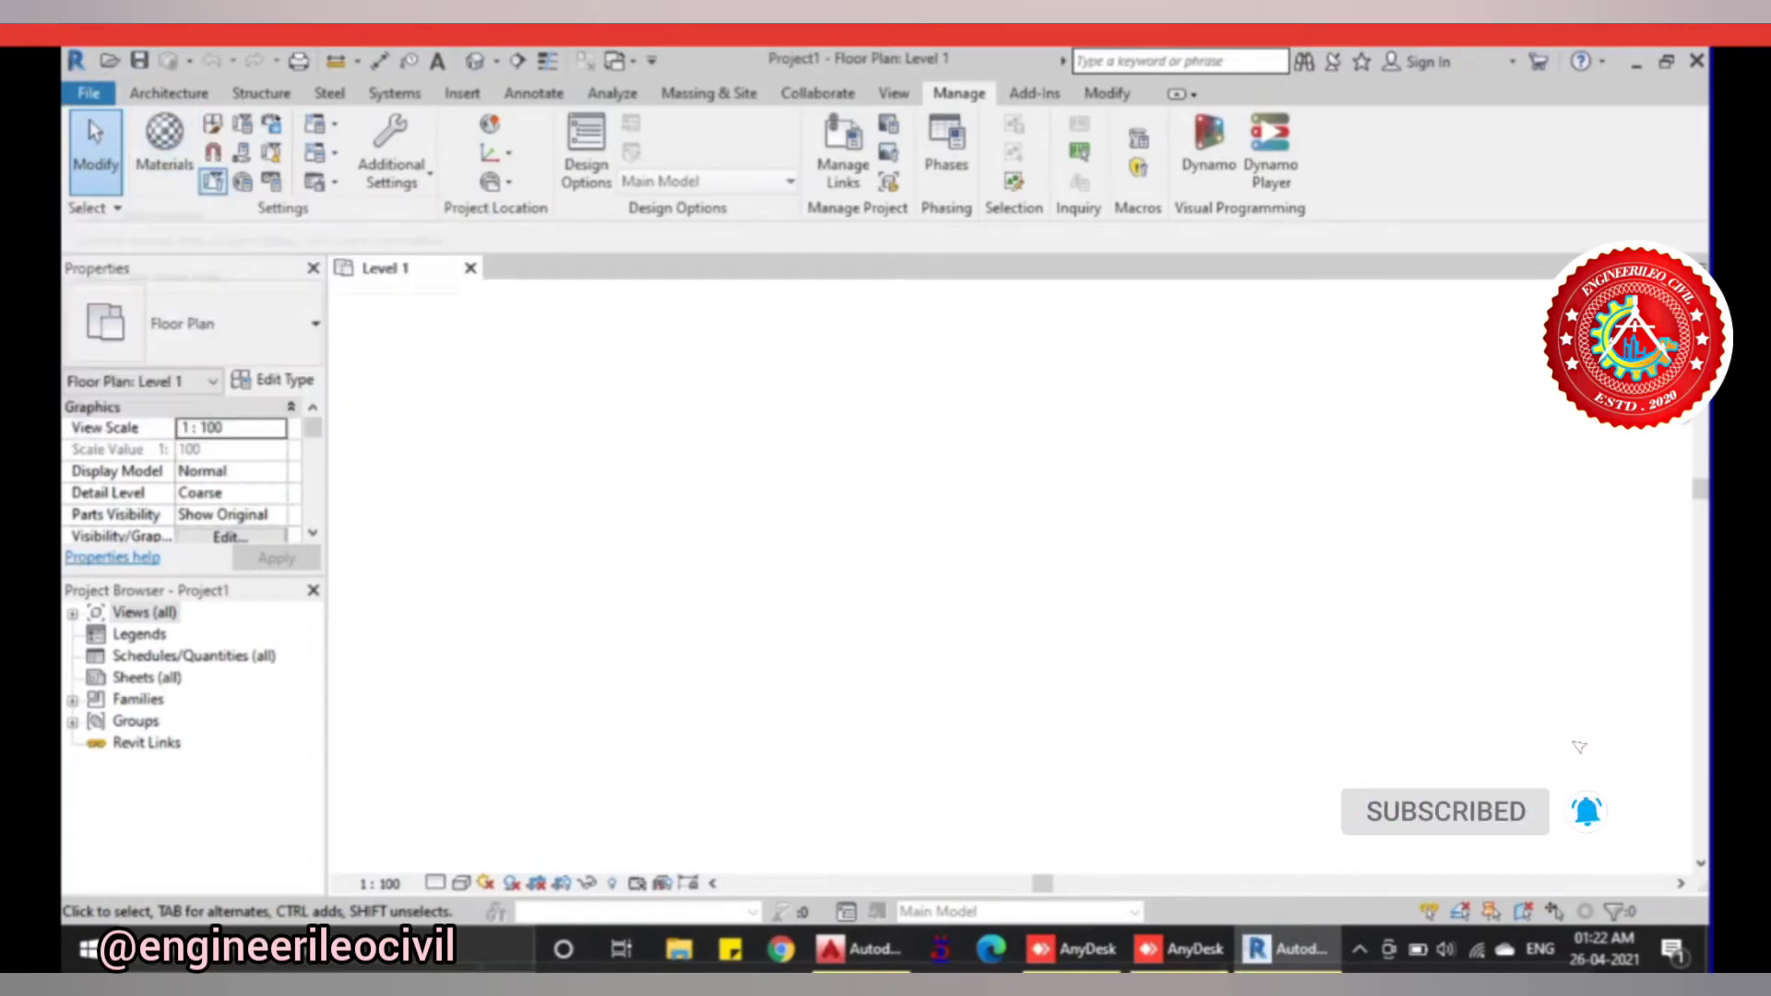
# - Check the Add-Ins tools, then return to the Architecture tools
pyautogui.click(1034, 93)
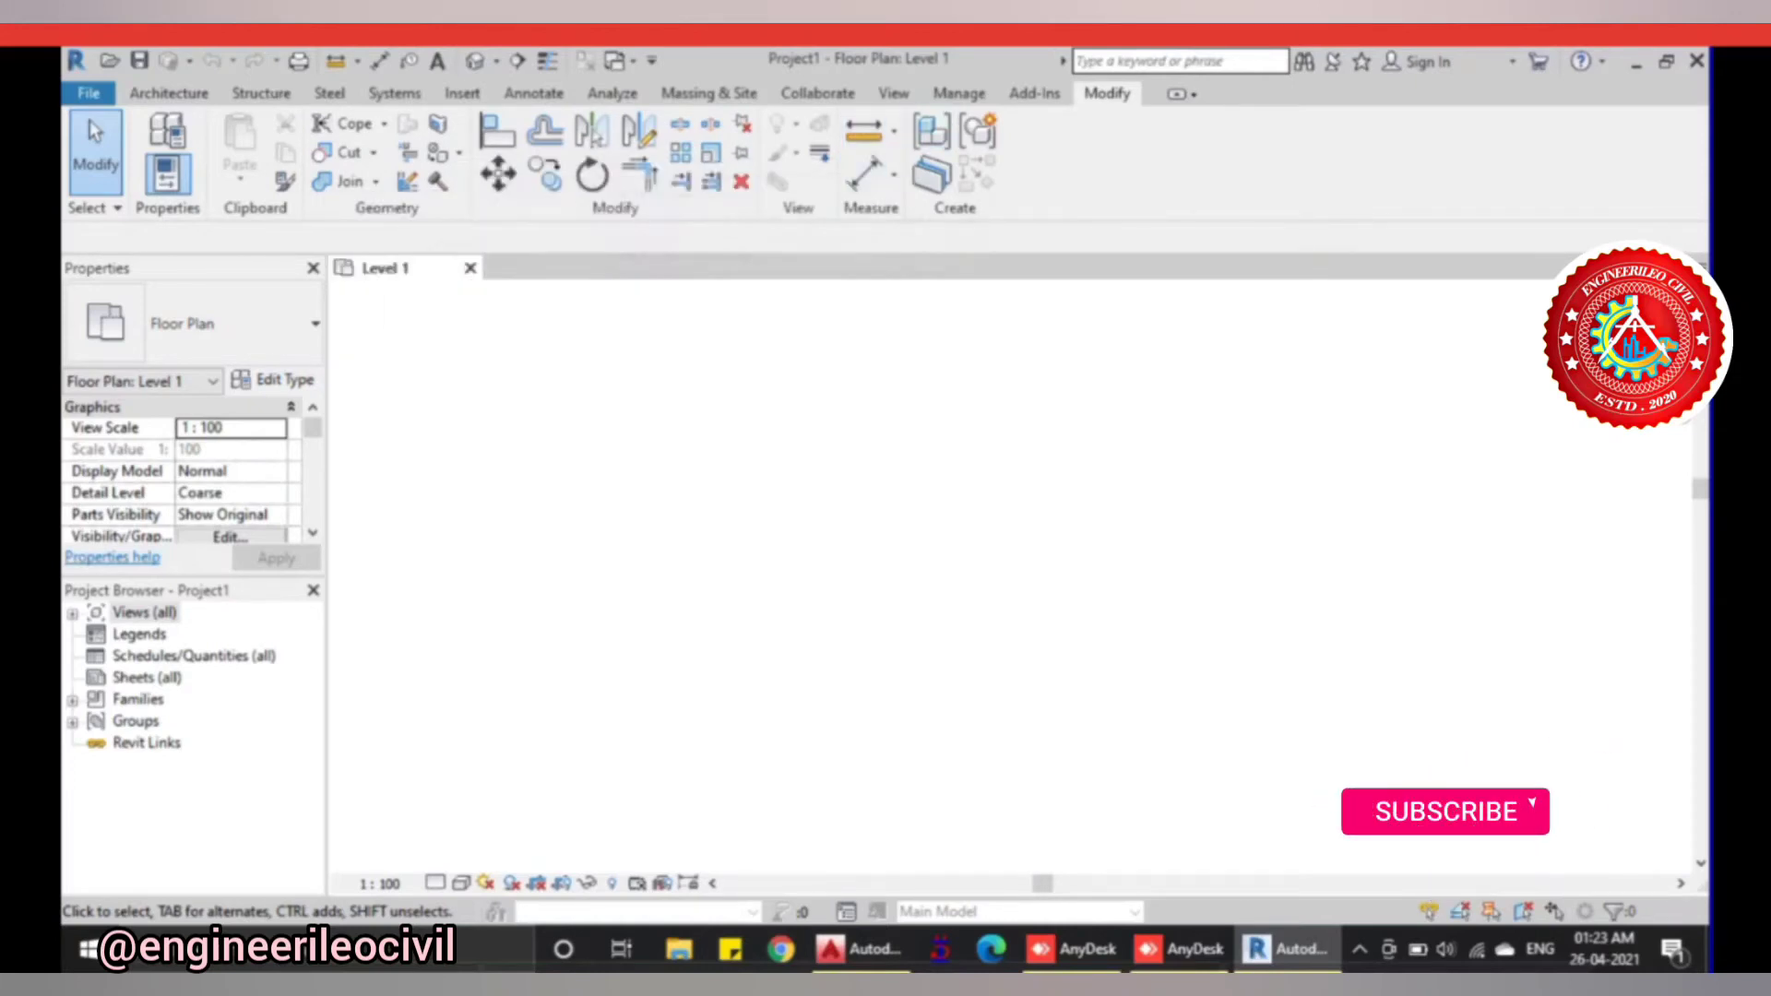
pyautogui.press('w')
pyautogui.press('a')
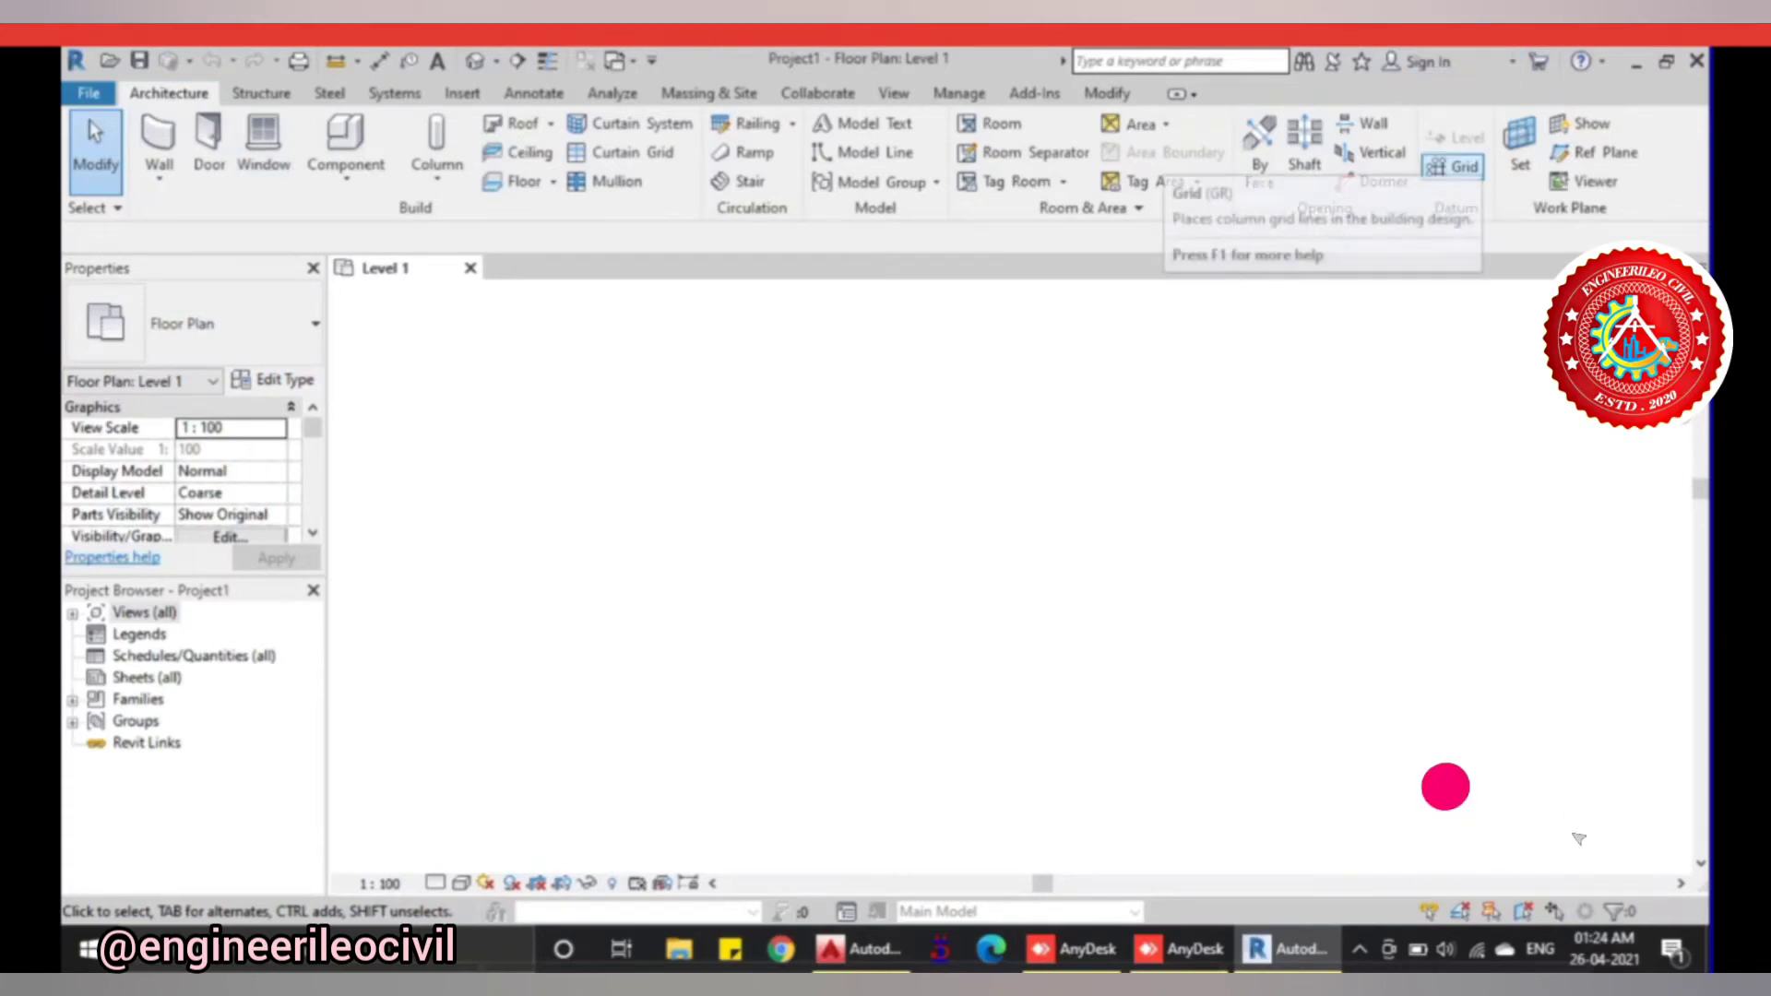
# - Draw four vertical grid lines on Level 1, the second 800 from the first
pyautogui.click(1454, 166)
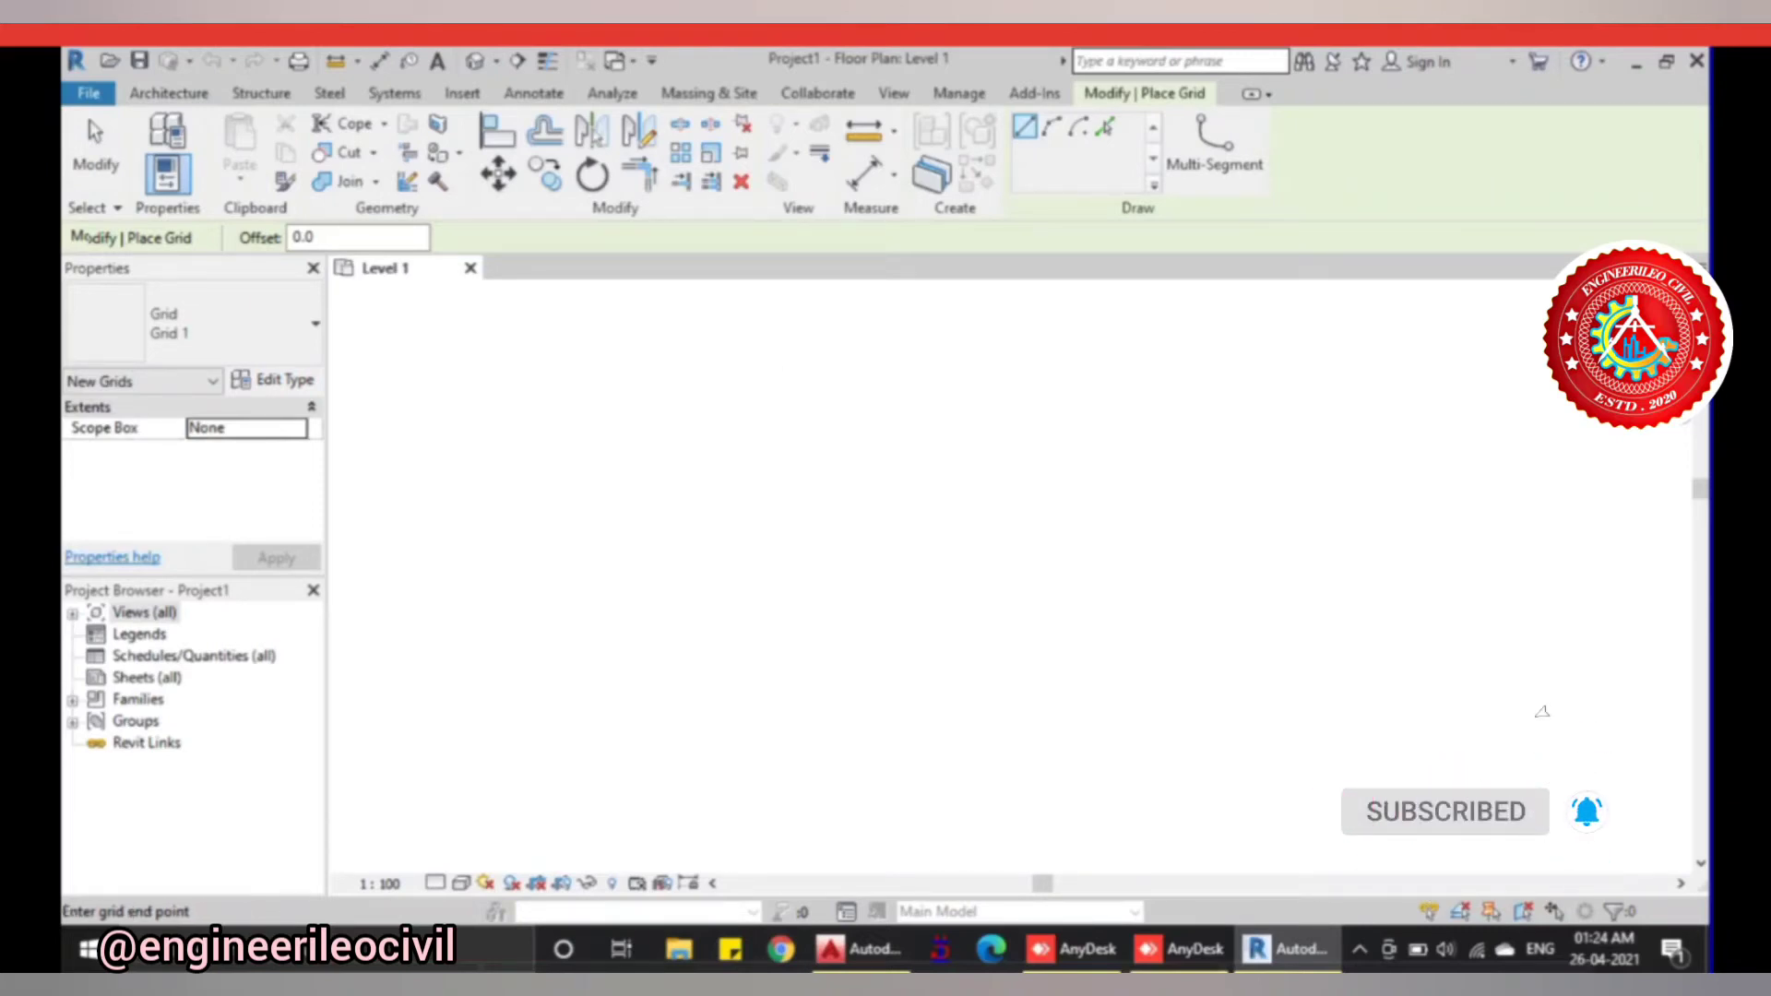
pyautogui.click(578, 791)
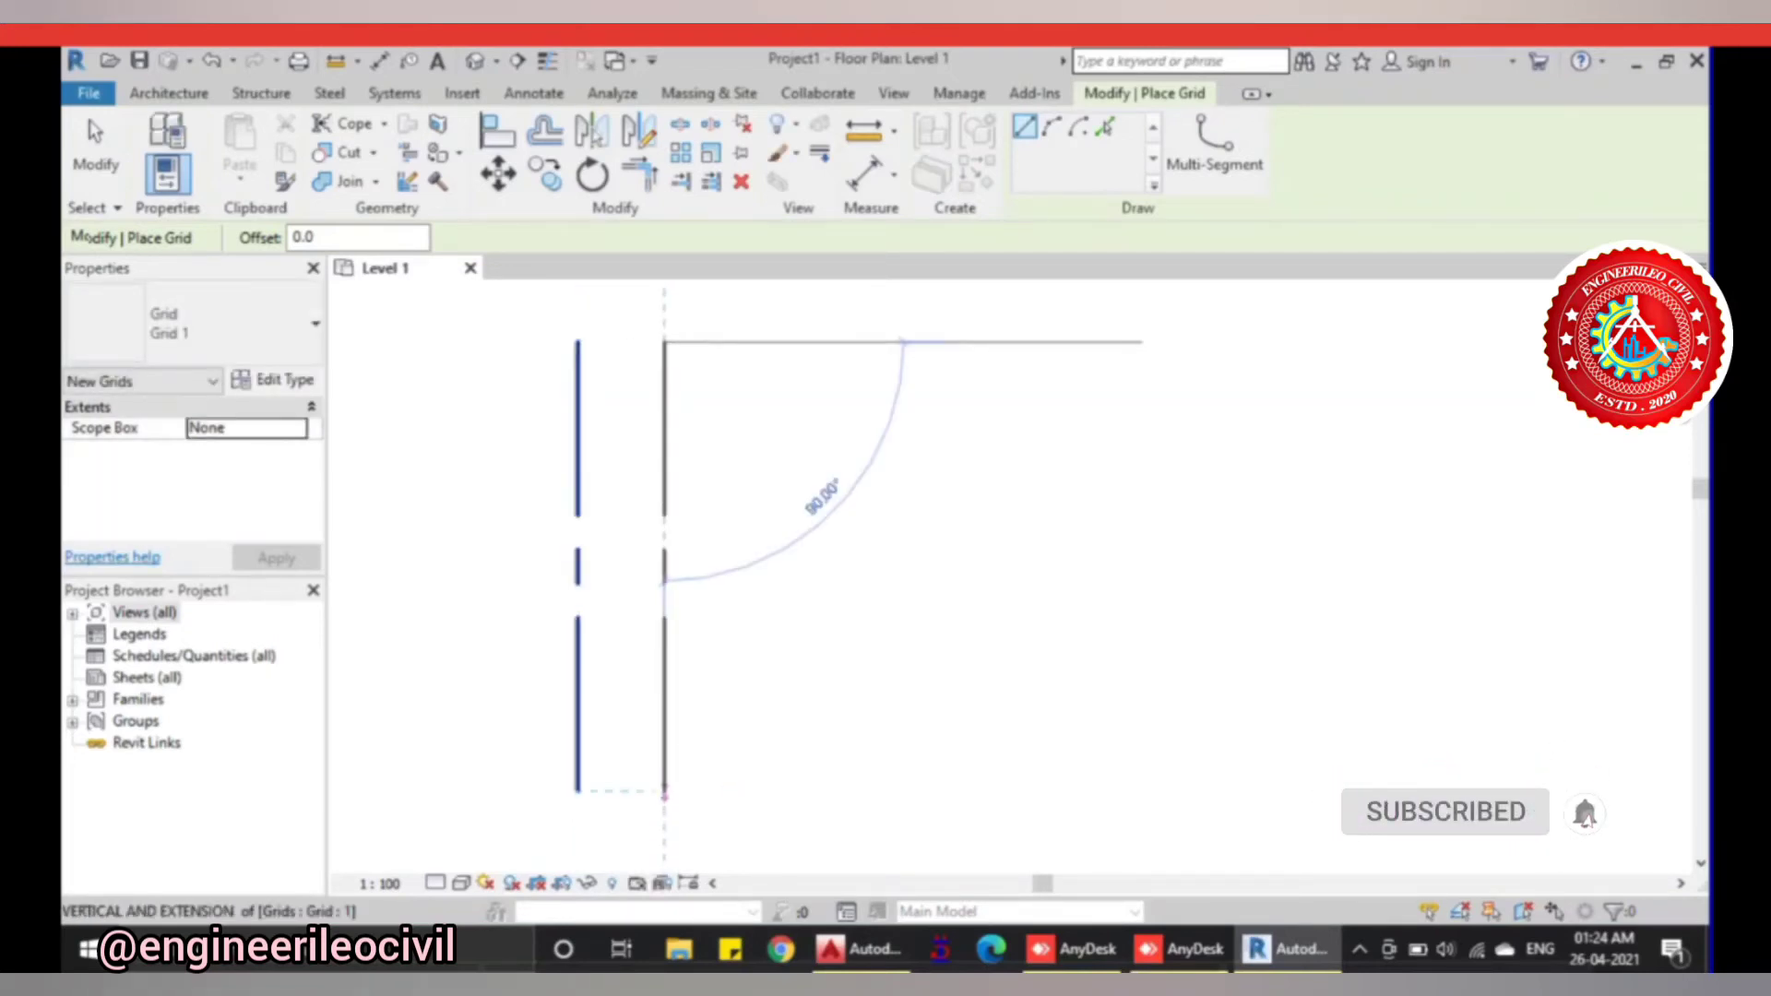
pyautogui.click(664, 790)
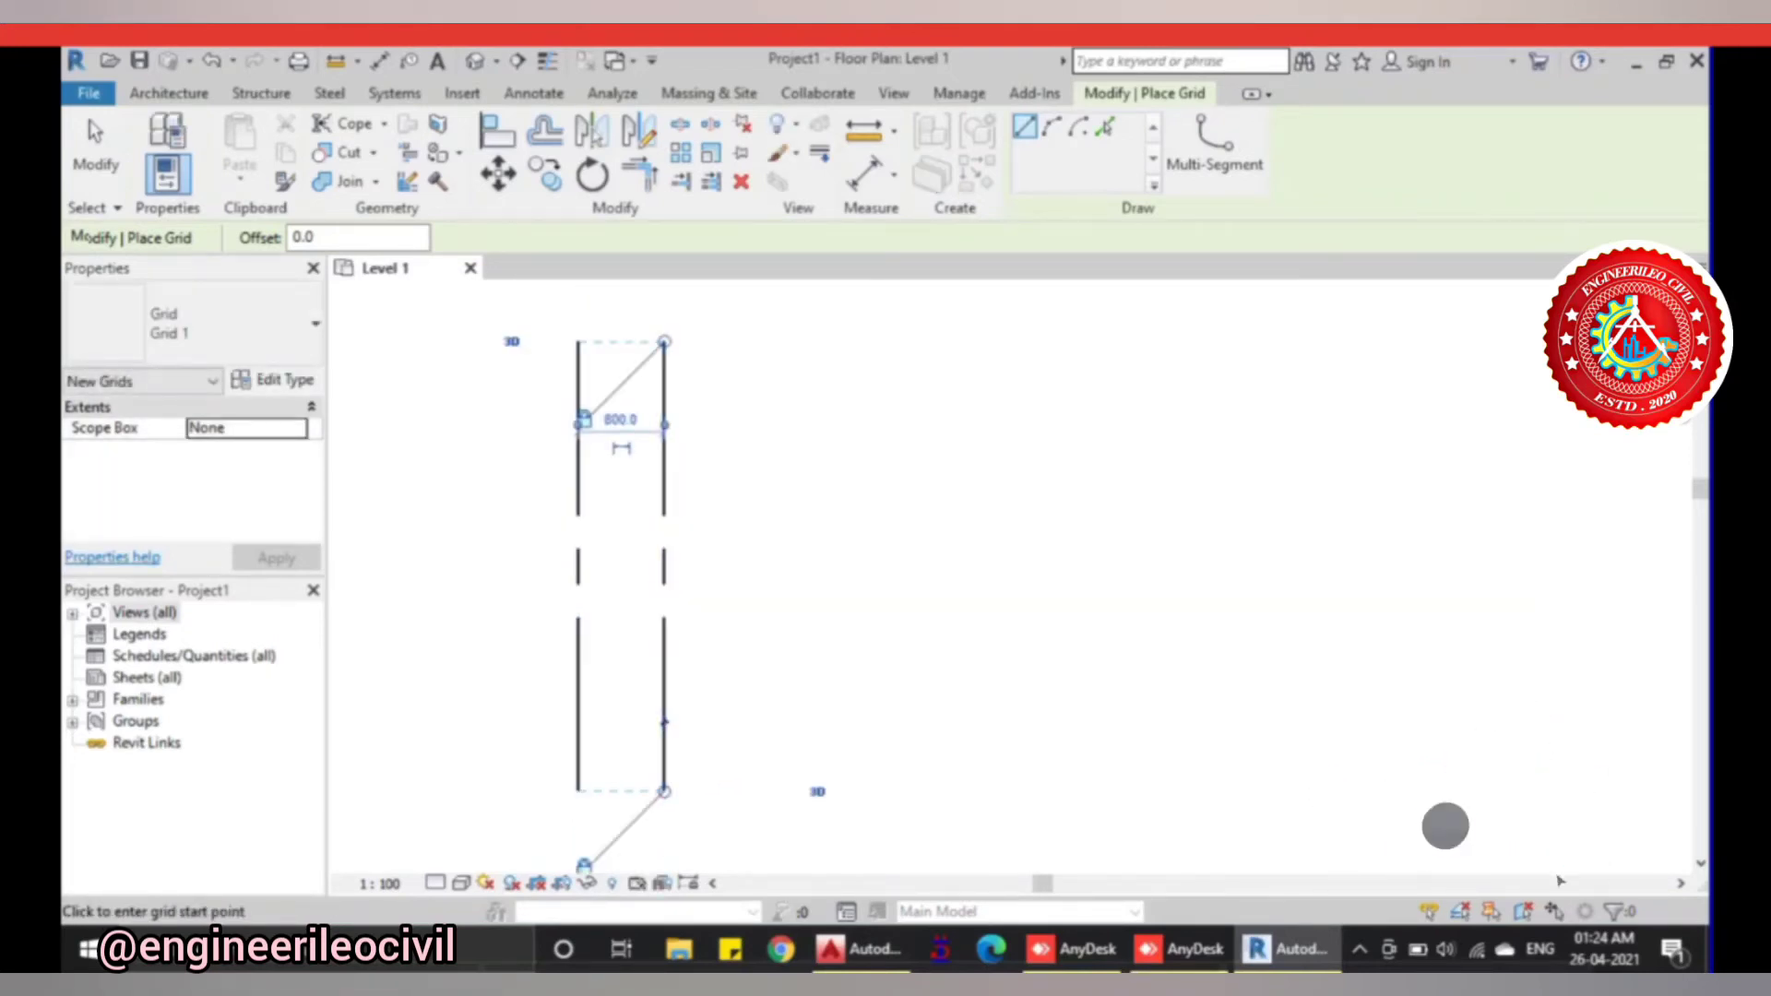
pyautogui.click(794, 342)
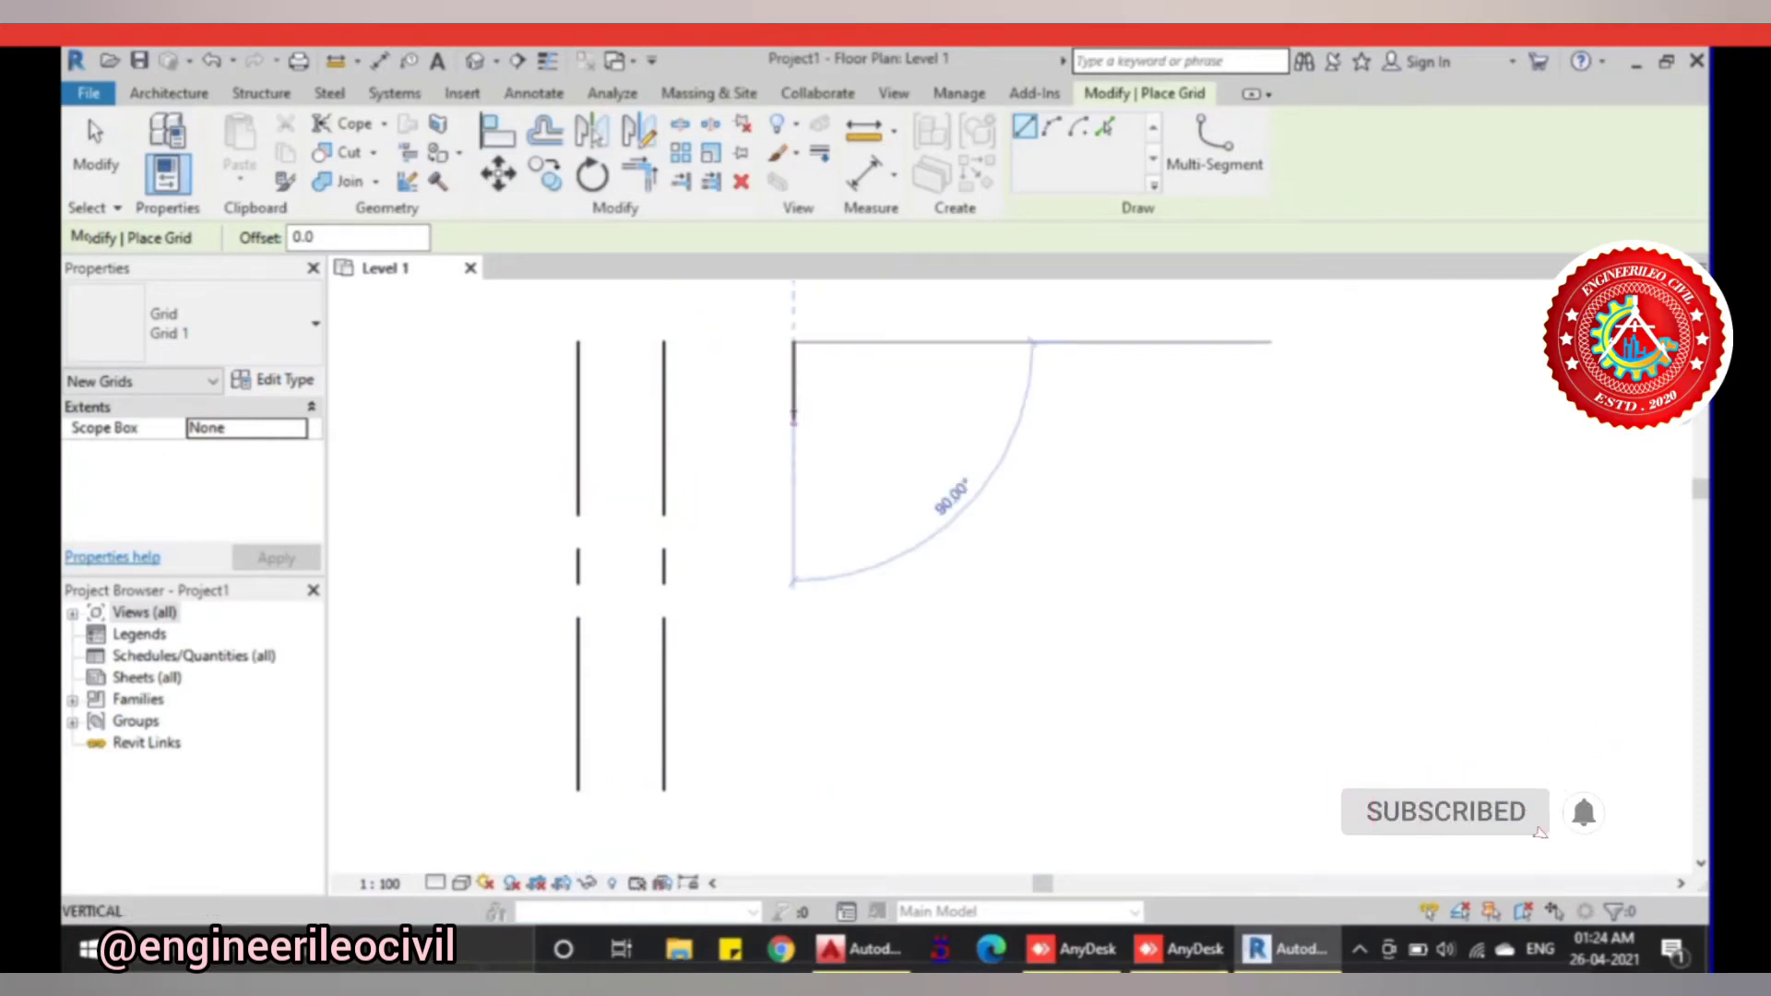
pyautogui.click(794, 790)
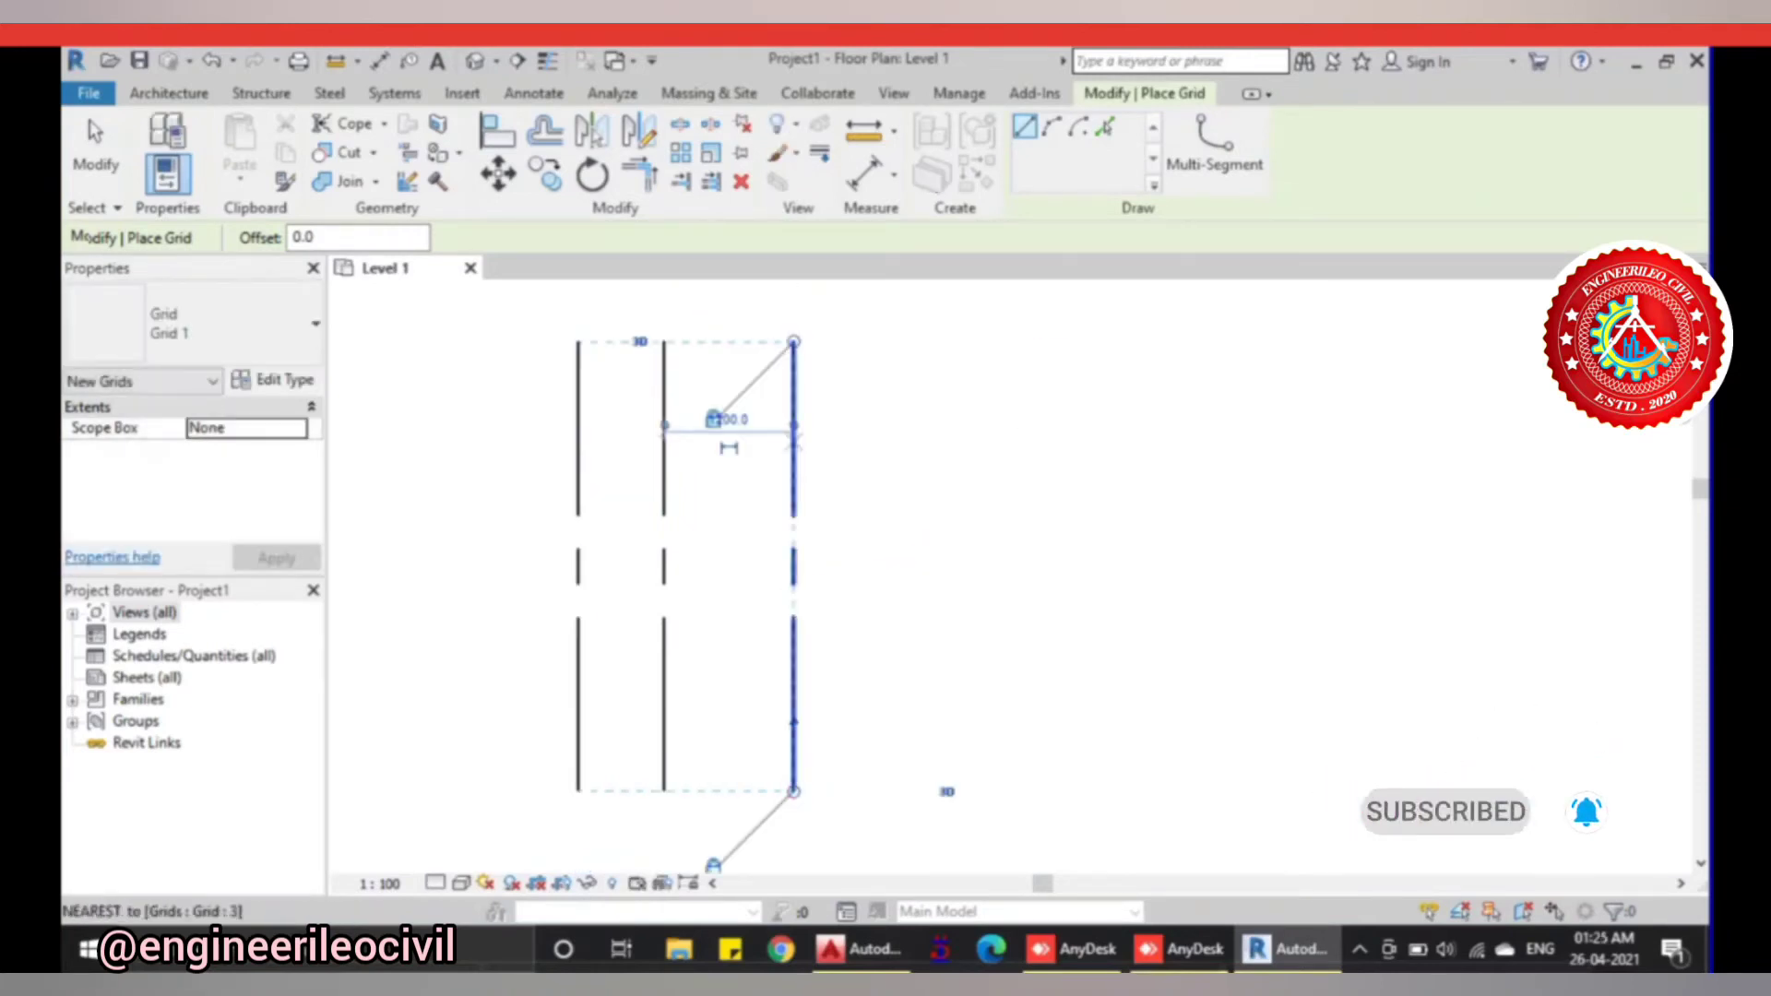
pyautogui.click(943, 342)
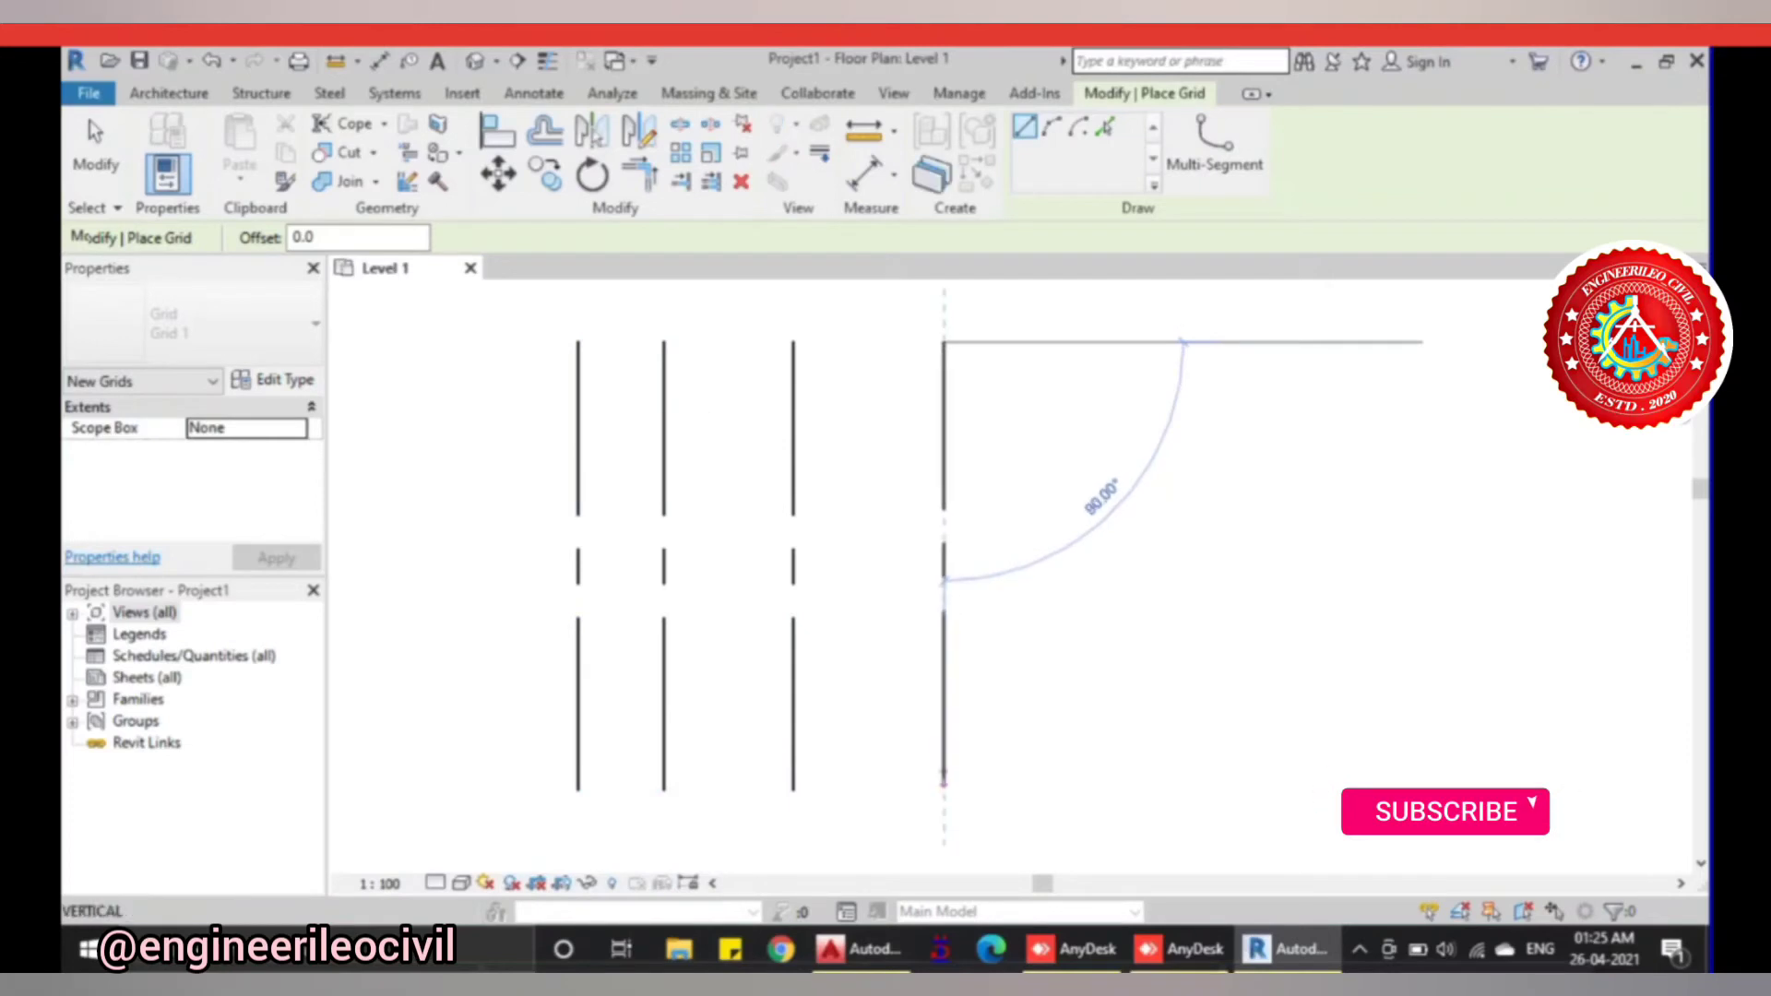
pyautogui.click(944, 791)
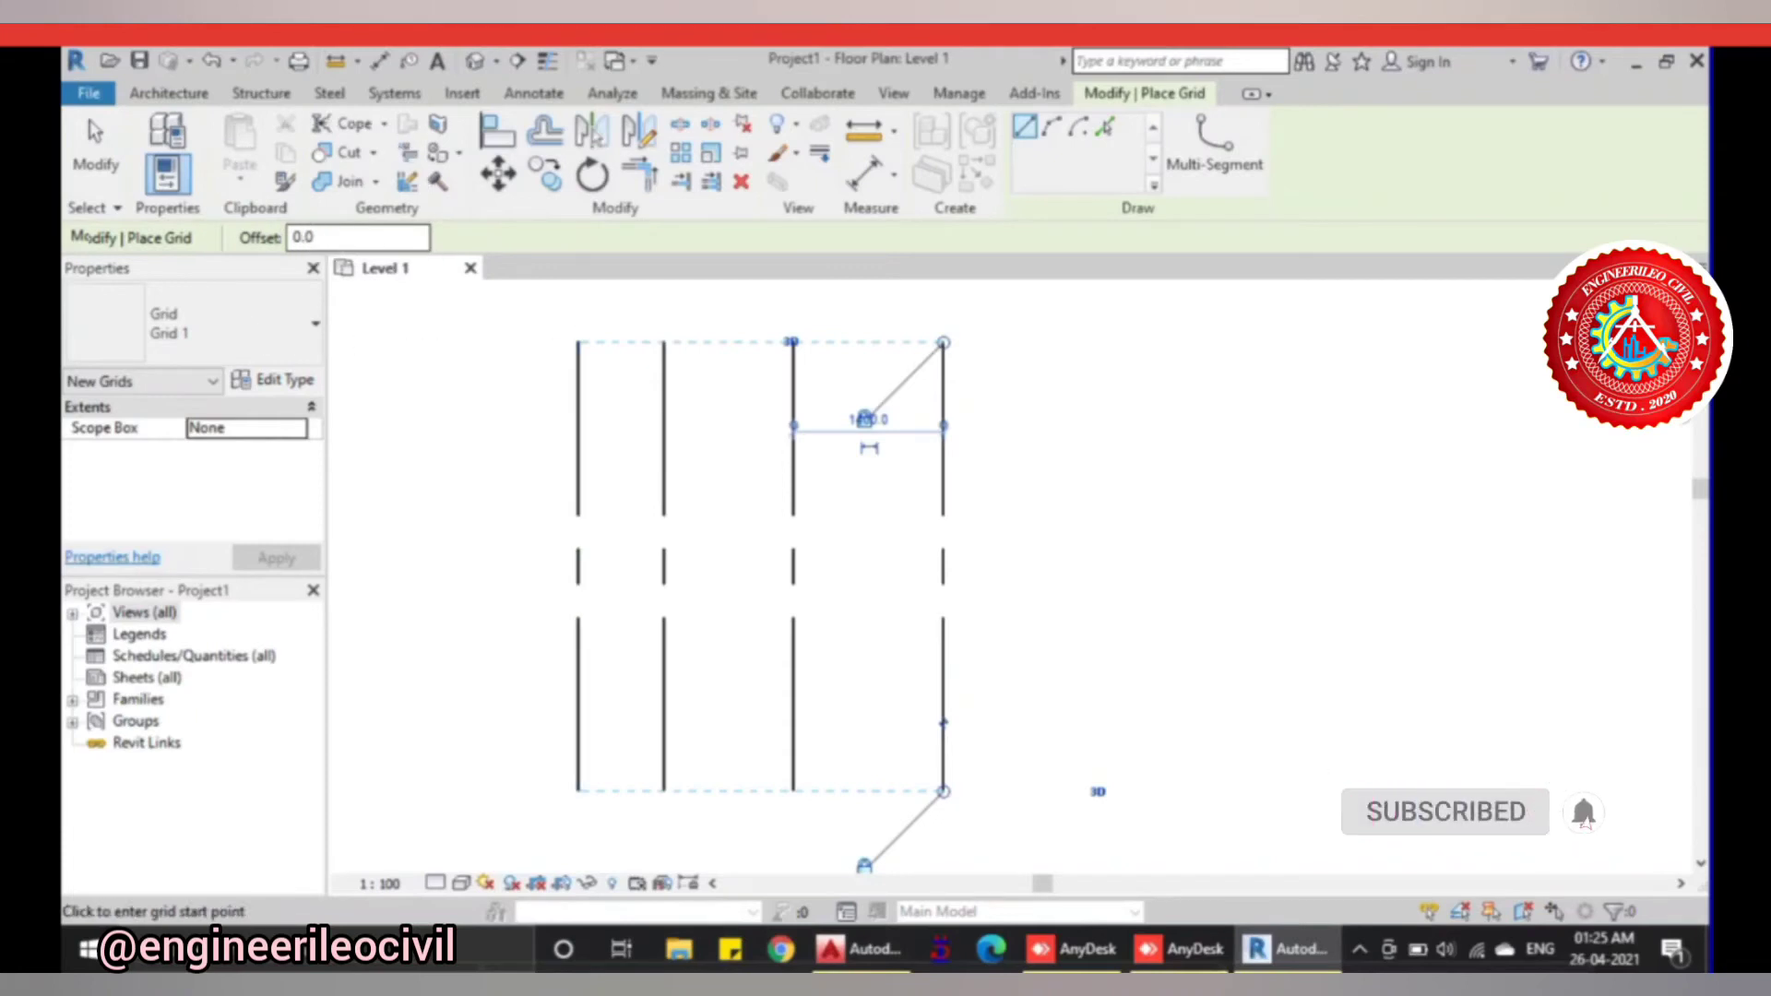
# - Draw three horizontal grid lines crossing the vertical grids from left to right
pyautogui.click(474, 381)
pyautogui.click(1089, 381)
pyautogui.click(475, 490)
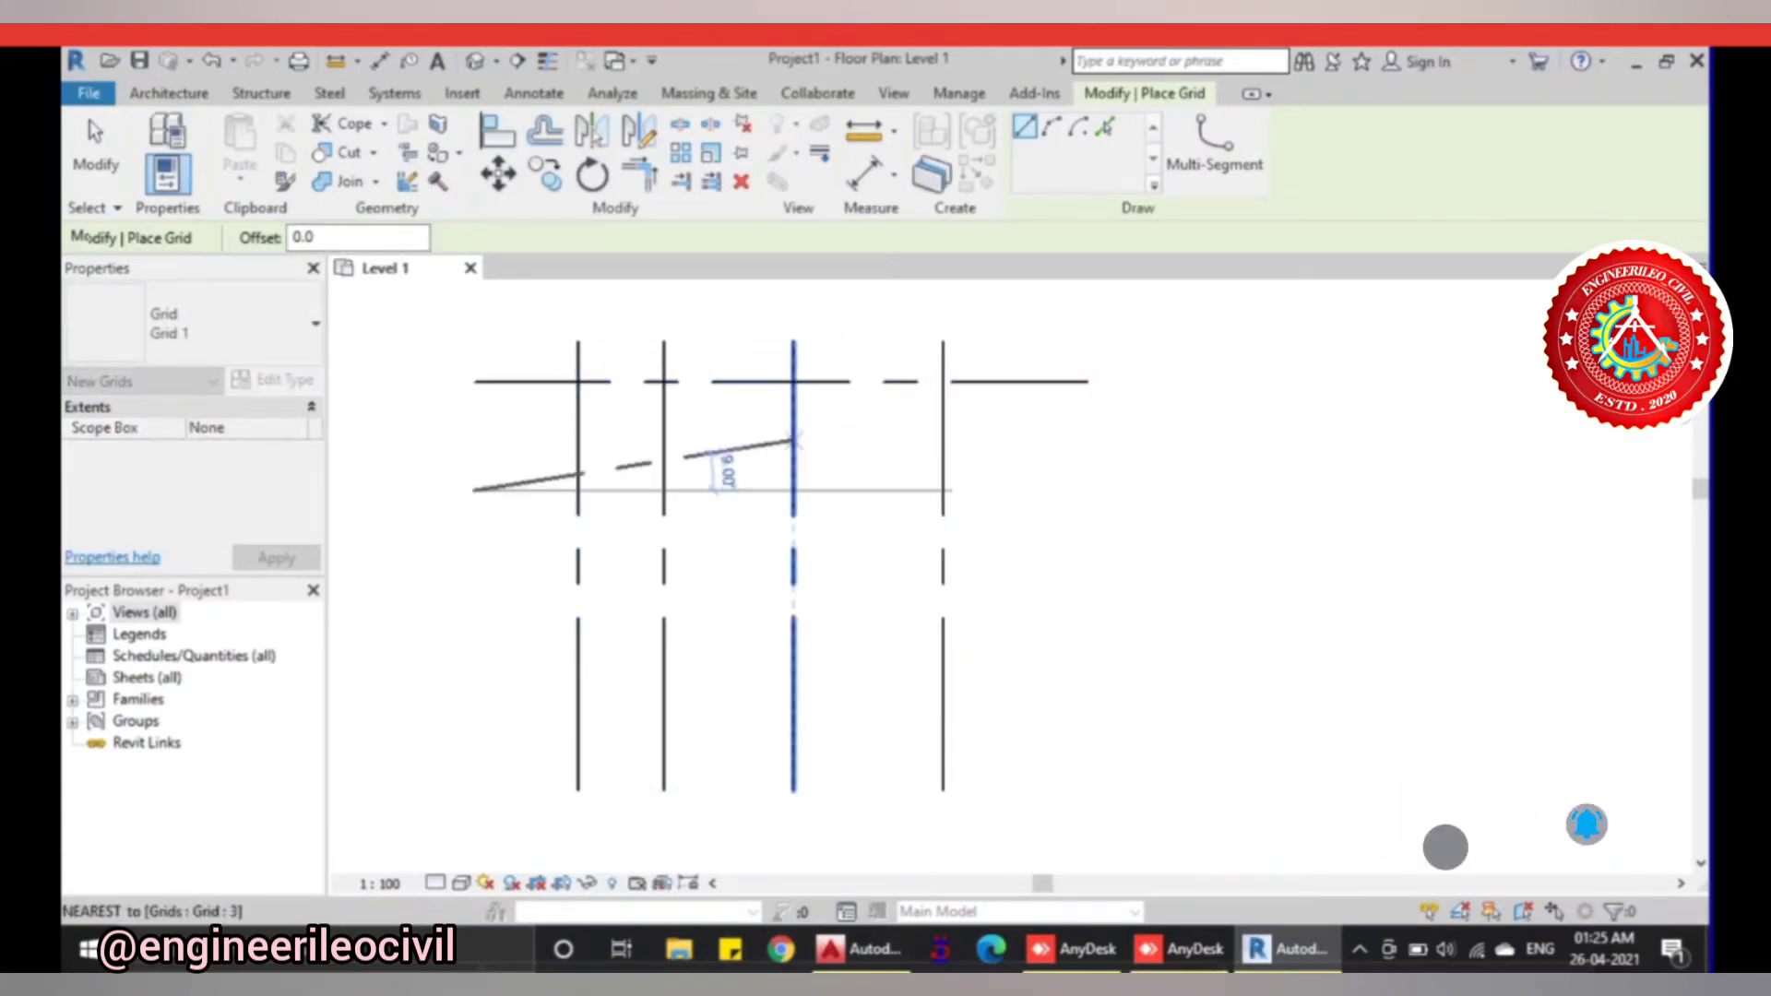
pyautogui.click(1088, 490)
pyautogui.click(474, 597)
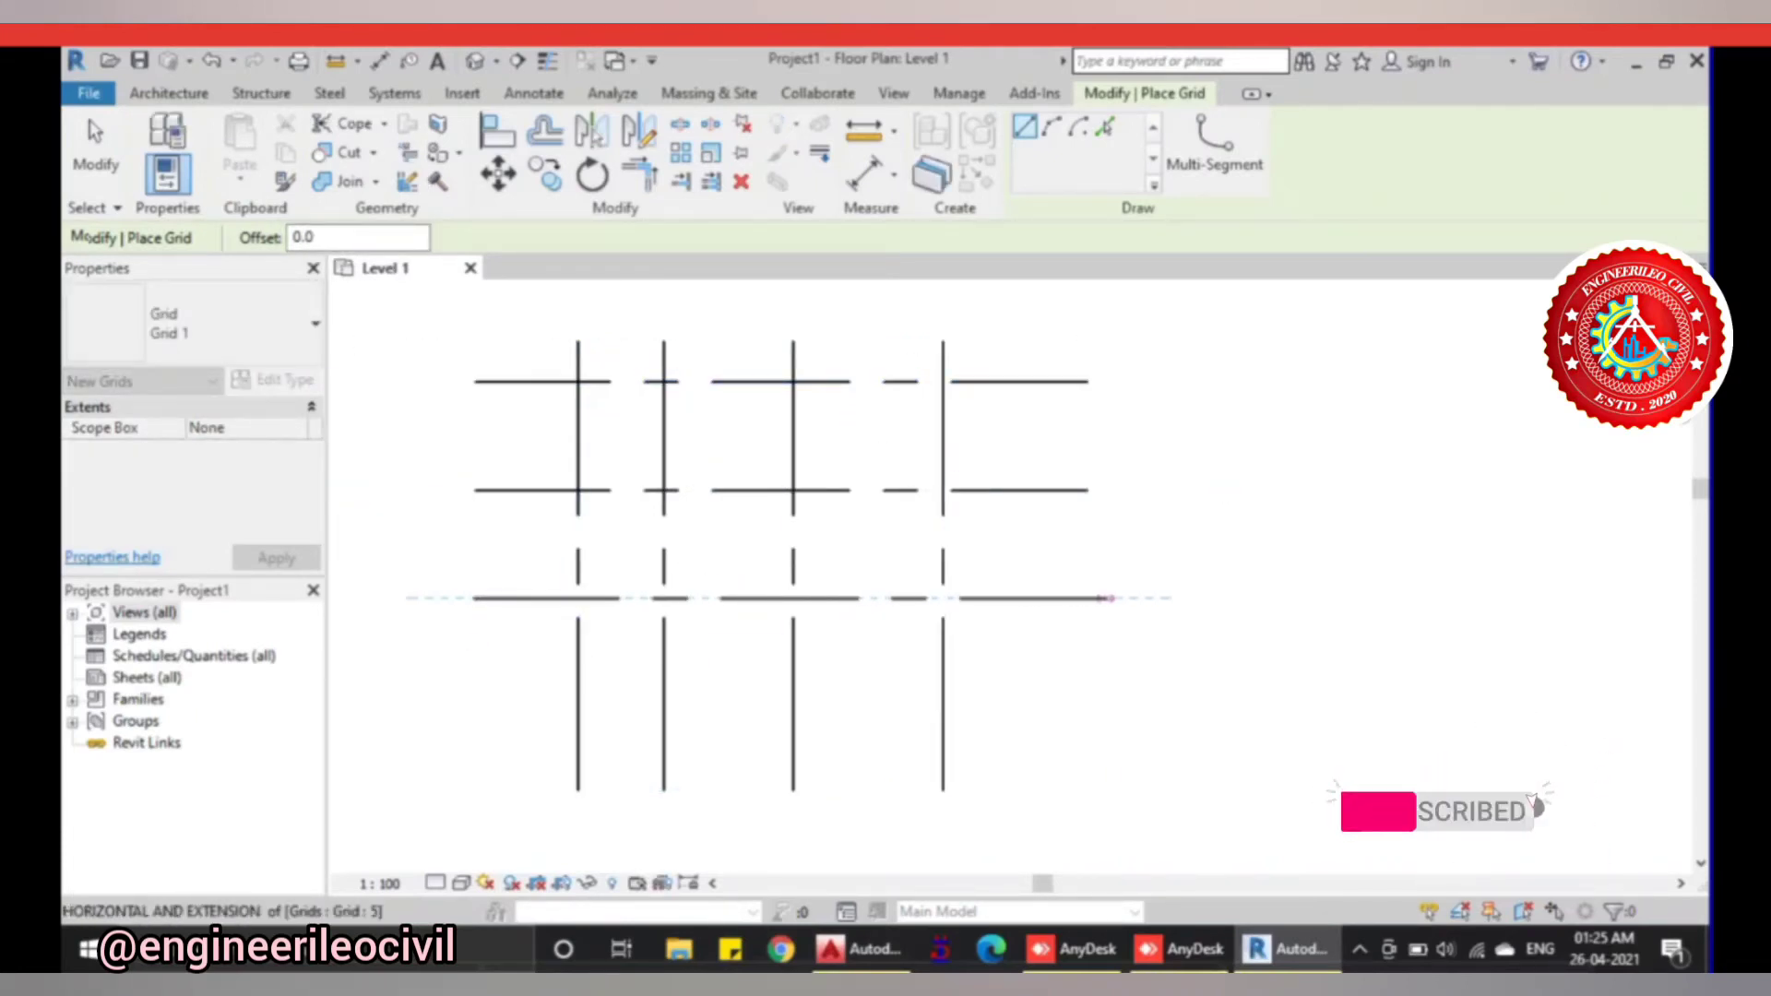
pyautogui.click(1086, 598)
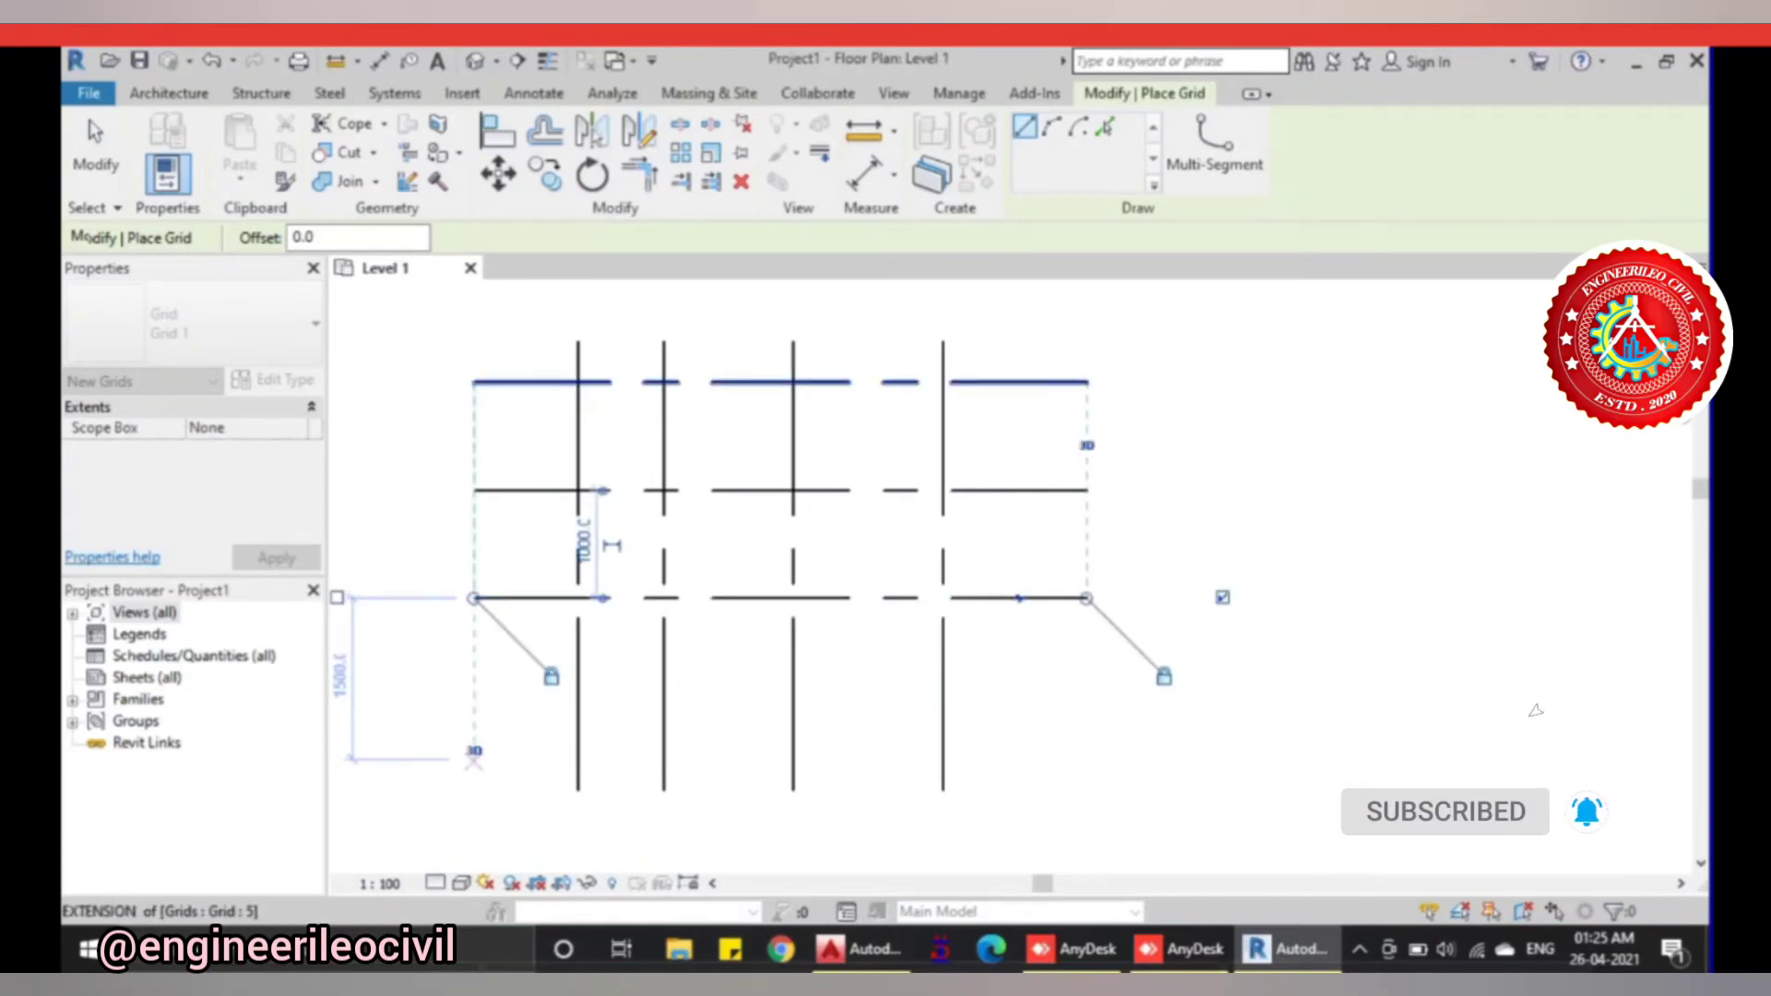
# - Add the bottom horizontal grid line 1600 below the third and exit grid placement
pyautogui.click(474, 768)
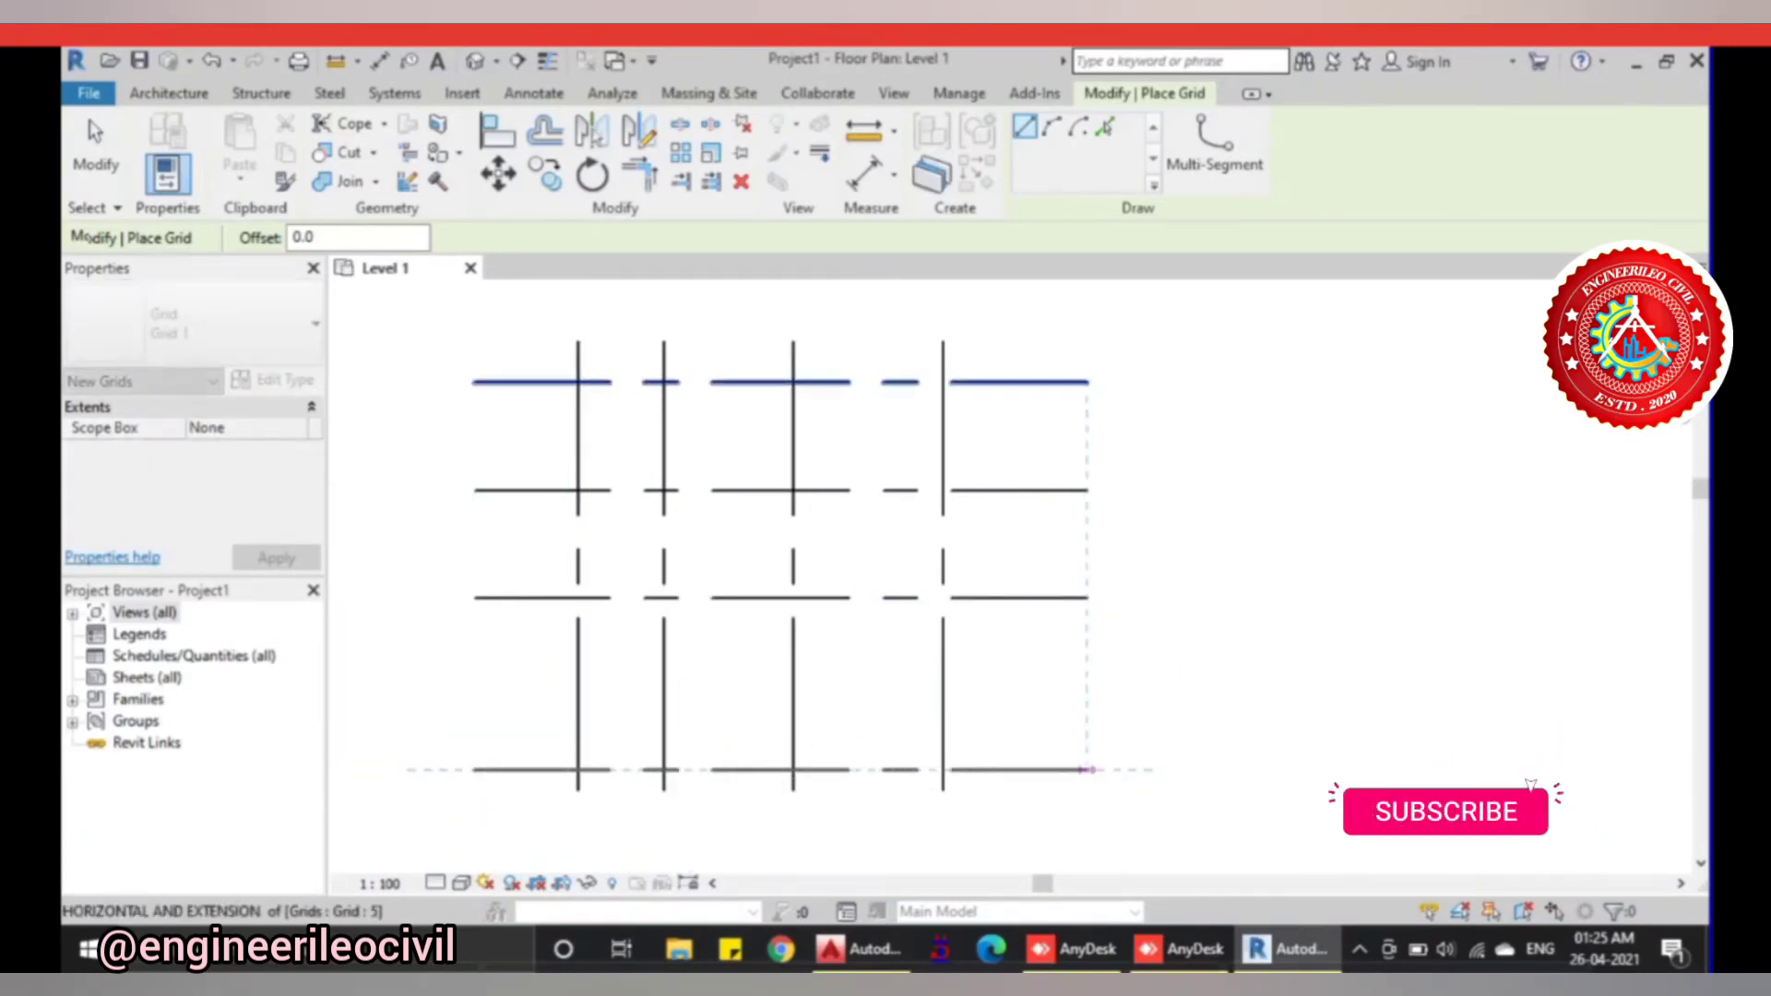
pyautogui.click(1086, 769)
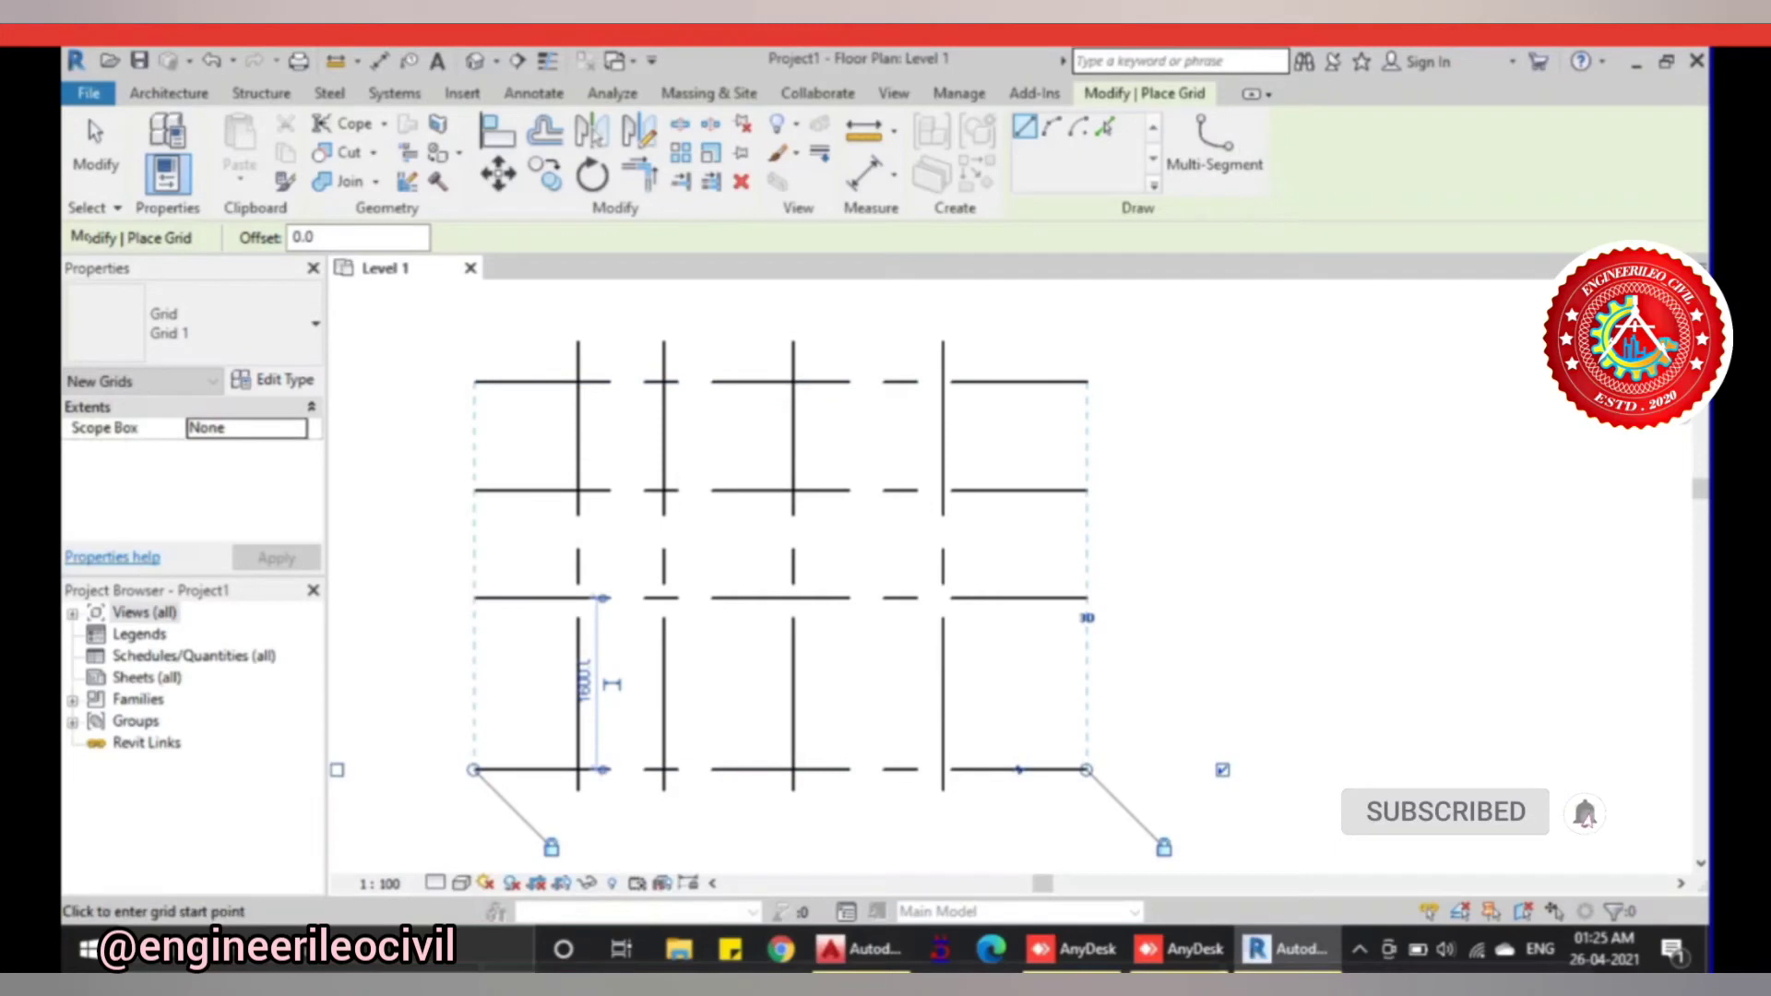
pyautogui.press('Escape')
pyautogui.press('Escape')
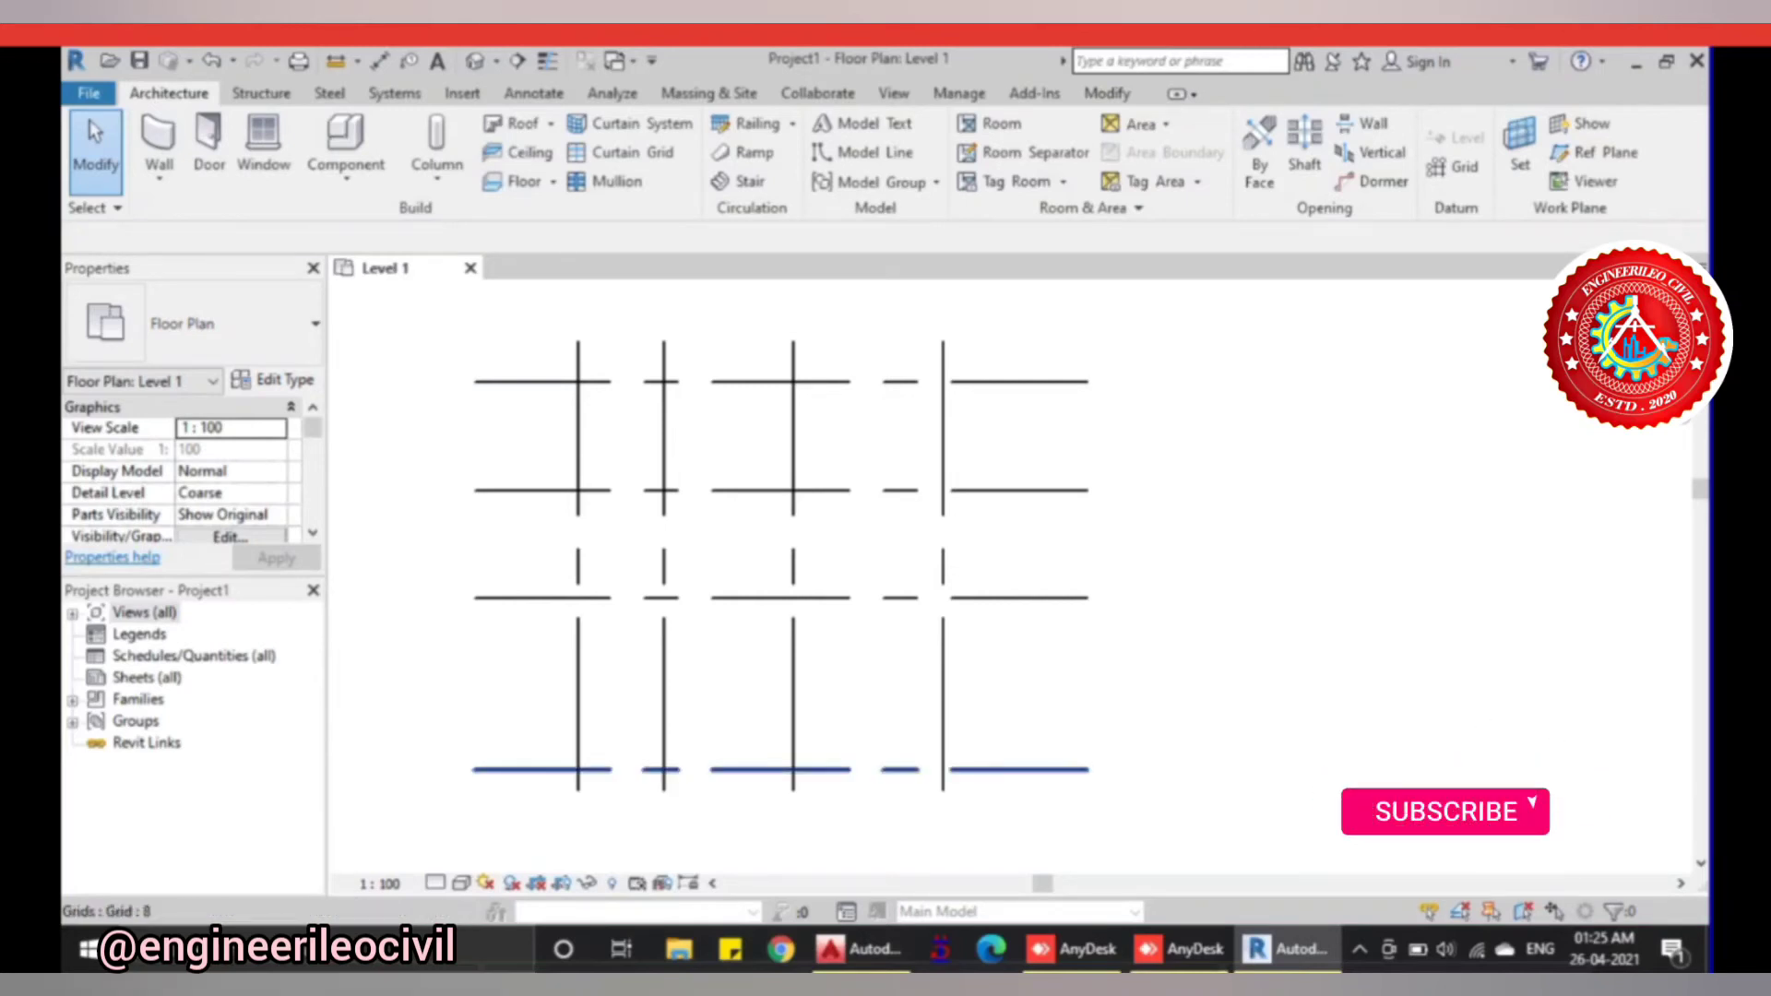
pyautogui.click(893, 93)
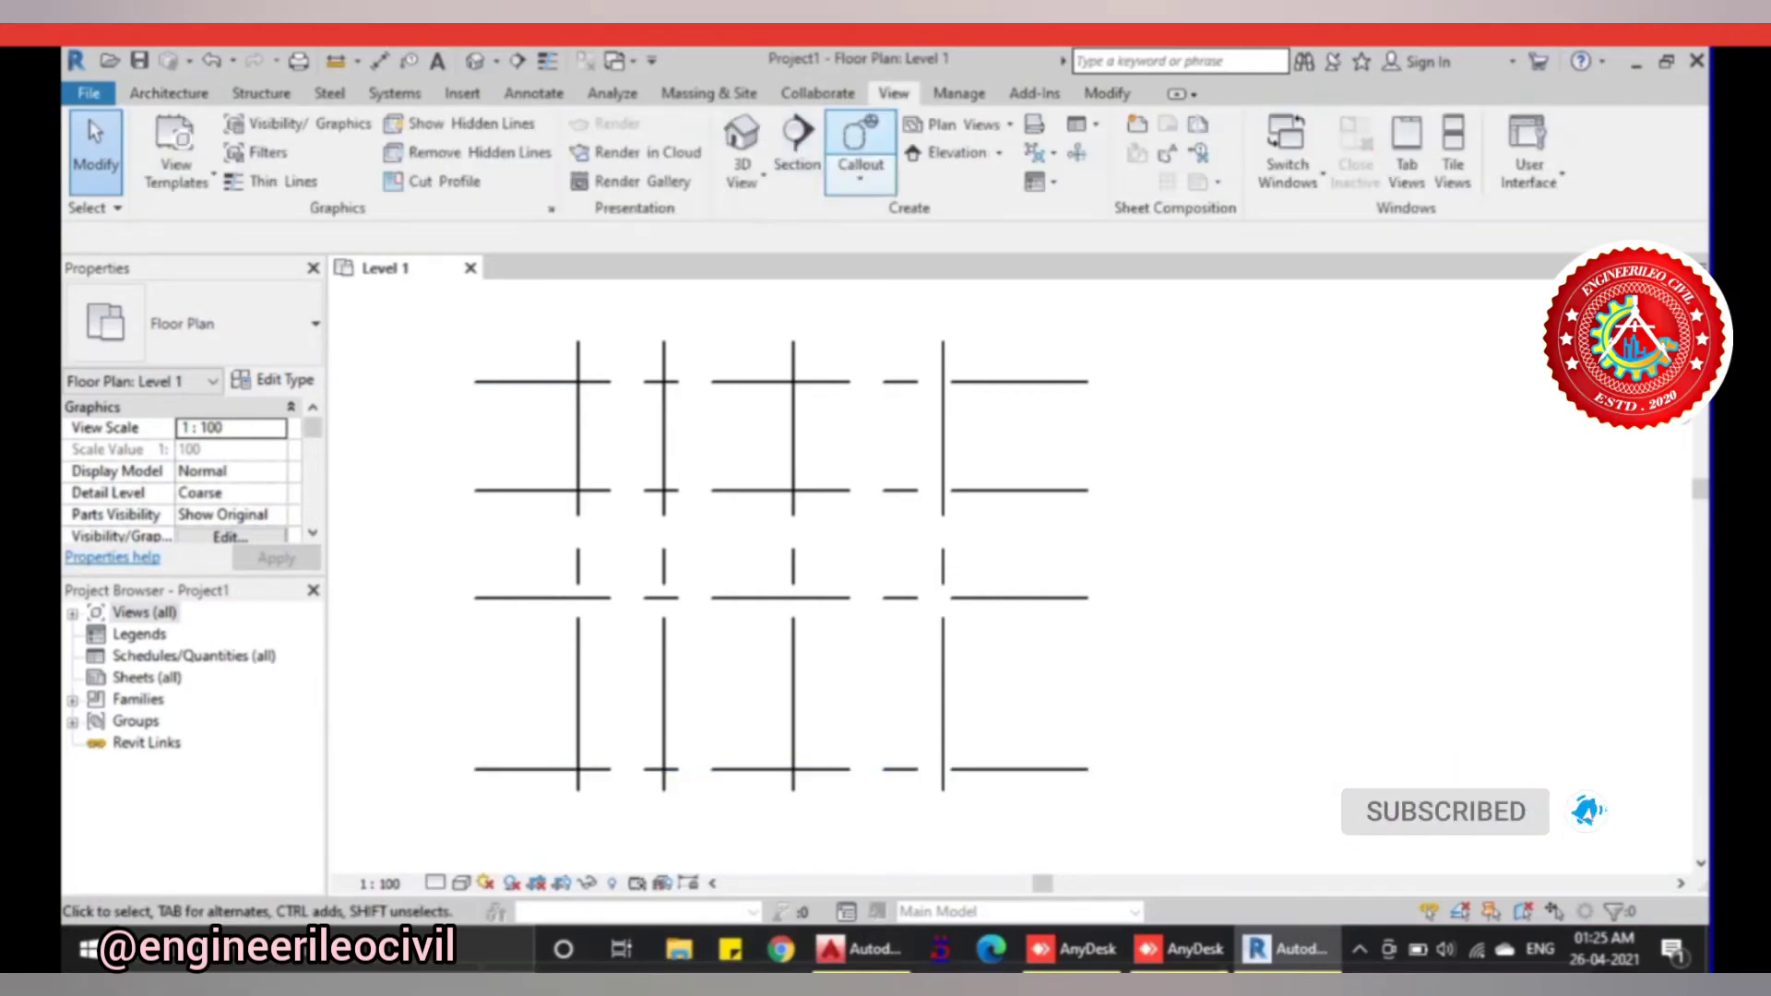
# - Place an elevation marker east of the grid and close the extra Level 1 structural plan
pyautogui.click(953, 152)
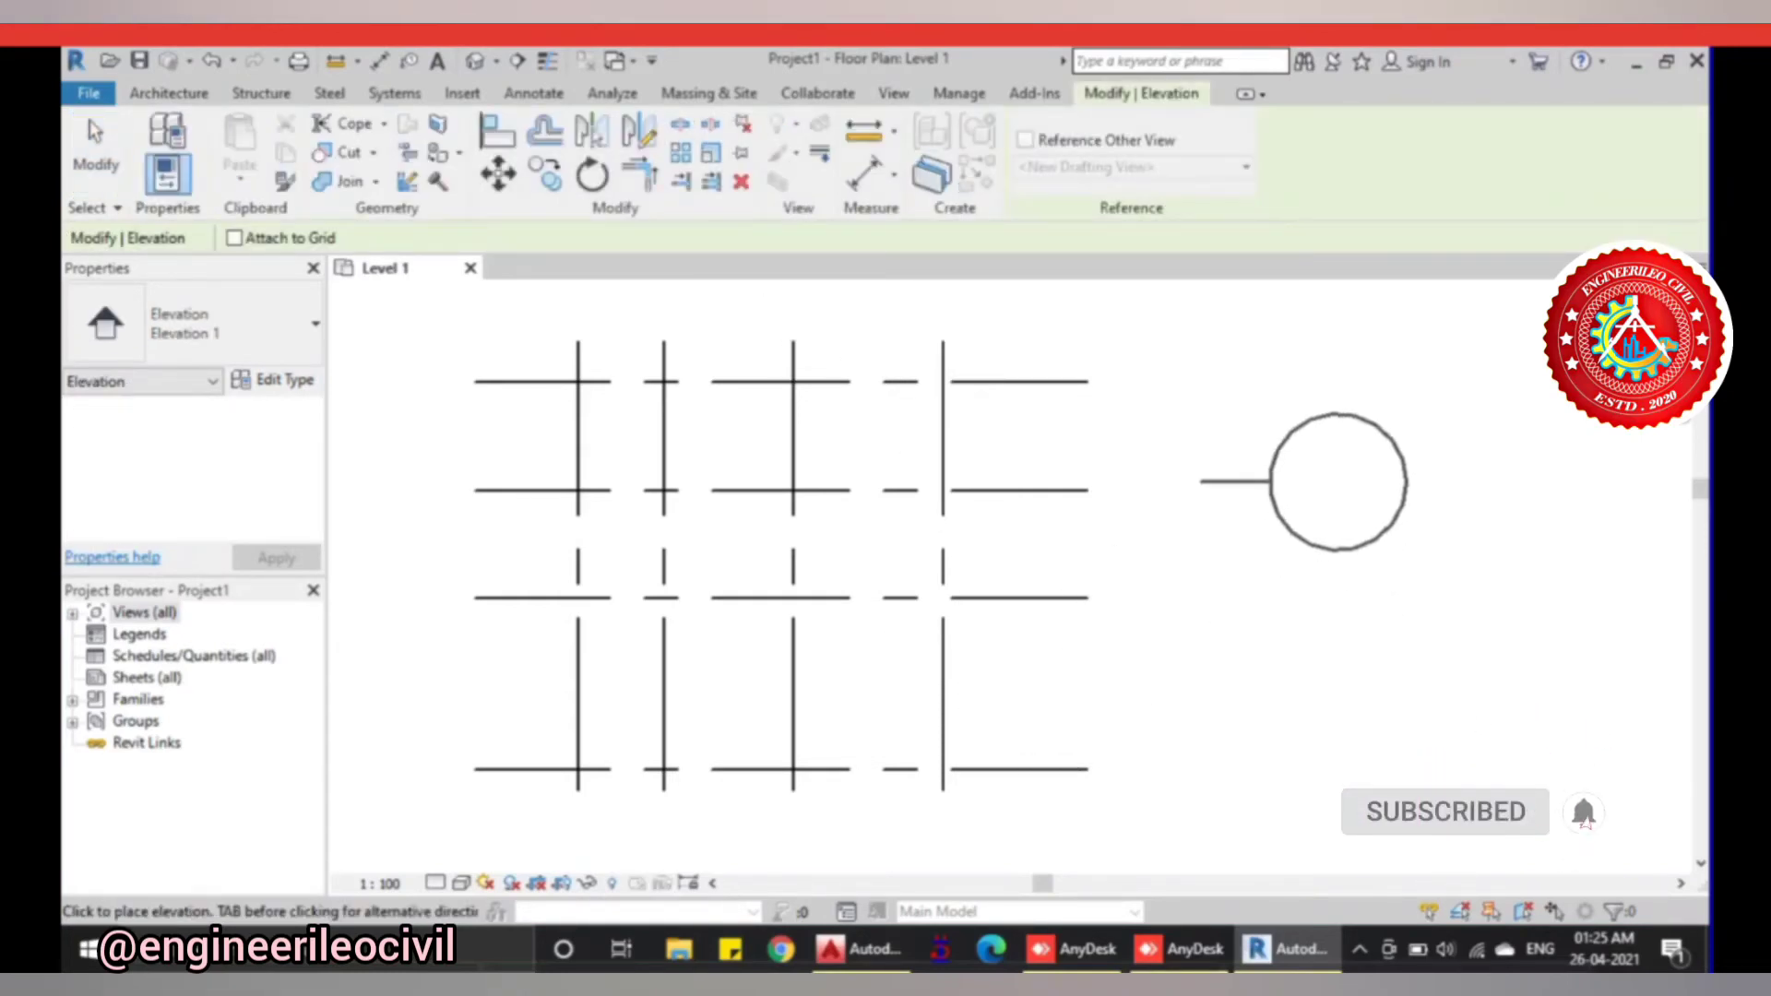
pyautogui.click(1338, 481)
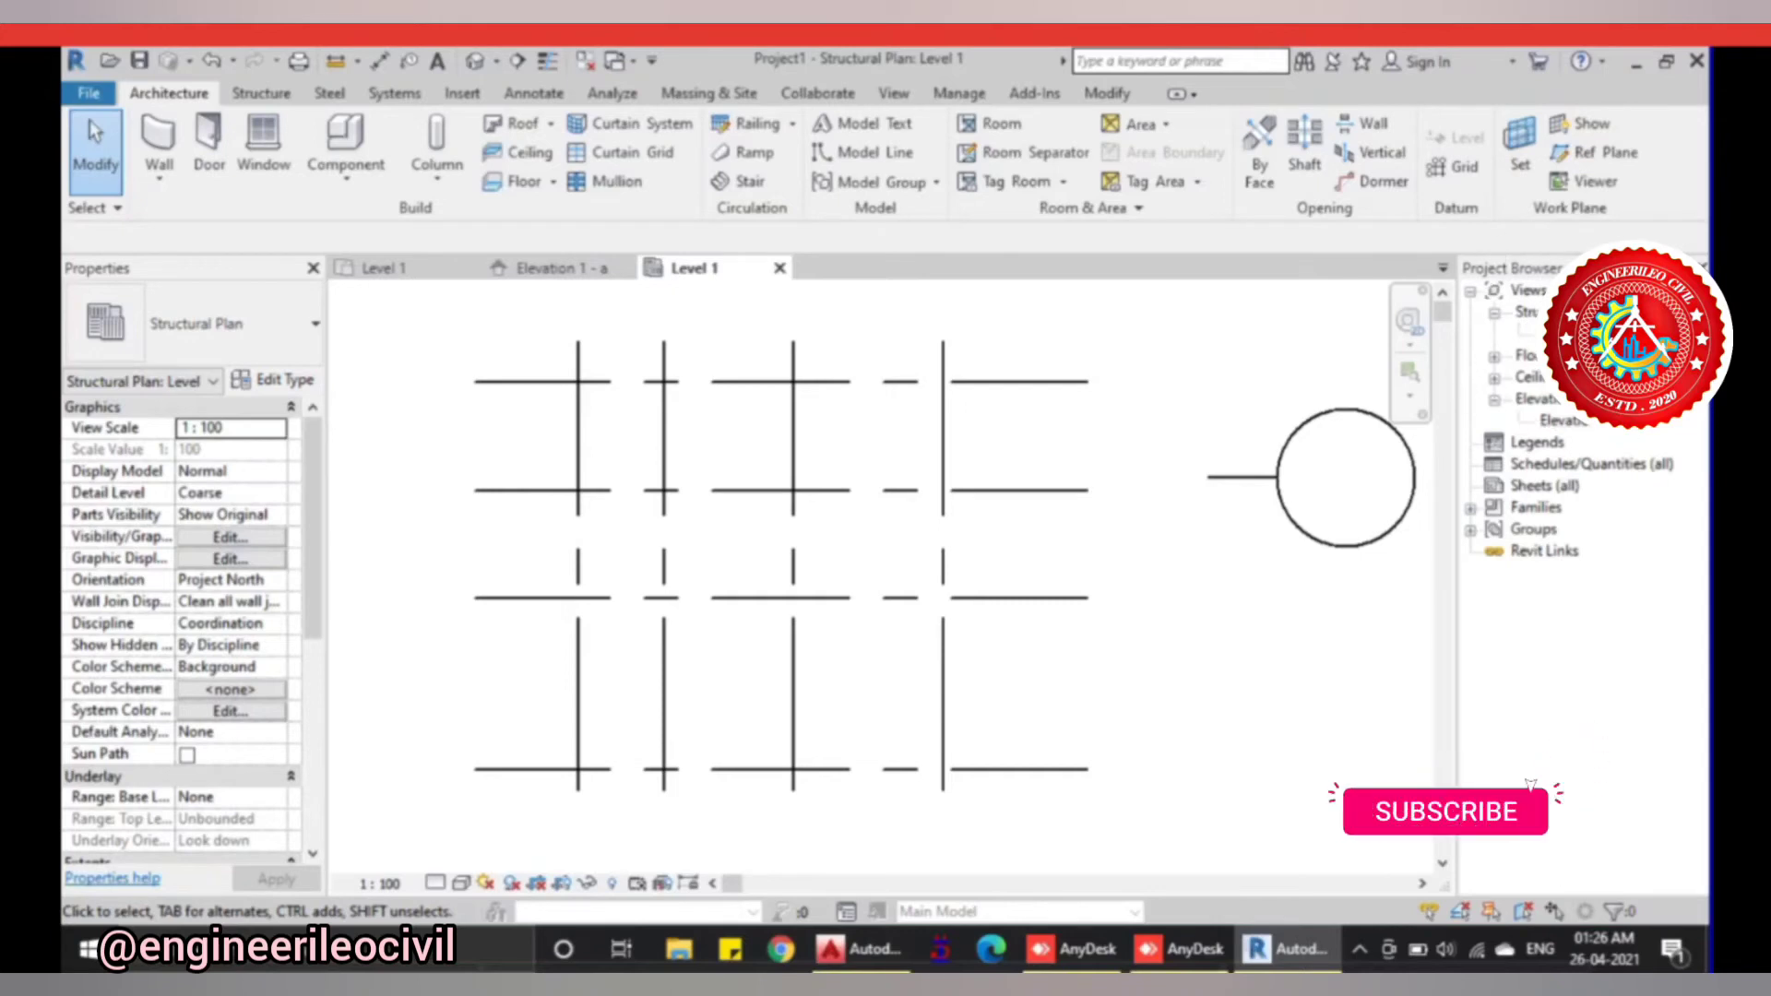
pyautogui.hotkey('ctrl', 'Tab')
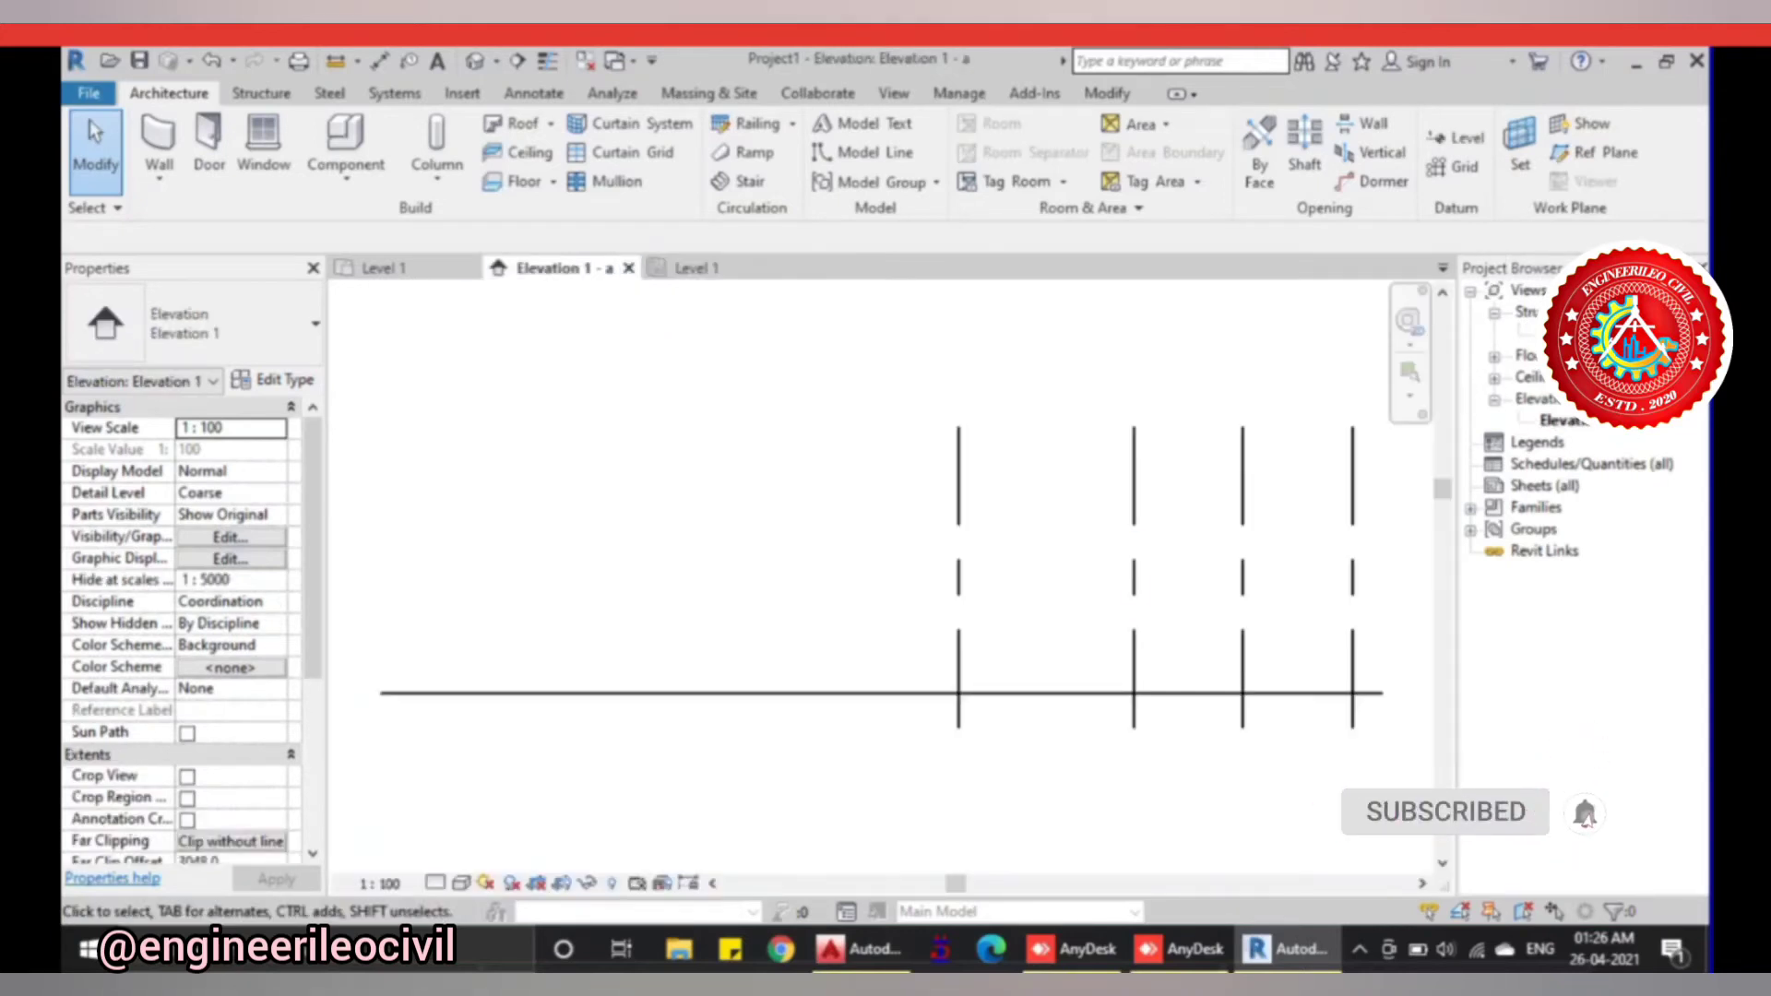
pyautogui.click(383, 267)
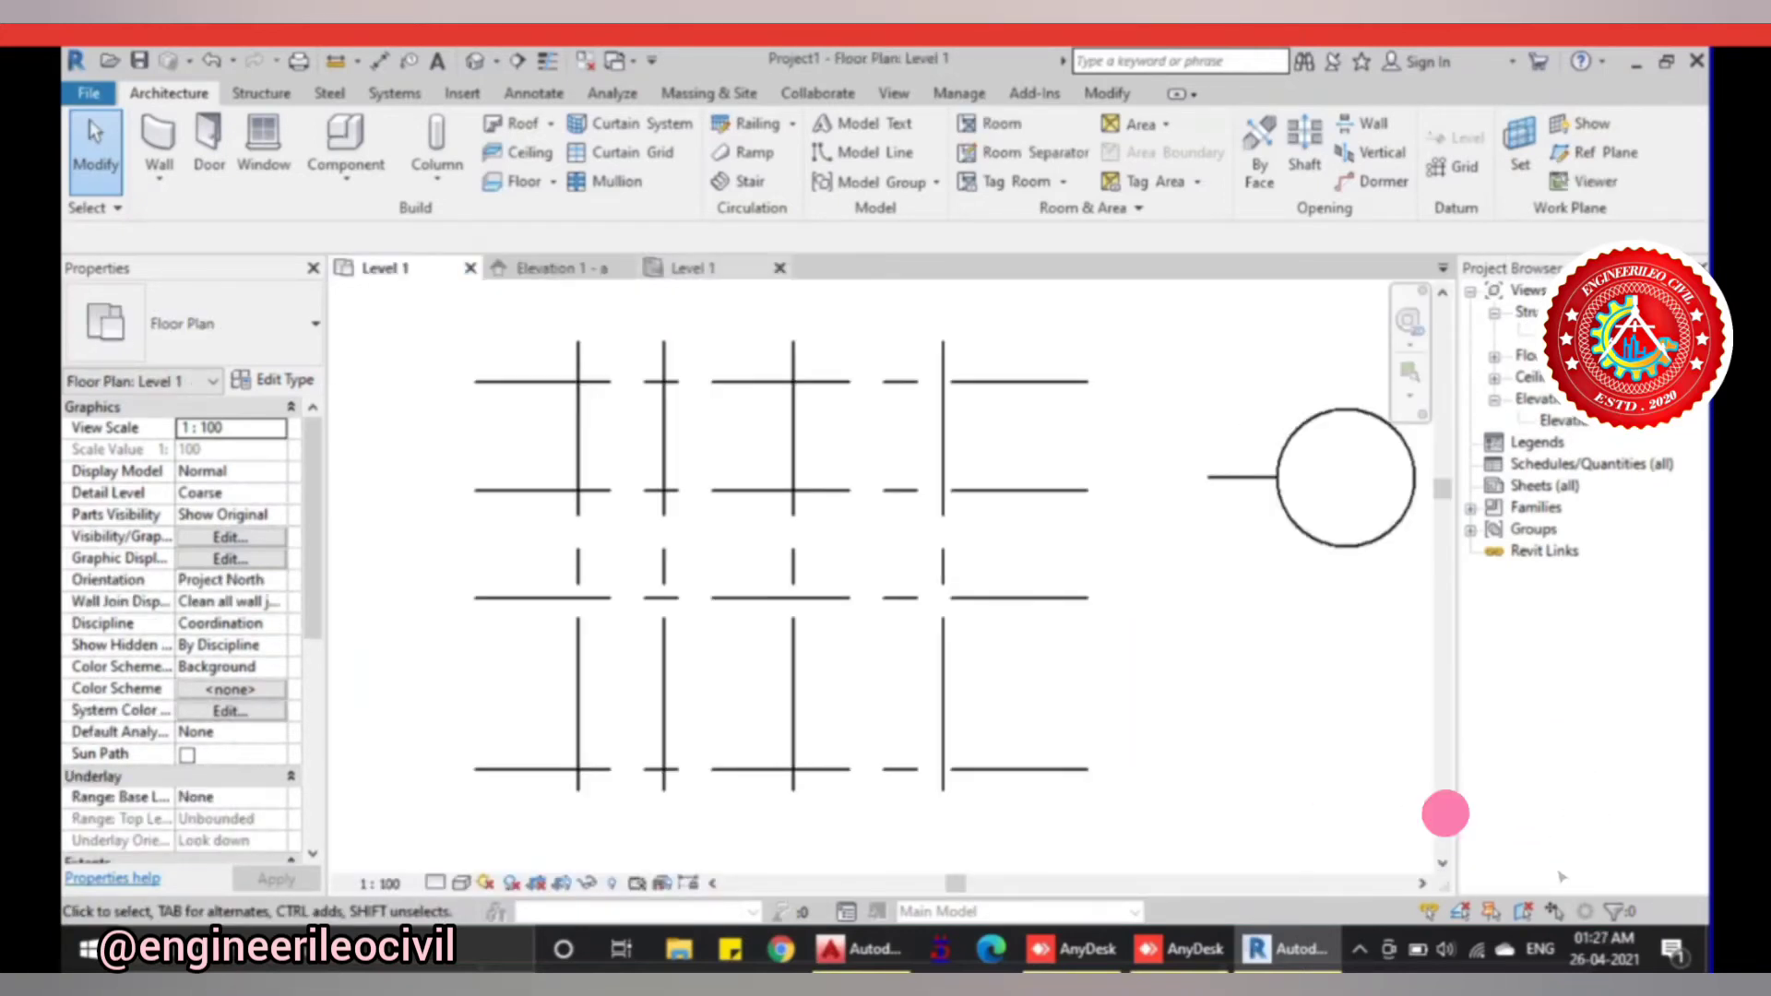
pyautogui.click(692, 268)
pyautogui.click(780, 267)
# - In Elevation 1 - a, select the four grid lines, then clear the selection
pyautogui.hotkey('ctrl', 'Tab')
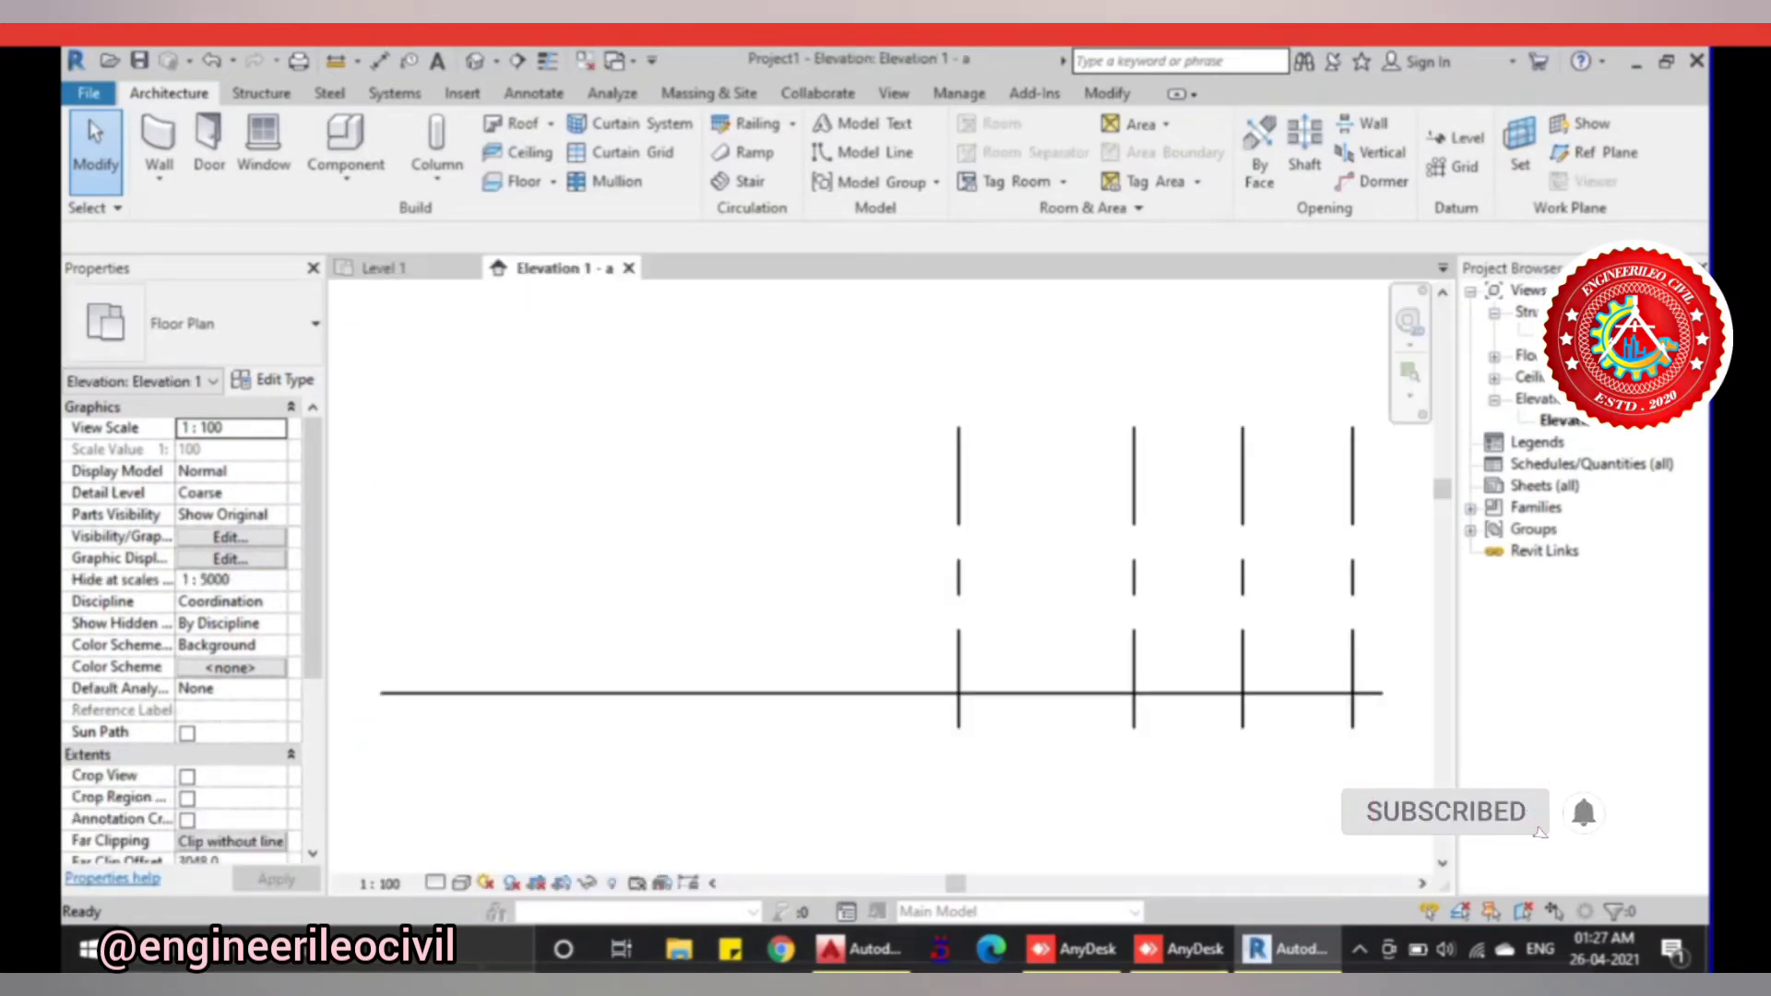
pyautogui.scroll(-3, 895, 554)
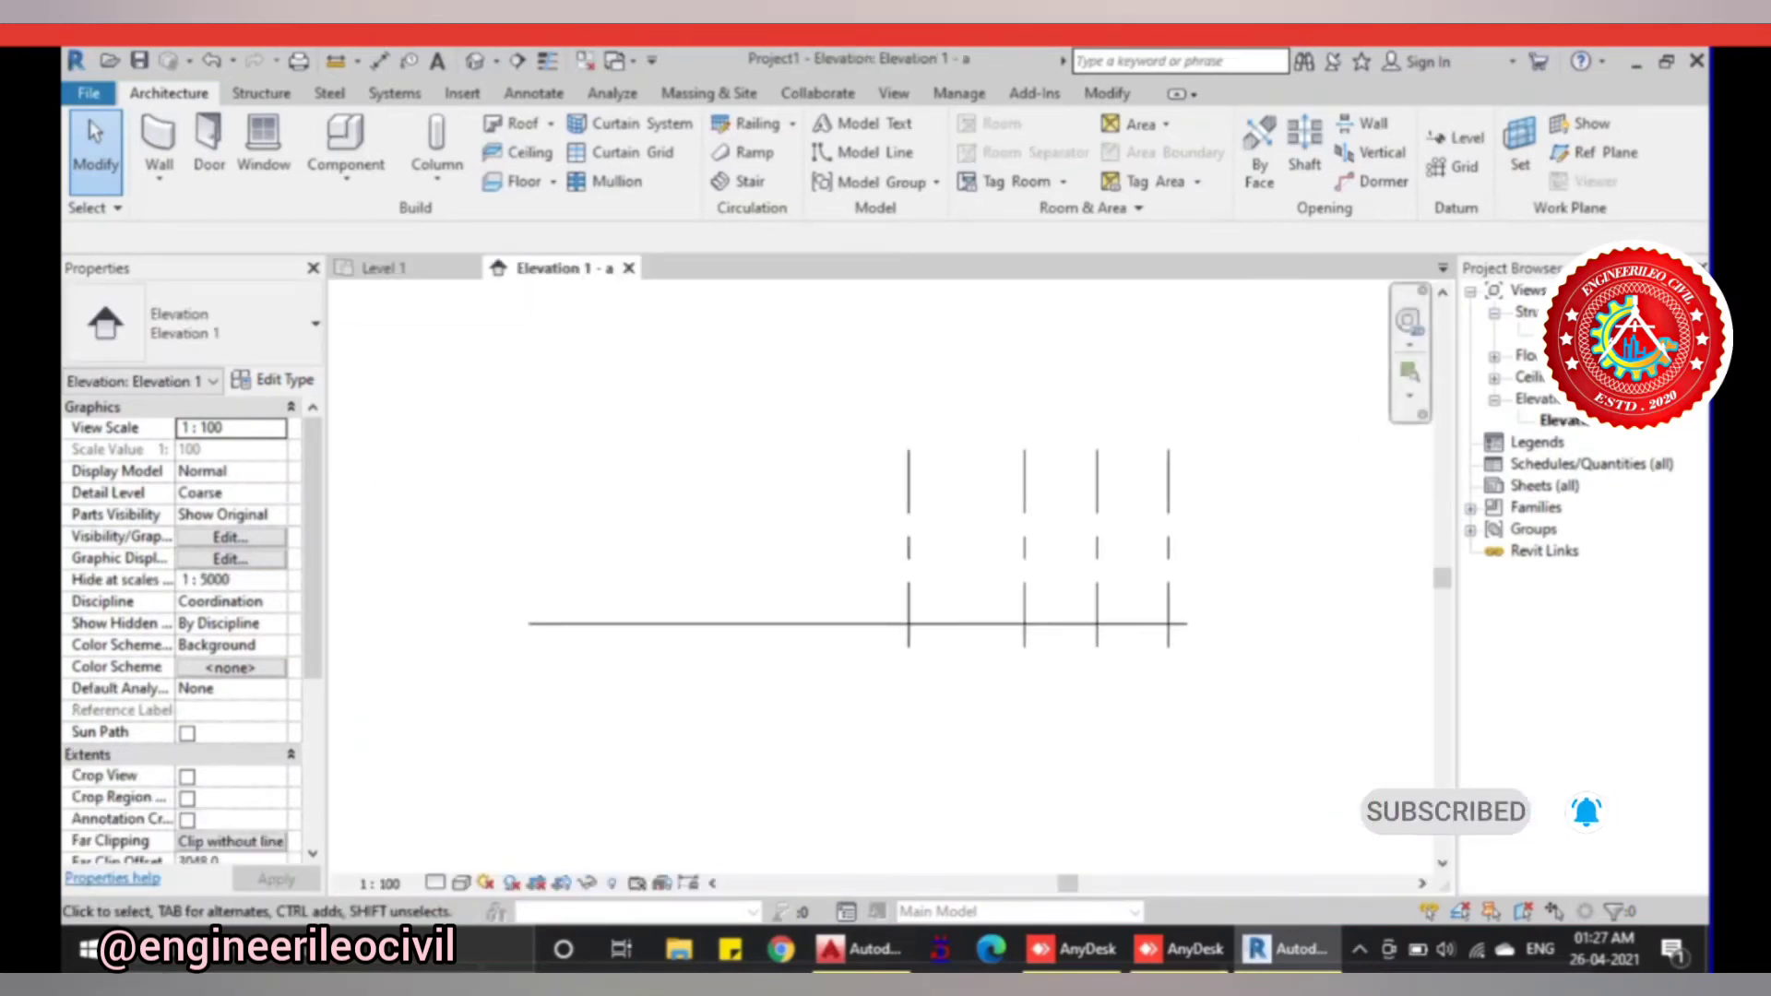
pyautogui.moveTo(1260, 450); pyautogui.dragTo(817, 489)
pyautogui.press('Escape')
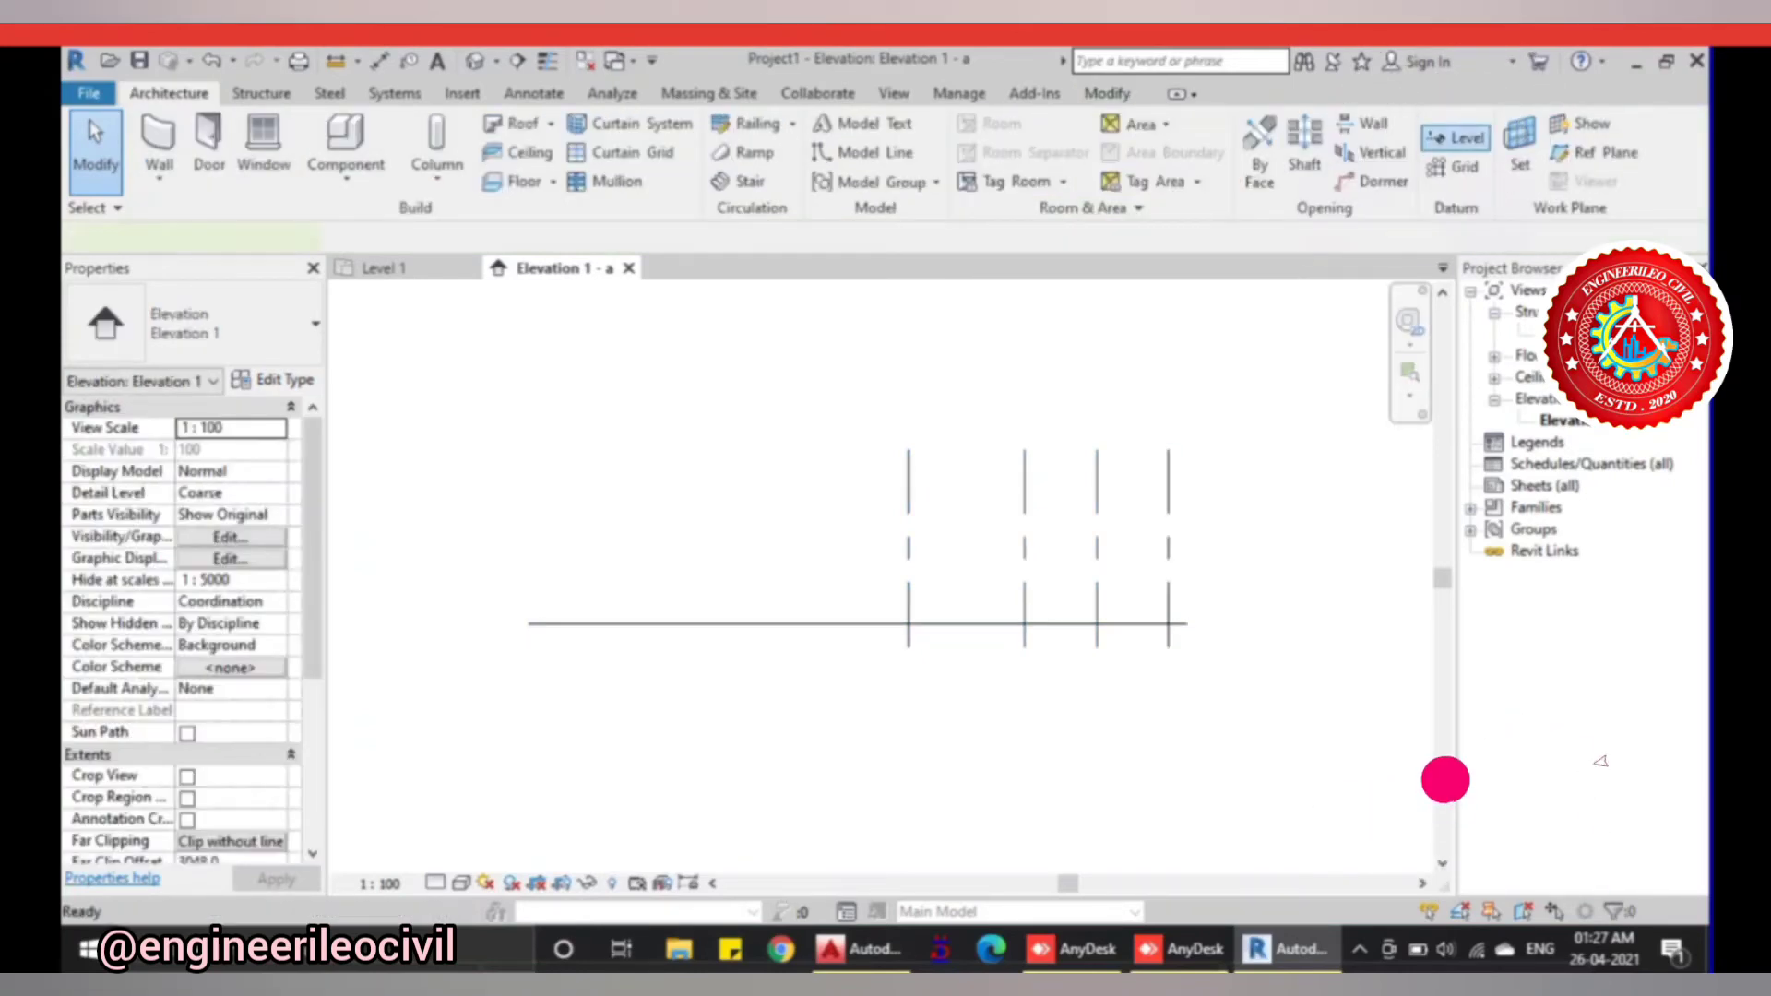
# - Draw a new level 3100 above Level 1, then open Structural Plan: Level 1
pyautogui.click(1456, 138)
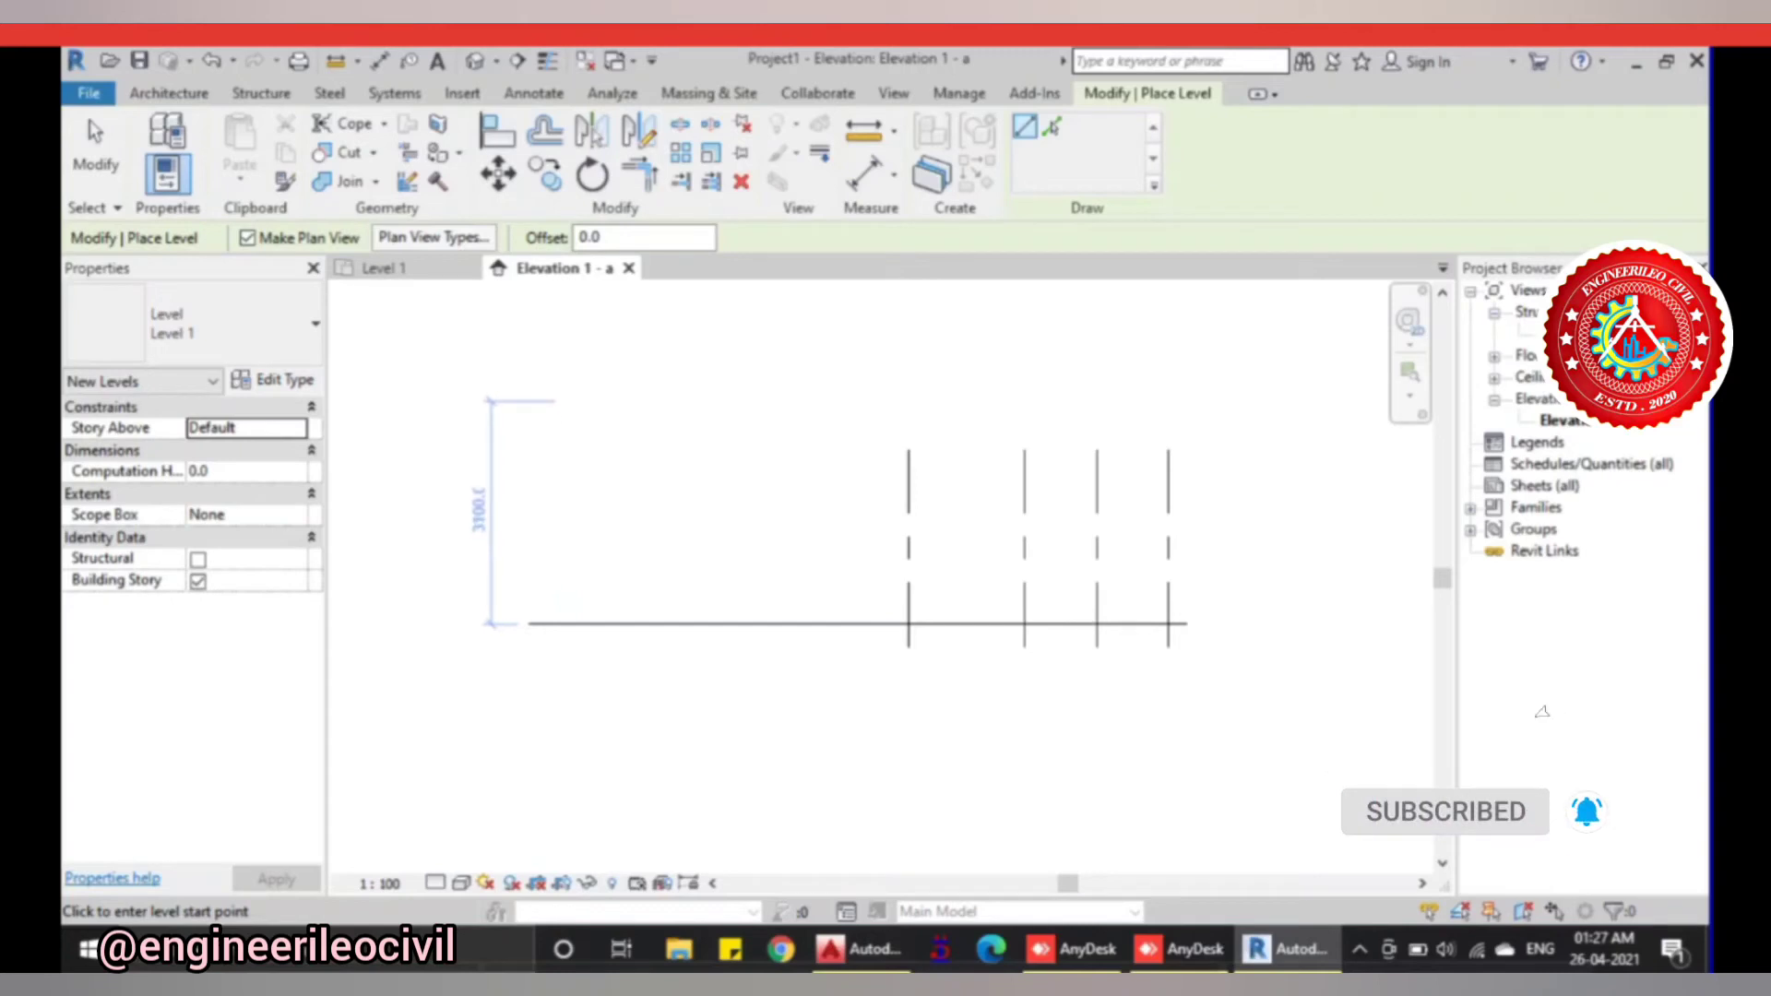
pyautogui.click(573, 401)
pyautogui.click(1268, 402)
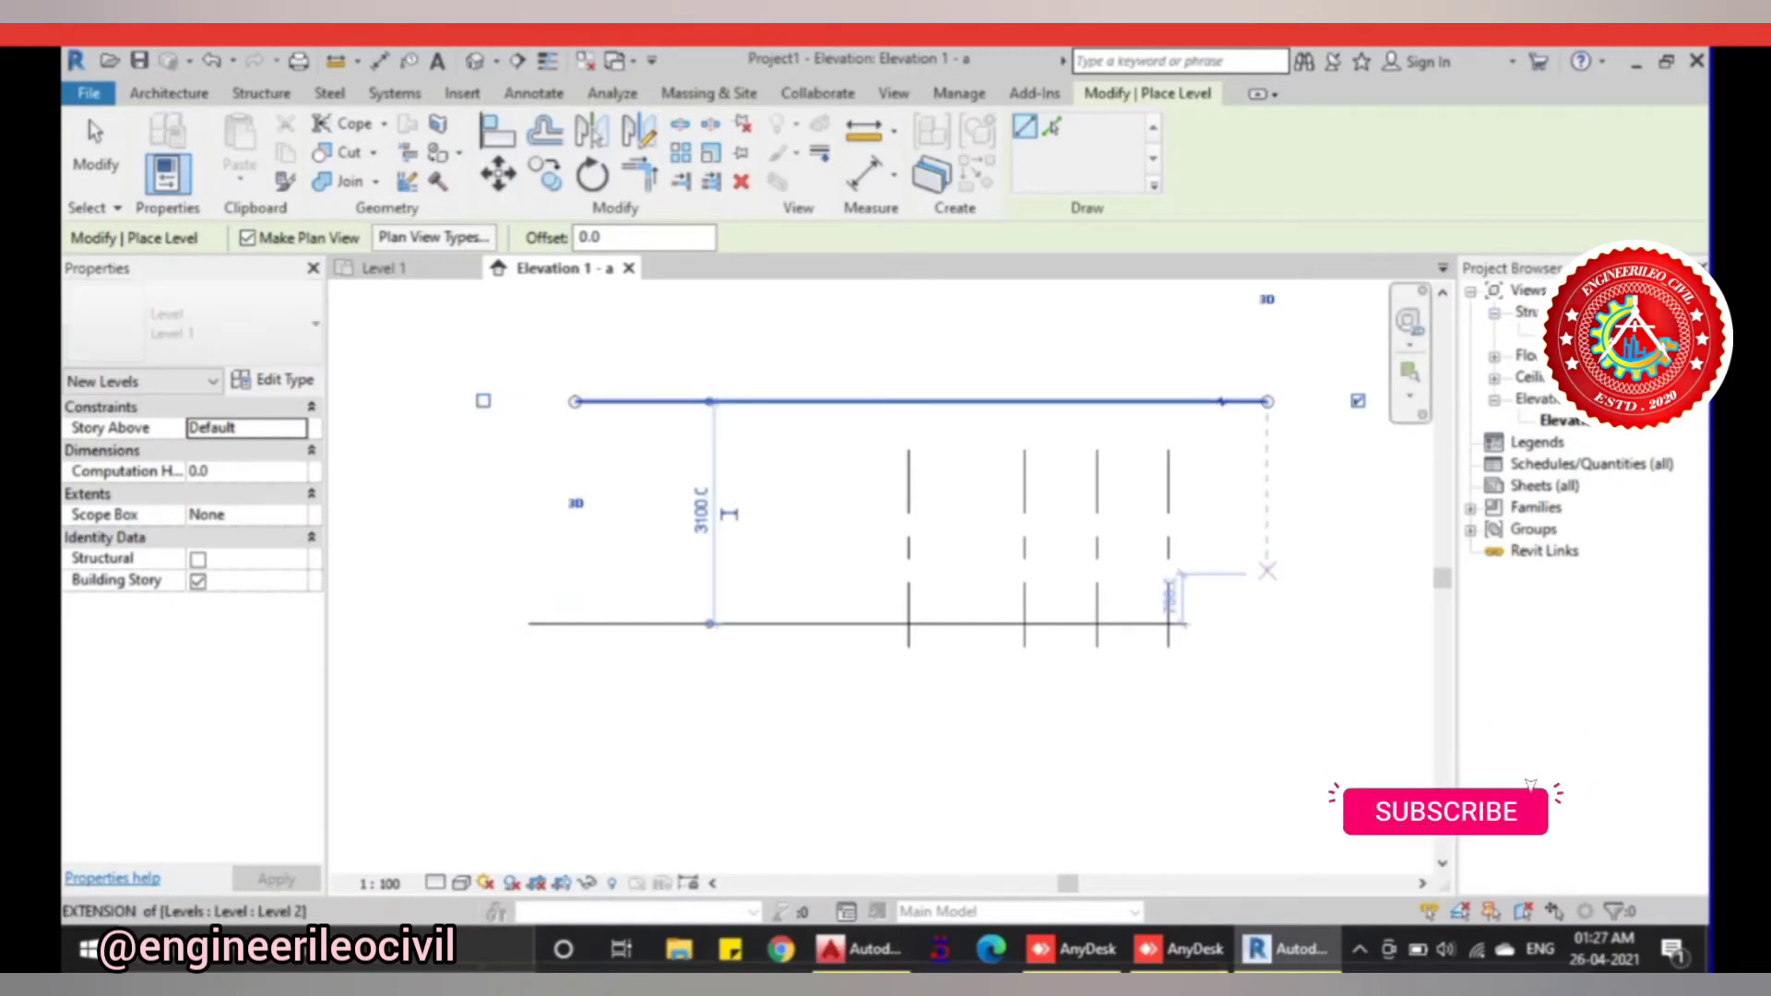
pyautogui.scroll(-3, 820, 611)
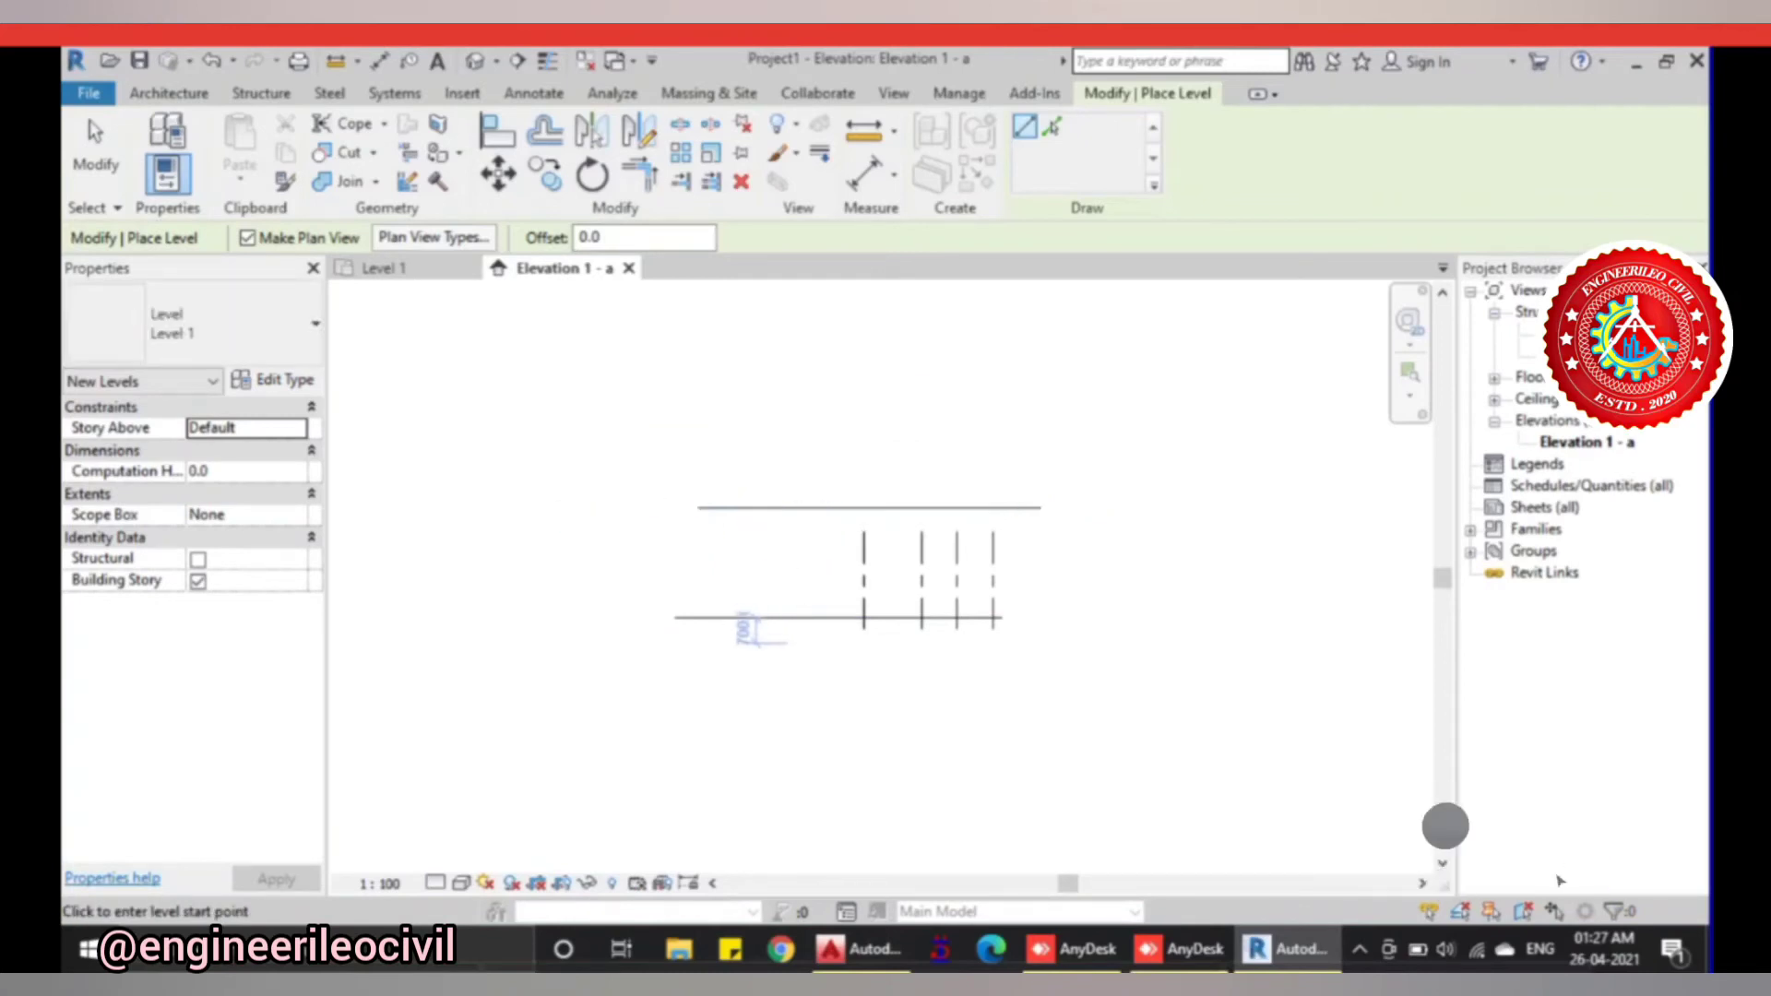
pyautogui.press('Escape')
pyautogui.press('Escape')
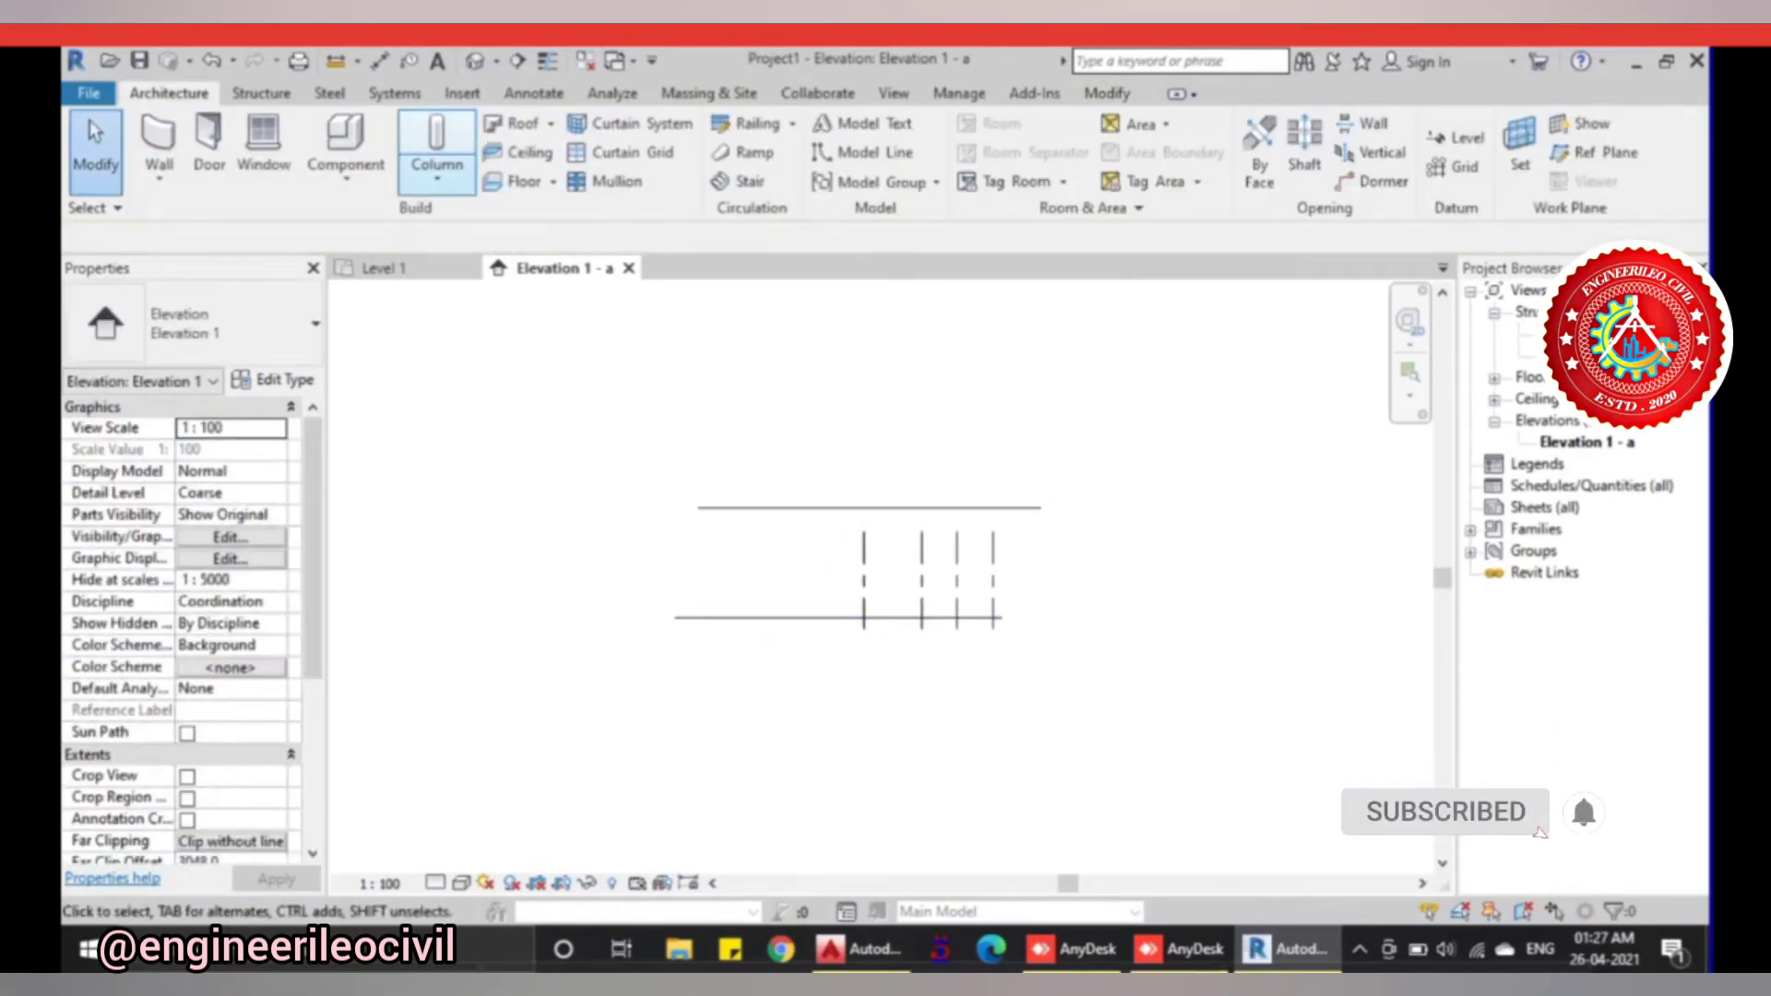
pyautogui.doubleClick(1550, 334)
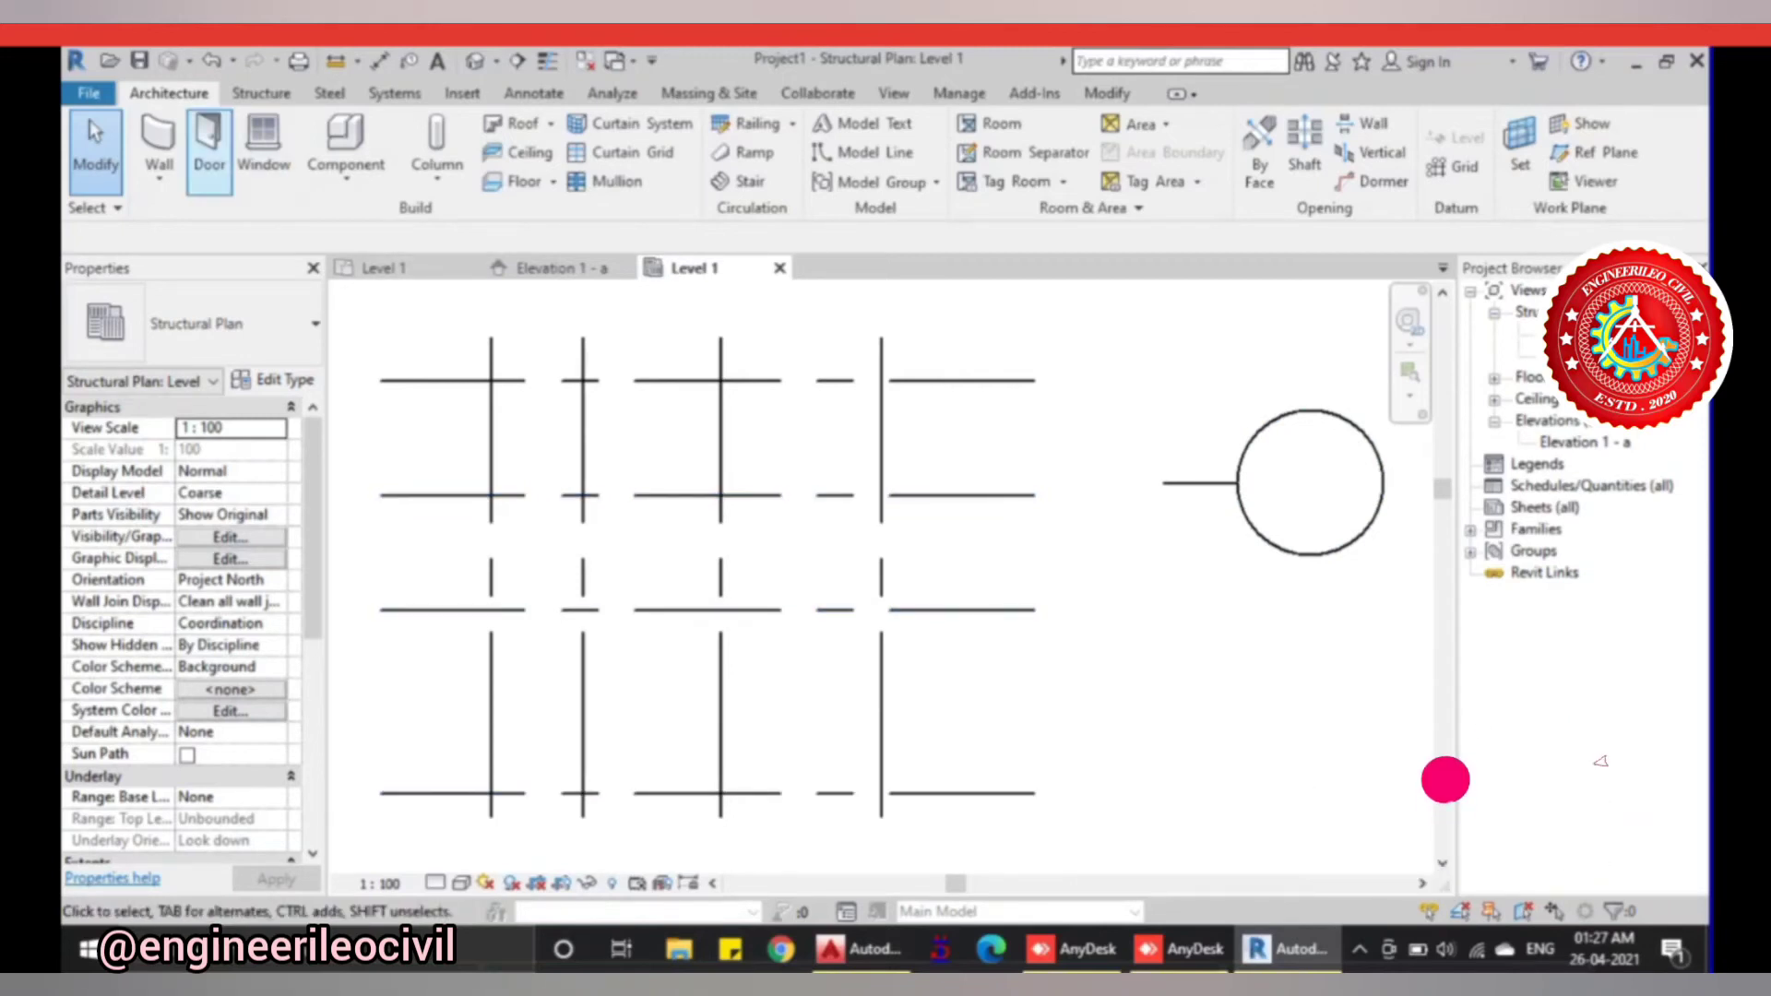
# - Enclose the grid with four basic walls through the outer intersections, then switch to Elevation 1 - a
pyautogui.click(159, 139)
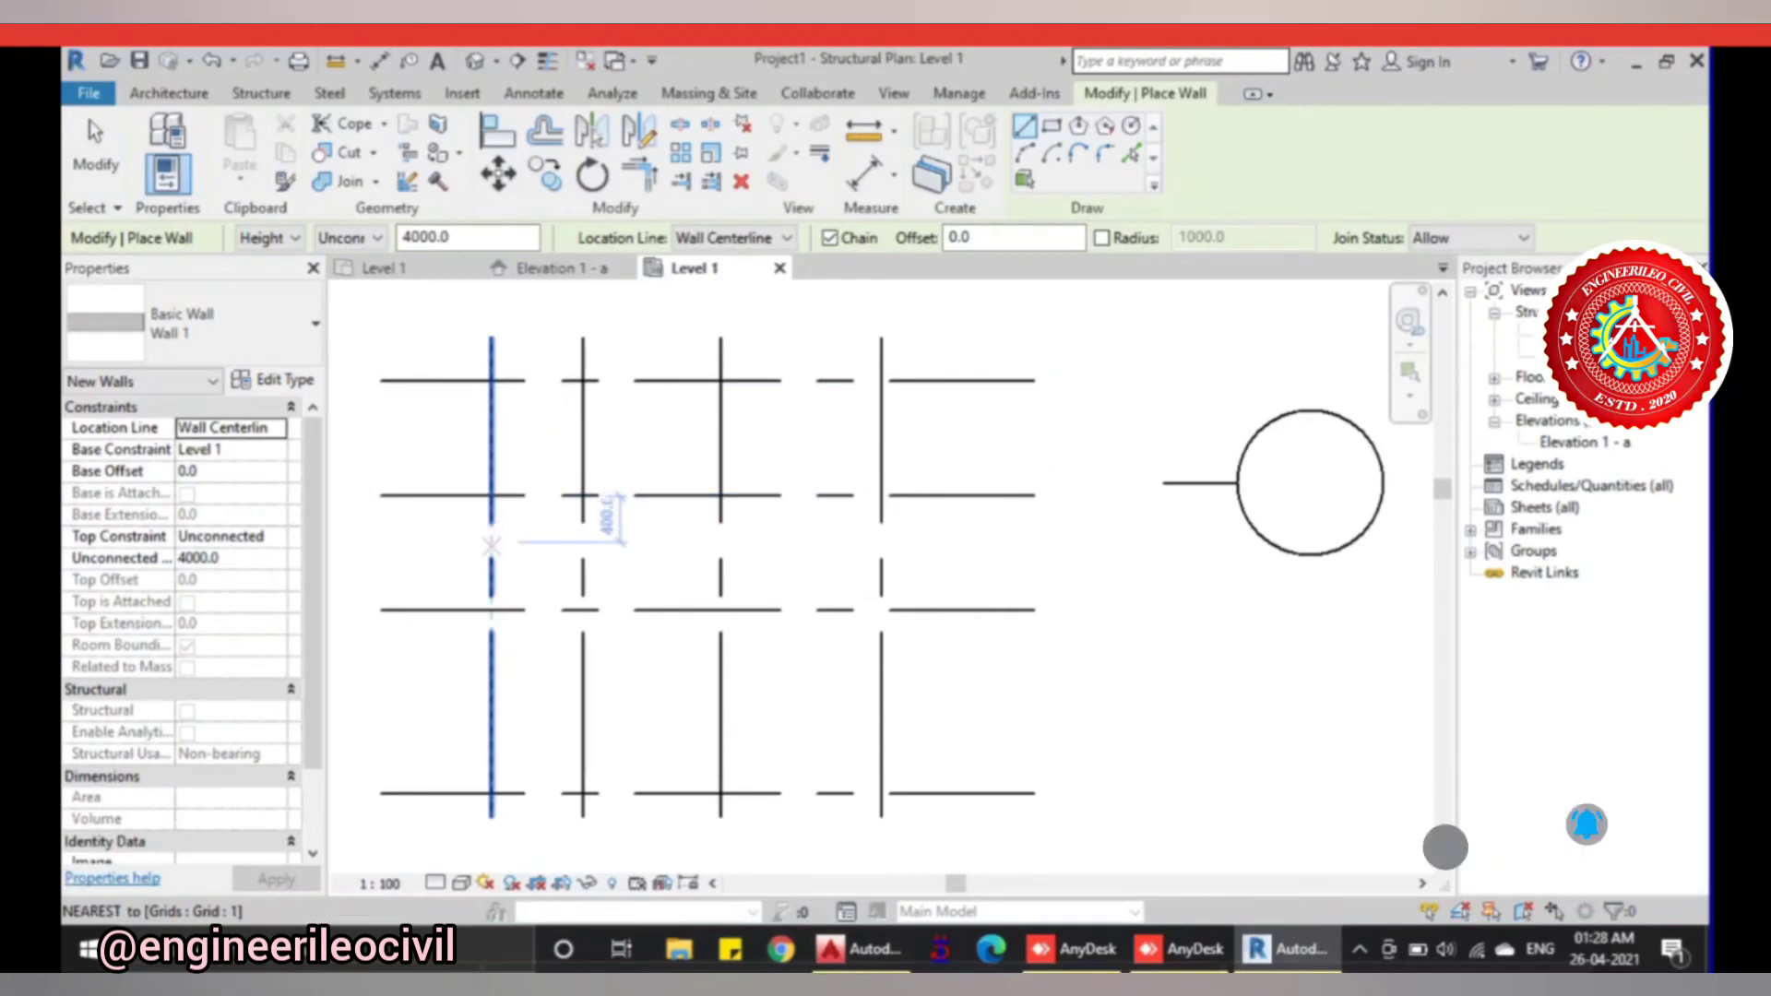
pyautogui.click(492, 380)
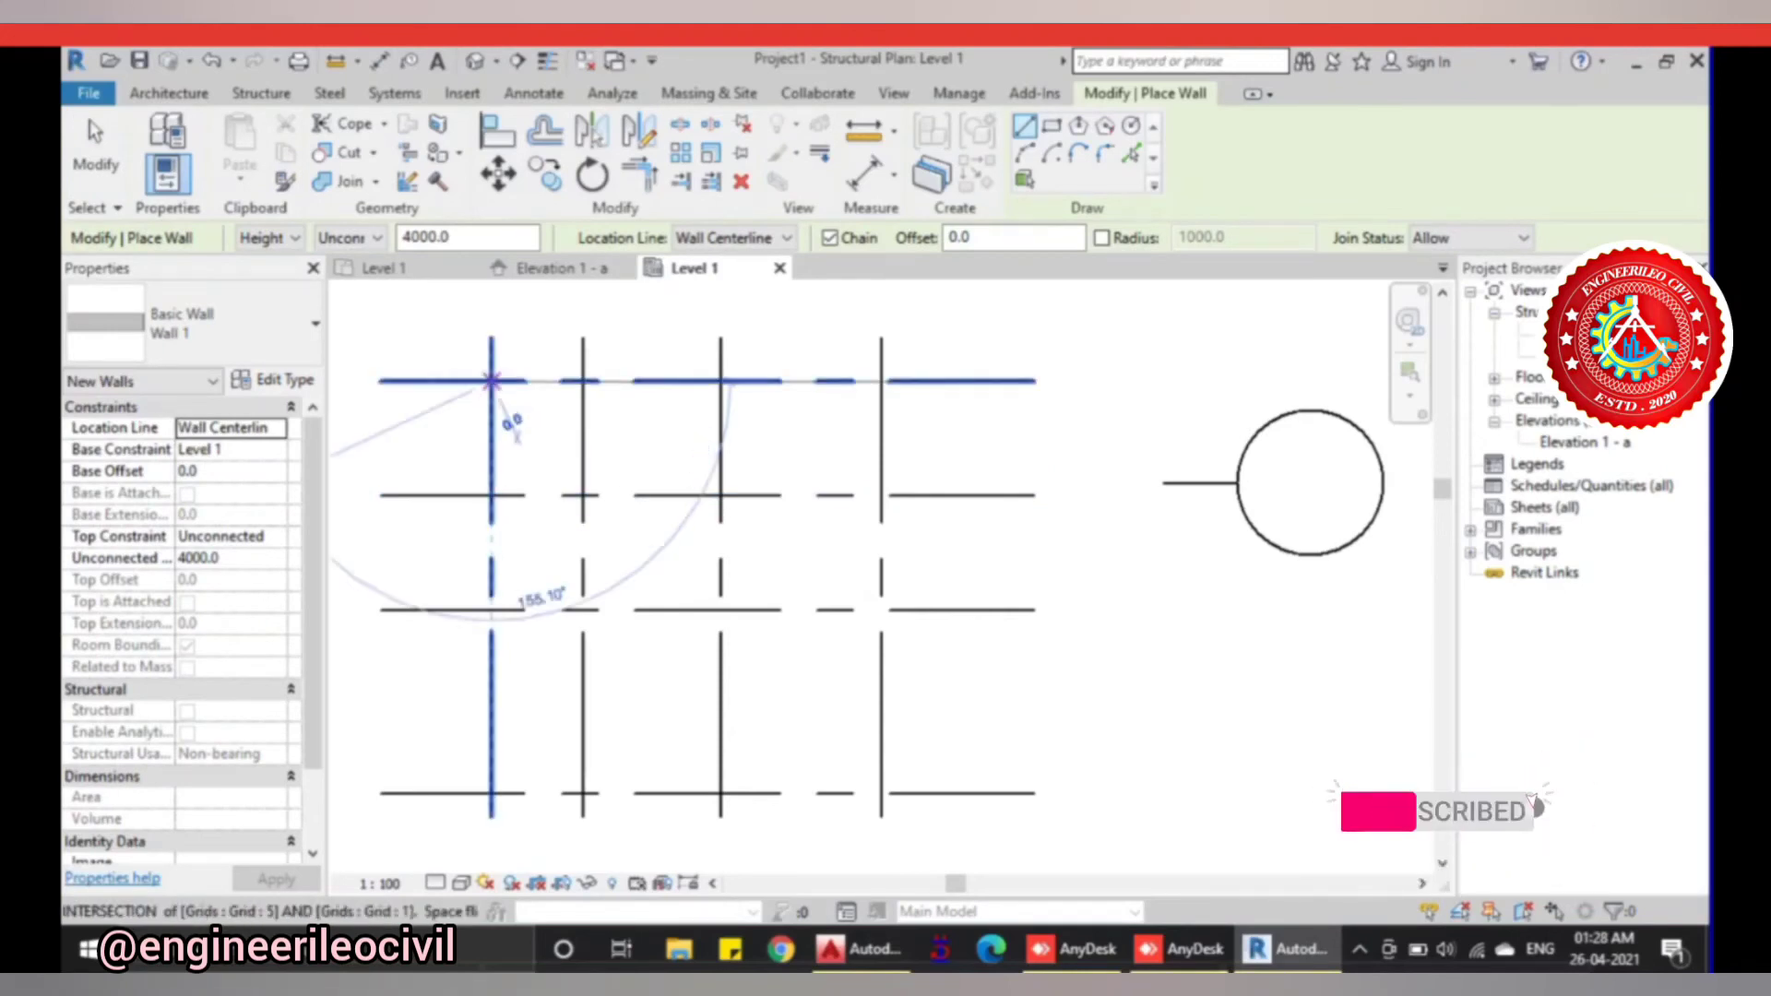
pyautogui.click(492, 793)
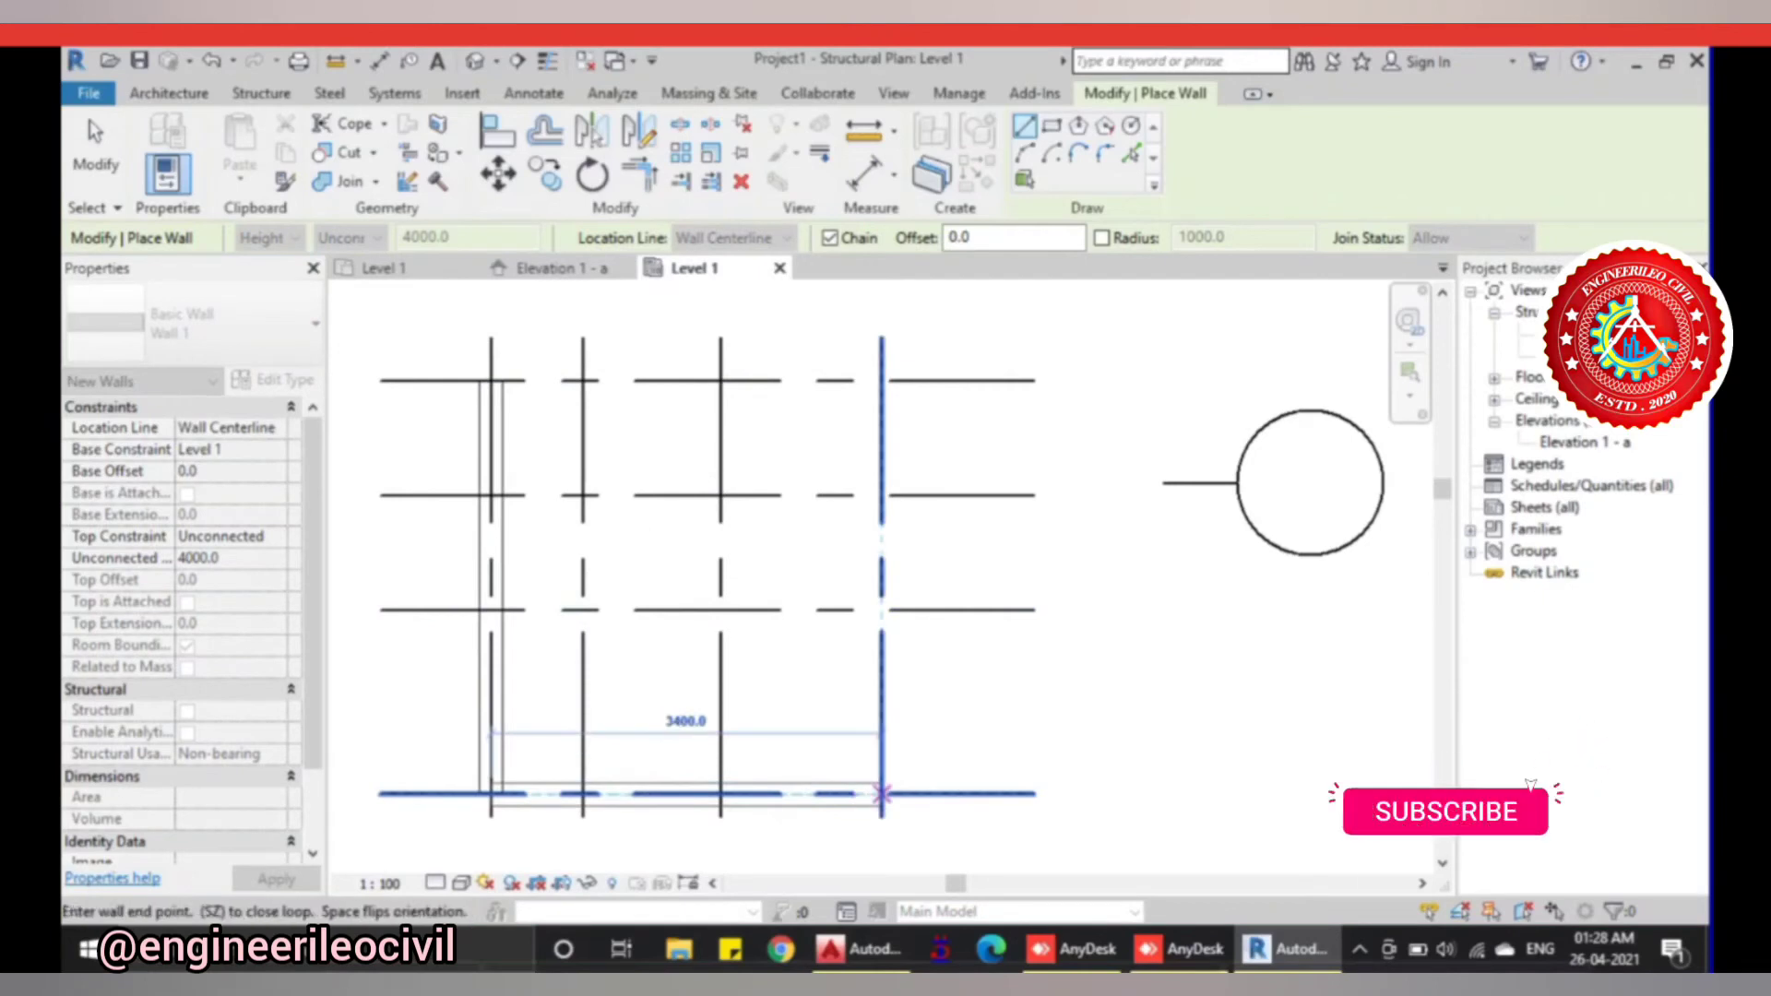
pyautogui.click(881, 793)
pyautogui.click(881, 380)
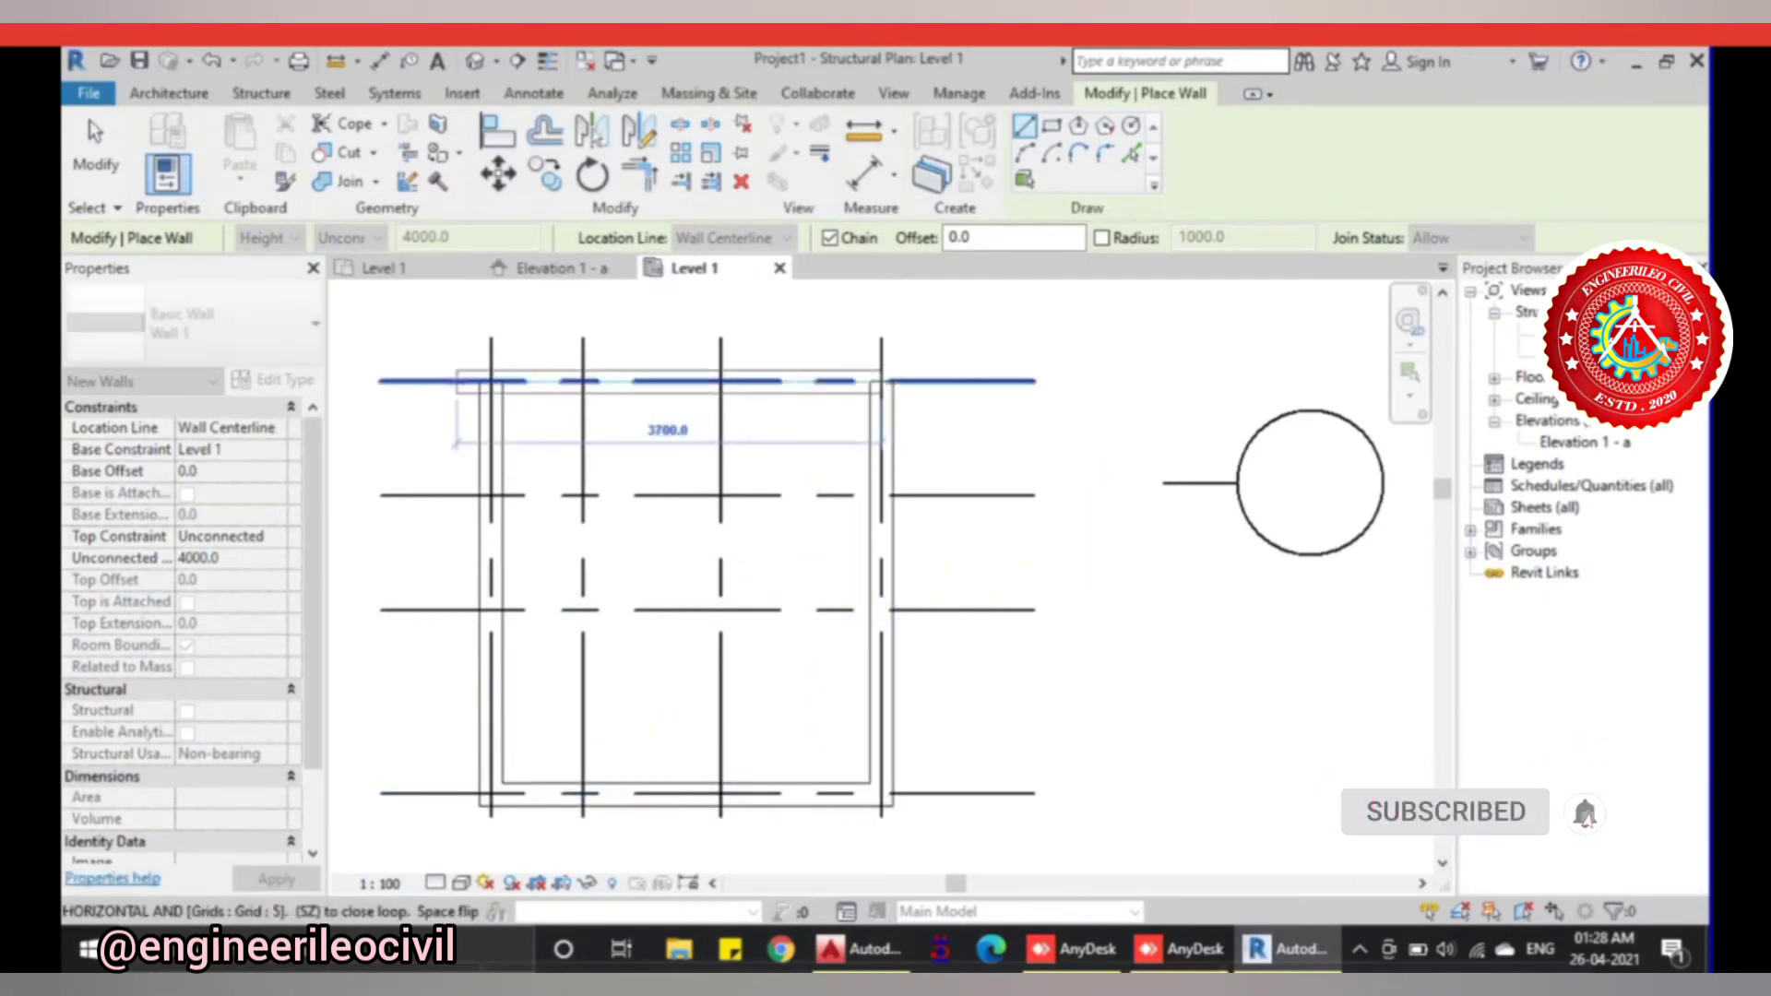
pyautogui.click(492, 380)
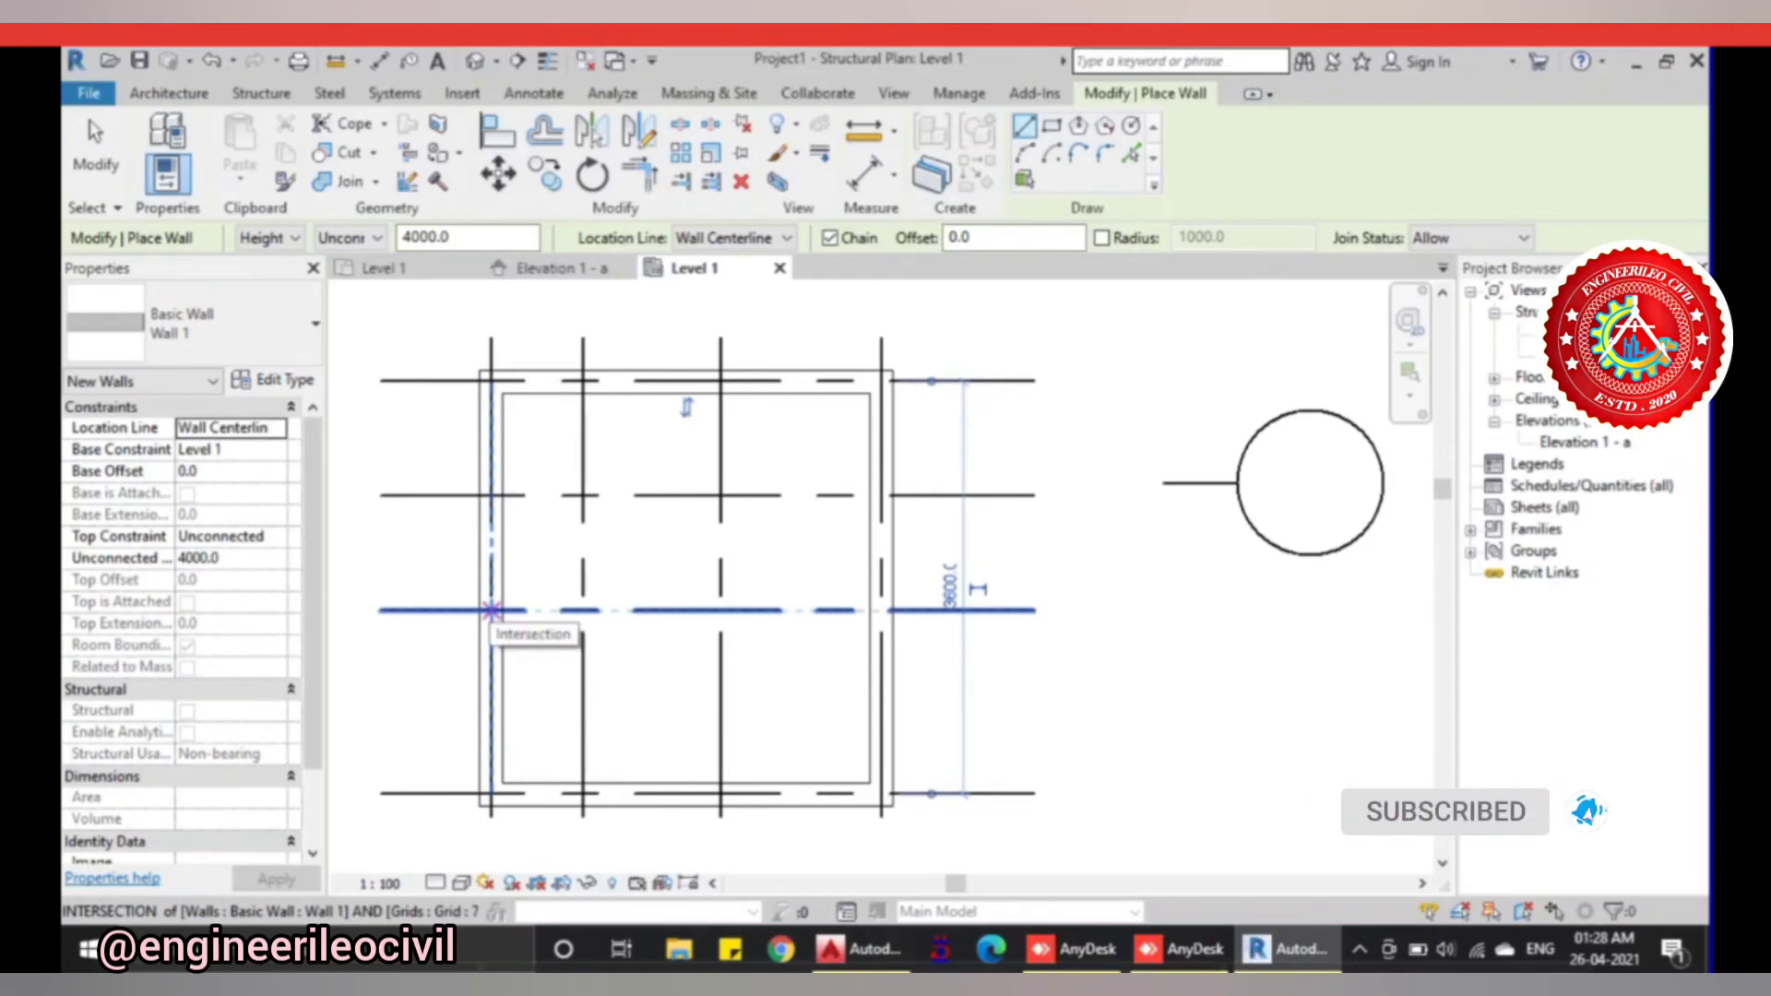
pyautogui.click(553, 267)
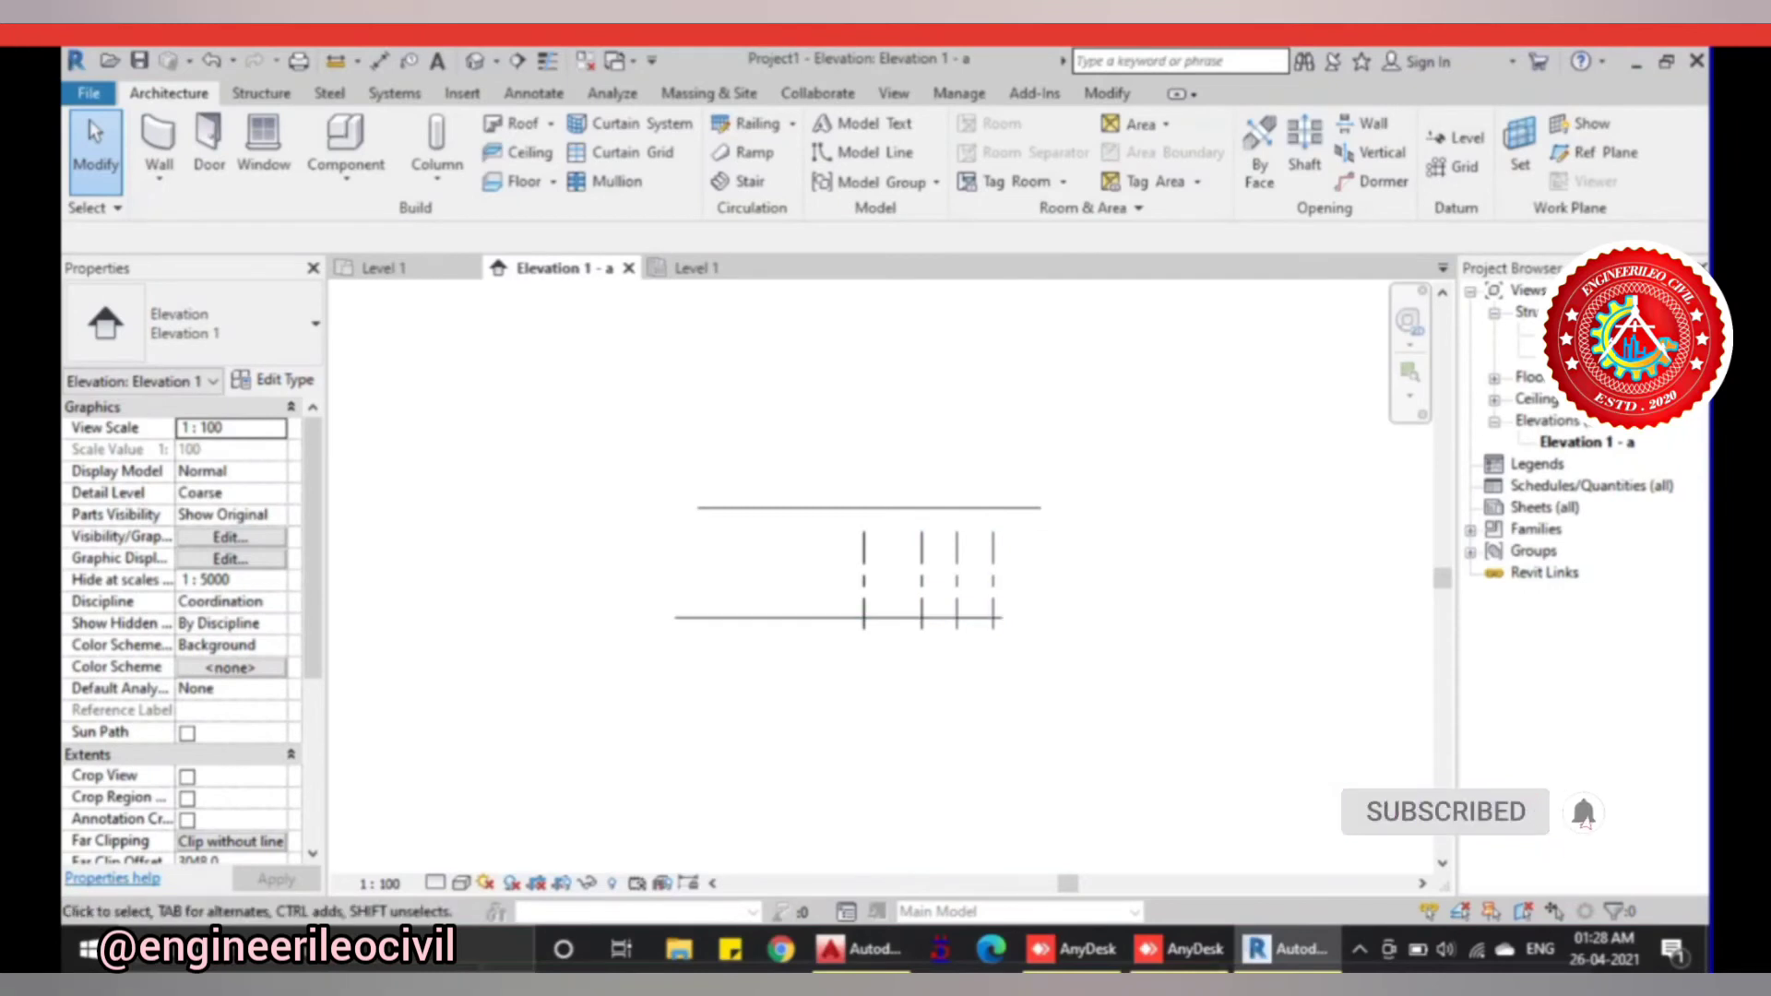
# - Return to the Level 1 floor plan and select its 3400-long top wall
pyautogui.click(380, 267)
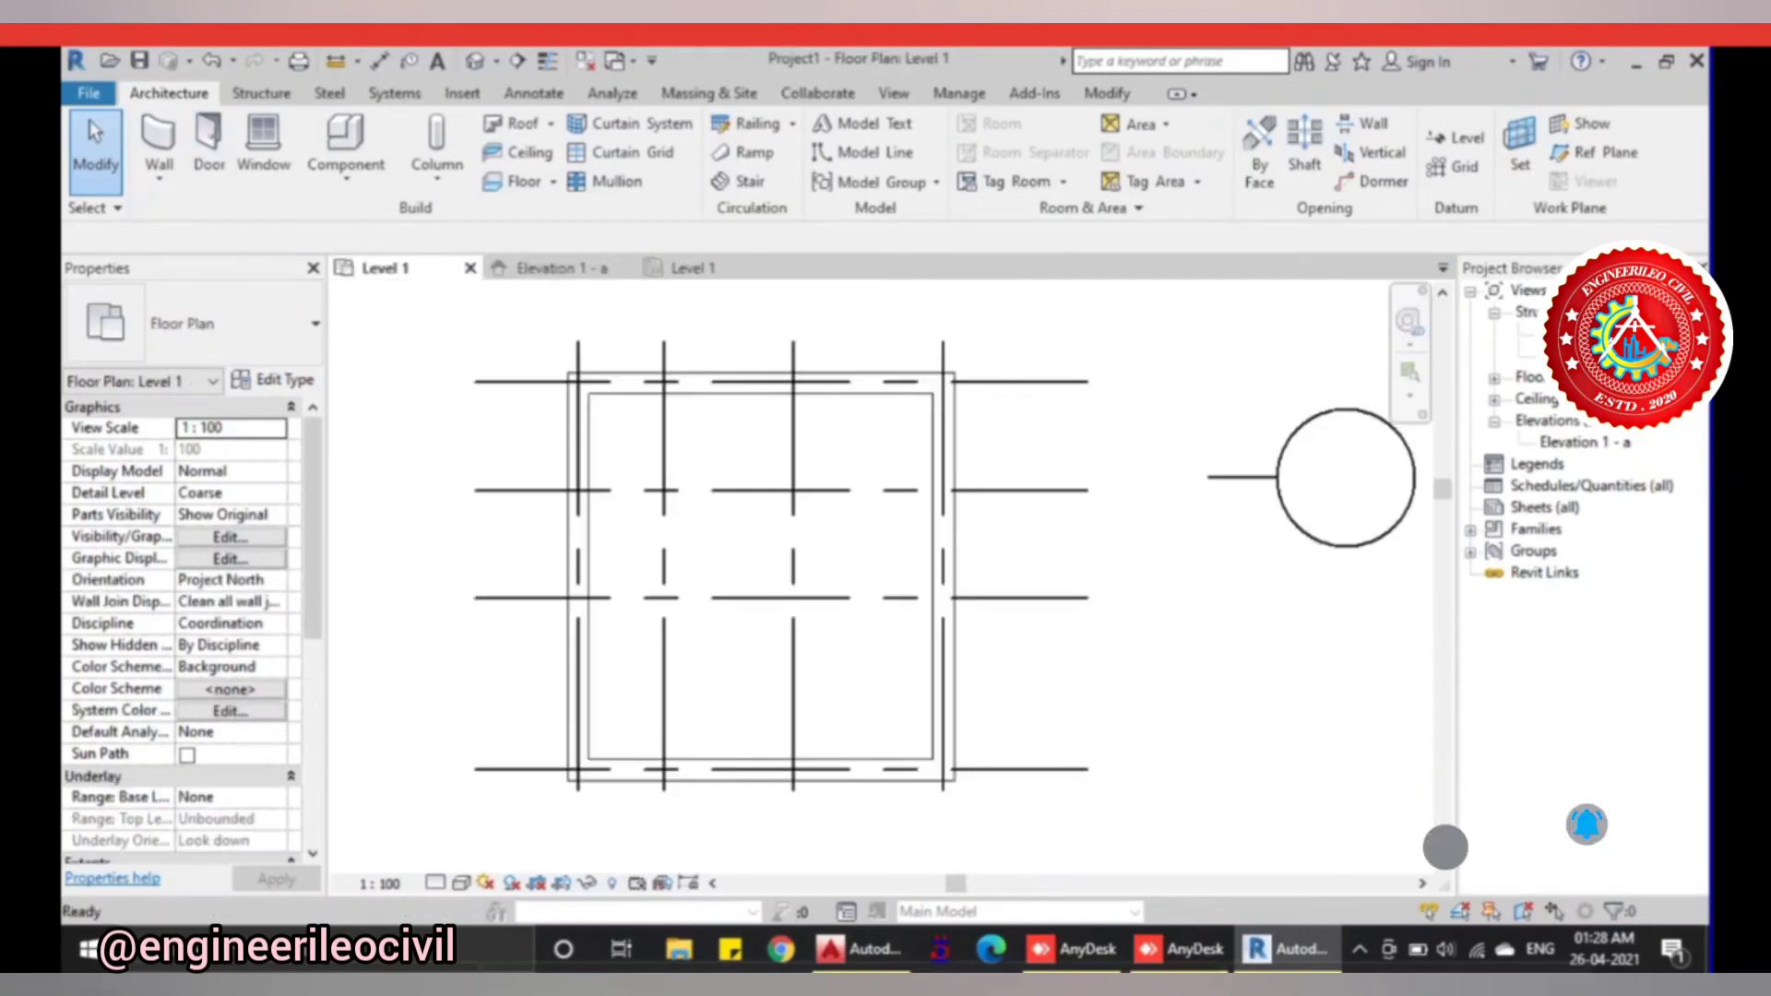
pyautogui.click(816, 387)
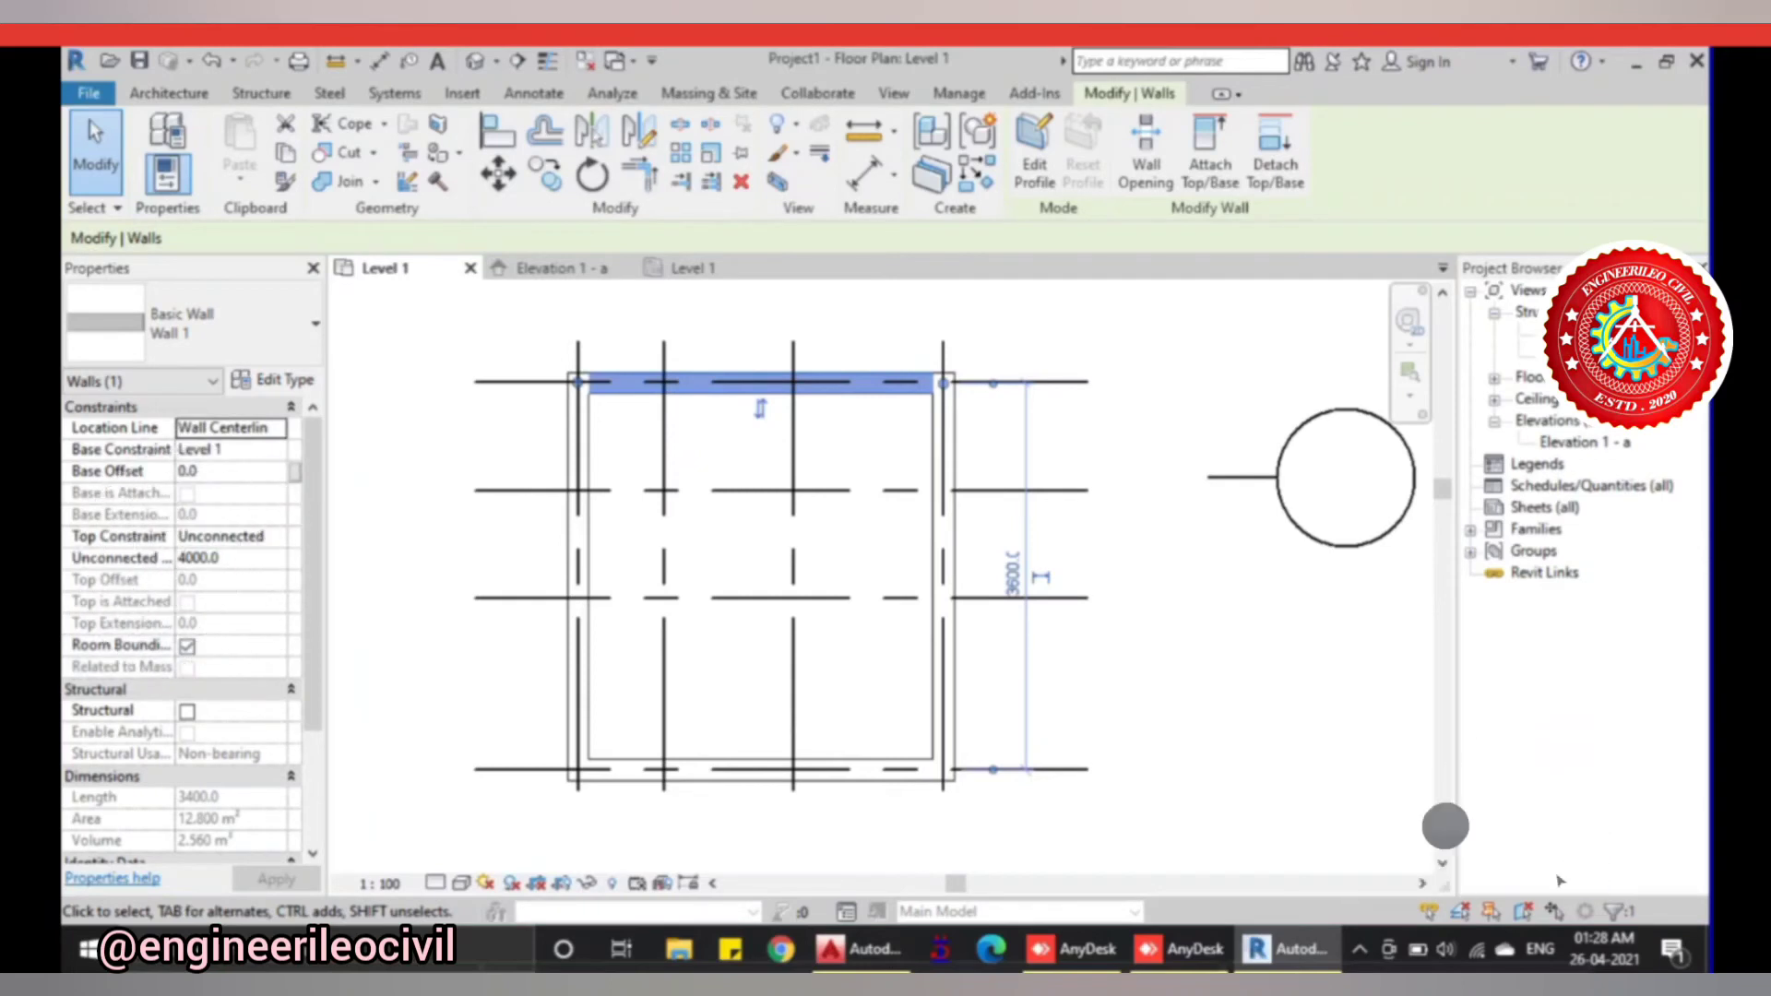
# - Set the top and left exterior walls' Top Constraint to 'Up to level: Level 2'
pyautogui.click(181, 536)
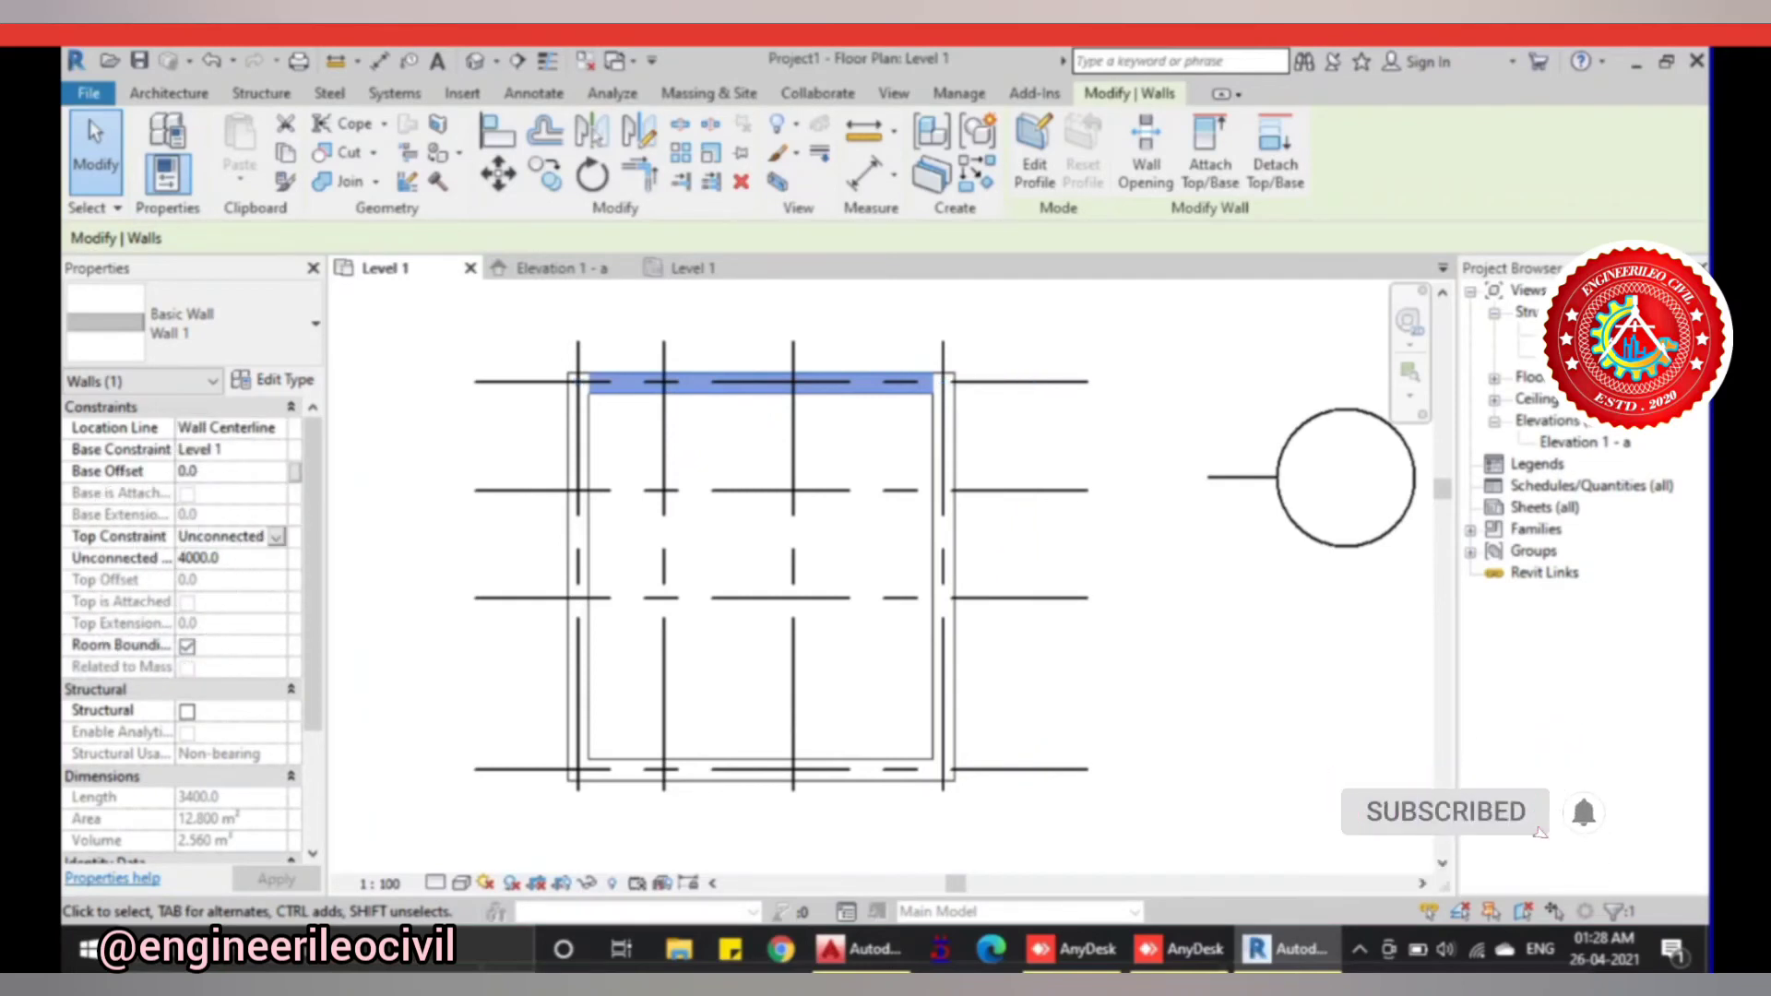
pyautogui.click(276, 536)
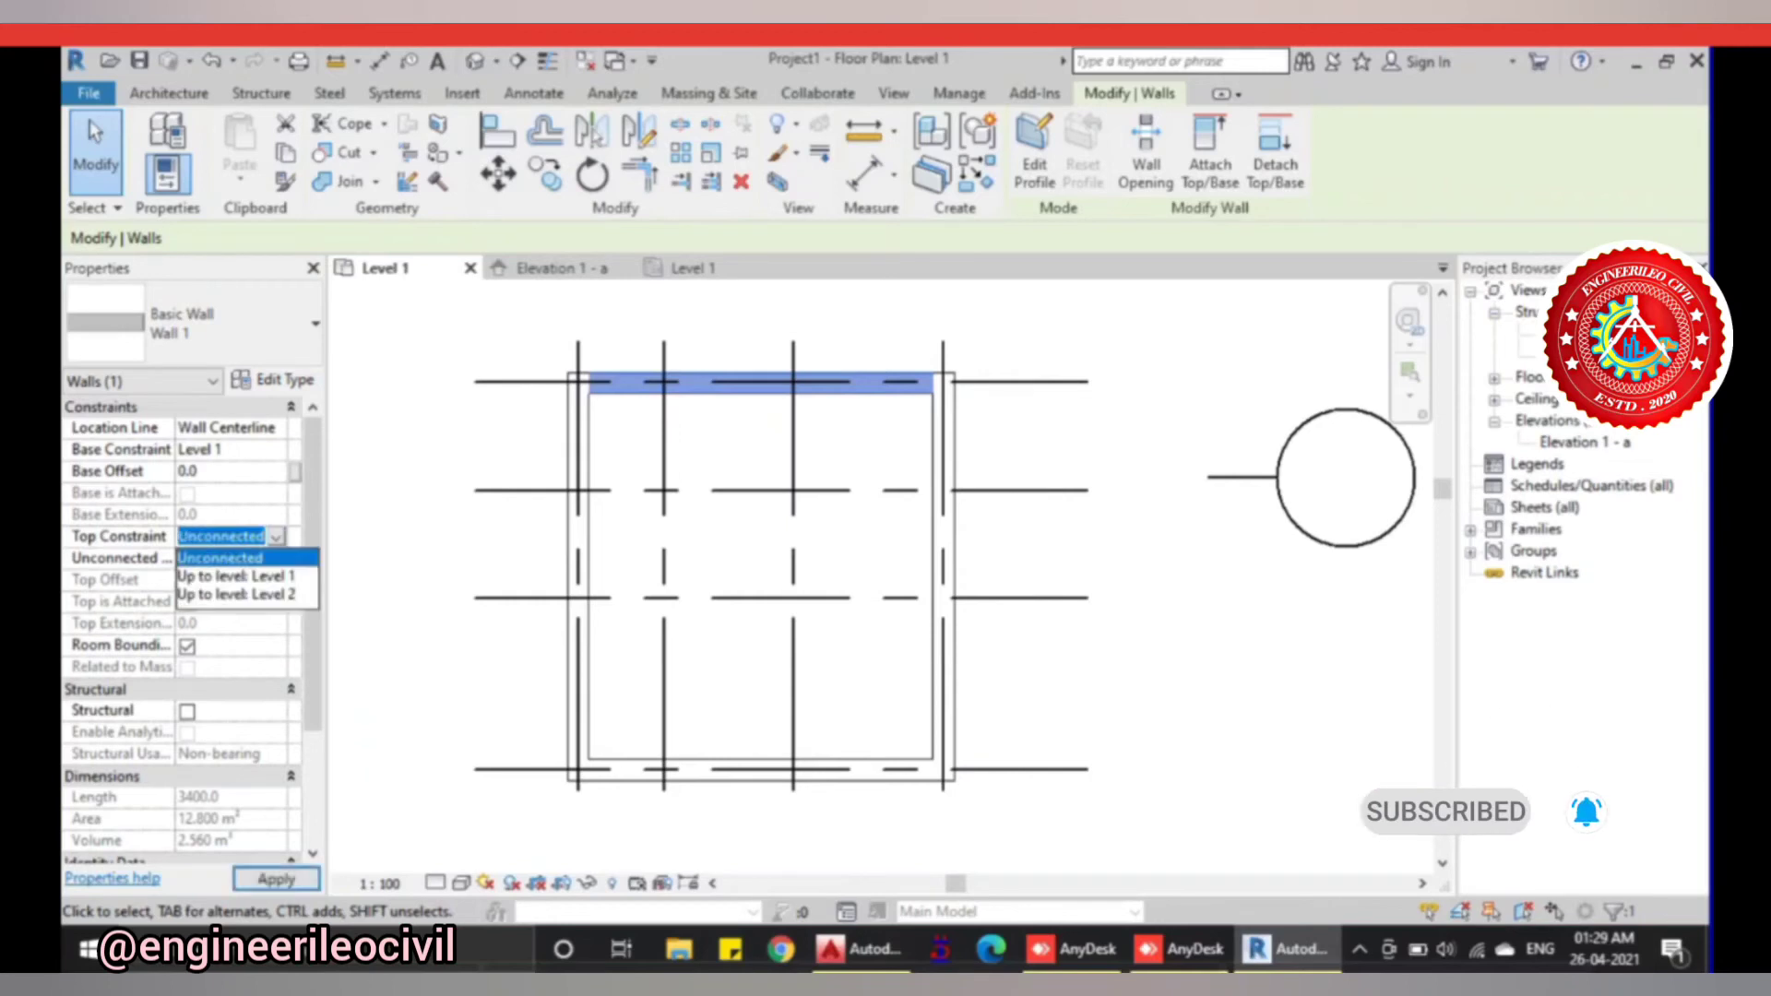
pyautogui.click(237, 594)
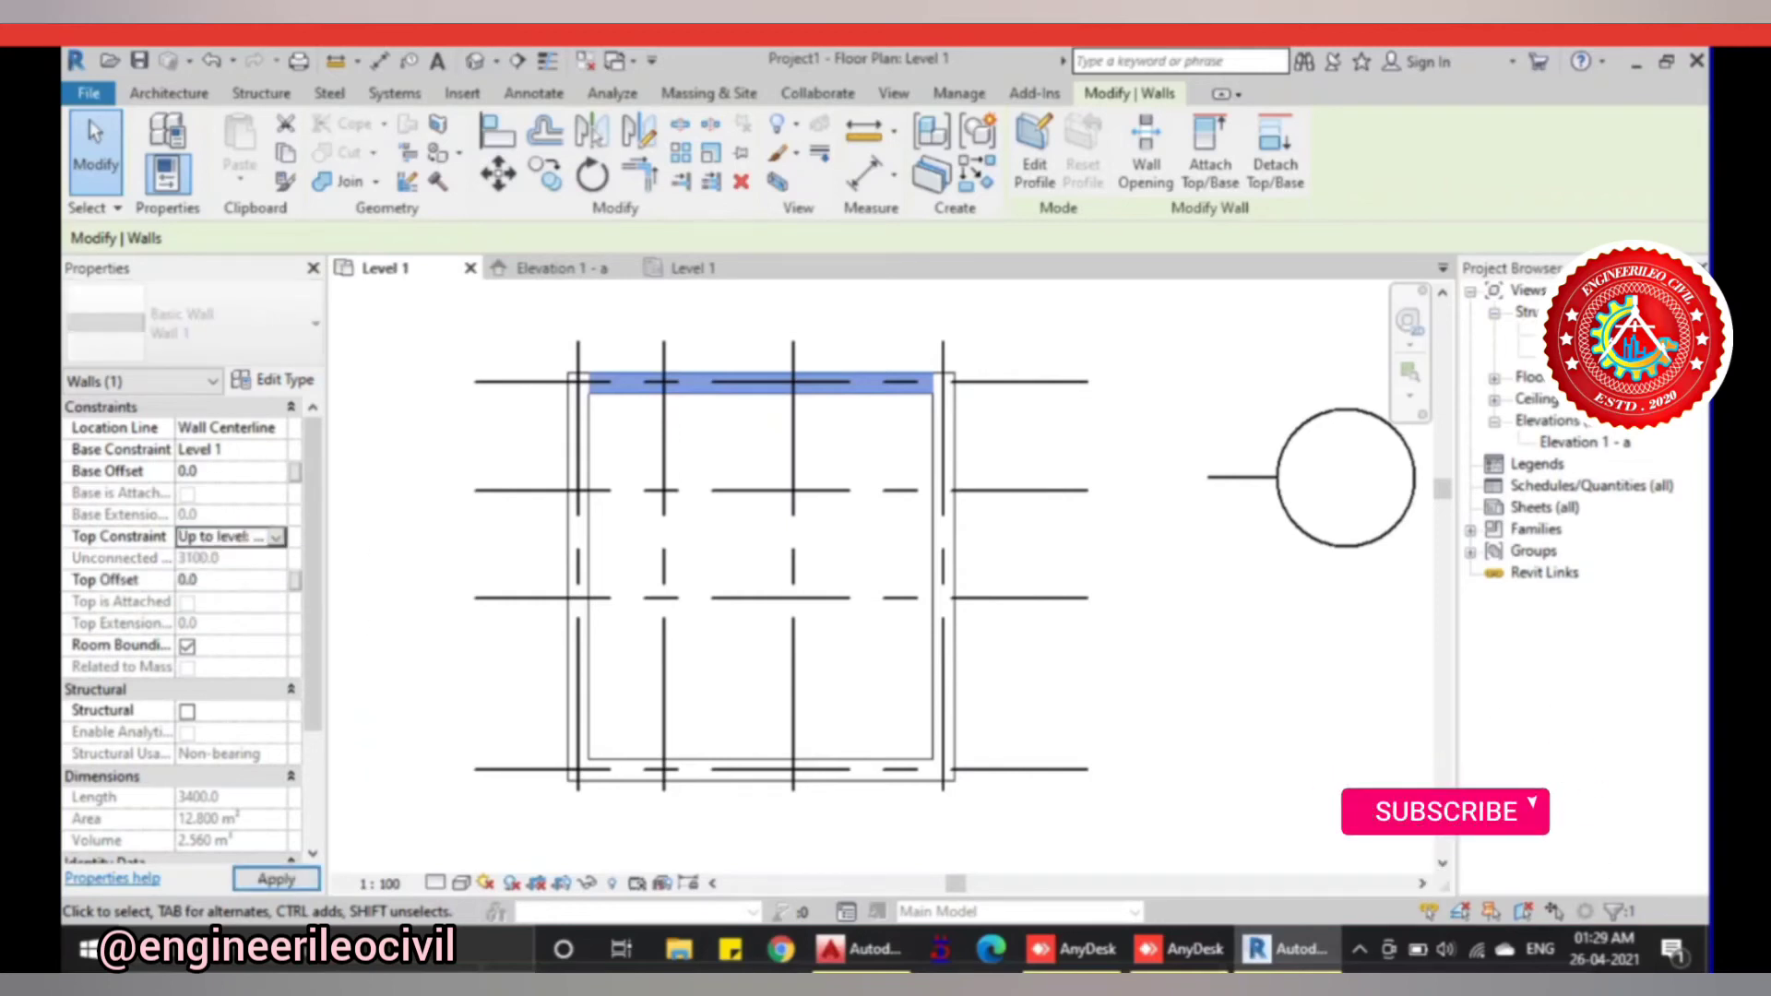
pyautogui.click(276, 879)
pyautogui.click(578, 516)
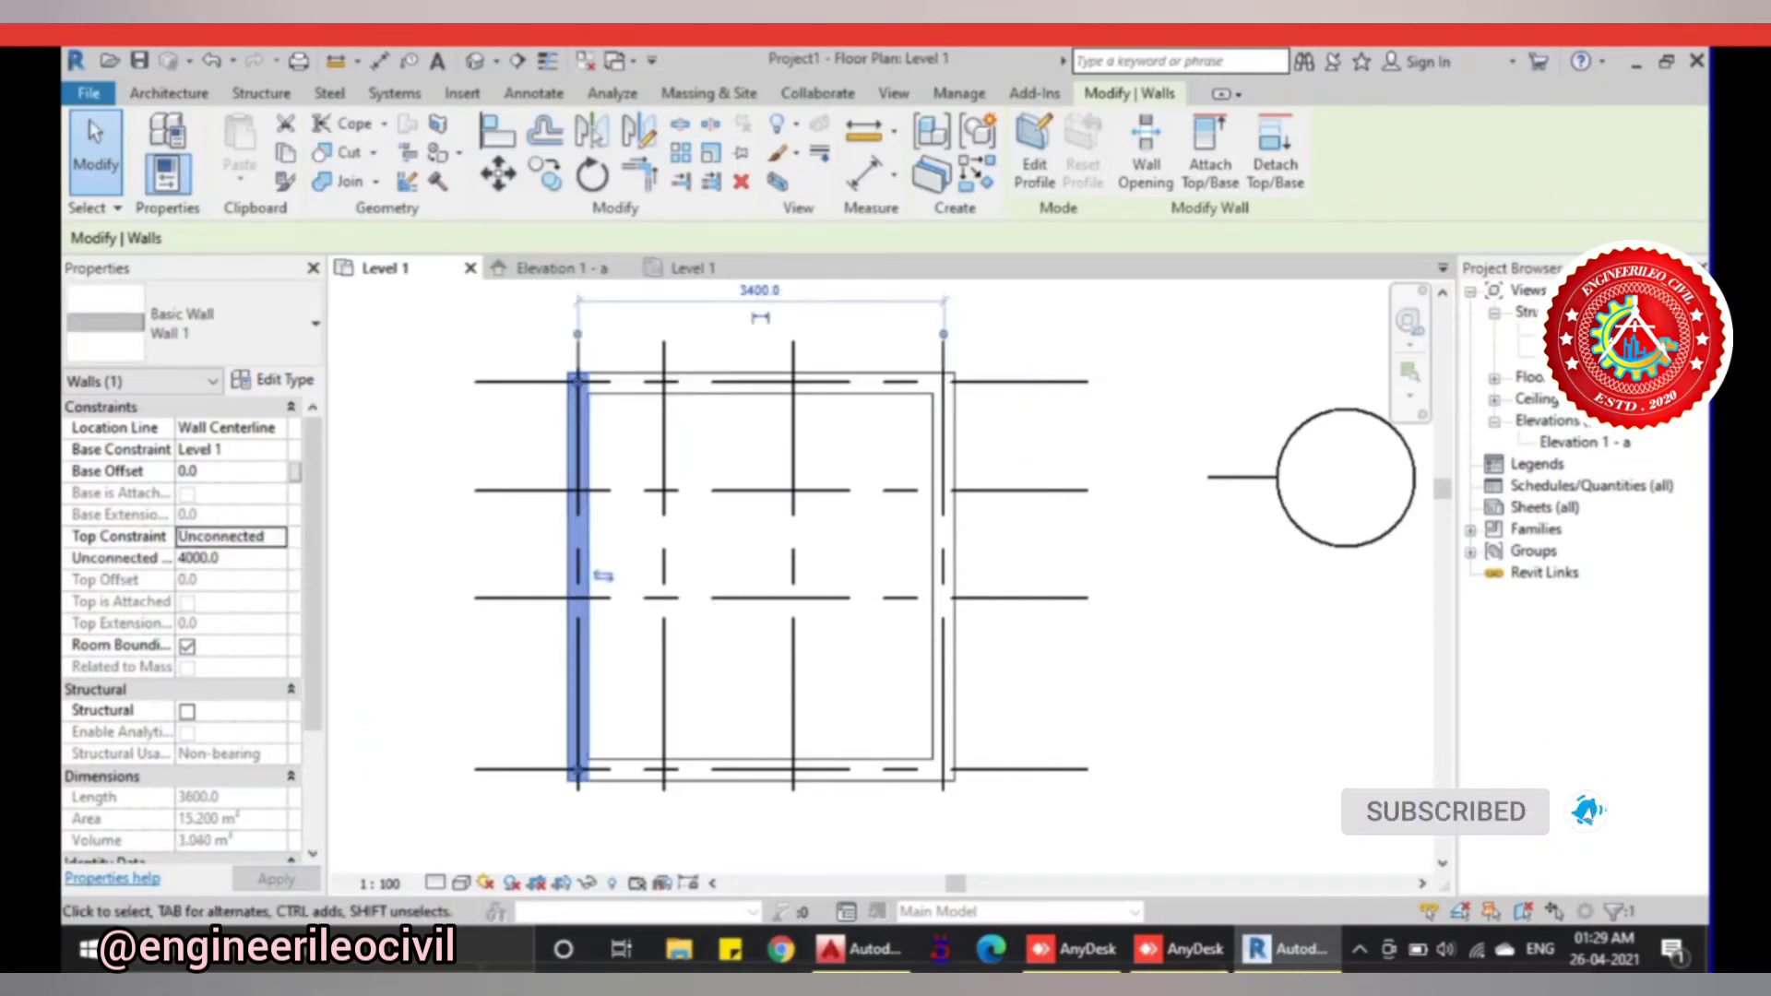
pyautogui.click(275, 536)
pyautogui.click(236, 594)
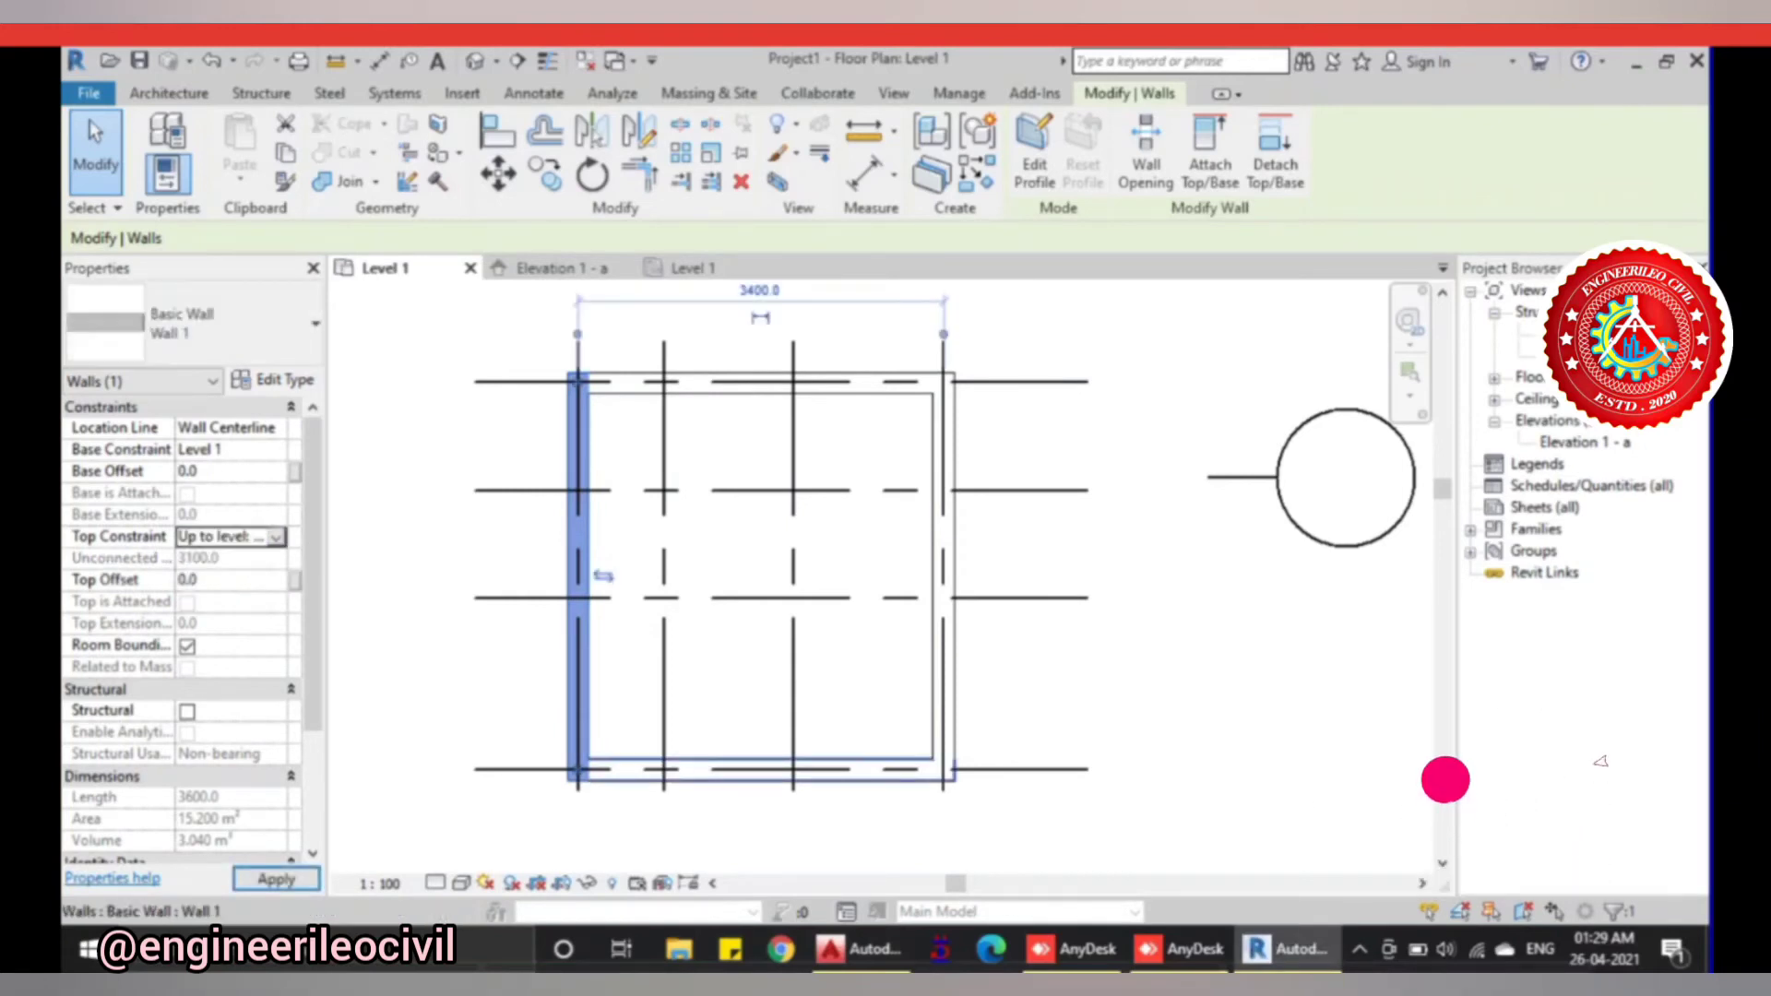
# - Set the bottom and right exterior walls' Top Constraint to 'Up to level: Level 2'
pyautogui.click(762, 770)
pyautogui.click(276, 536)
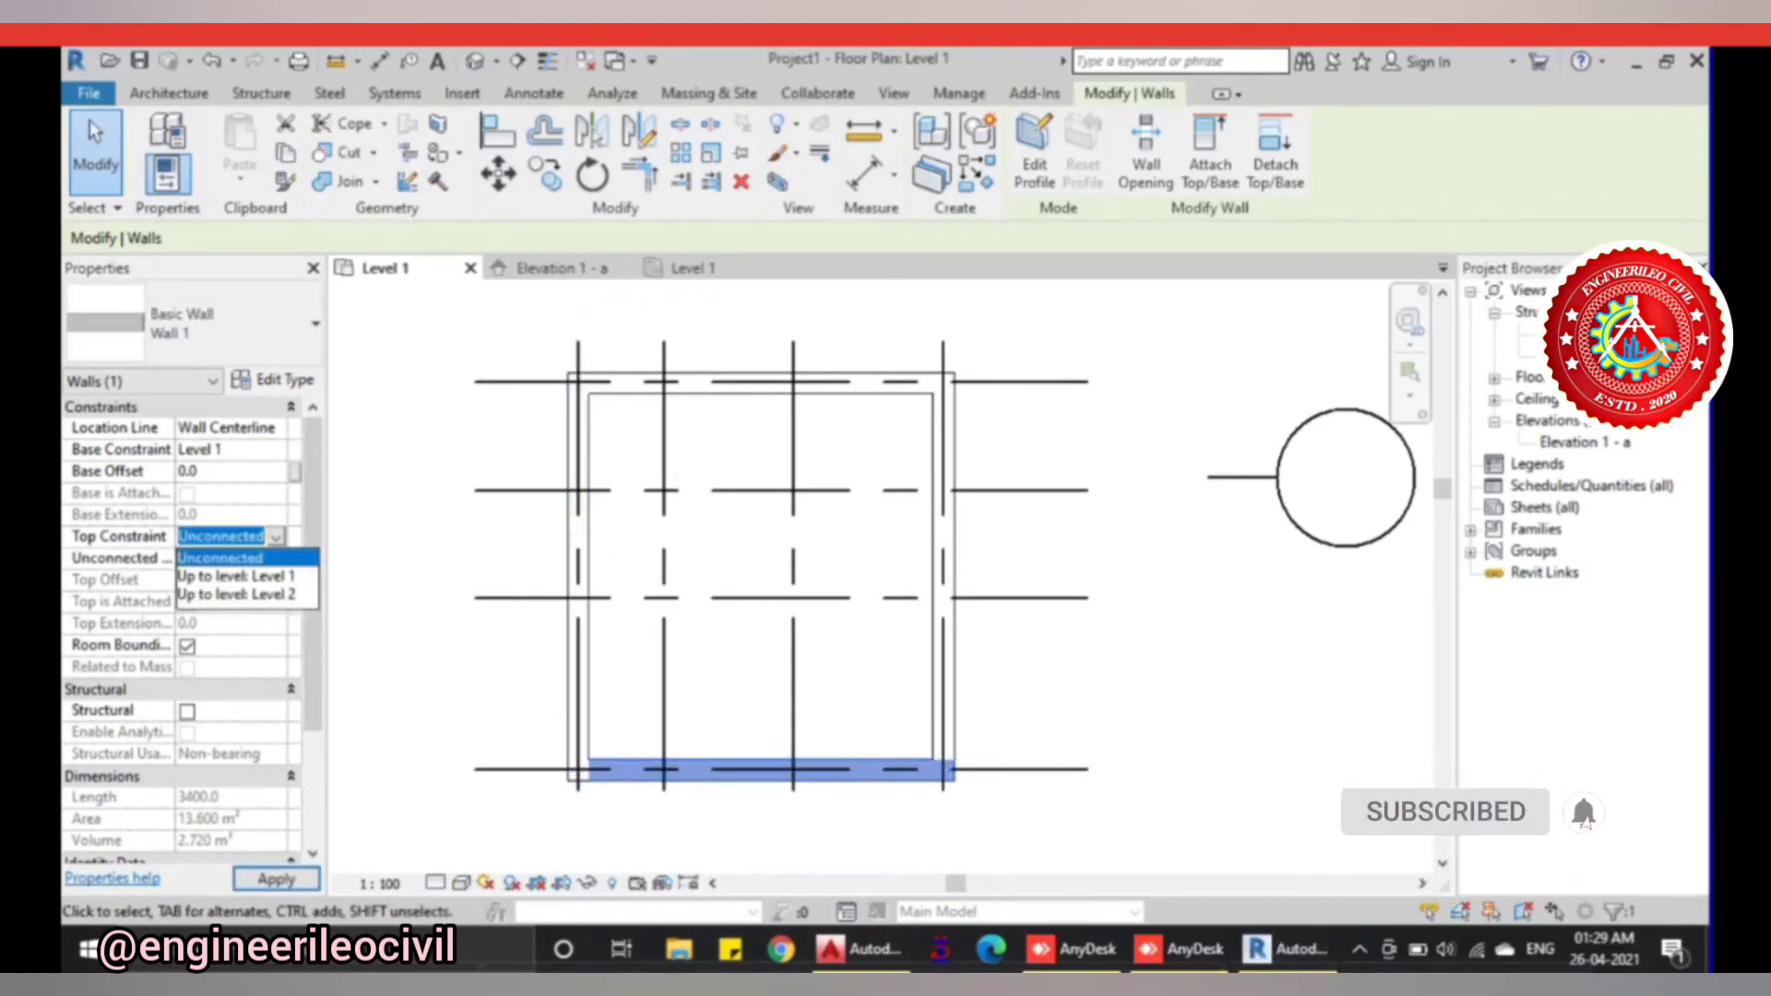
pyautogui.click(237, 594)
pyautogui.click(944, 554)
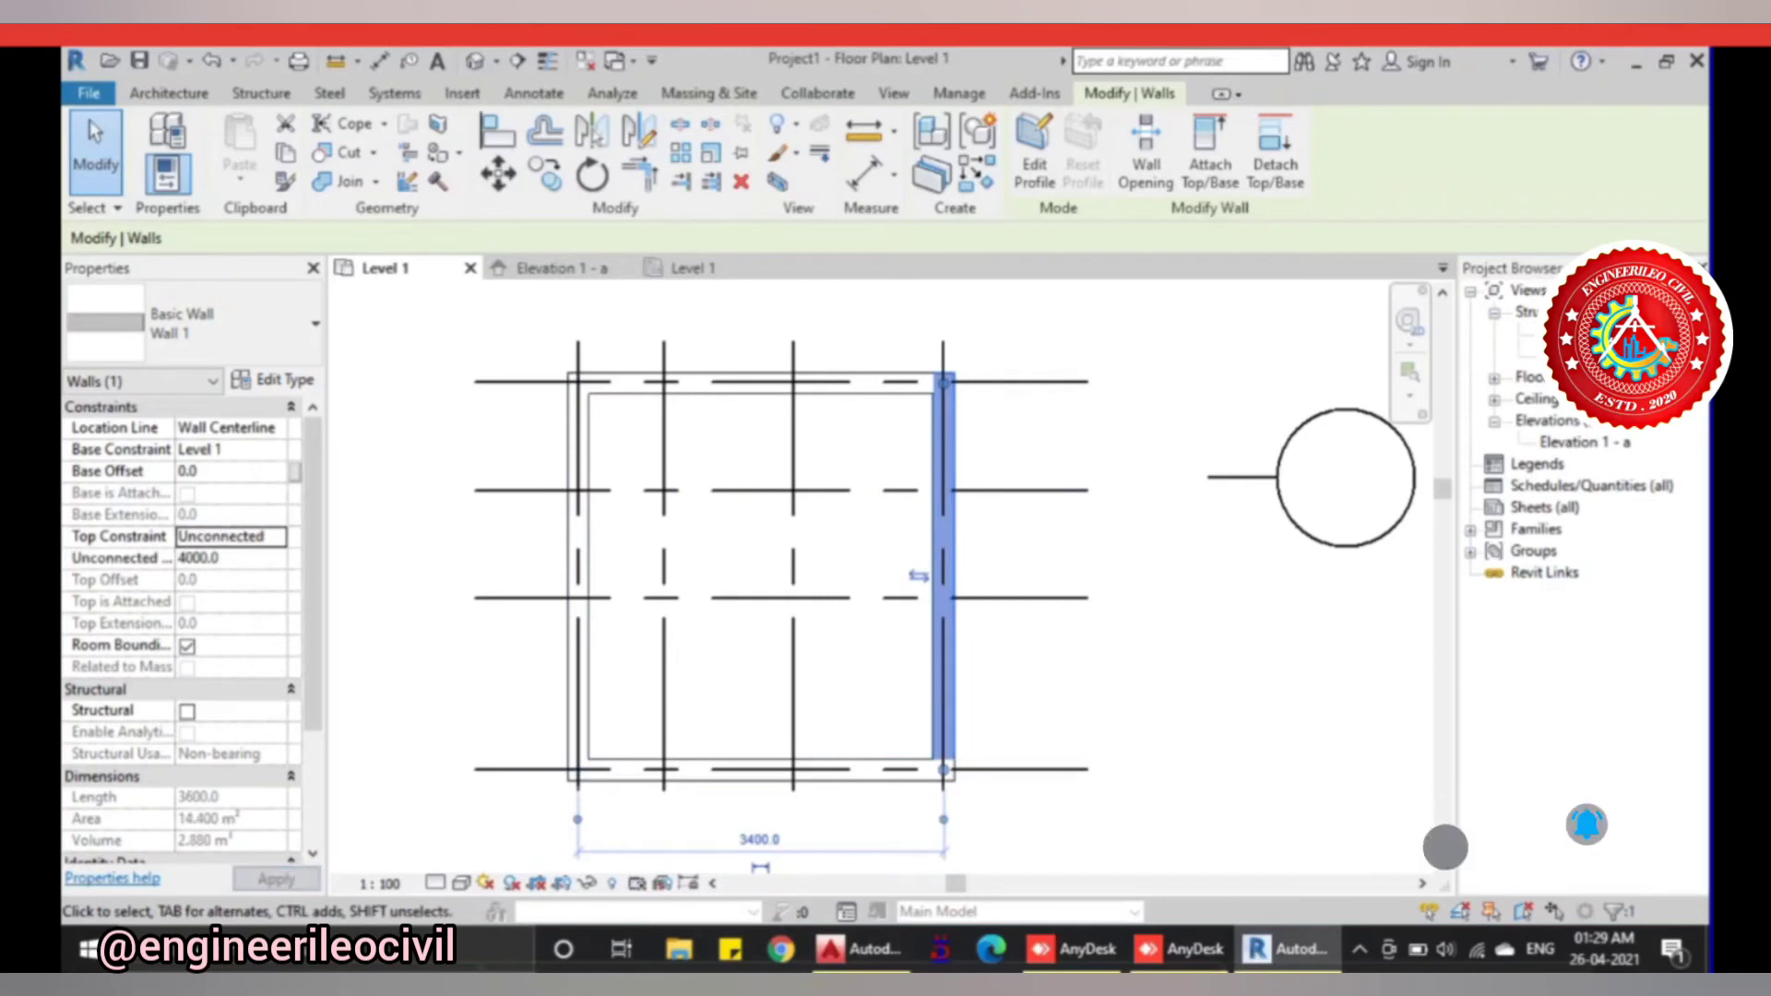
pyautogui.click(275, 536)
pyautogui.click(236, 594)
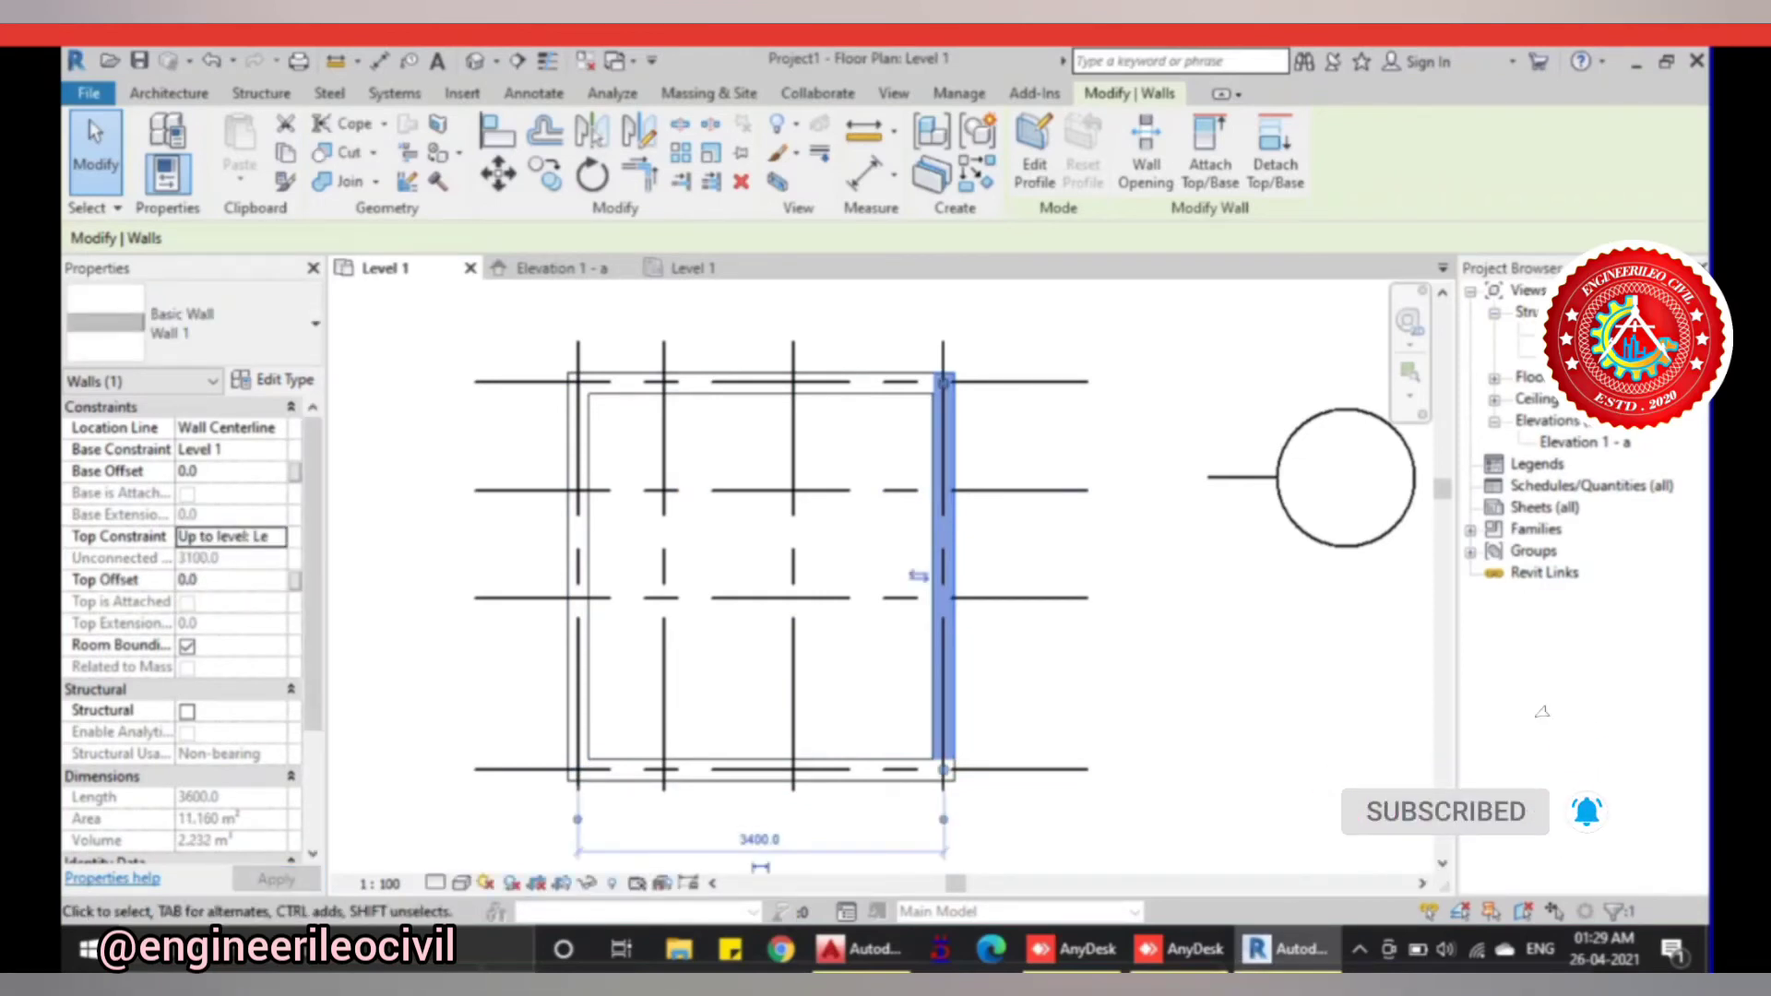
pyautogui.press('Escape')
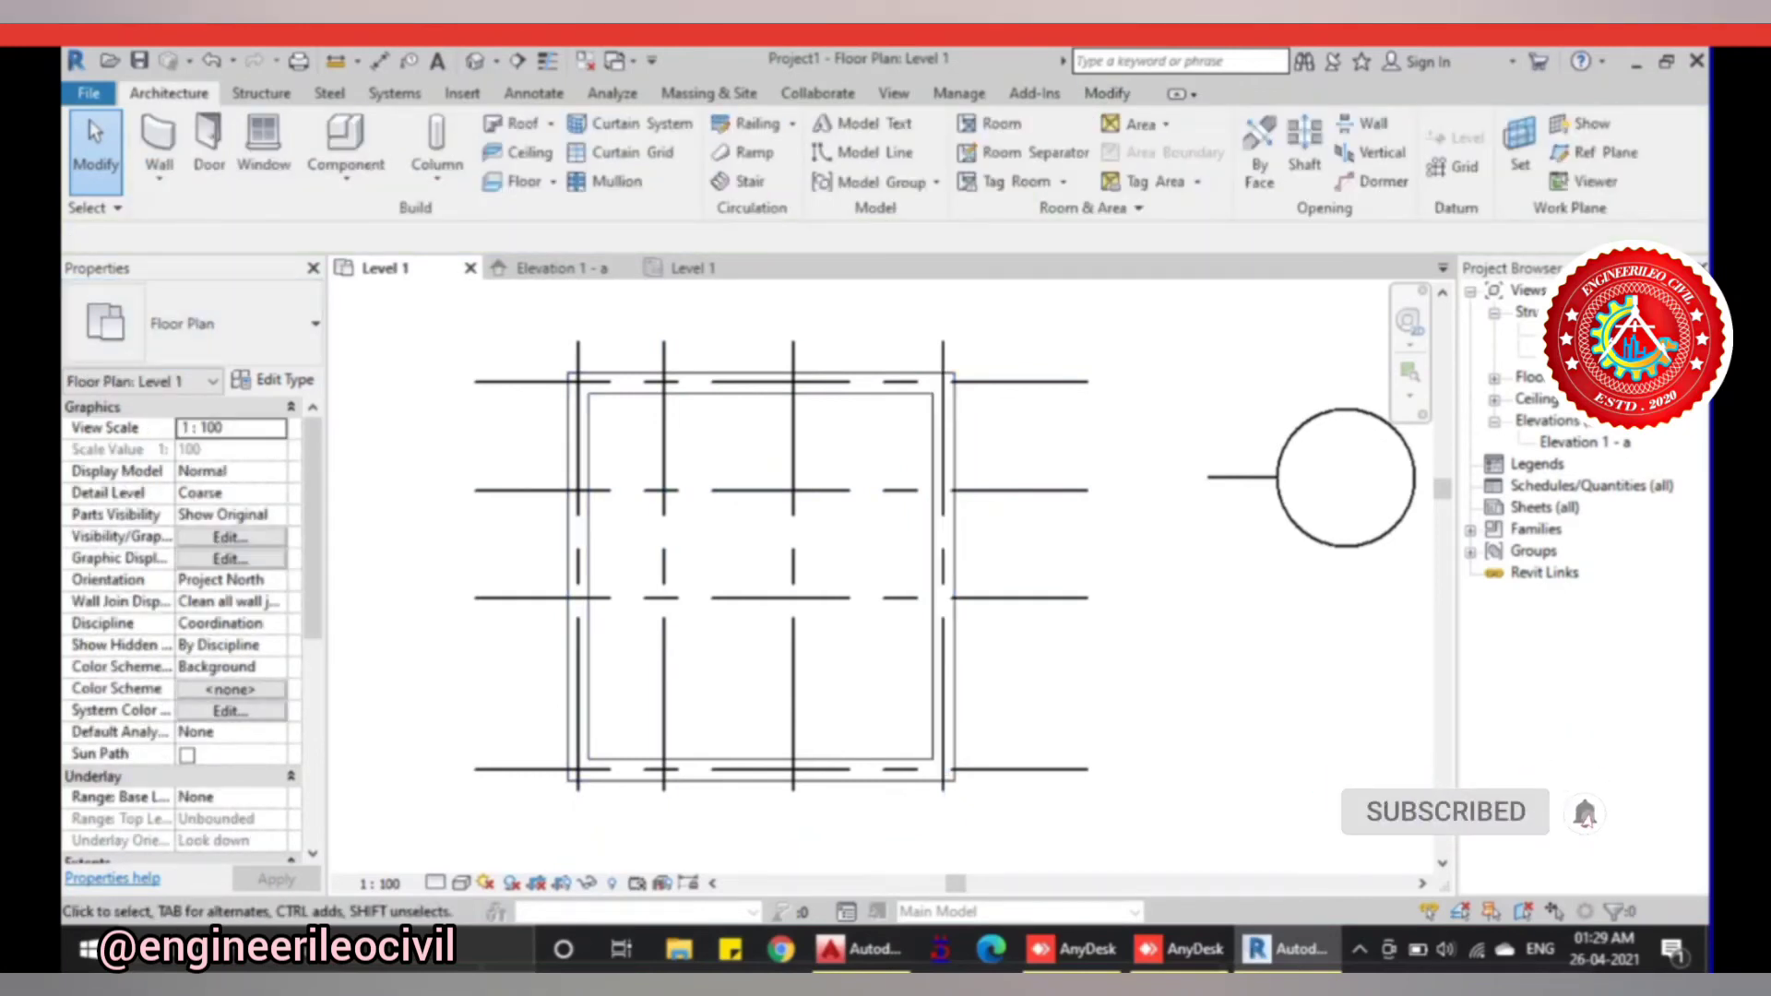
# - Draw Level 2-high interior walls along Grid 7 from Grid 3 to the top and bottom walls
pyautogui.click(159, 141)
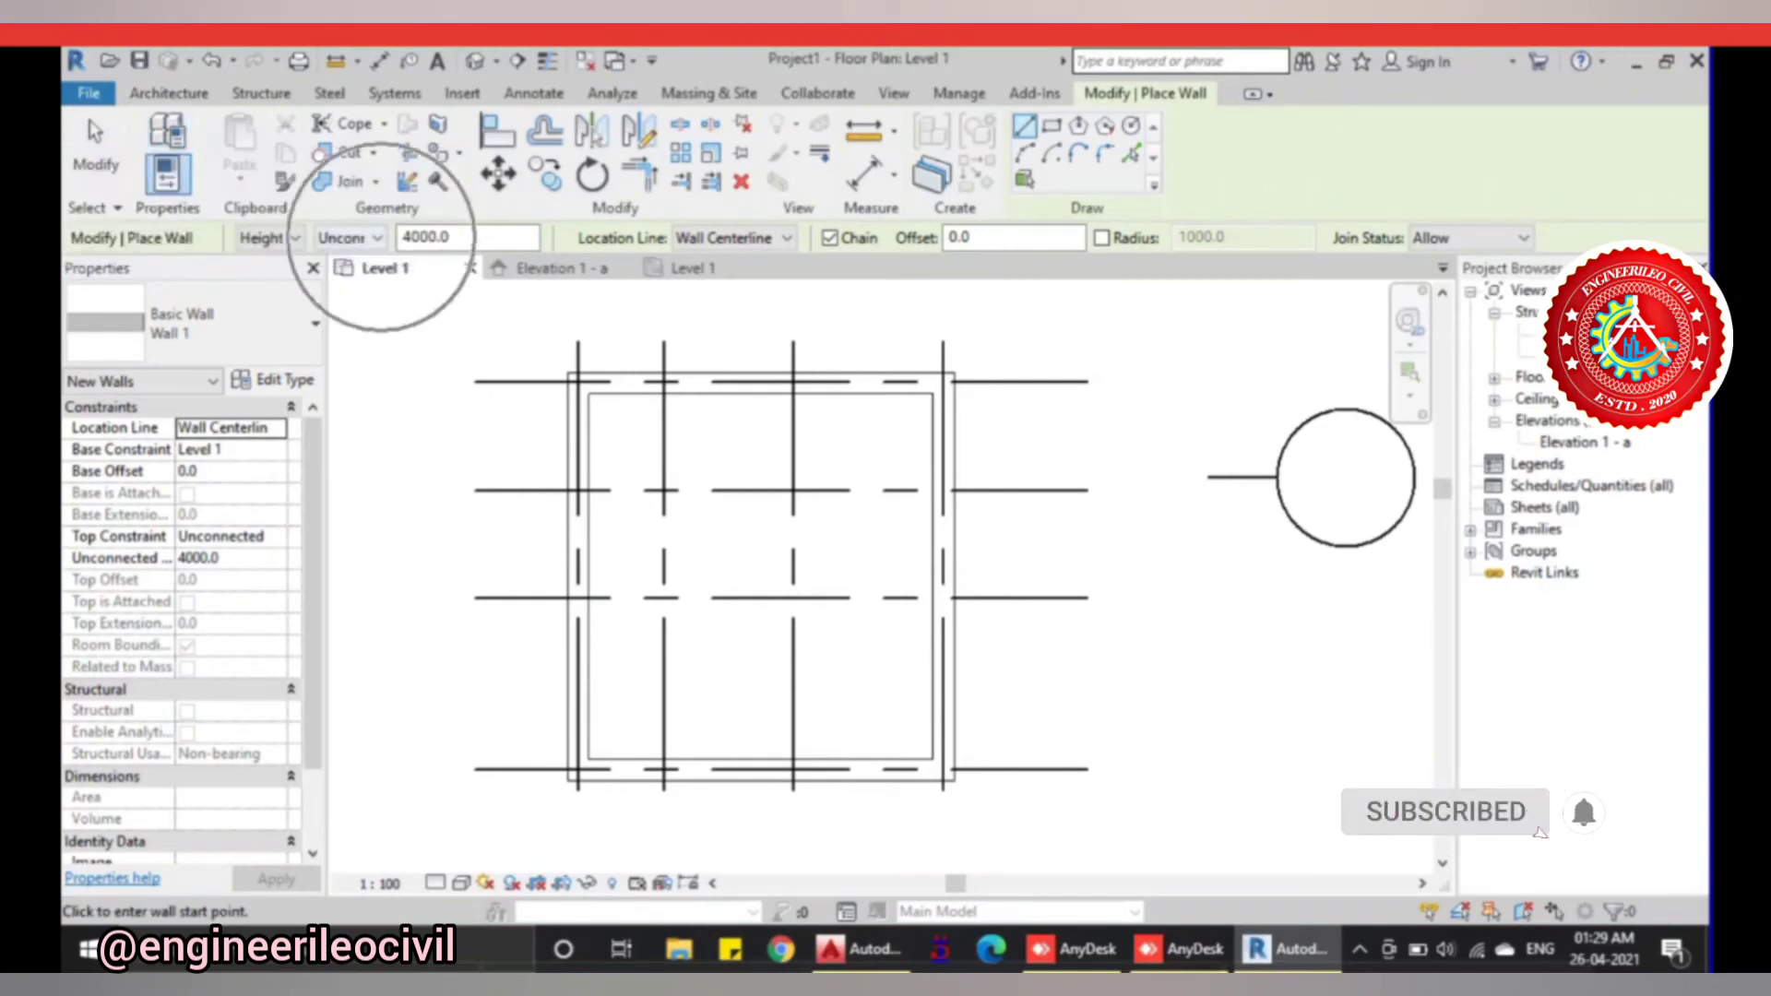
pyautogui.click(350, 238)
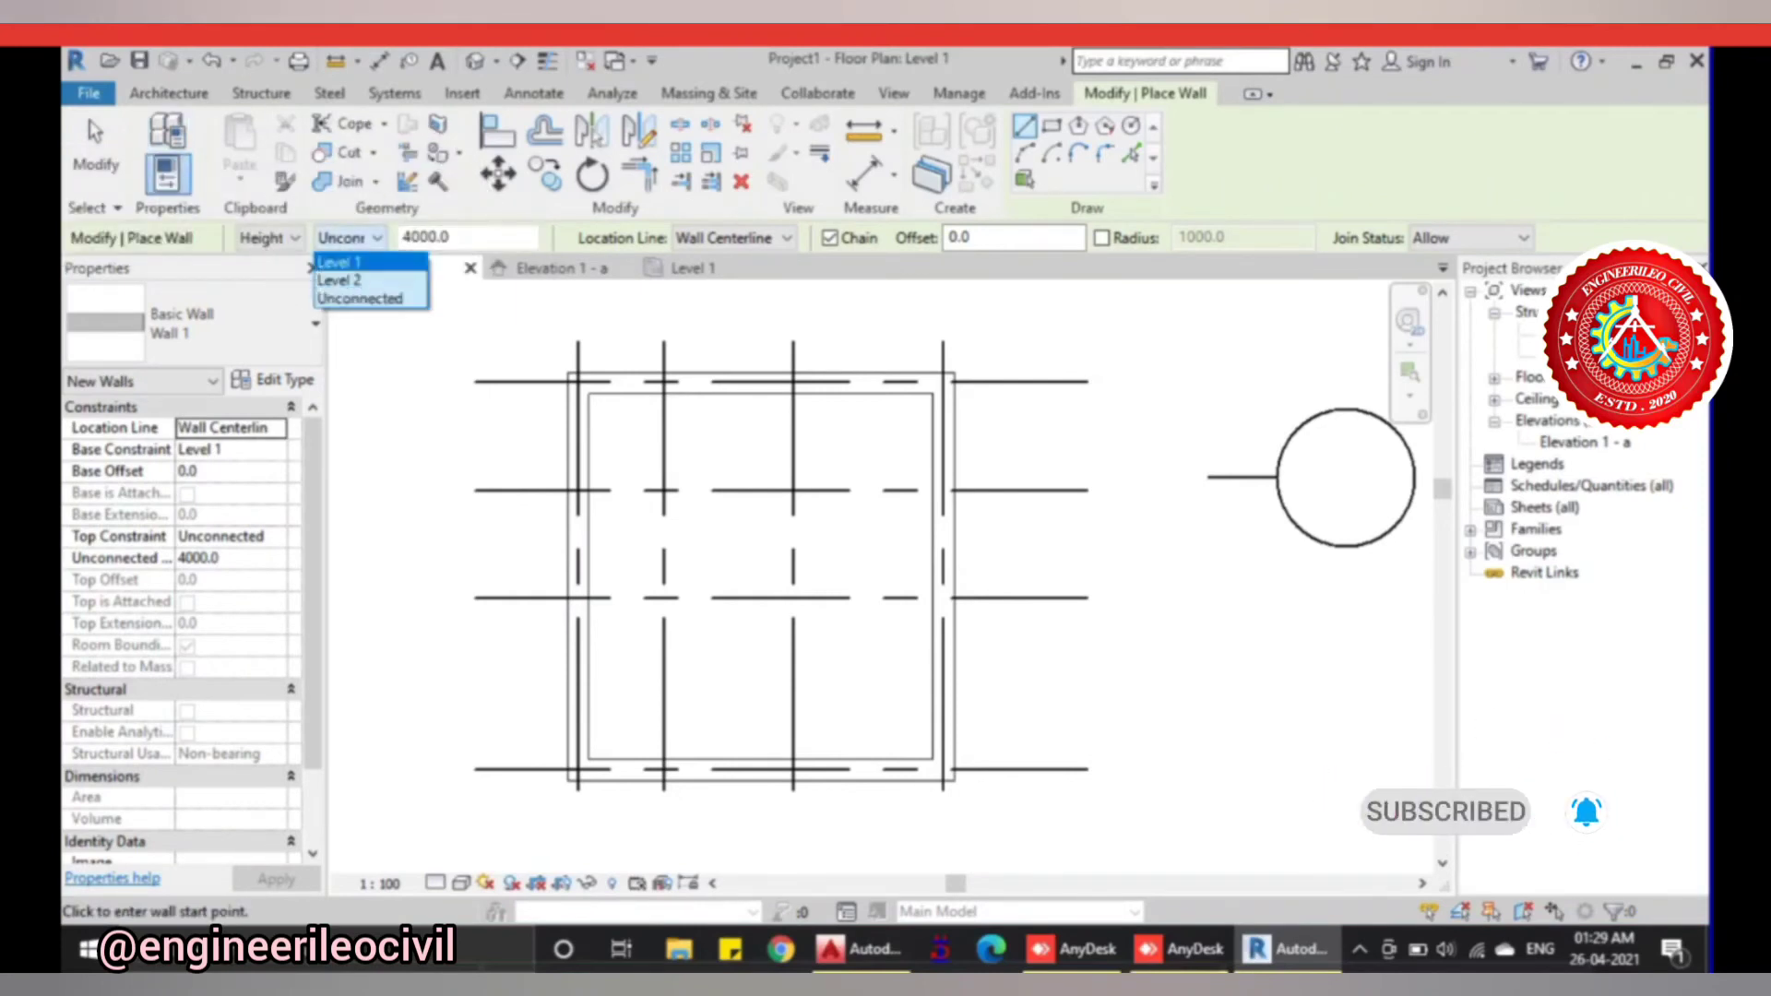
pyautogui.click(383, 279)
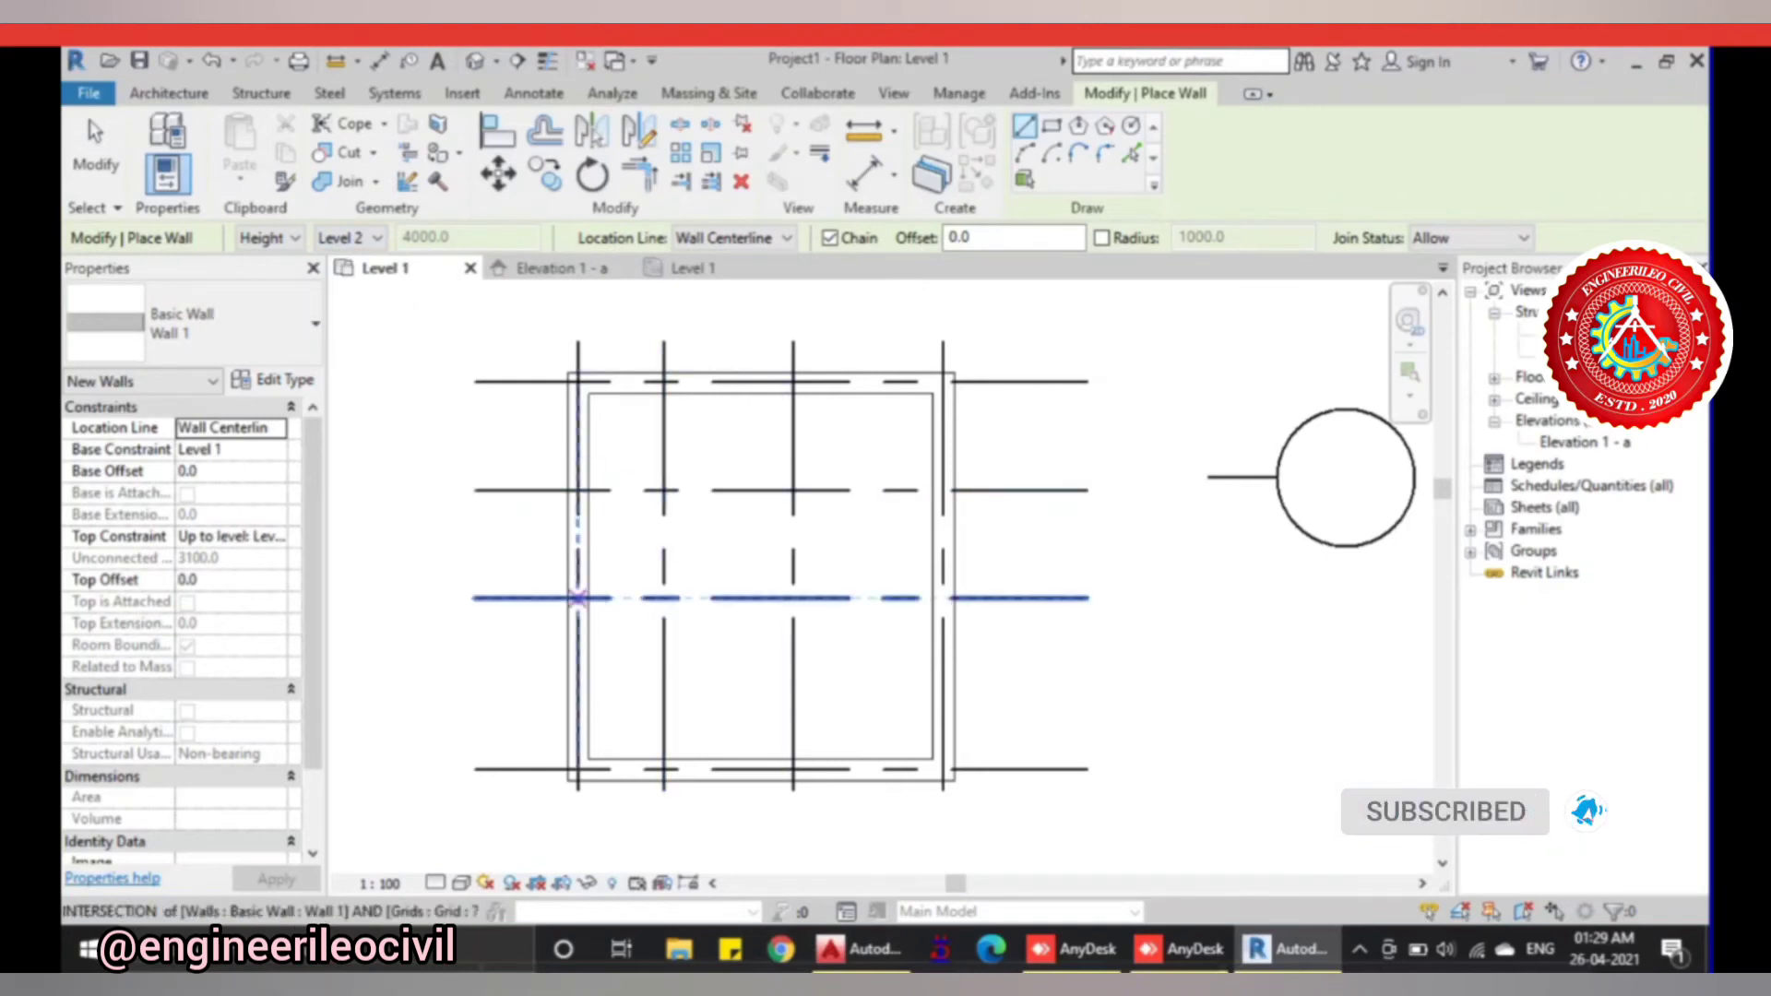
pyautogui.click(794, 598)
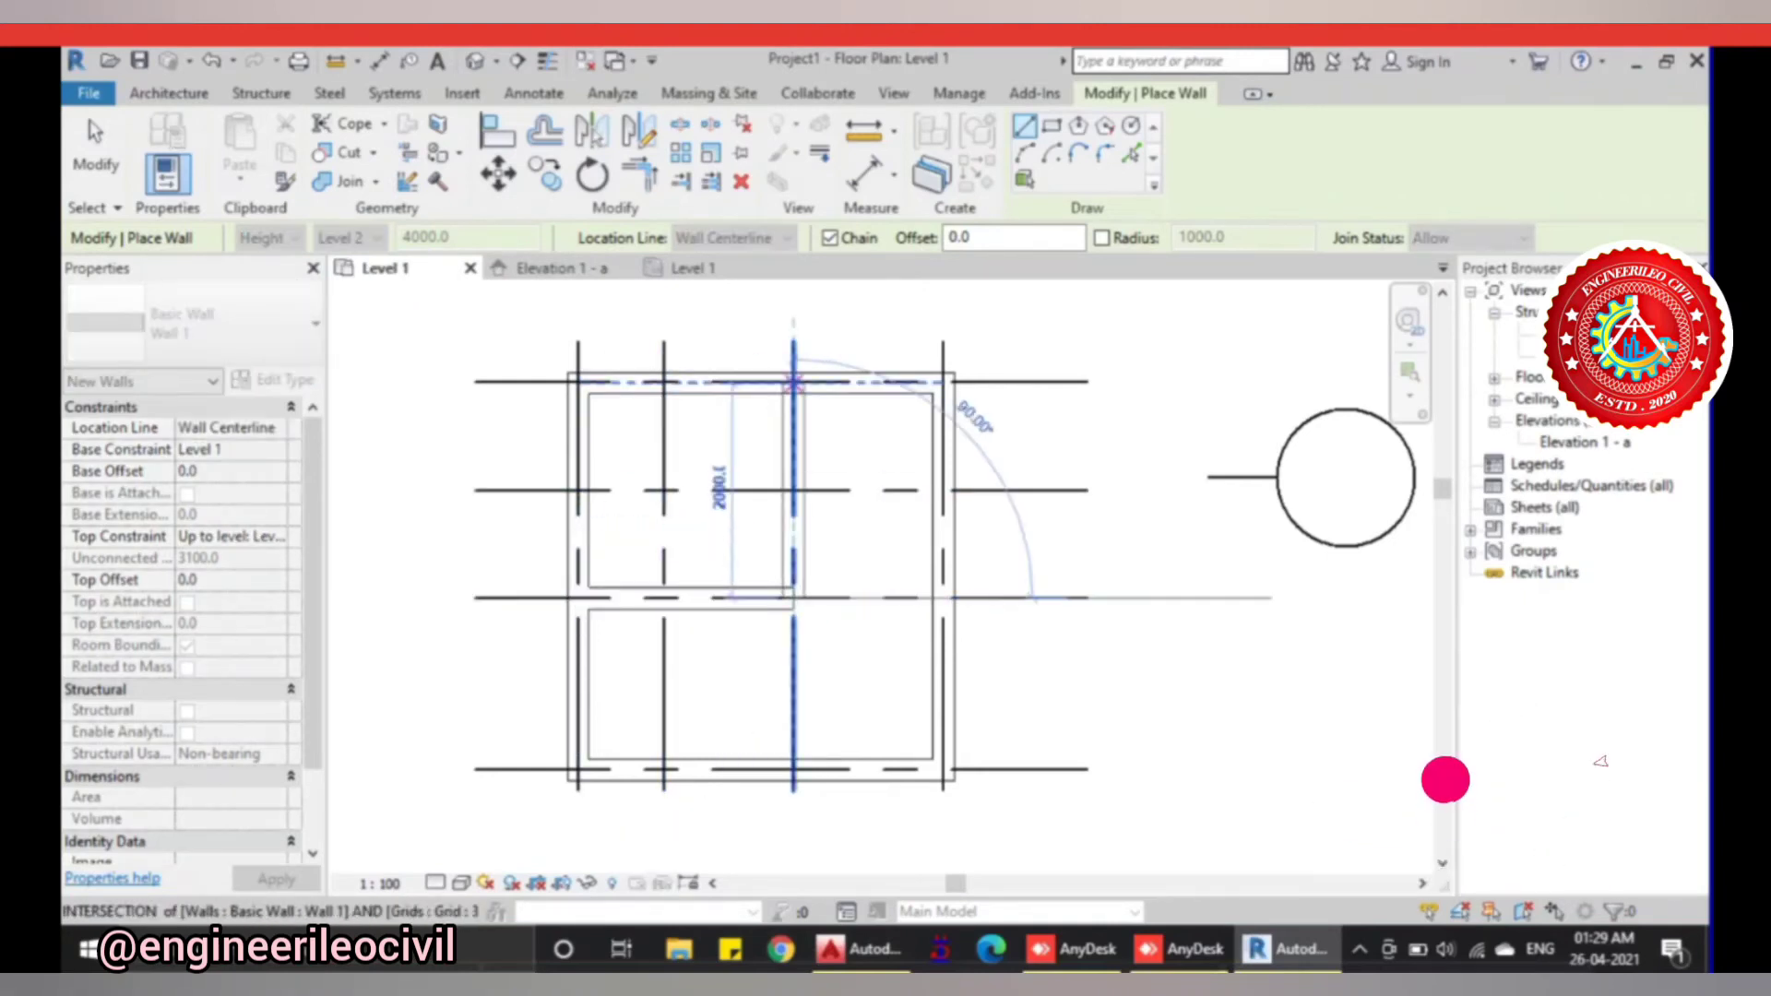
pyautogui.click(793, 381)
pyautogui.press('Escape')
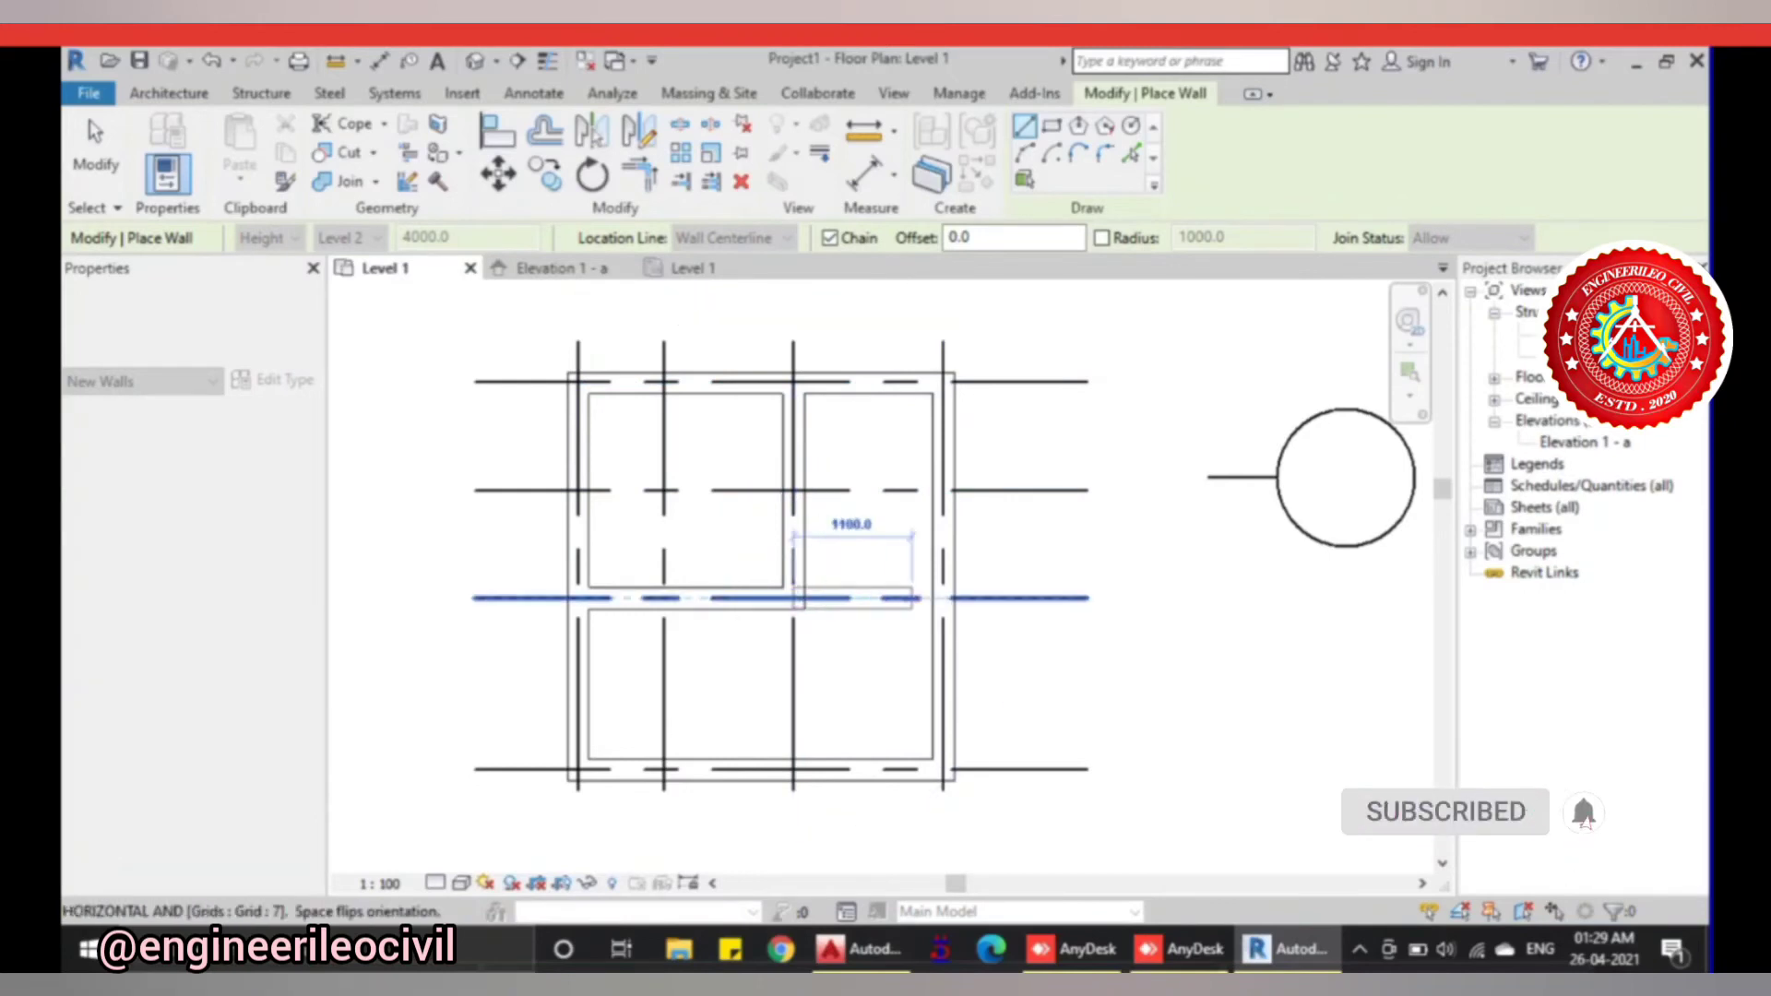
pyautogui.click(759, 598)
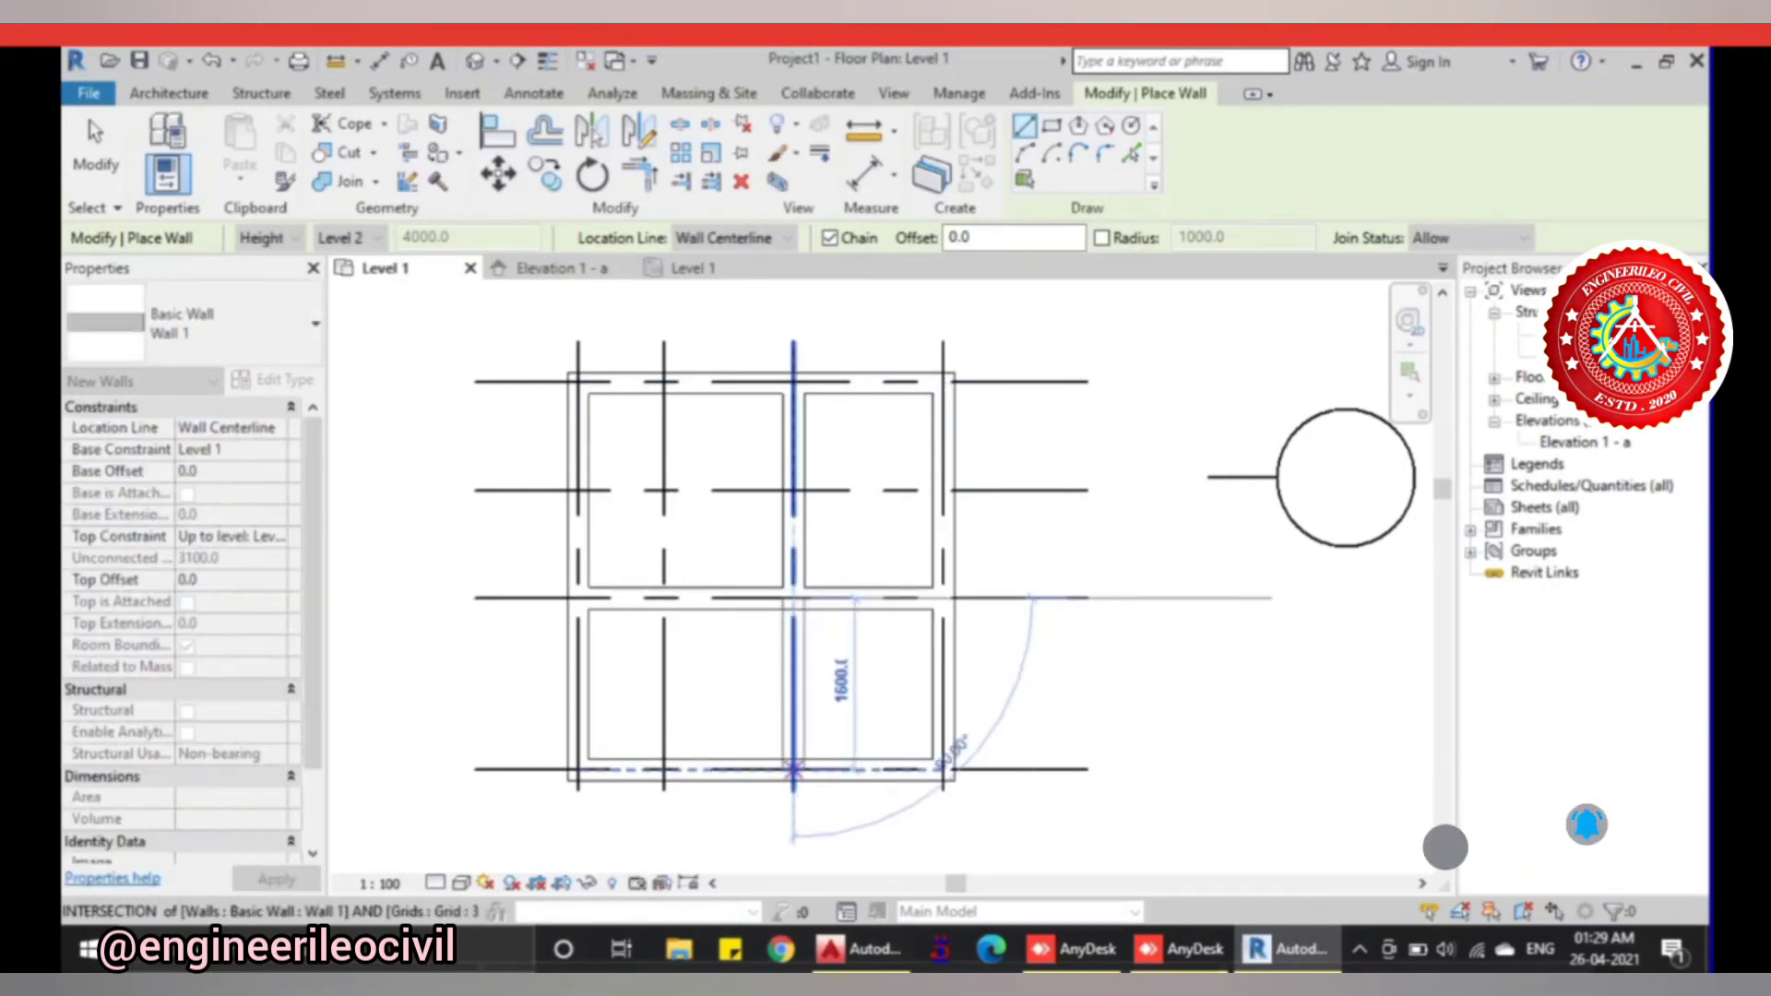
pyautogui.click(794, 769)
pyautogui.press('Escape')
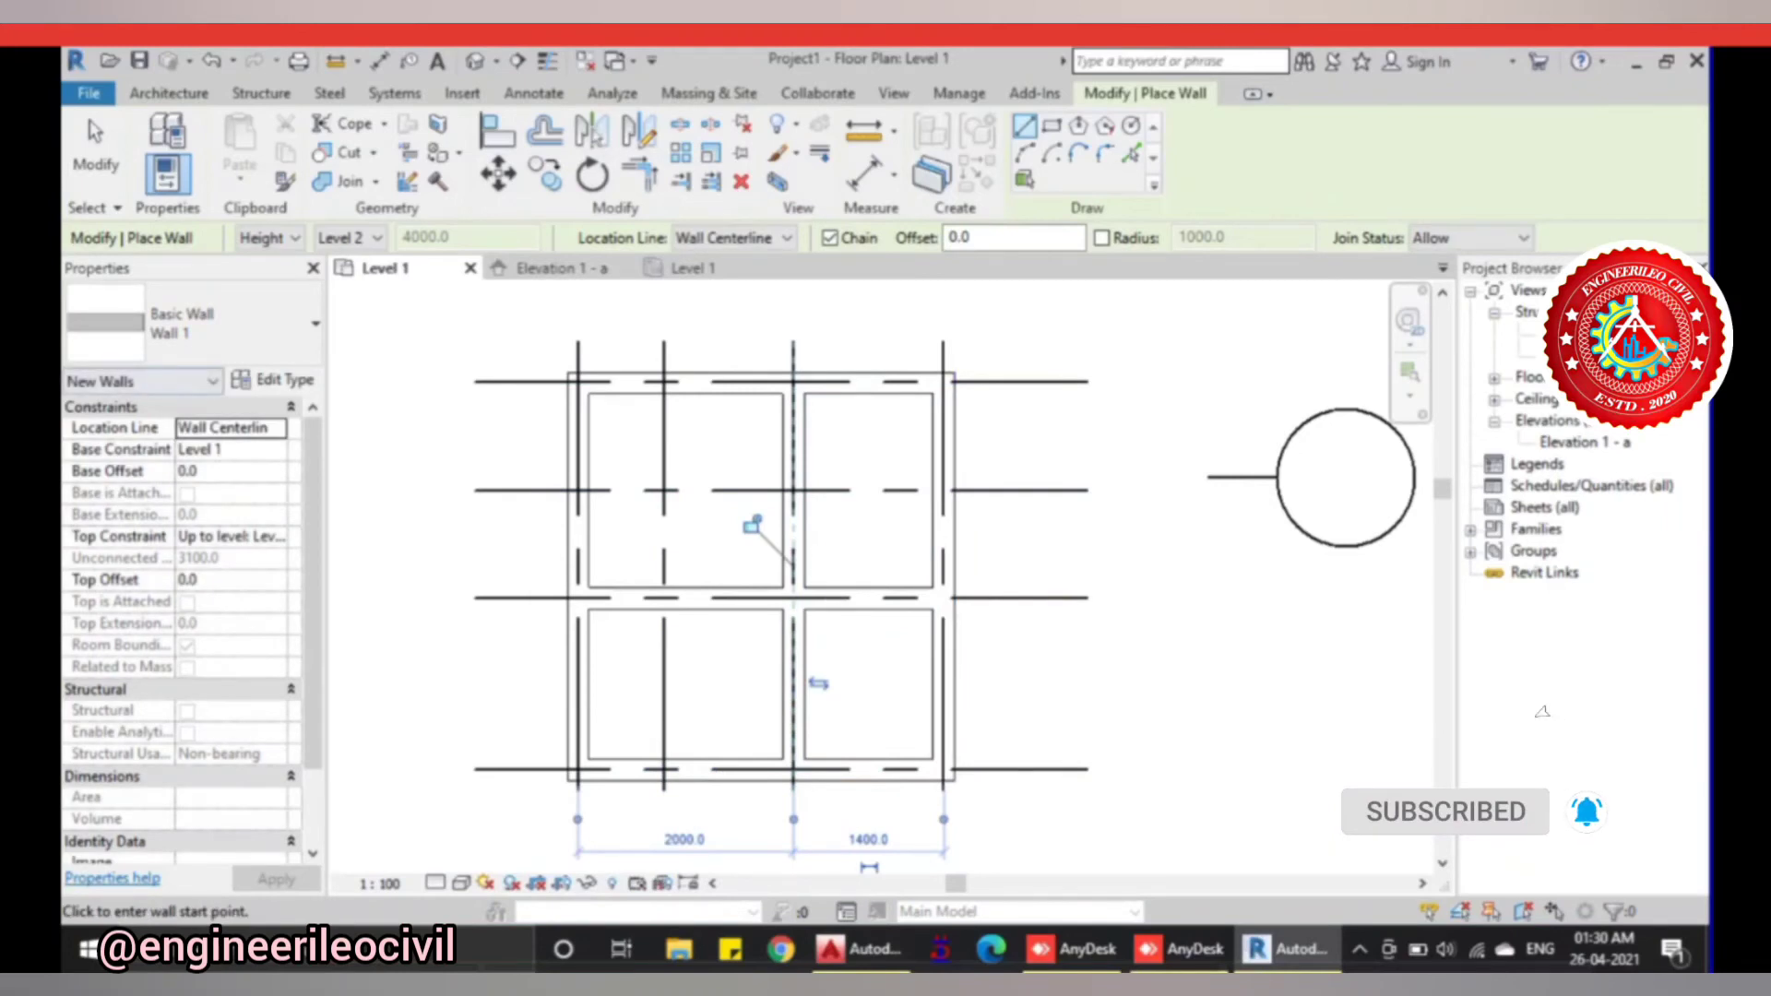
pyautogui.press('Escape')
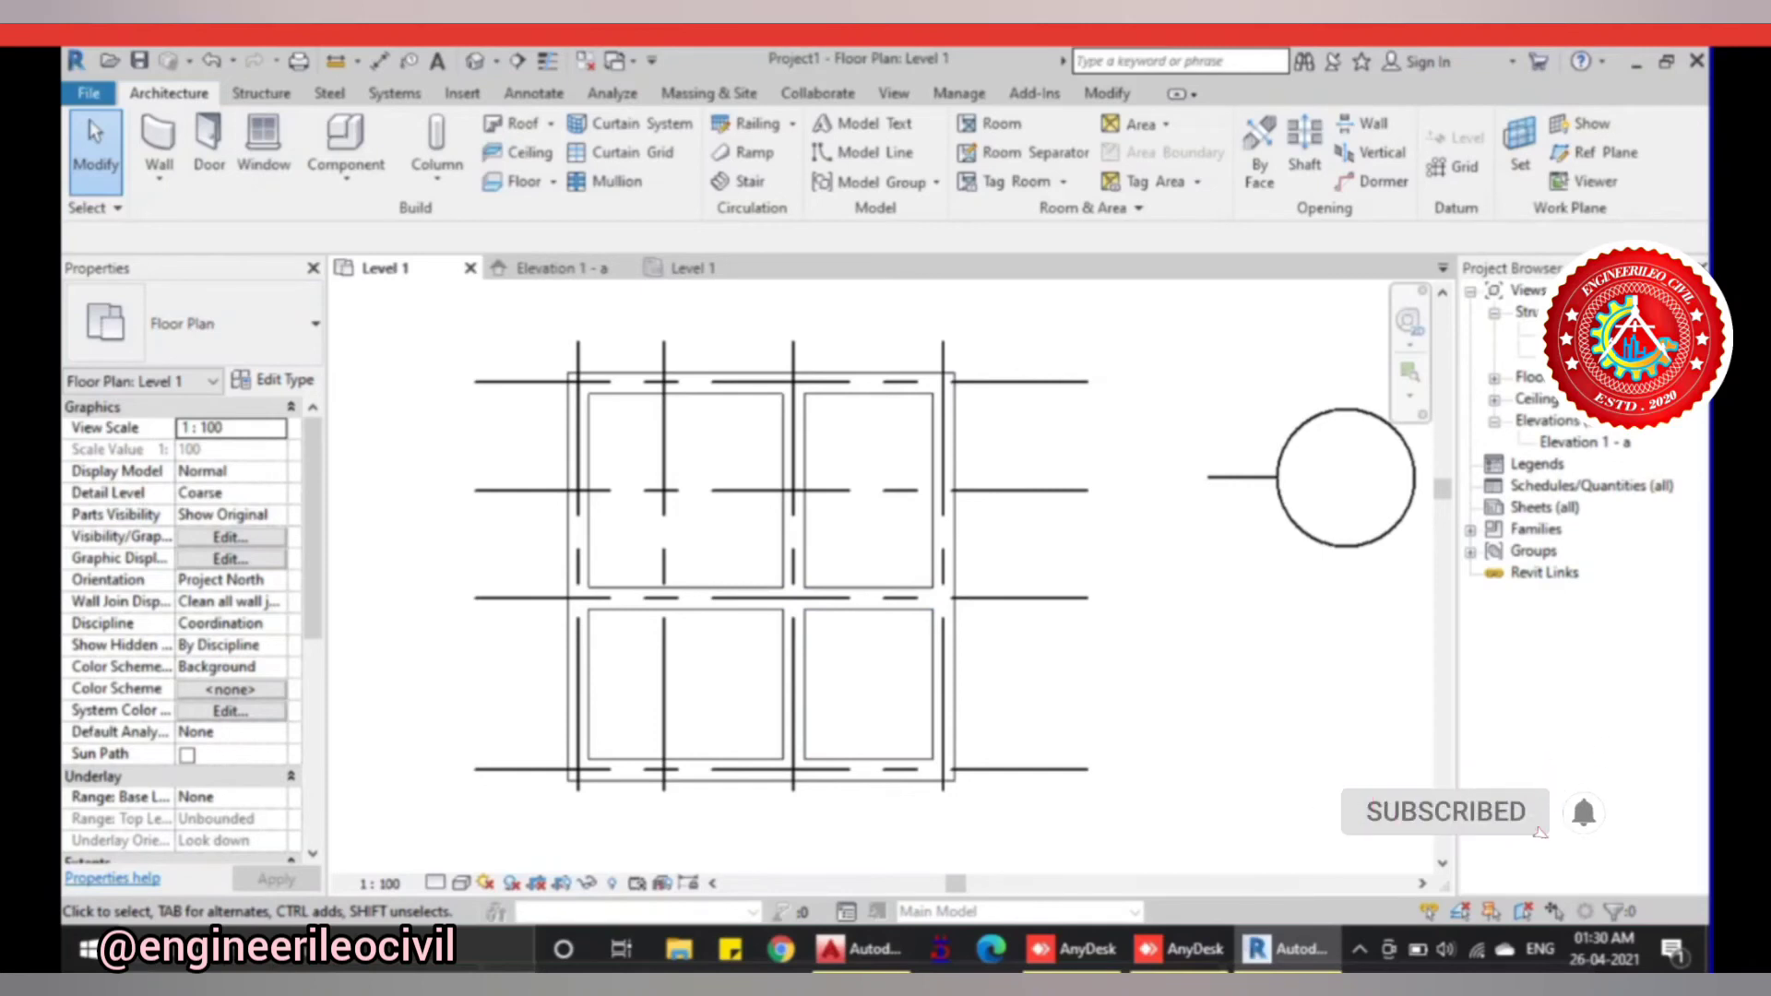
pyautogui.click(208, 138)
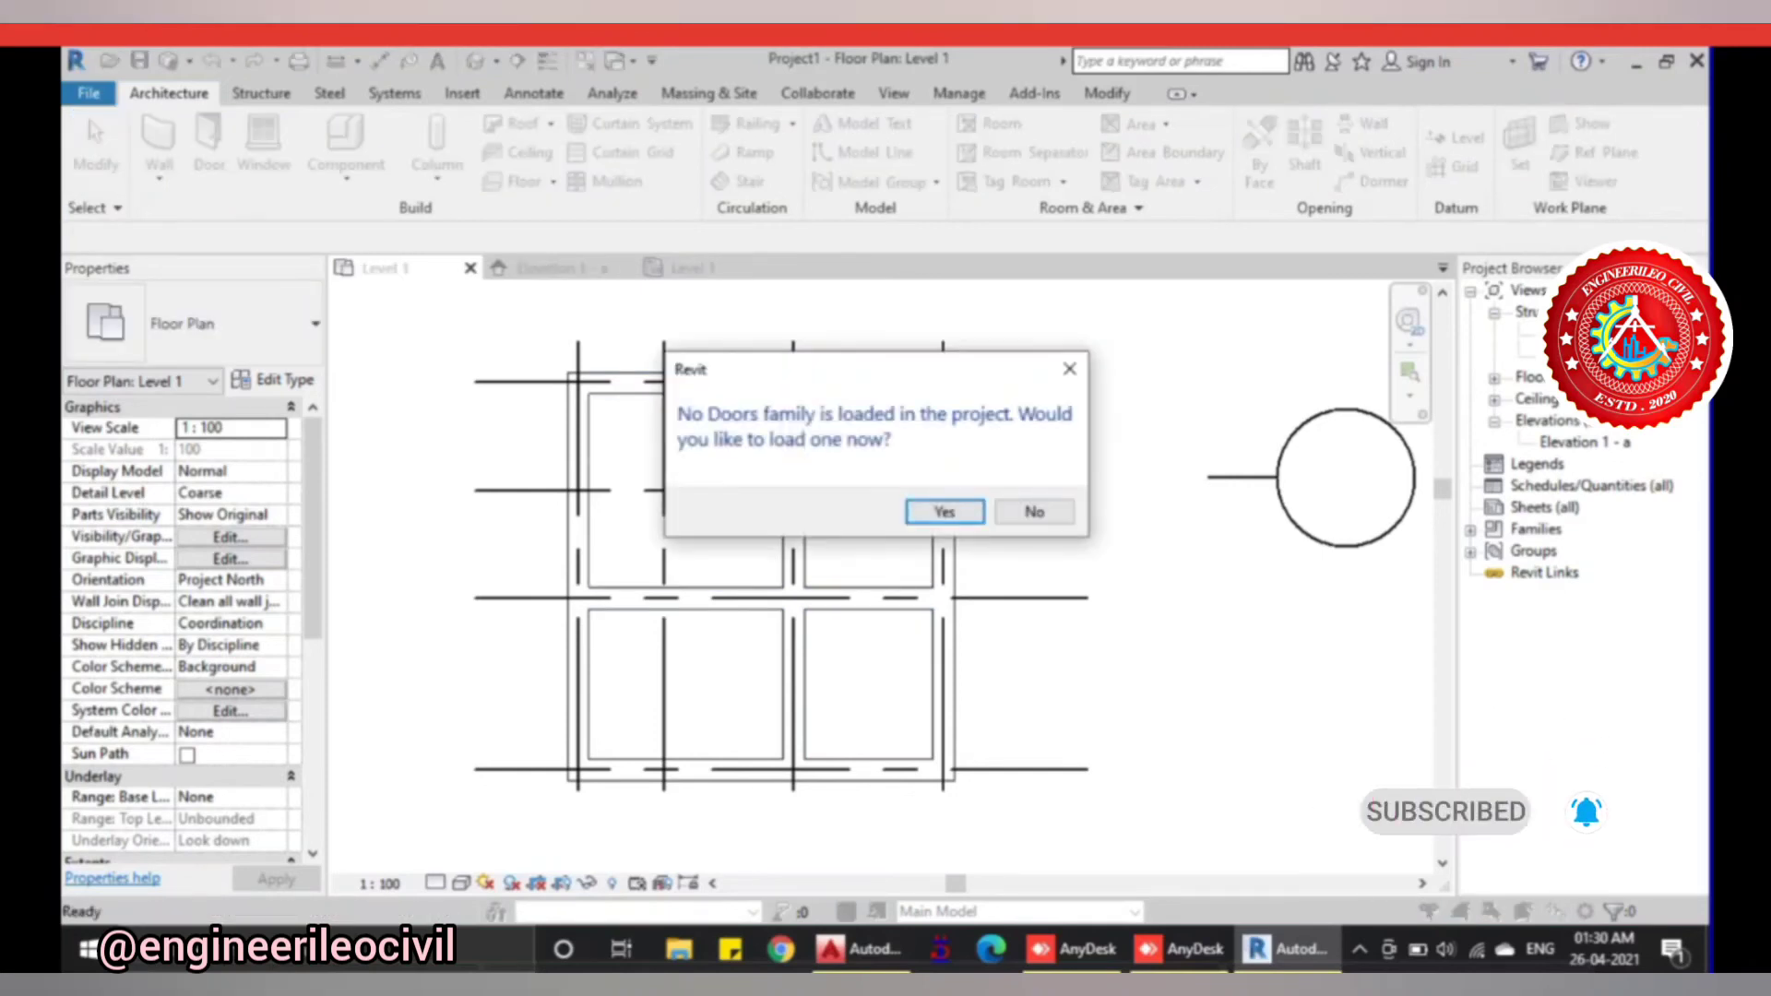
pyautogui.press('Return')
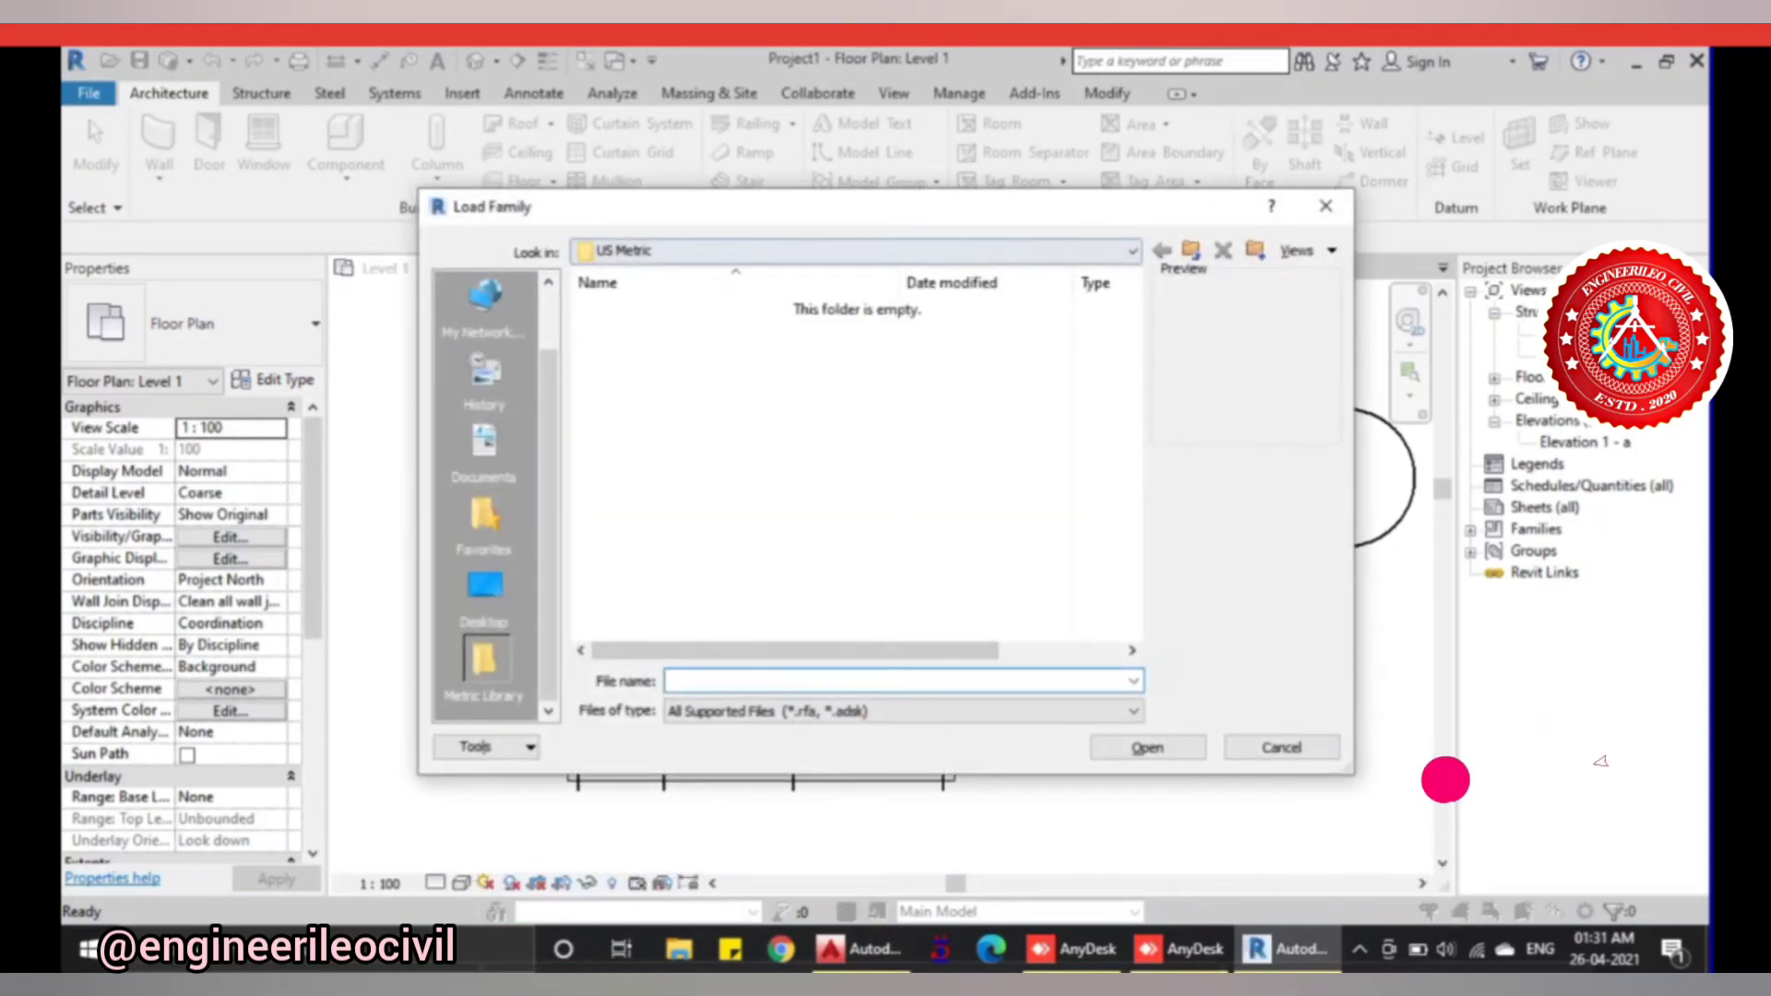
pyautogui.click(1133, 250)
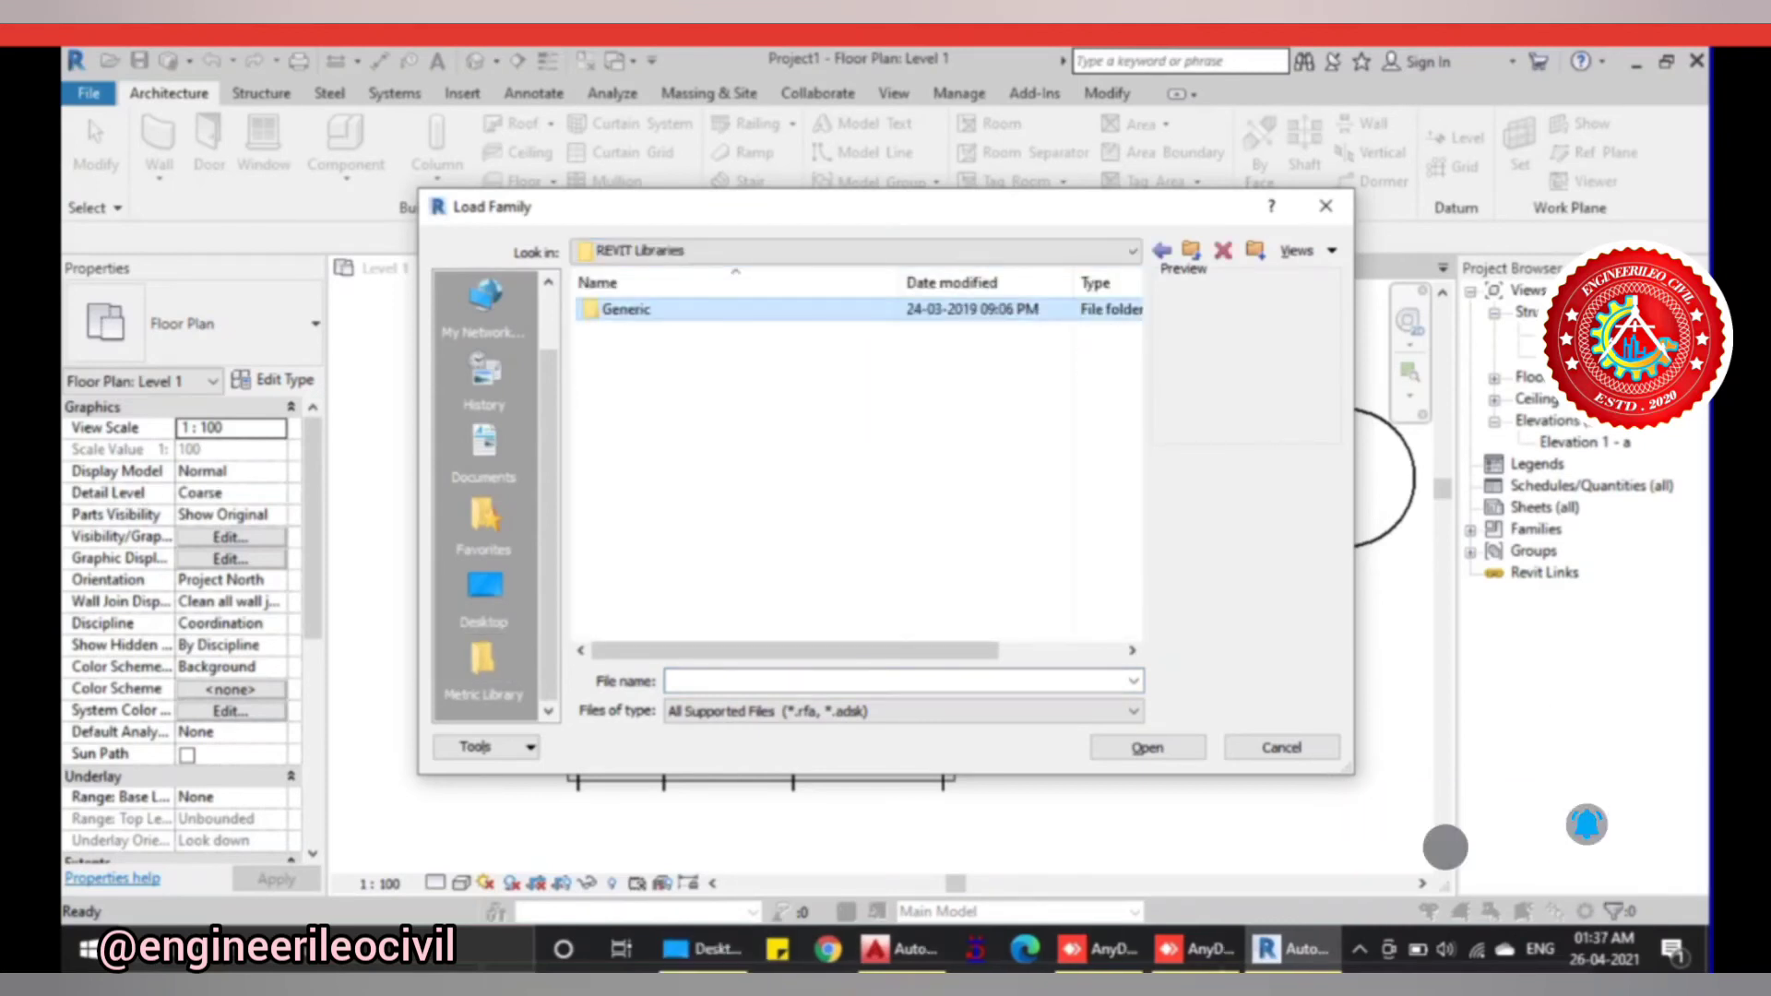
pyautogui.doubleClick(626, 309)
pyautogui.doubleClick(626, 309)
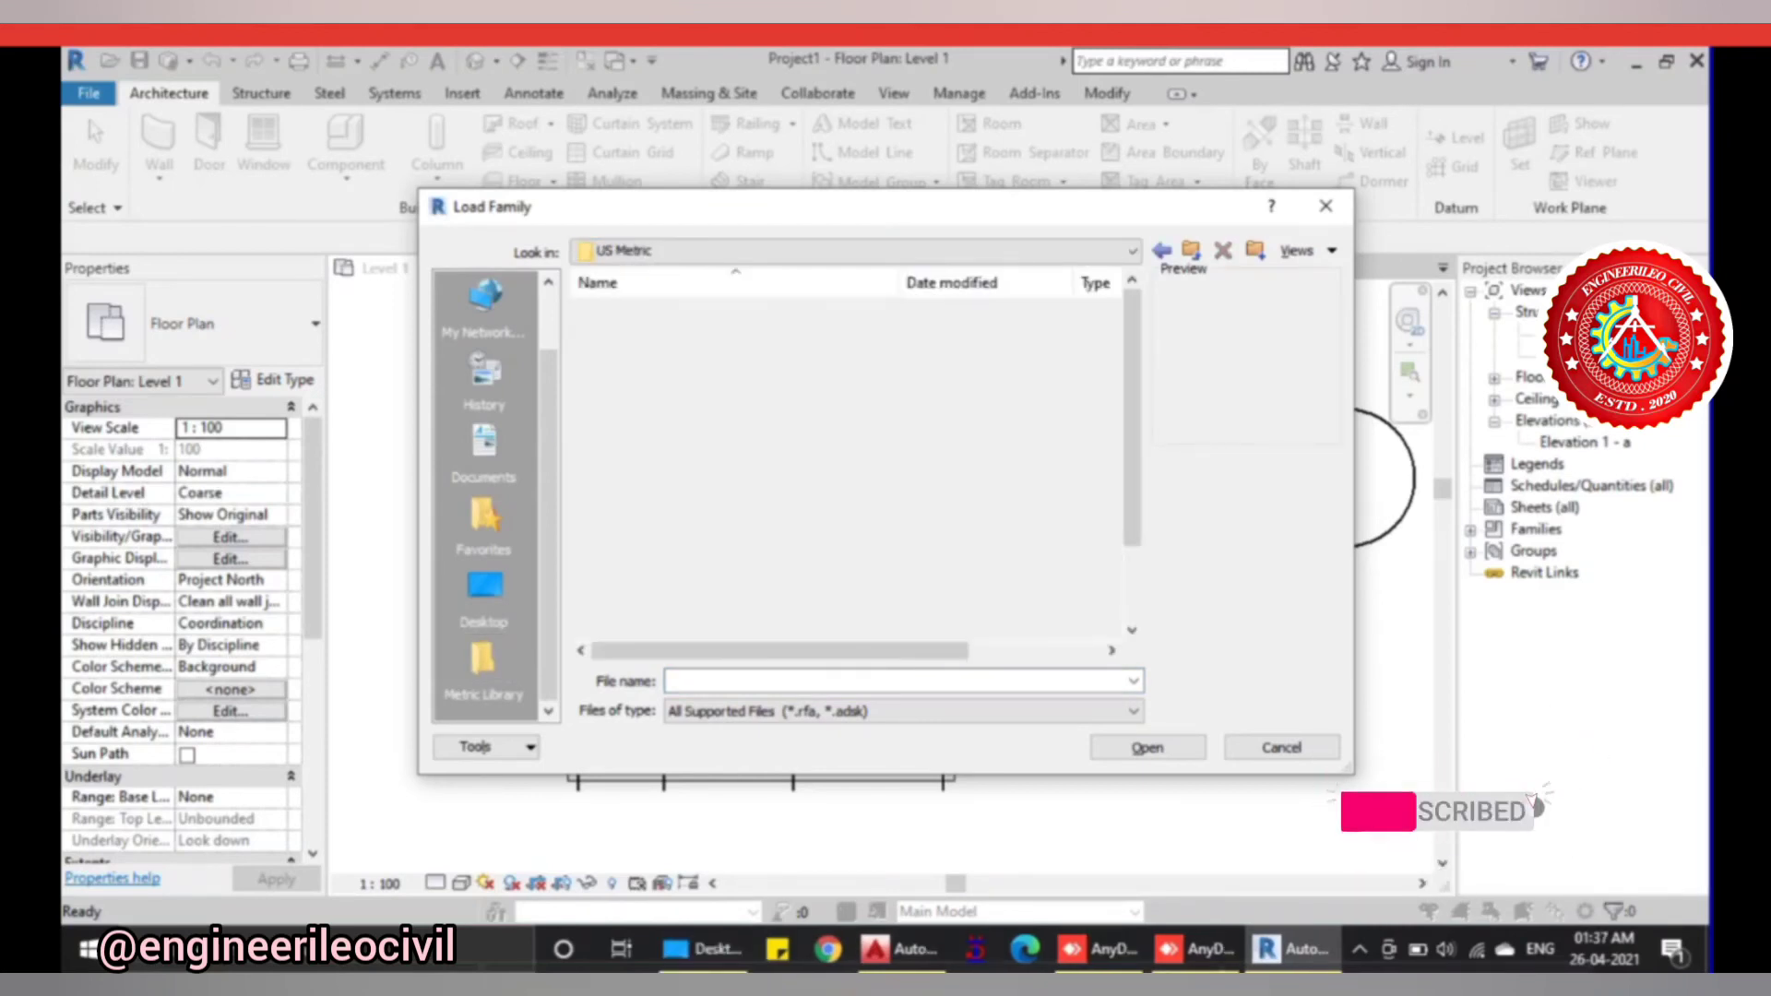
pyautogui.doubleClick(636, 513)
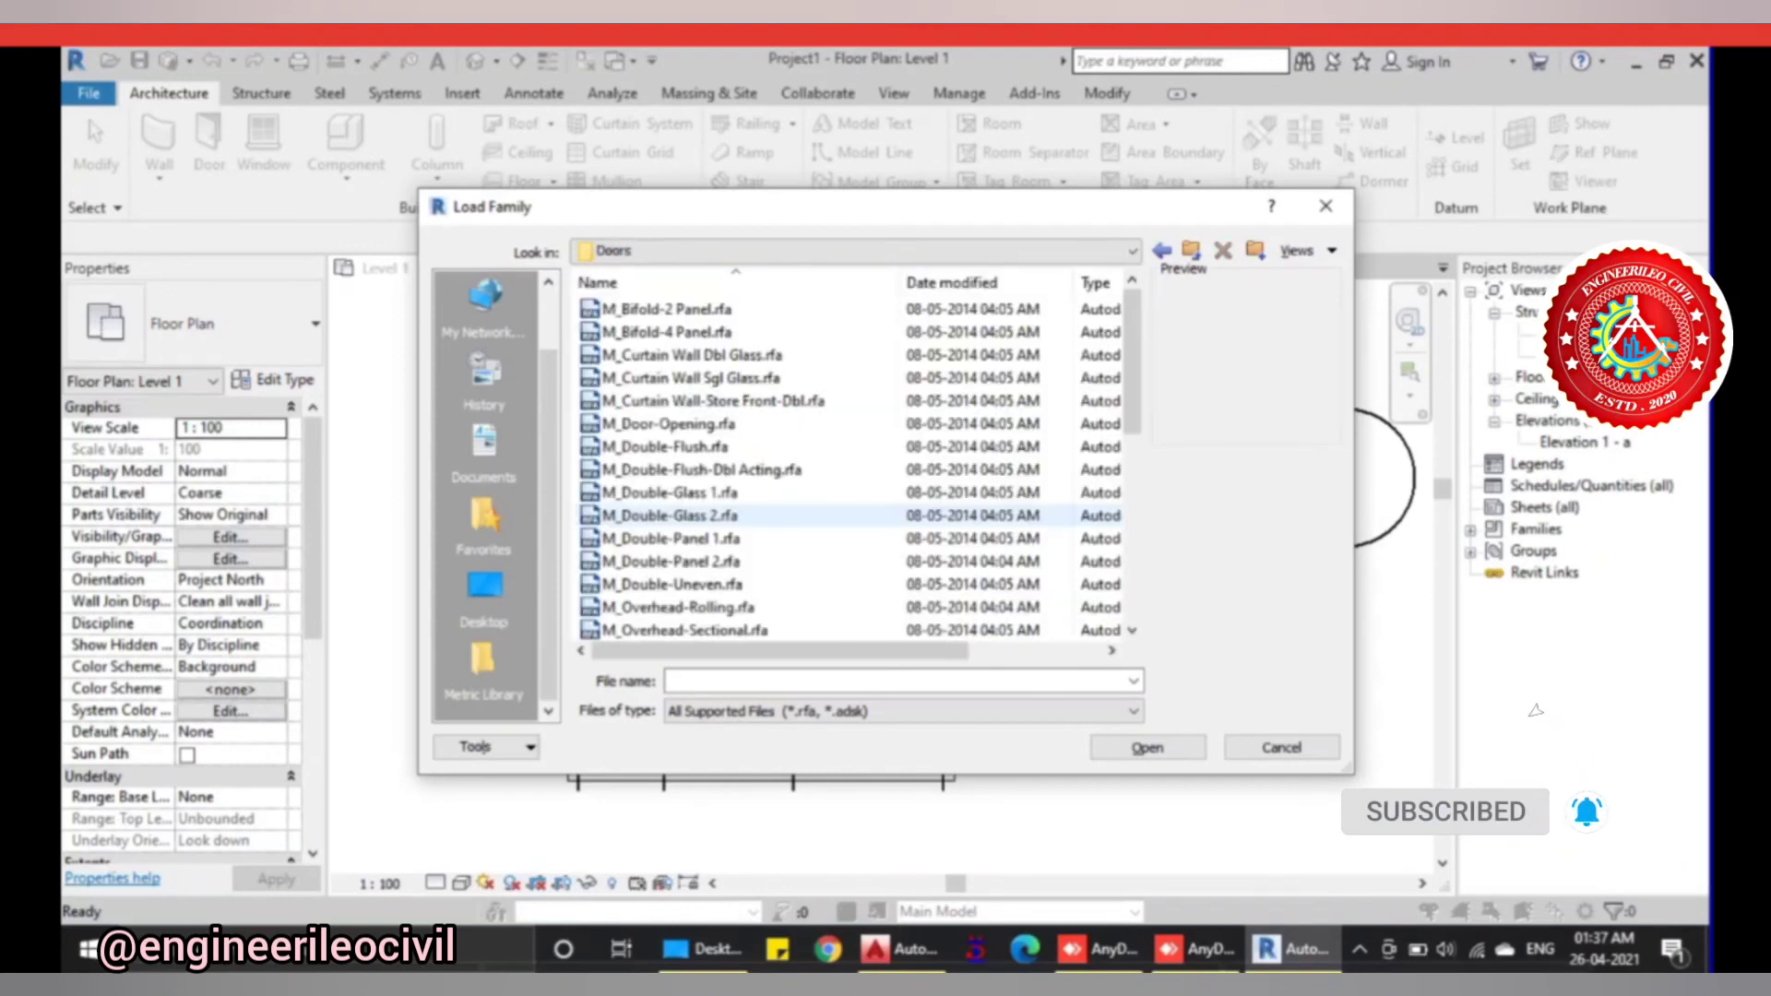
pyautogui.click(666, 309)
pyautogui.click(692, 355)
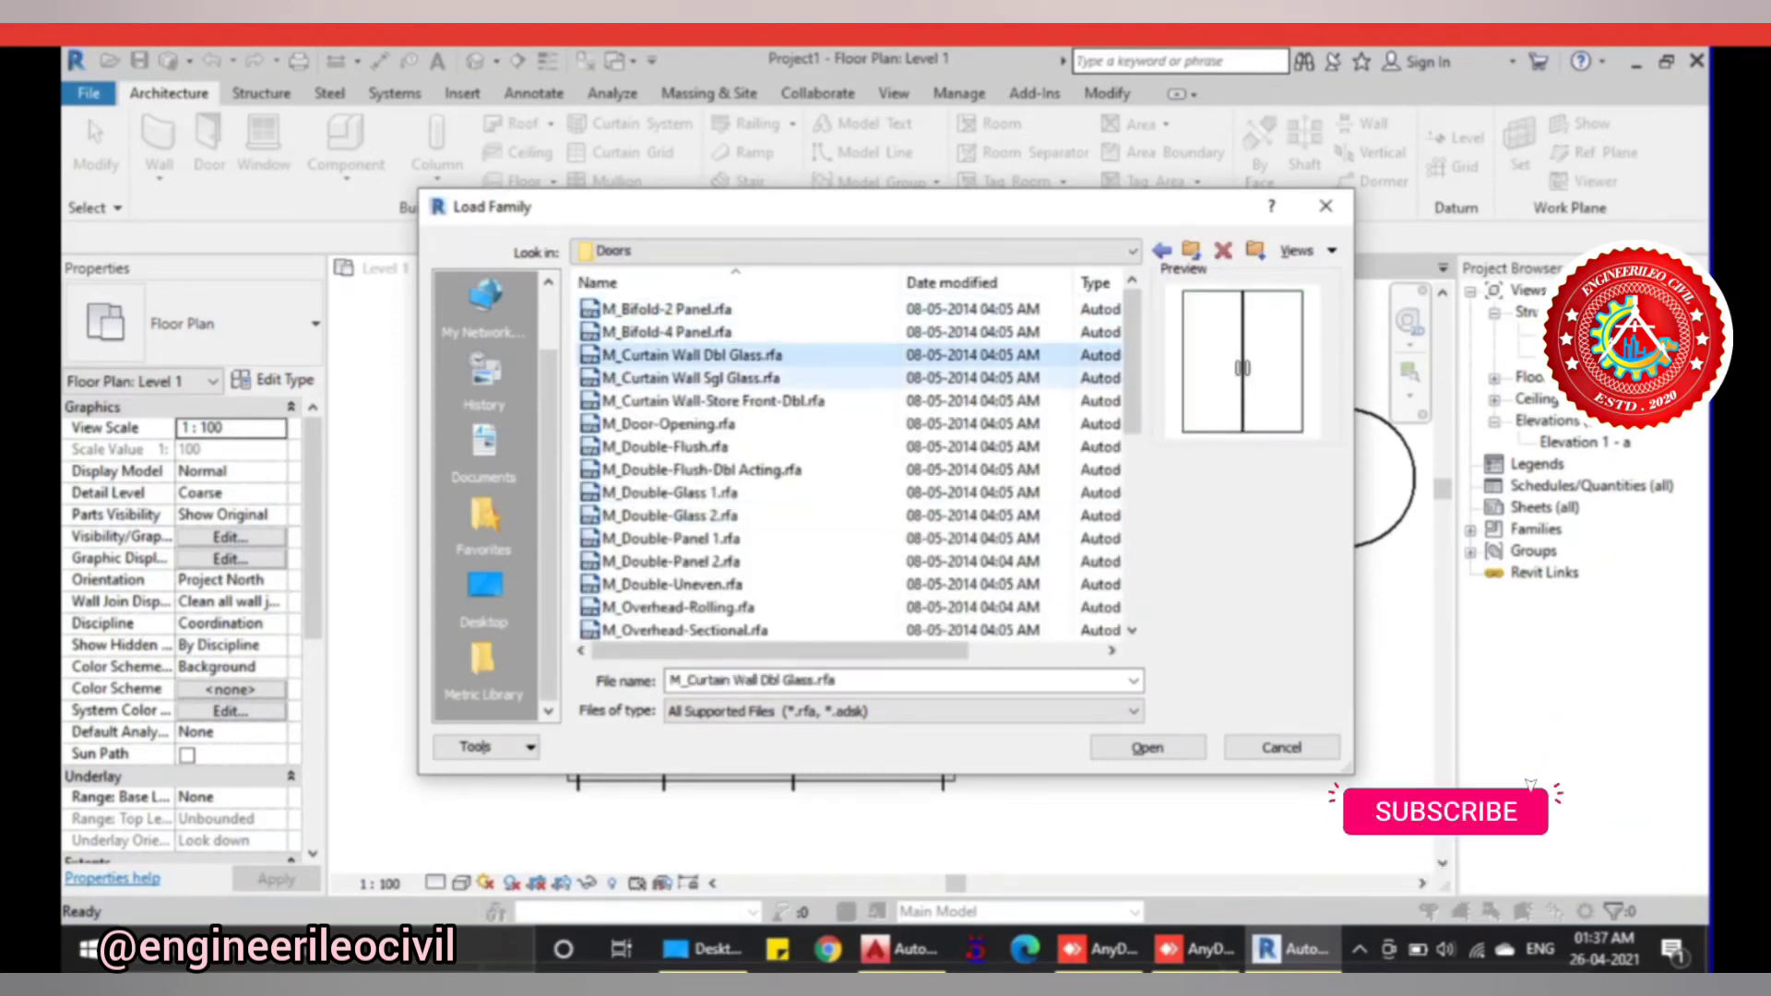
pyautogui.click(692, 378)
pyautogui.click(666, 309)
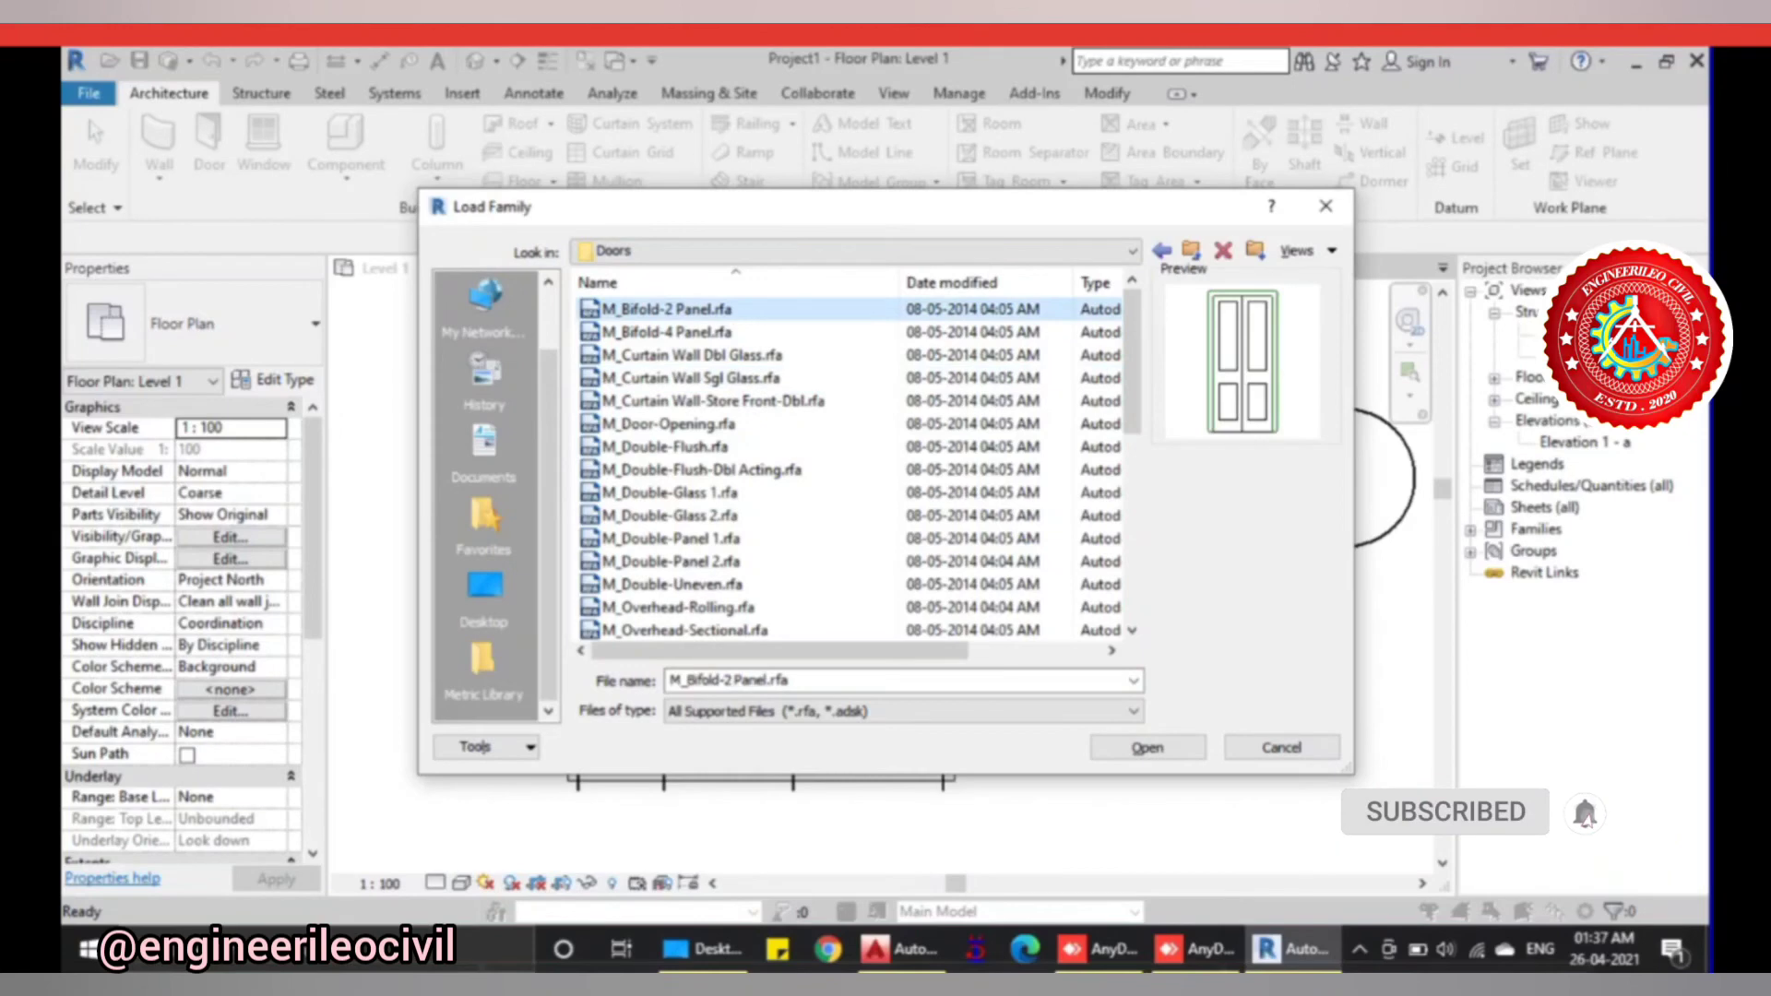
pyautogui.press('Return')
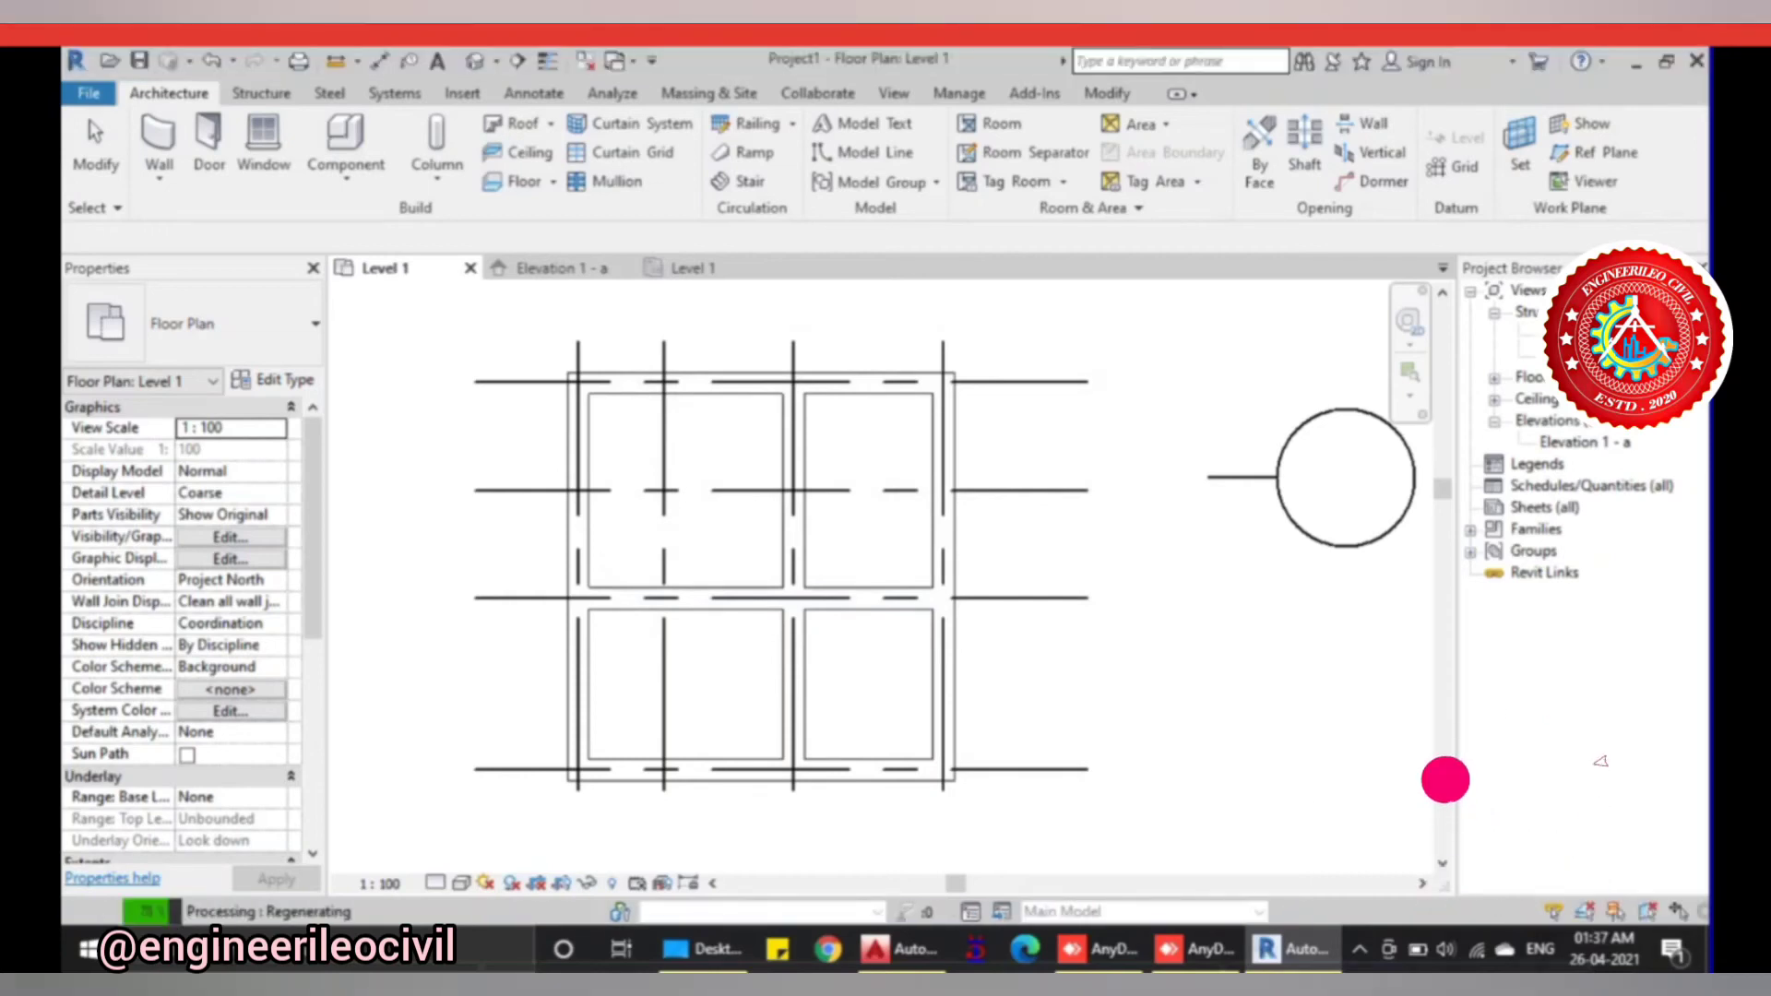
# - Place an M_Bifold-2 Panel 0915 x 2134mm door in the lower-right room's bottom wall
pyautogui.press('d')
pyautogui.press('r')
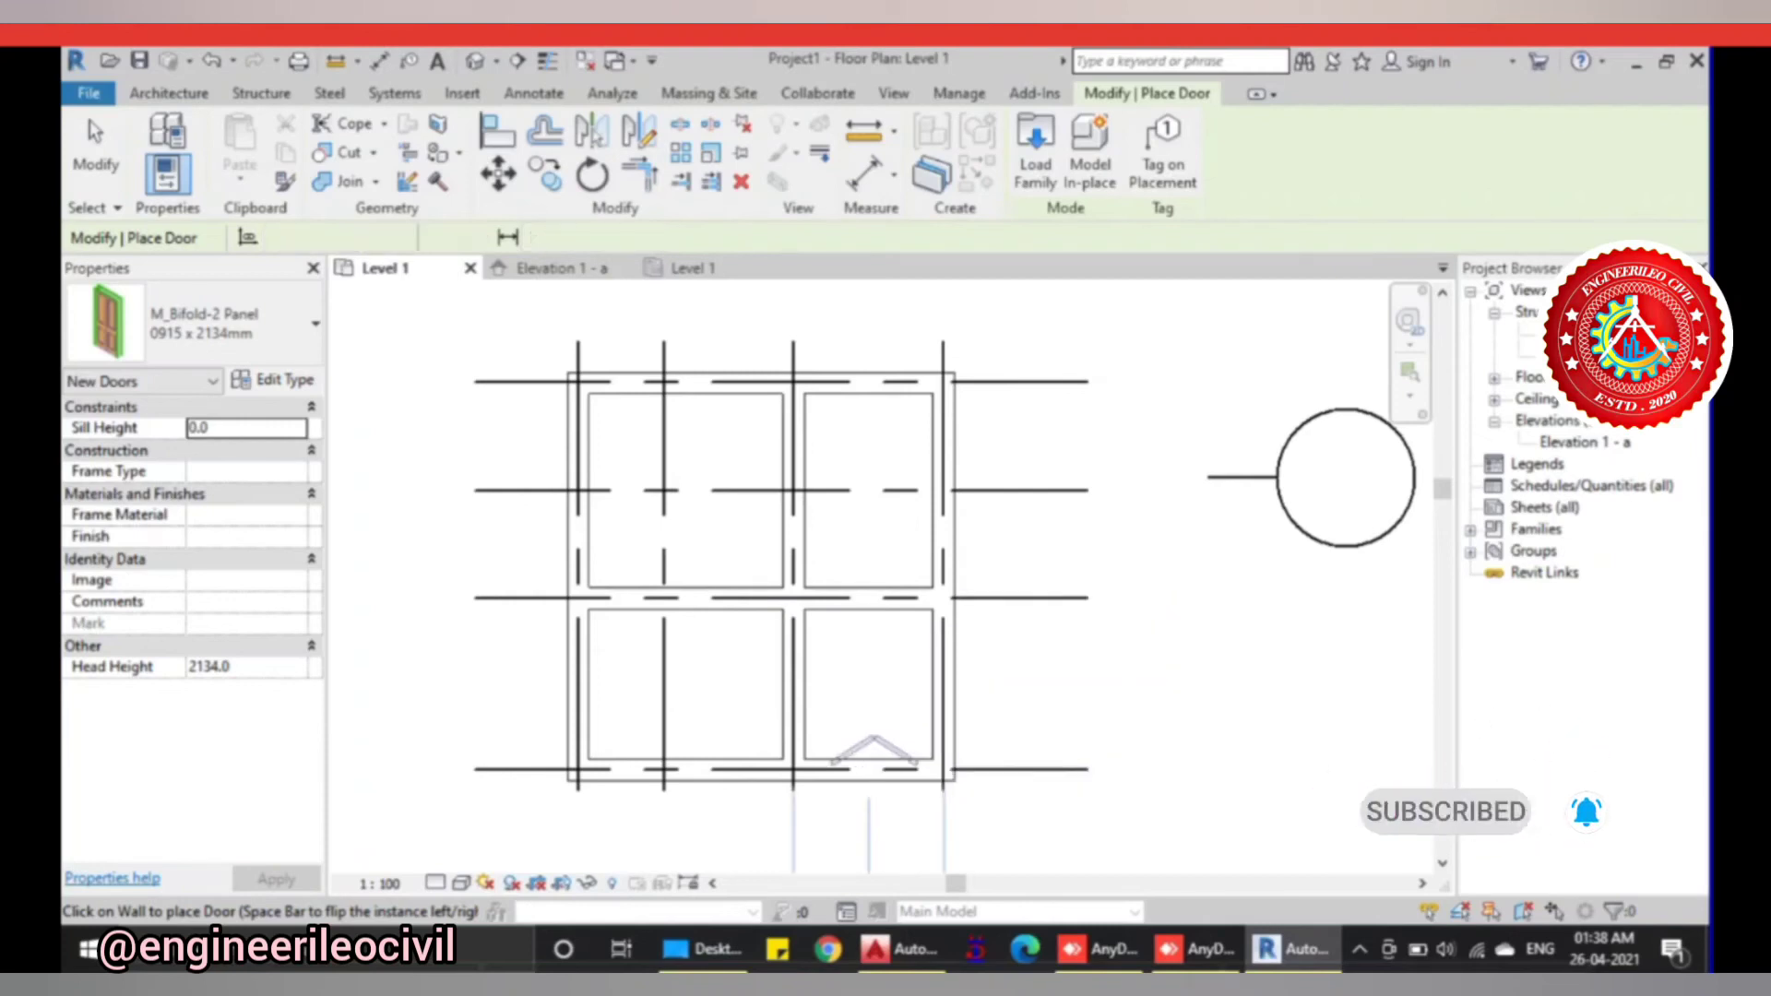
pyautogui.click(870, 770)
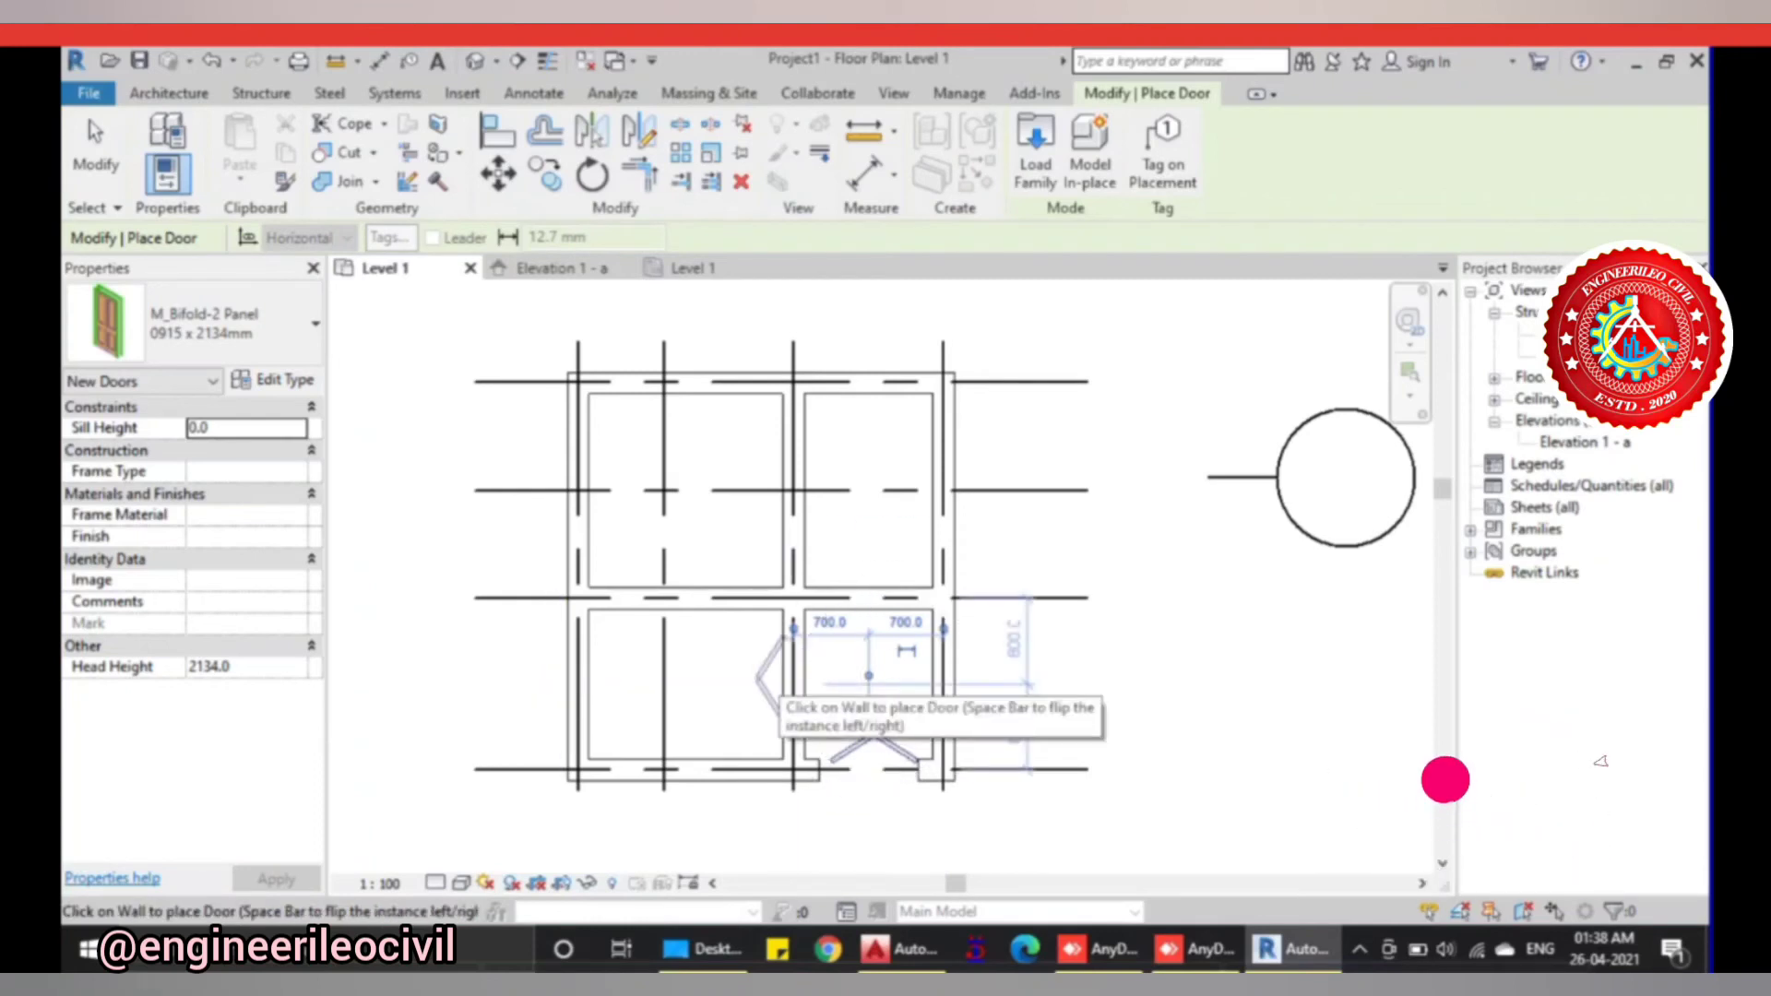
pyautogui.click(869, 752)
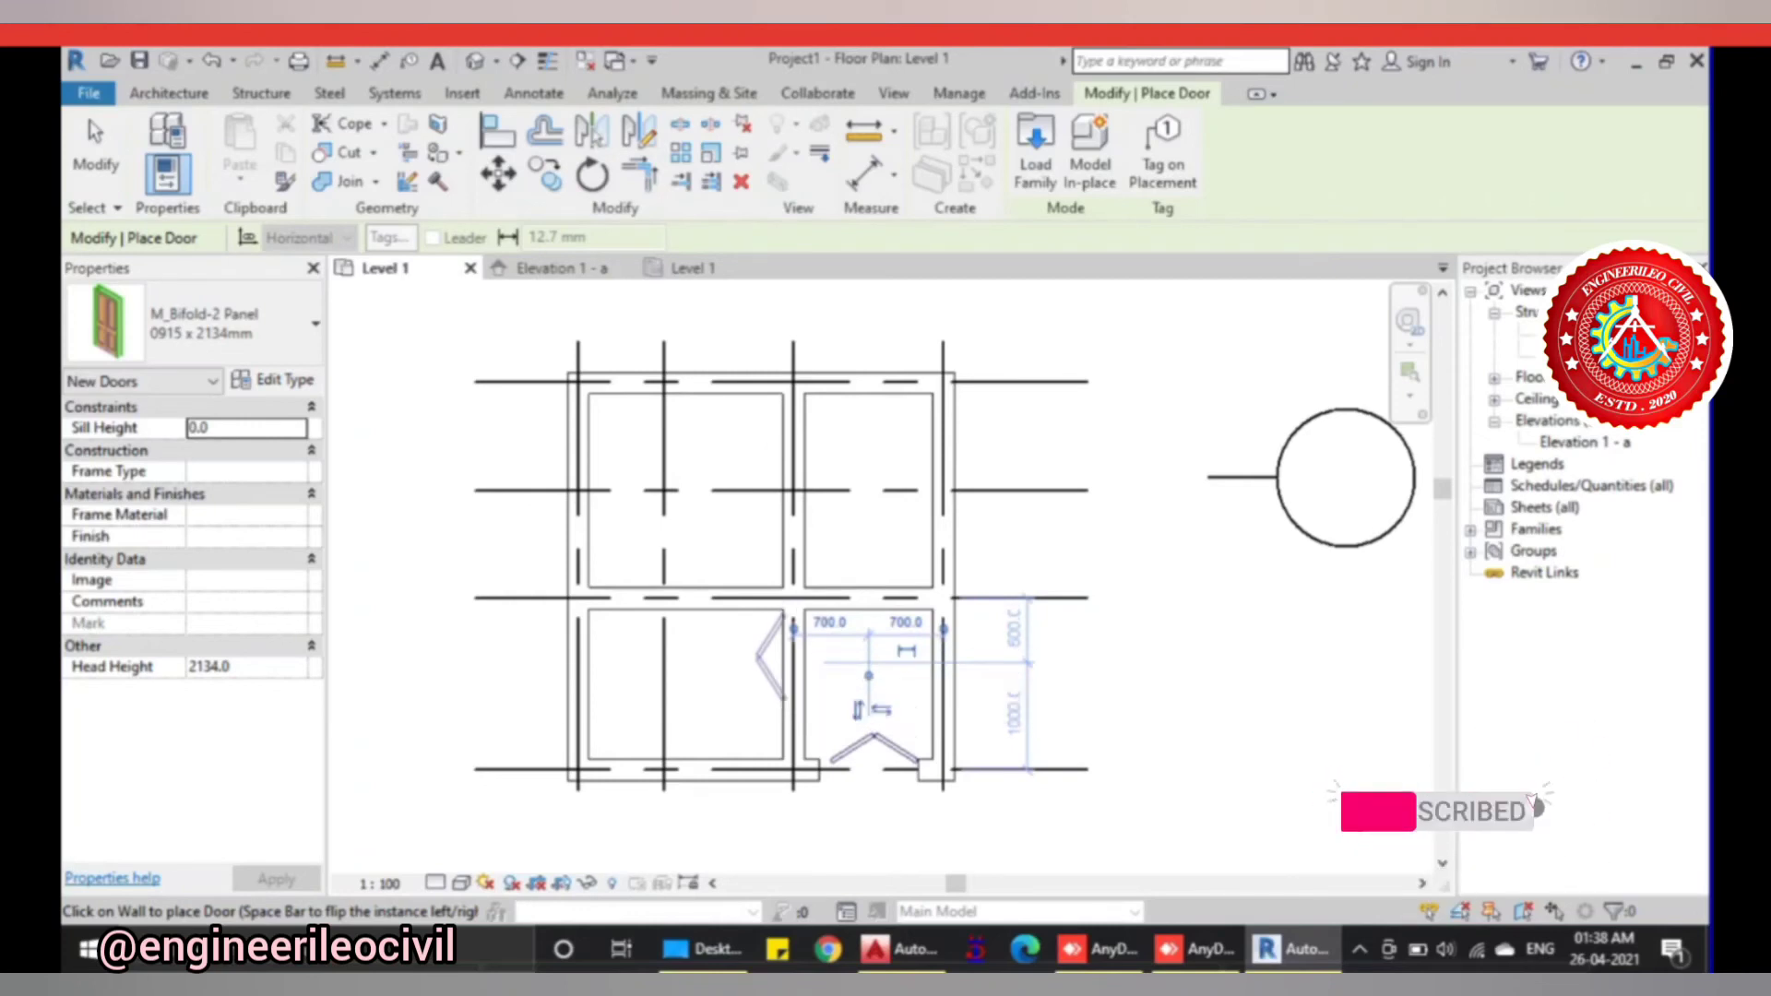
# - Shift the lower partition wall left and delete the first bifold door
pyautogui.press('Escape')
pyautogui.click(794, 683)
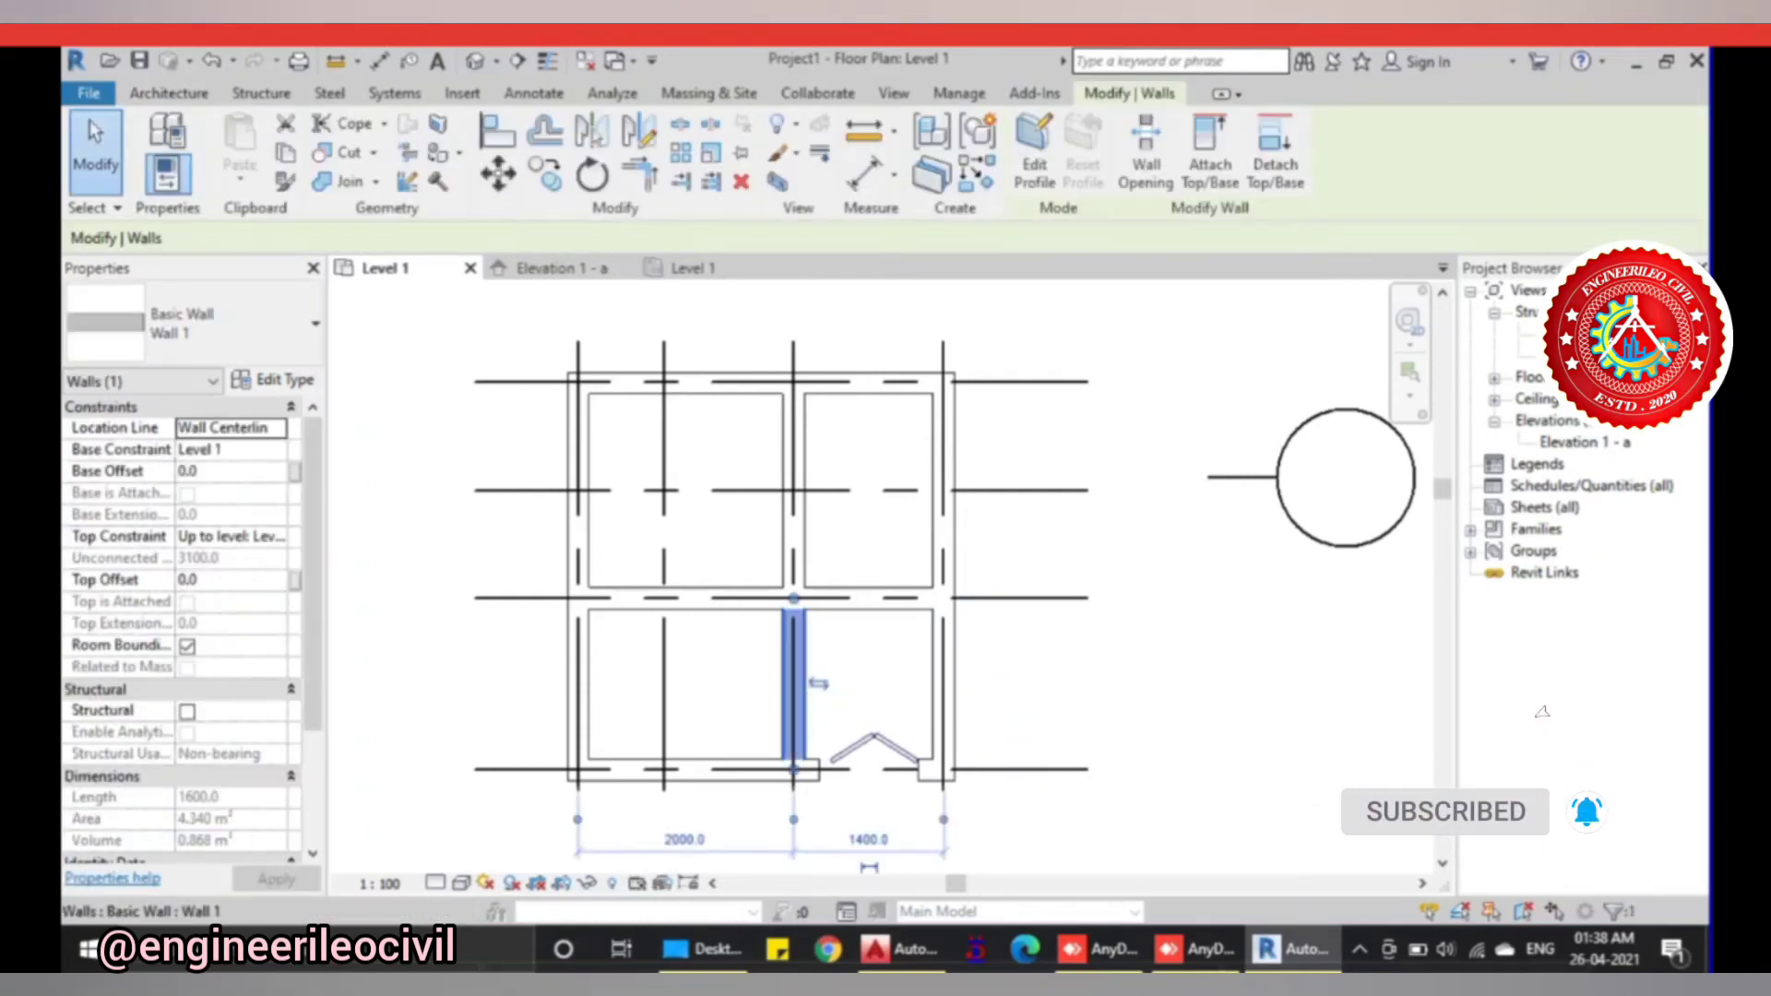
pyautogui.moveTo(818, 683); pyautogui.dragTo(743, 683)
pyautogui.click(872, 752)
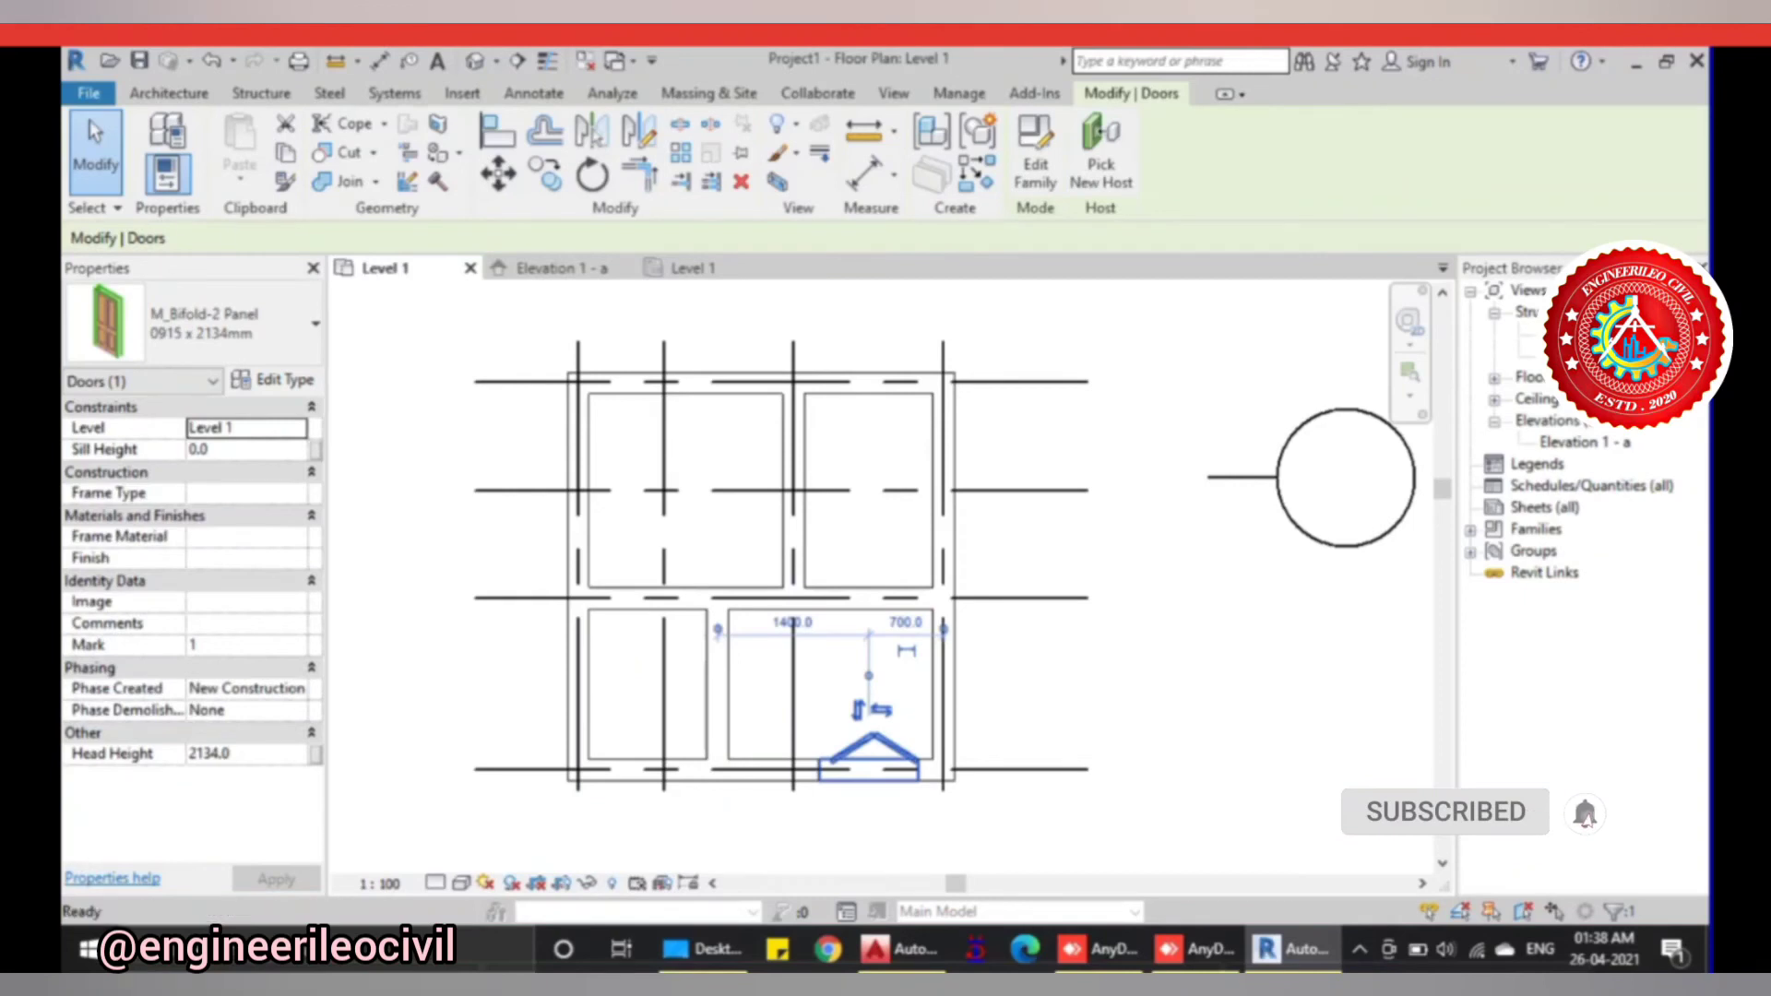
pyautogui.press('Delete')
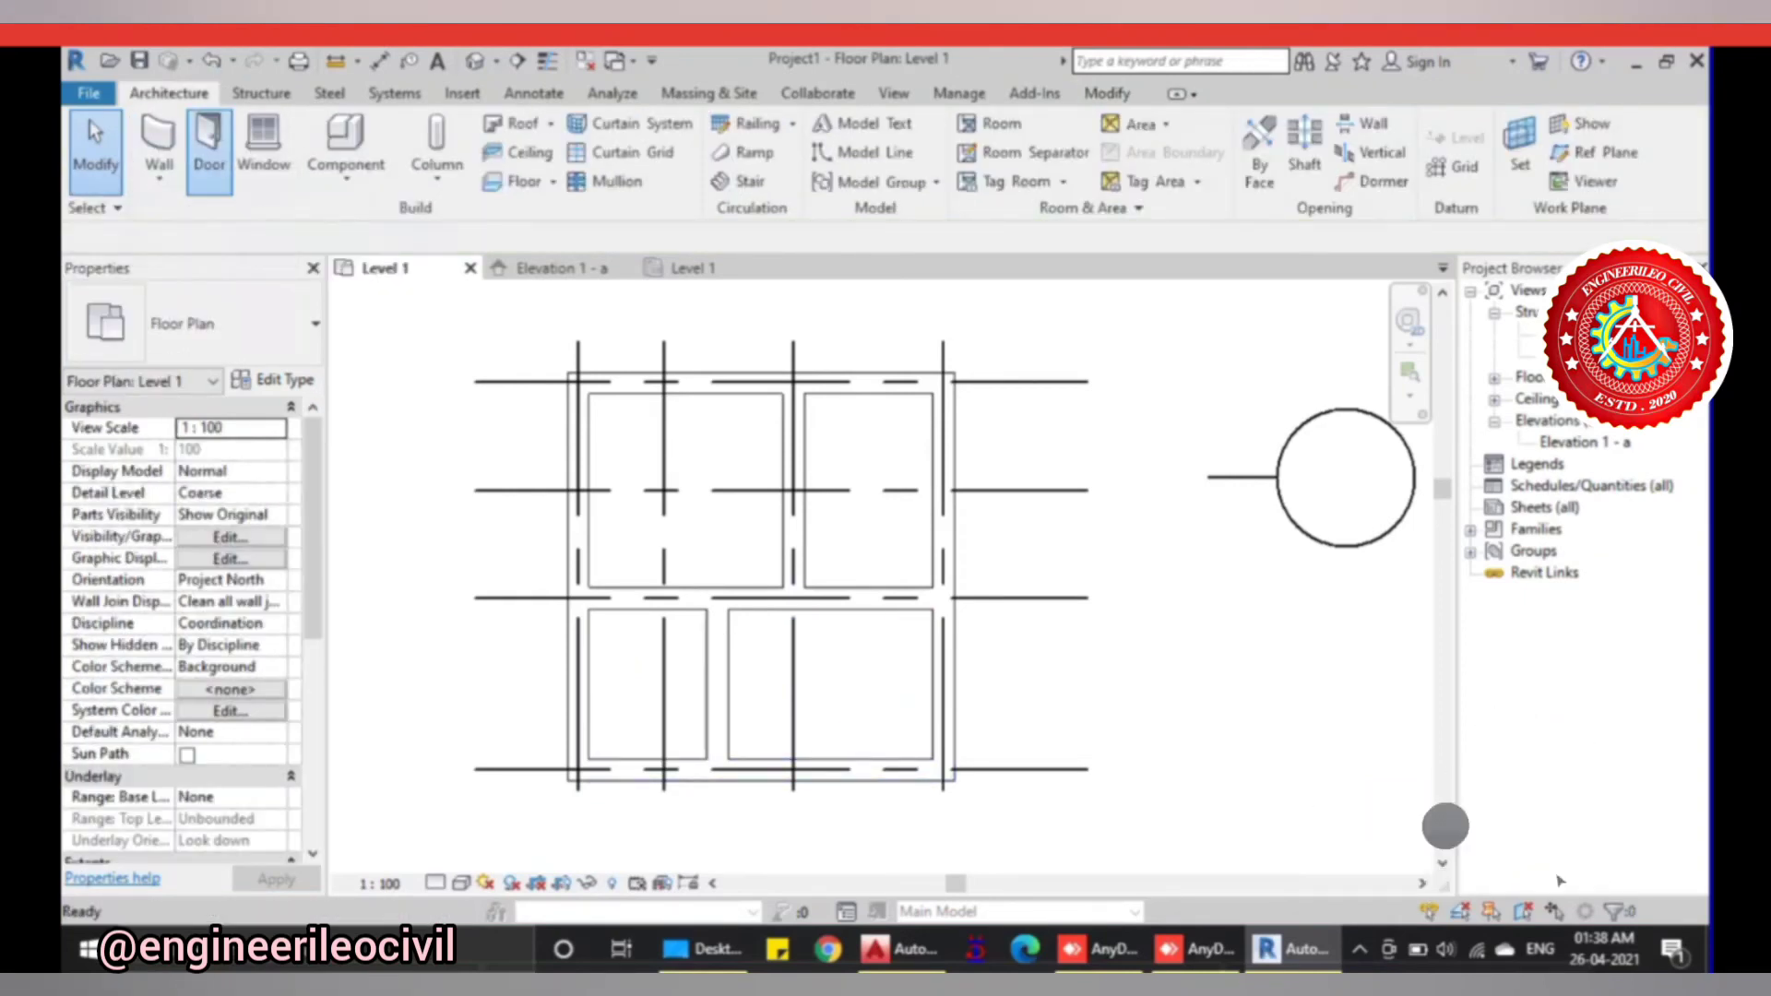
# - Place bifold doors in the lower-left room's bottom wall and the partition between the lower rooms
pyautogui.click(208, 148)
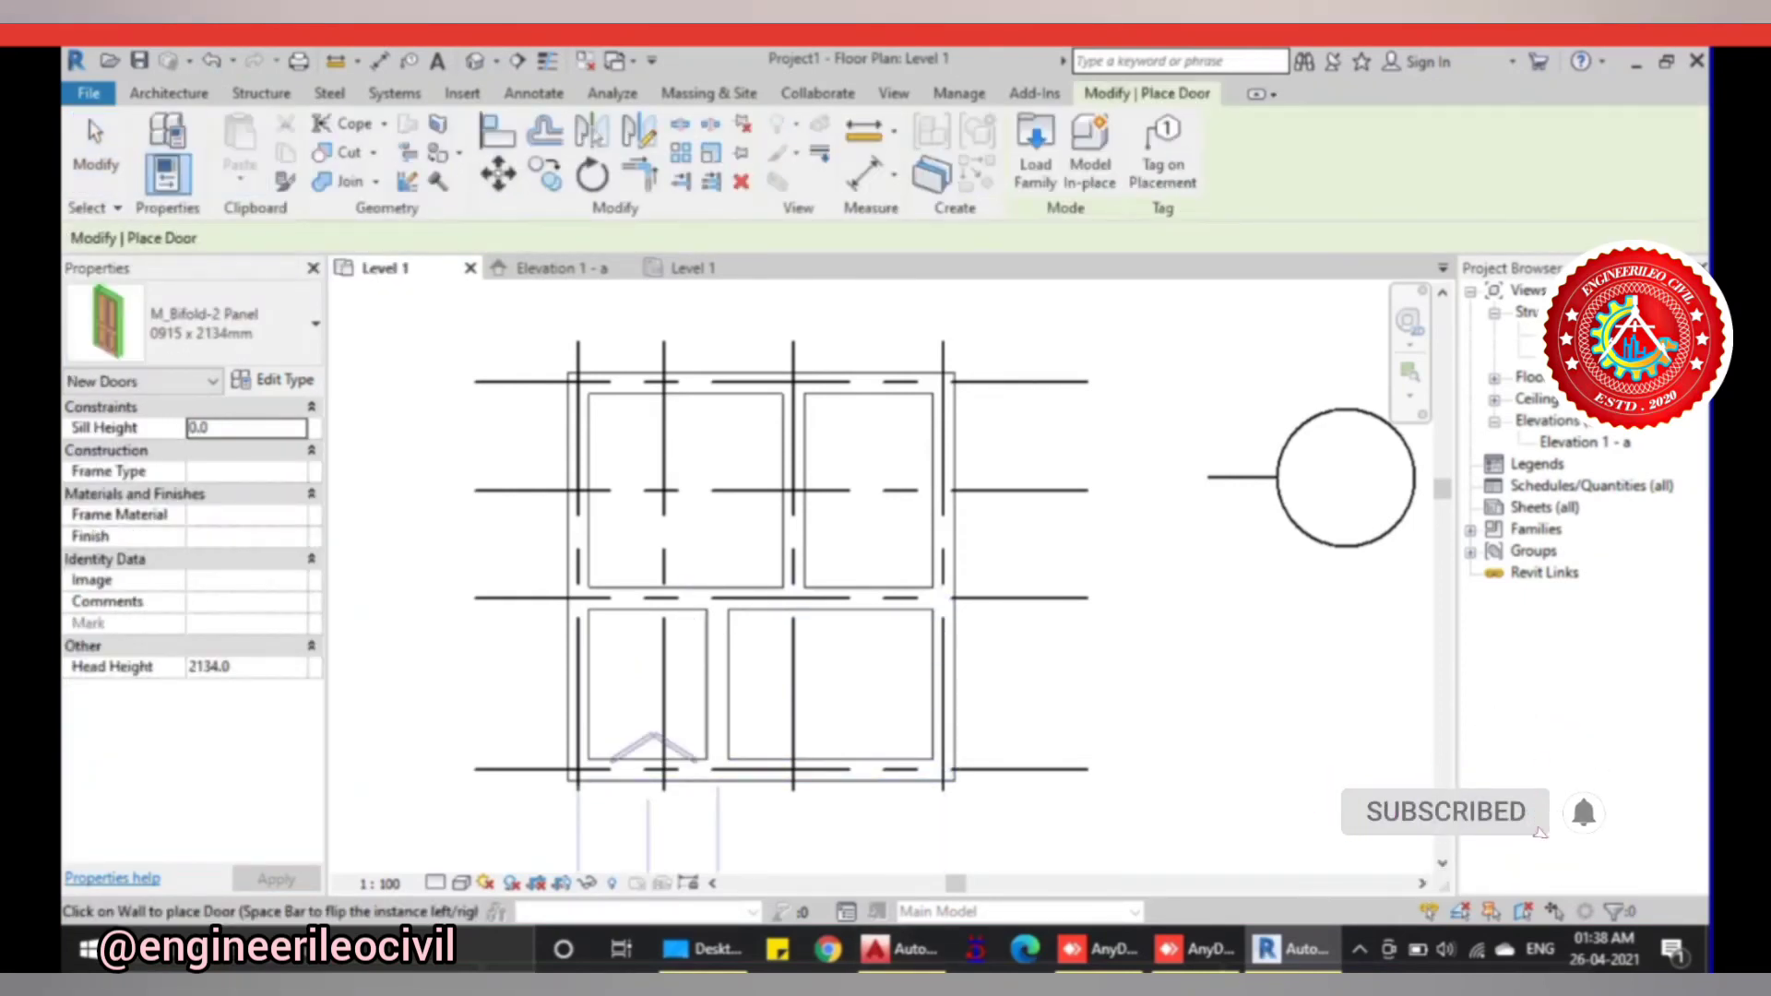
pyautogui.click(651, 765)
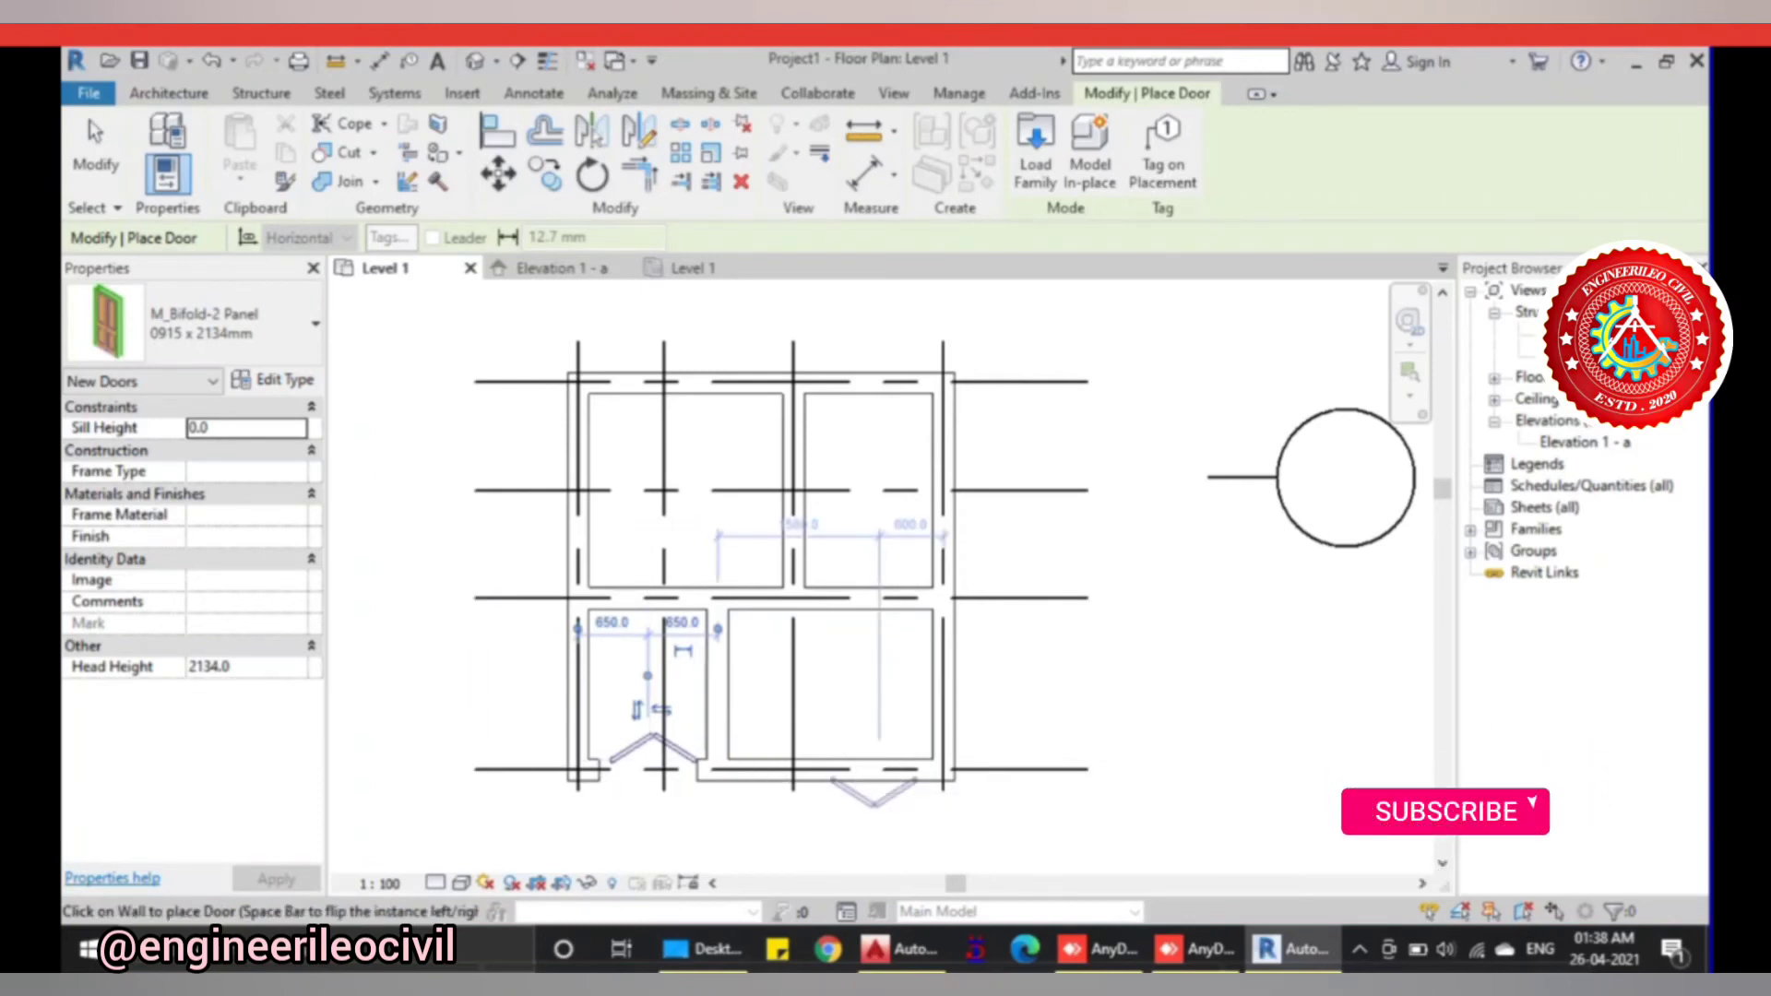
pyautogui.click(859, 537)
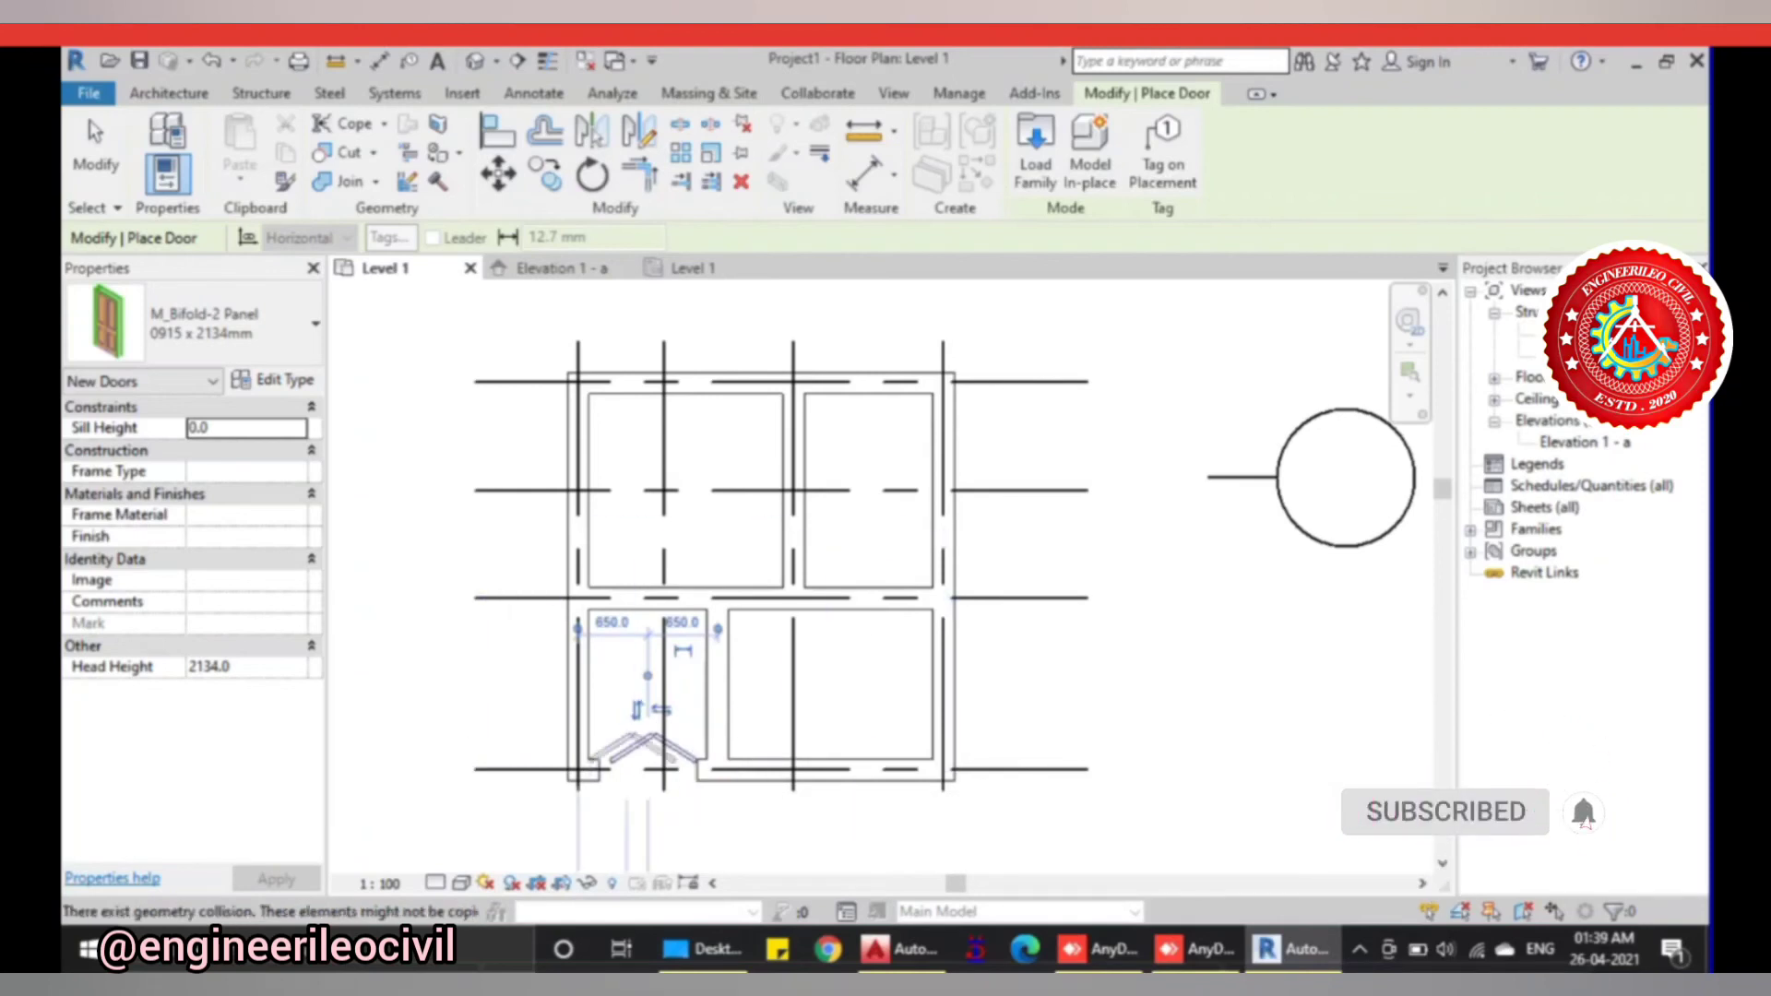
pyautogui.click(648, 752)
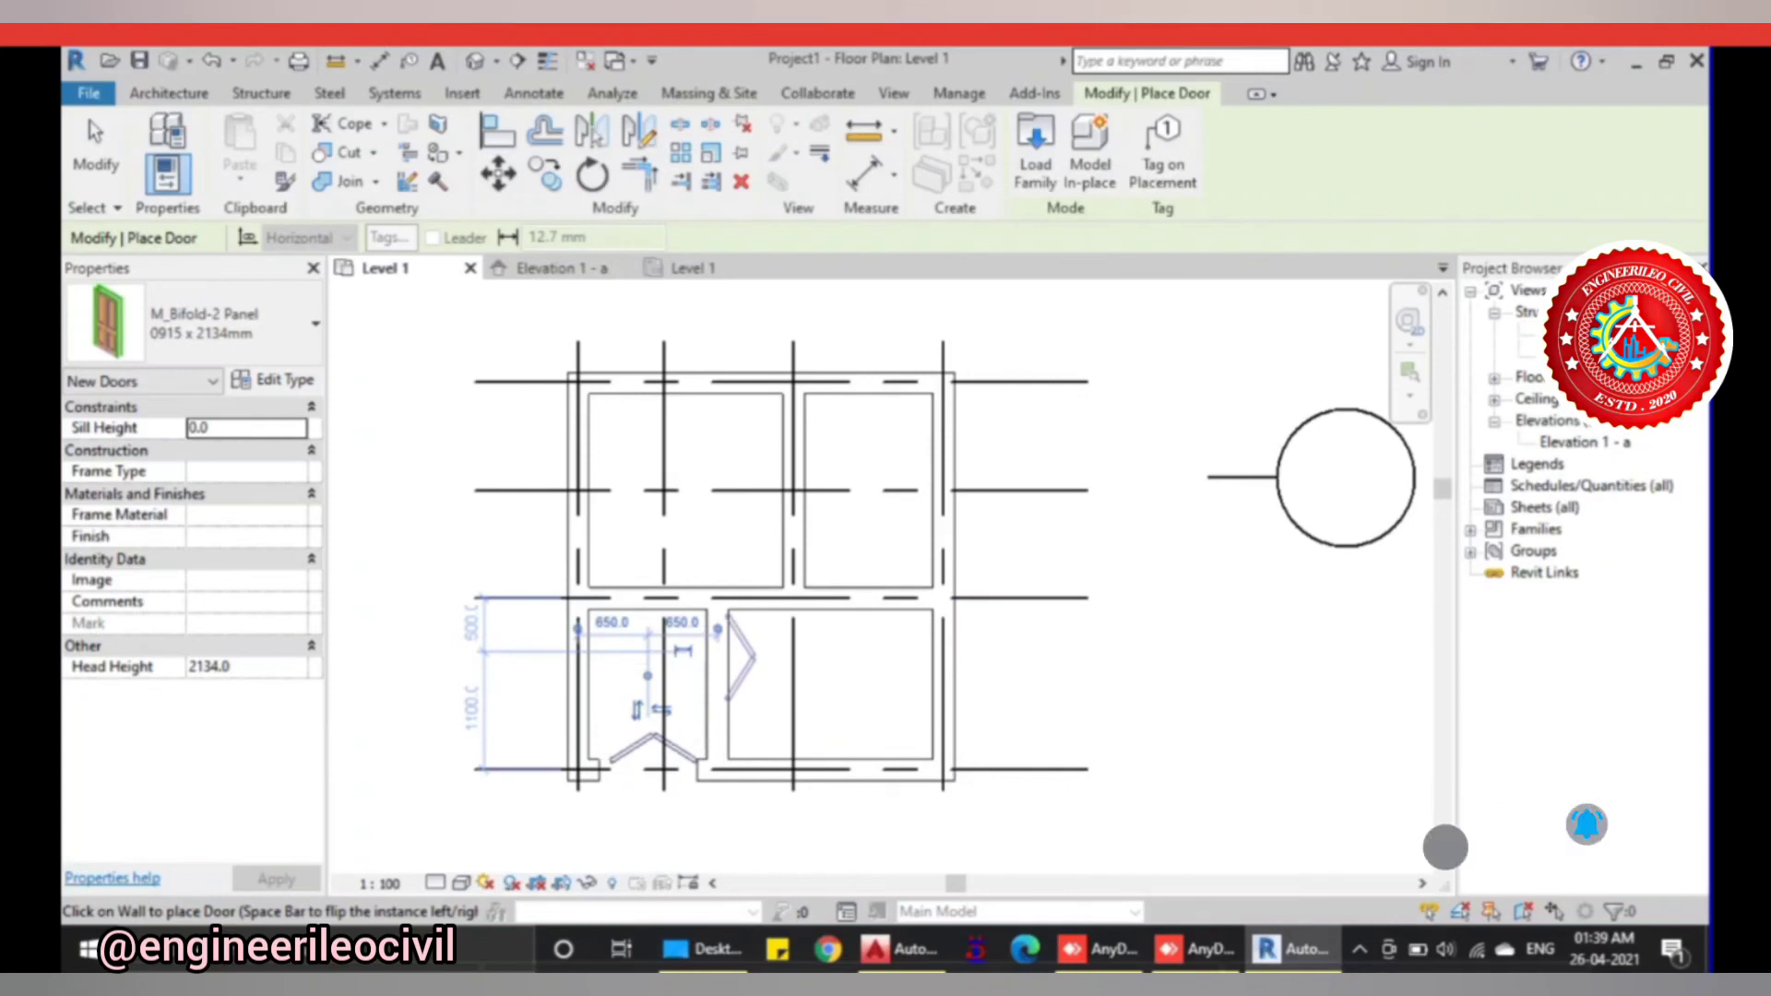
pyautogui.click(724, 664)
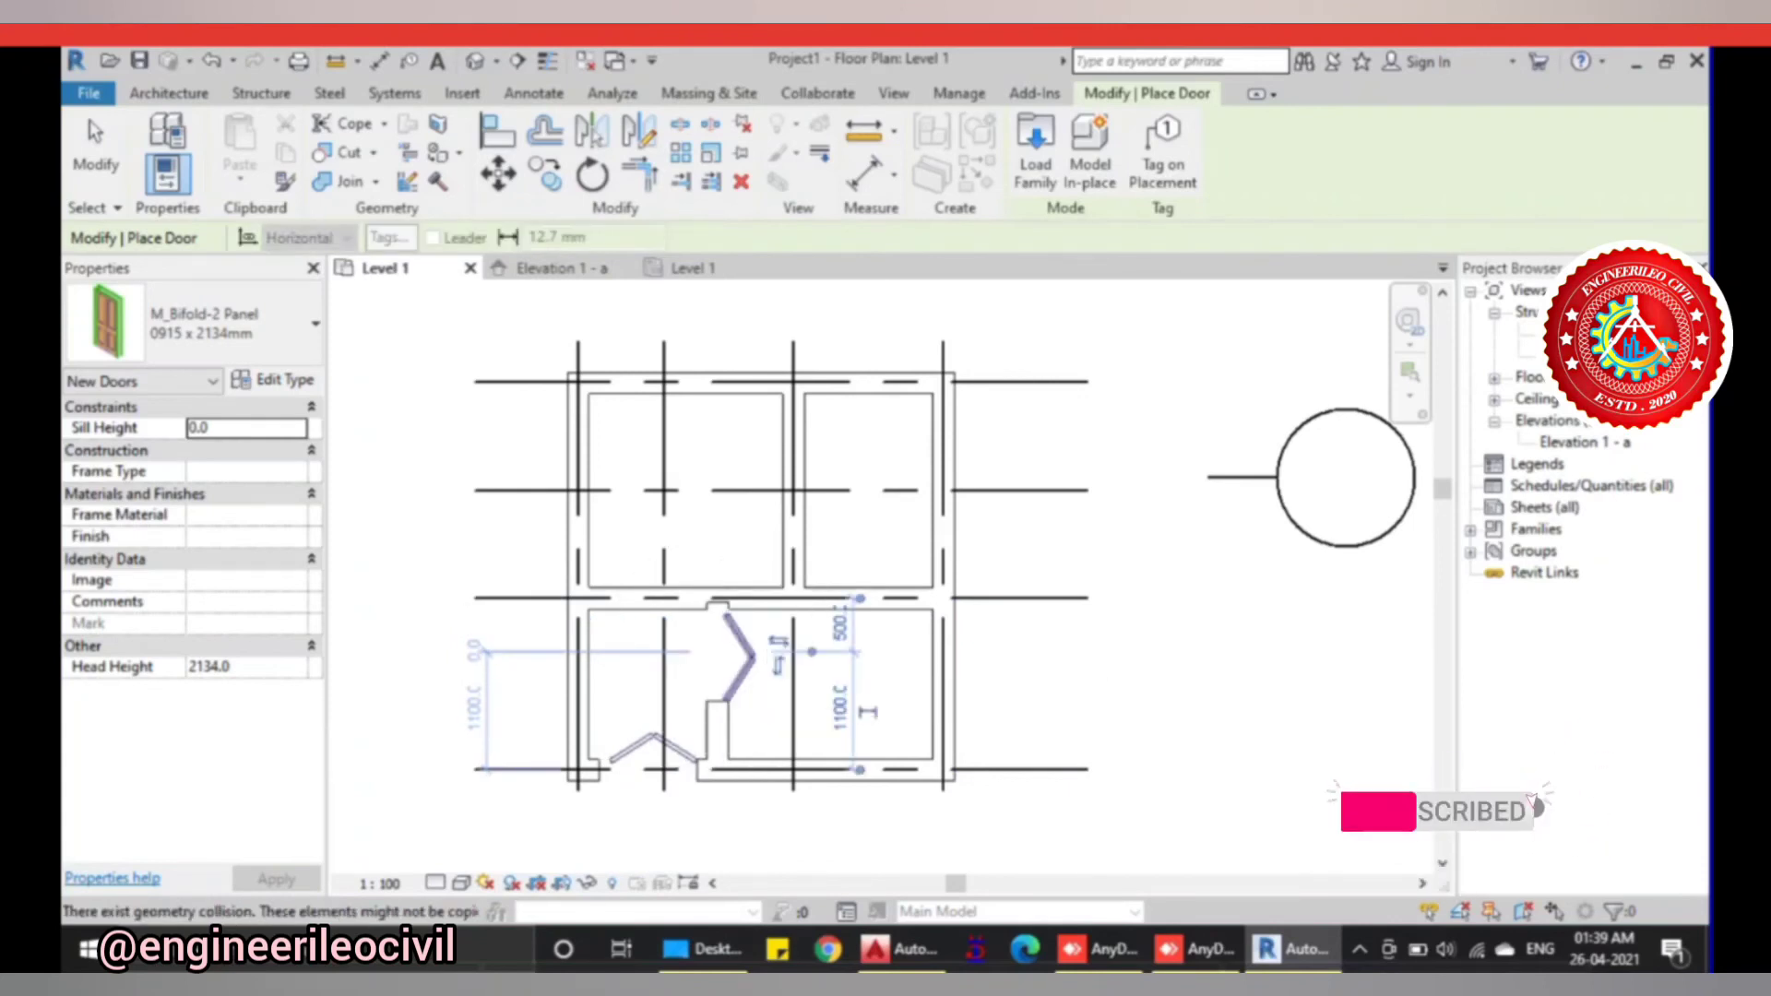
pyautogui.press('Escape')
pyautogui.press('Escape')
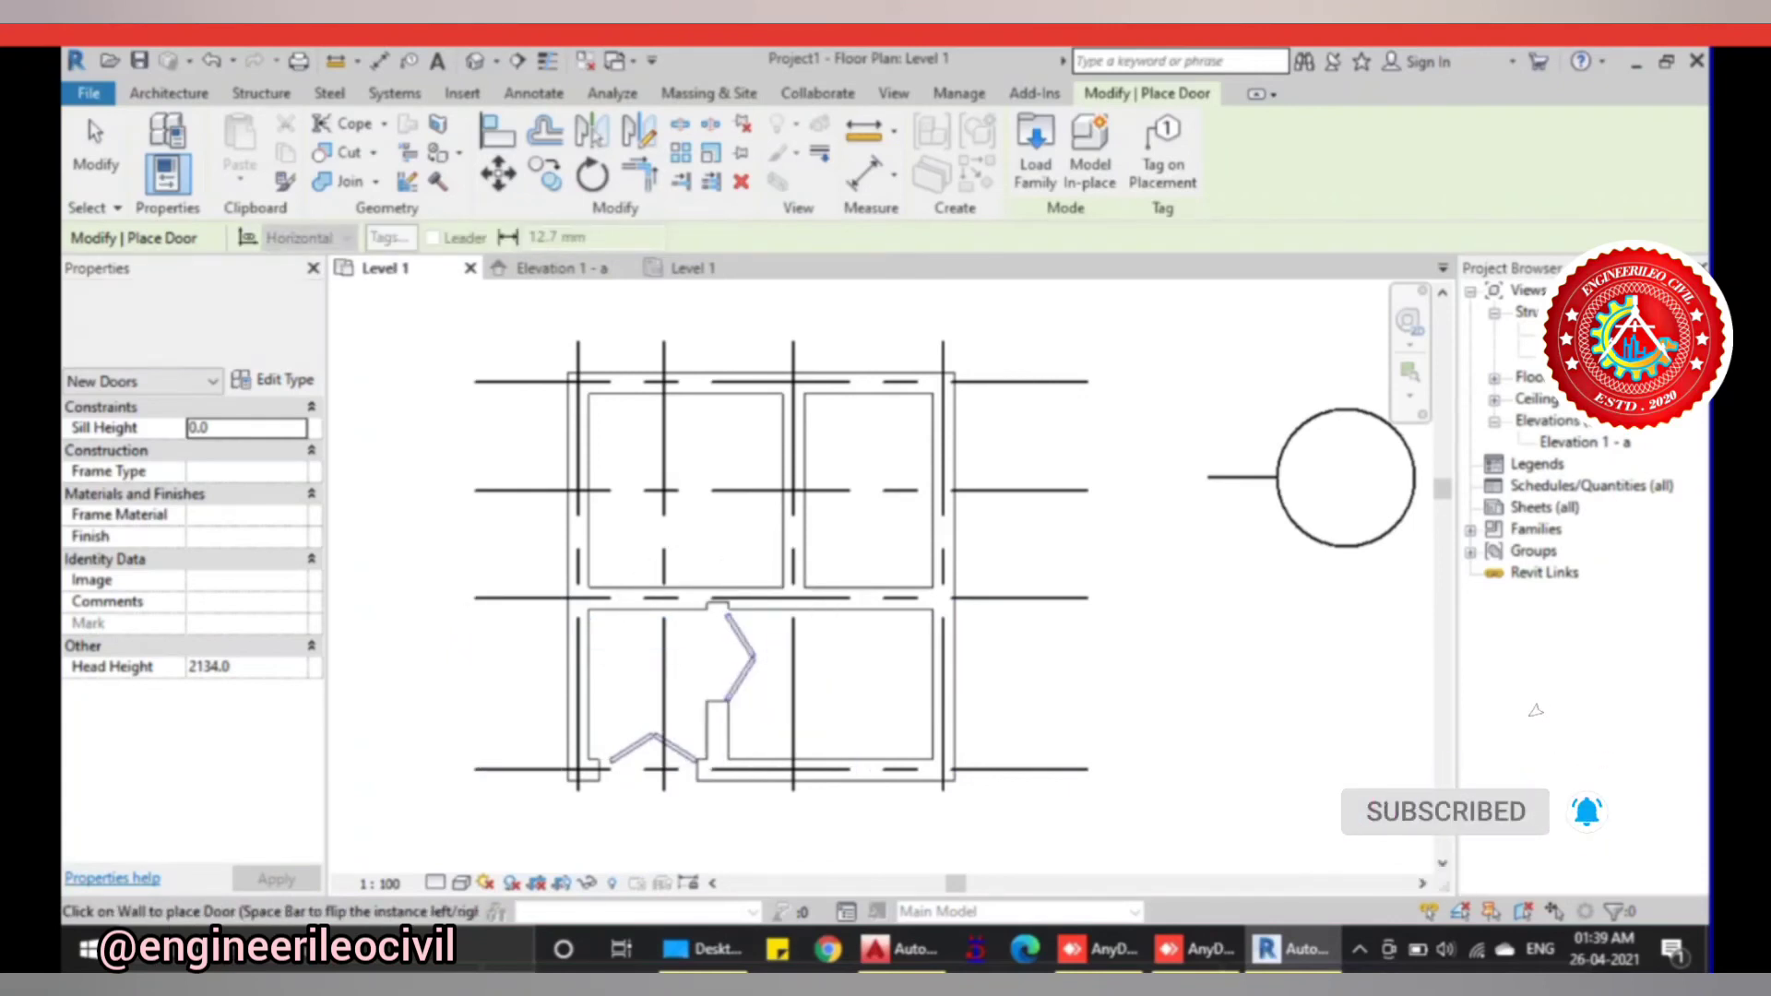
# - Trim the middle wall back to the centre partition and draw a horizontal wall across the right room
pyautogui.click(830, 598)
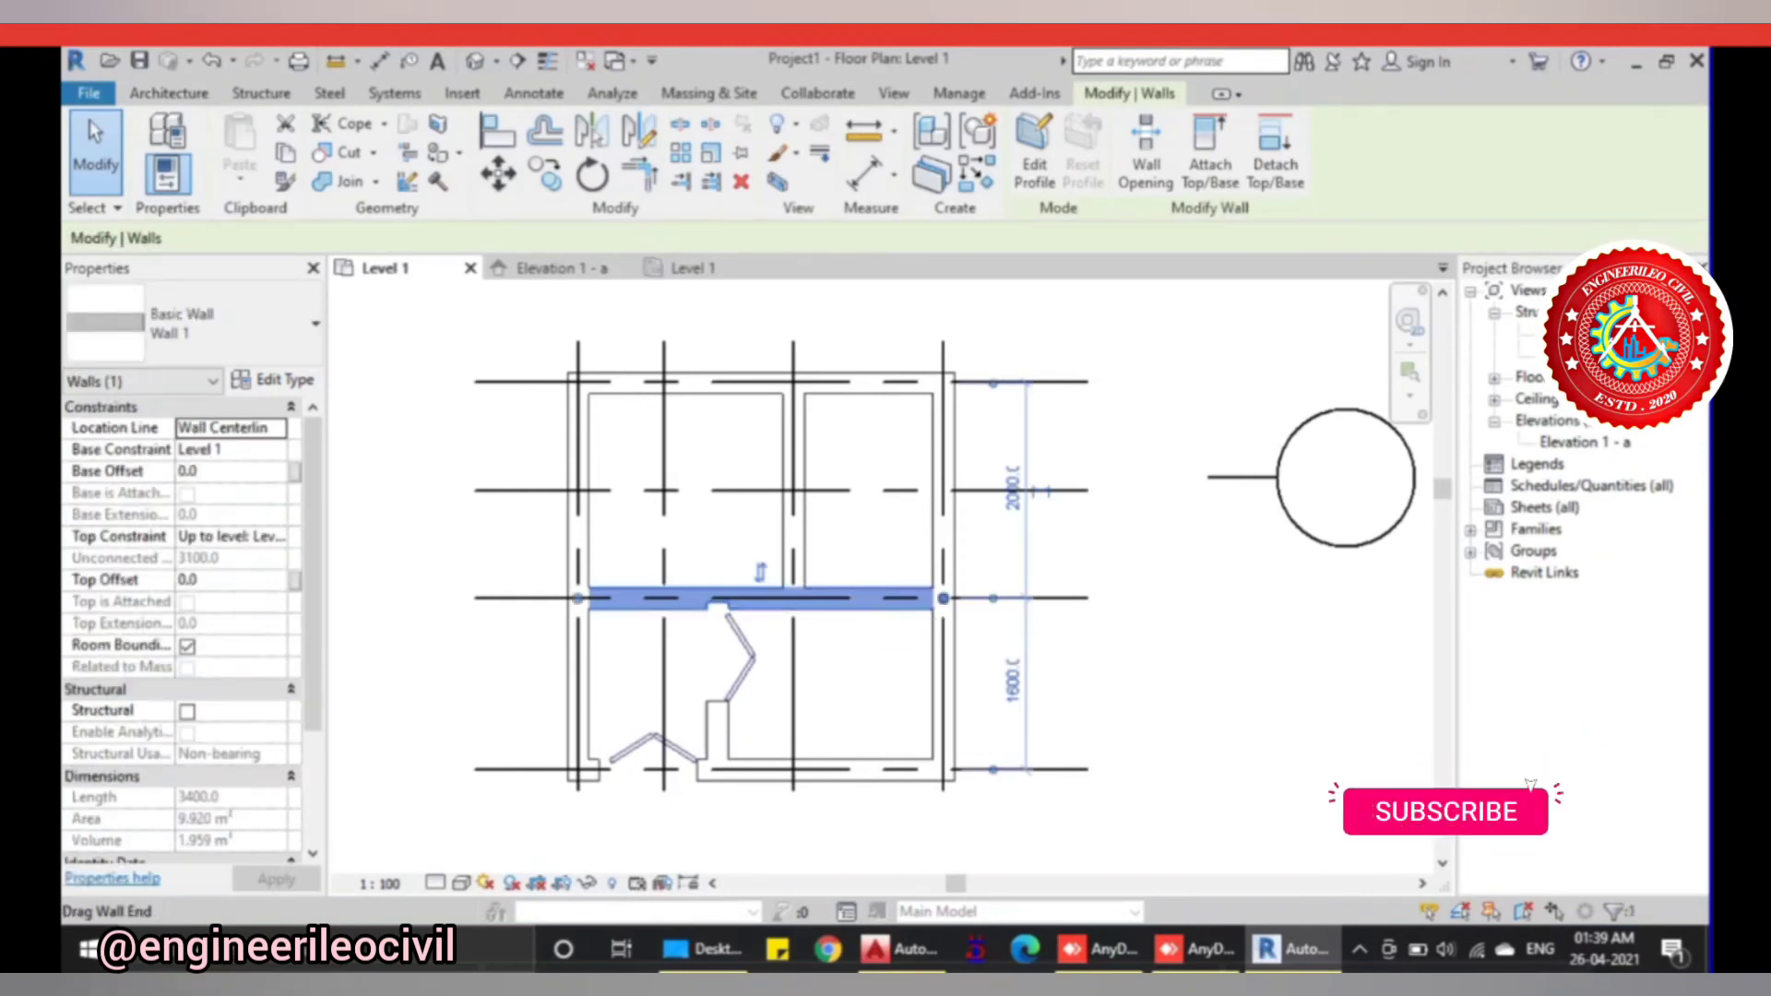
pyautogui.moveTo(943, 598); pyautogui.dragTo(793, 598)
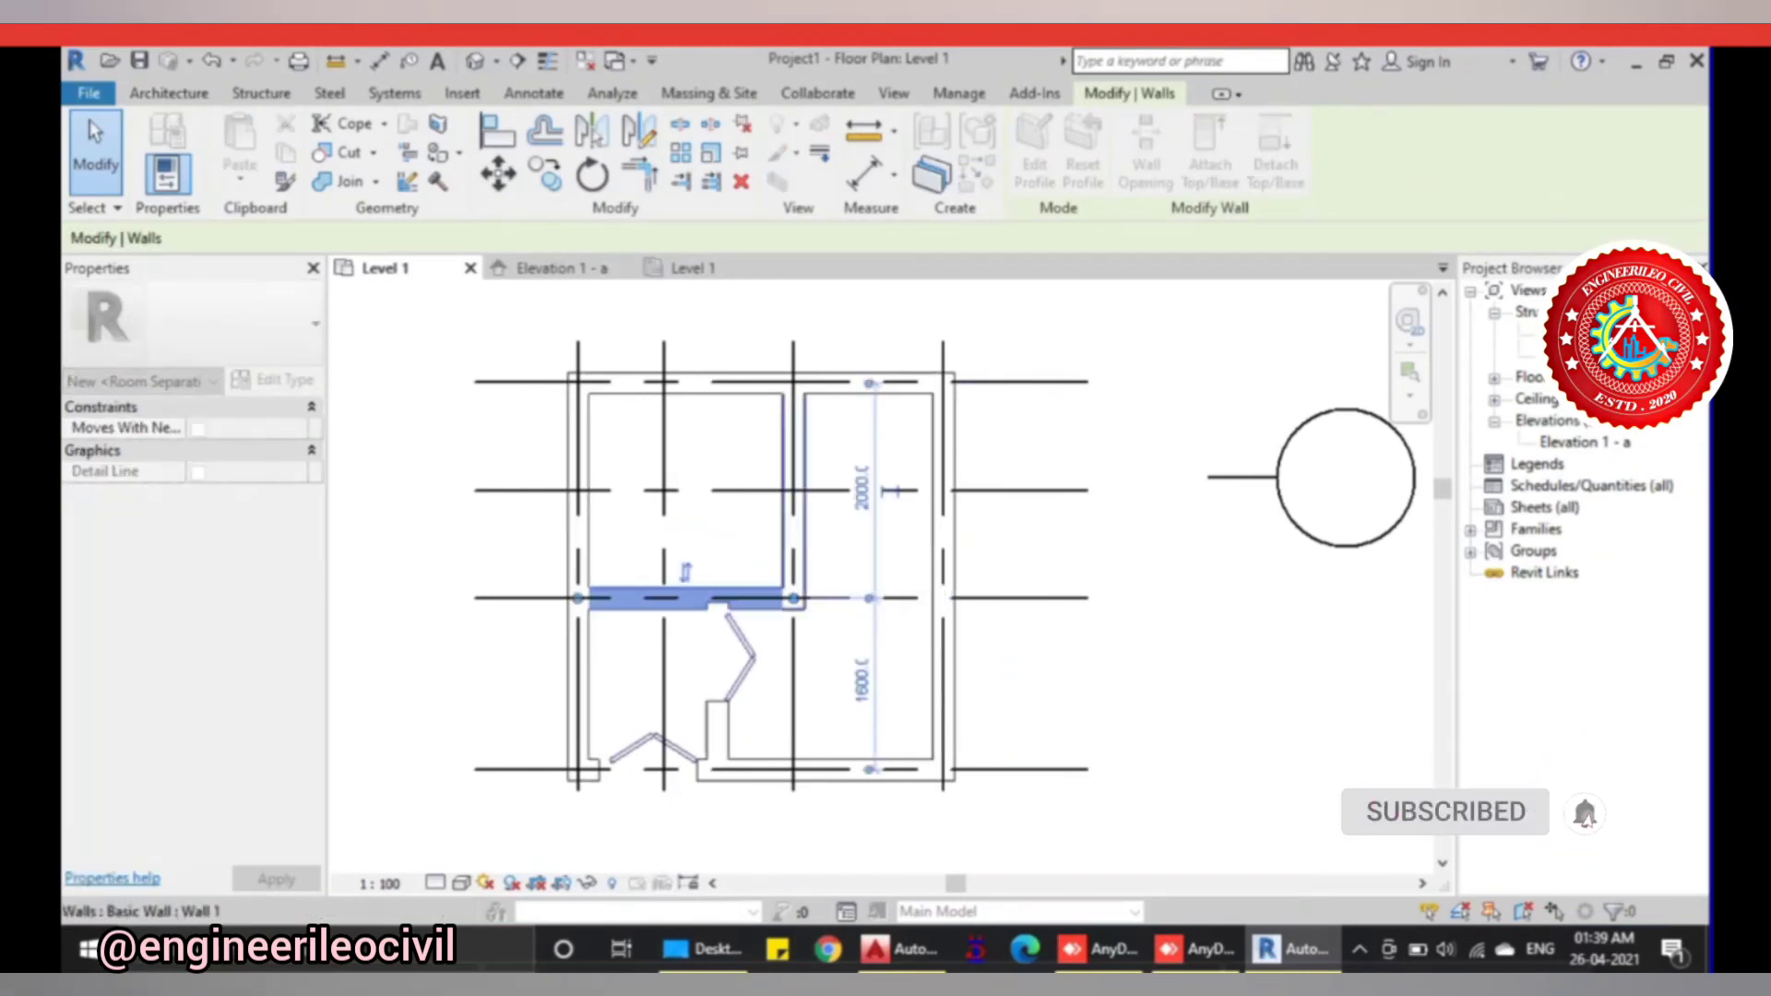
pyautogui.press('w')
pyautogui.press('a')
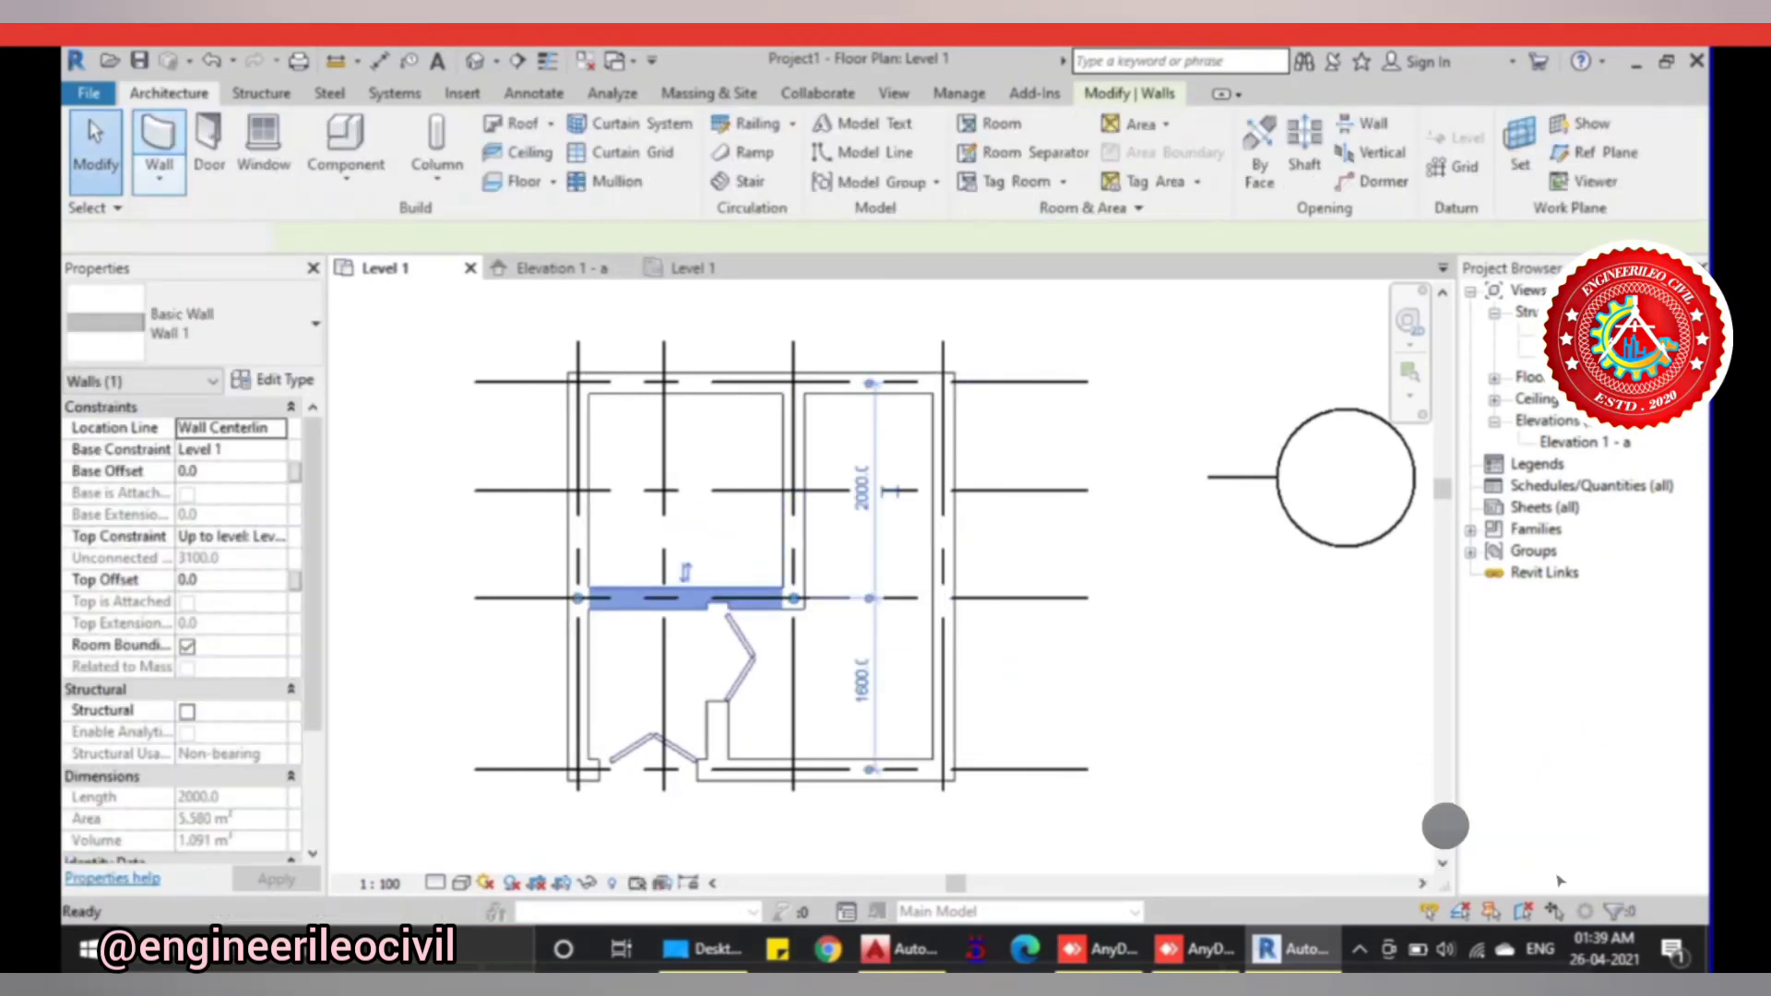
pyautogui.click(793, 533)
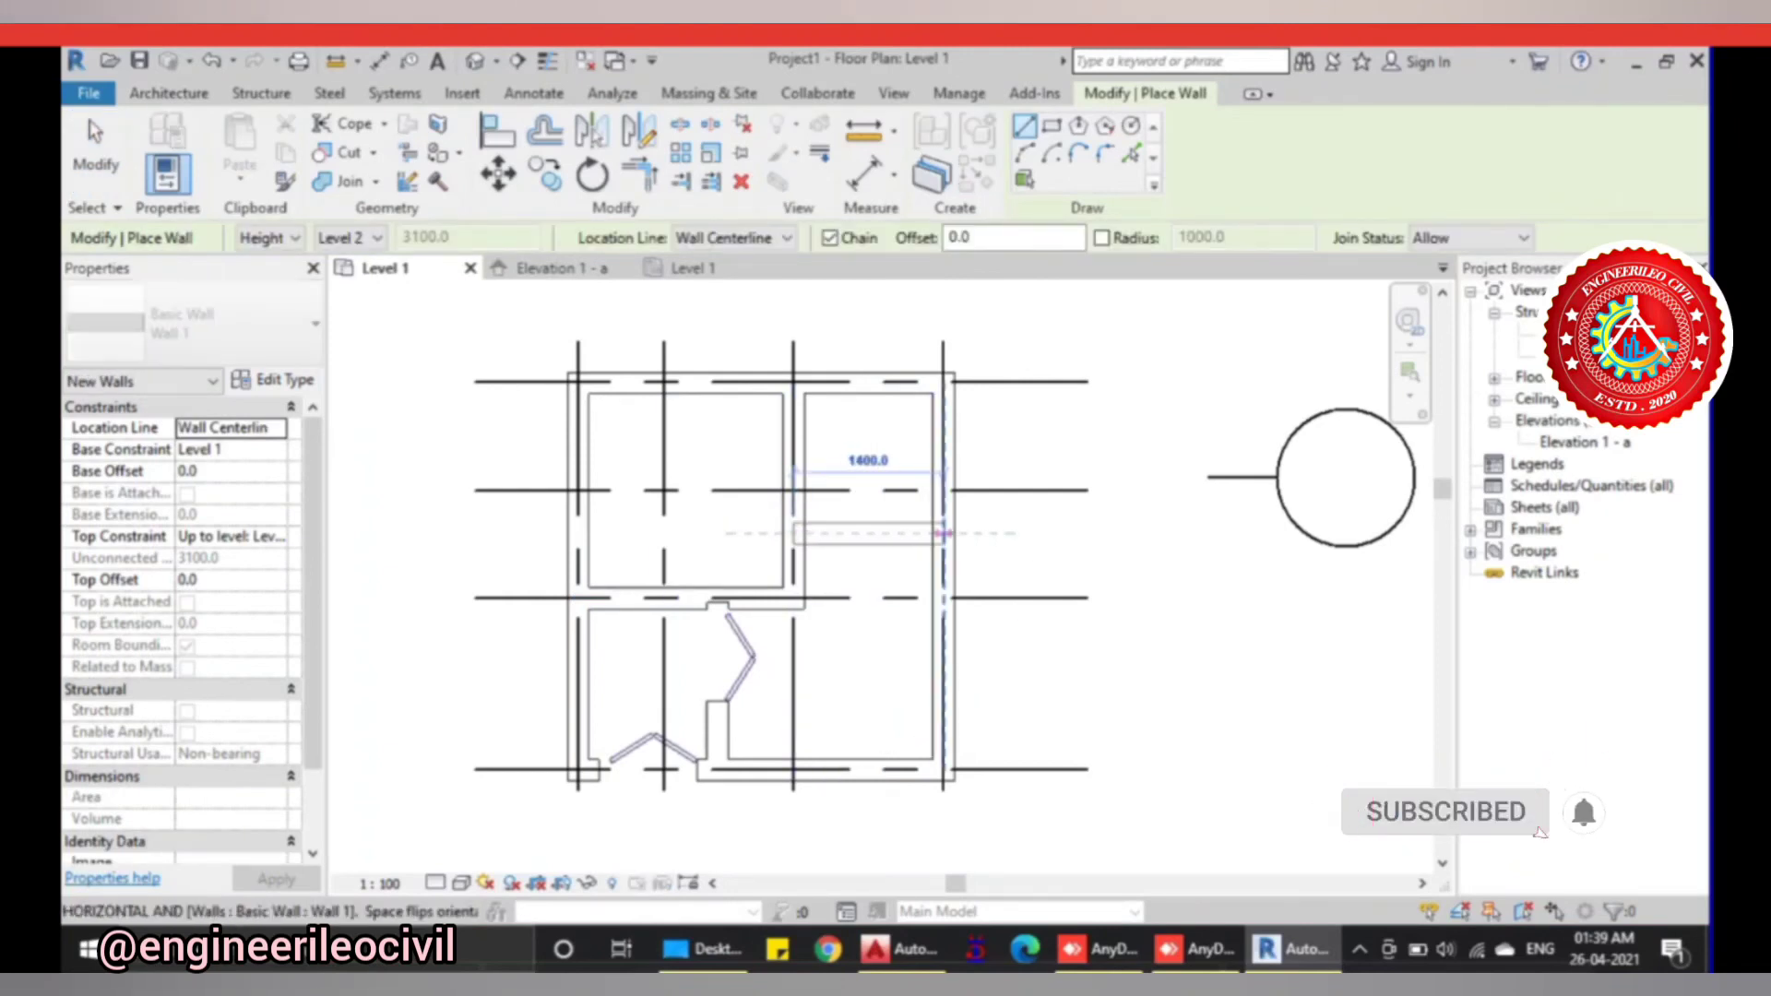
pyautogui.click(943, 533)
pyautogui.press('Escape')
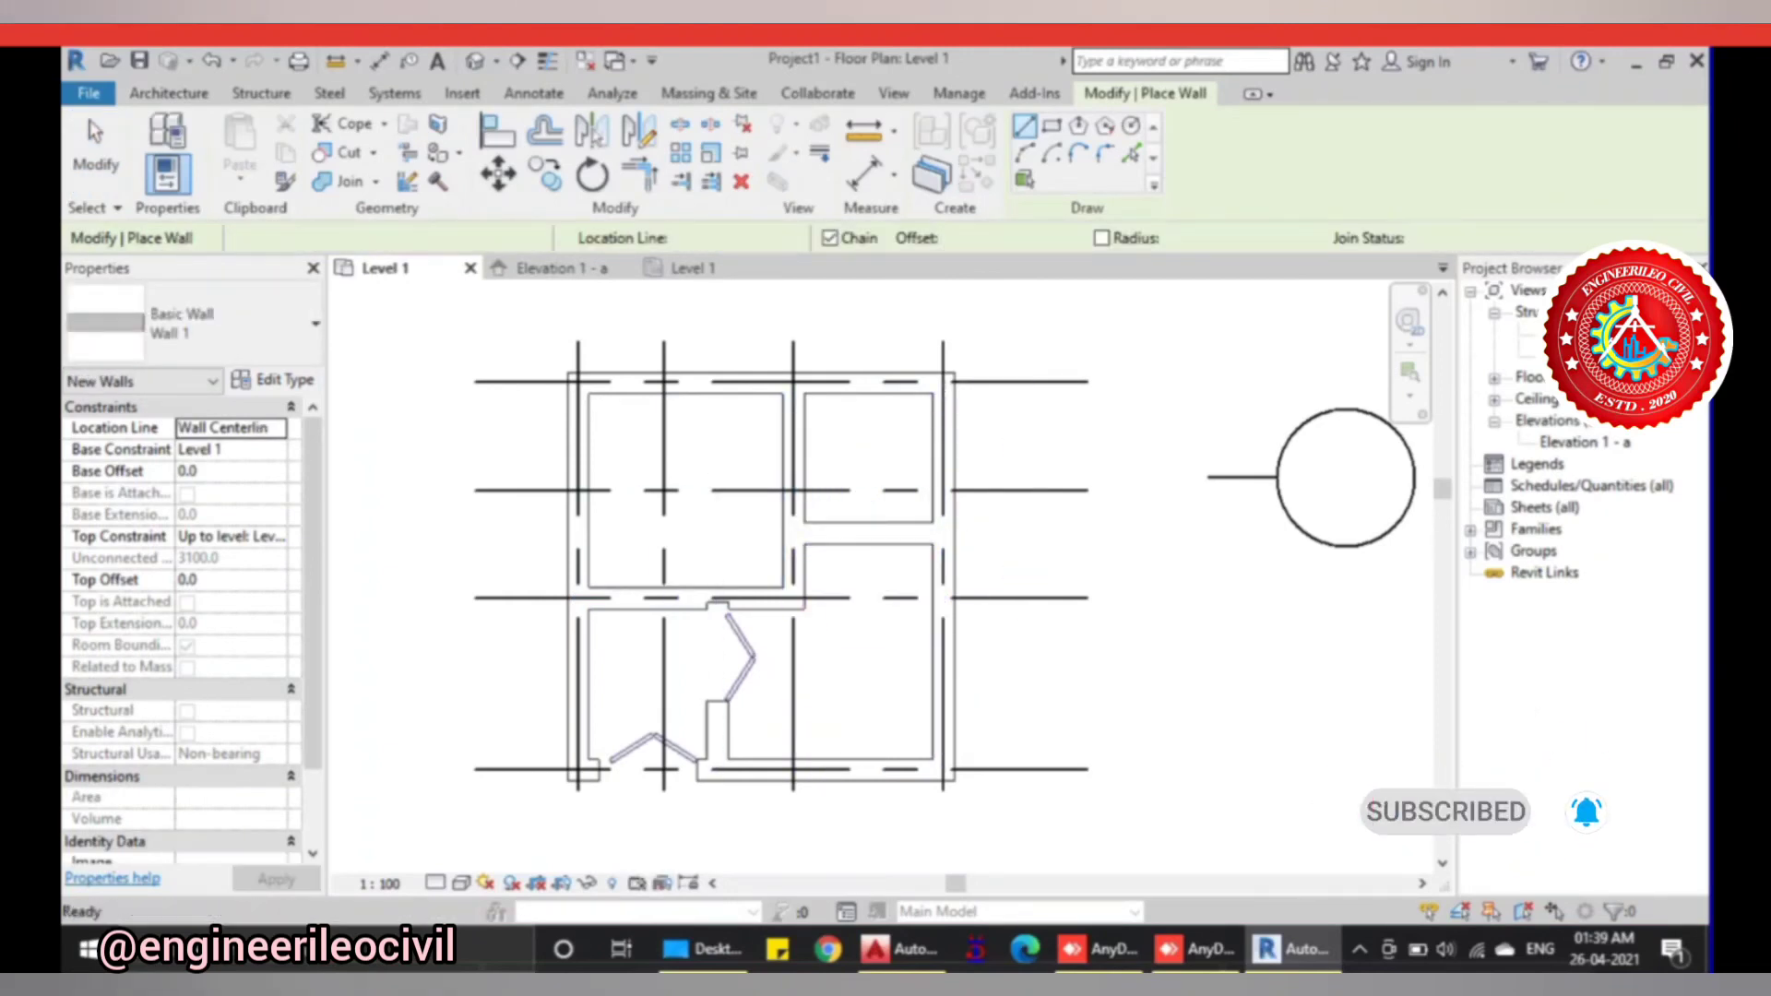
# - Flip the new horizontal wall and move it up to split the right side 1000/1000
pyautogui.press('Escape')
pyautogui.click(867, 533)
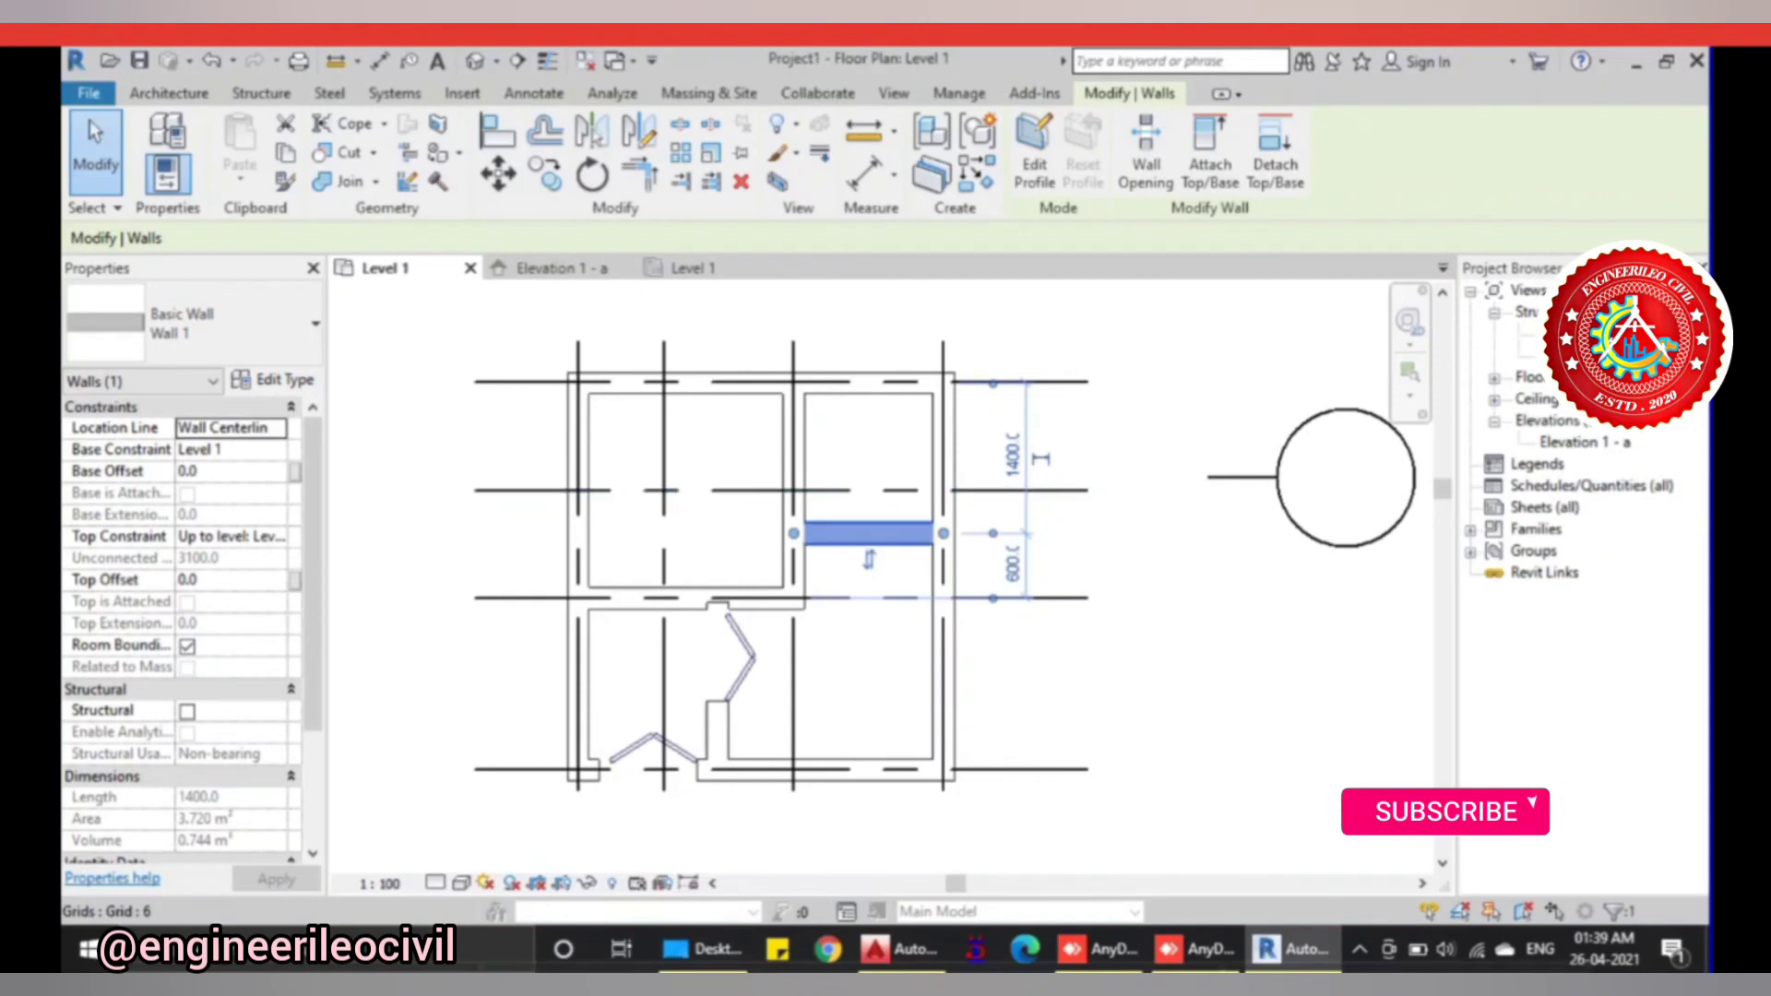
pyautogui.press('space')
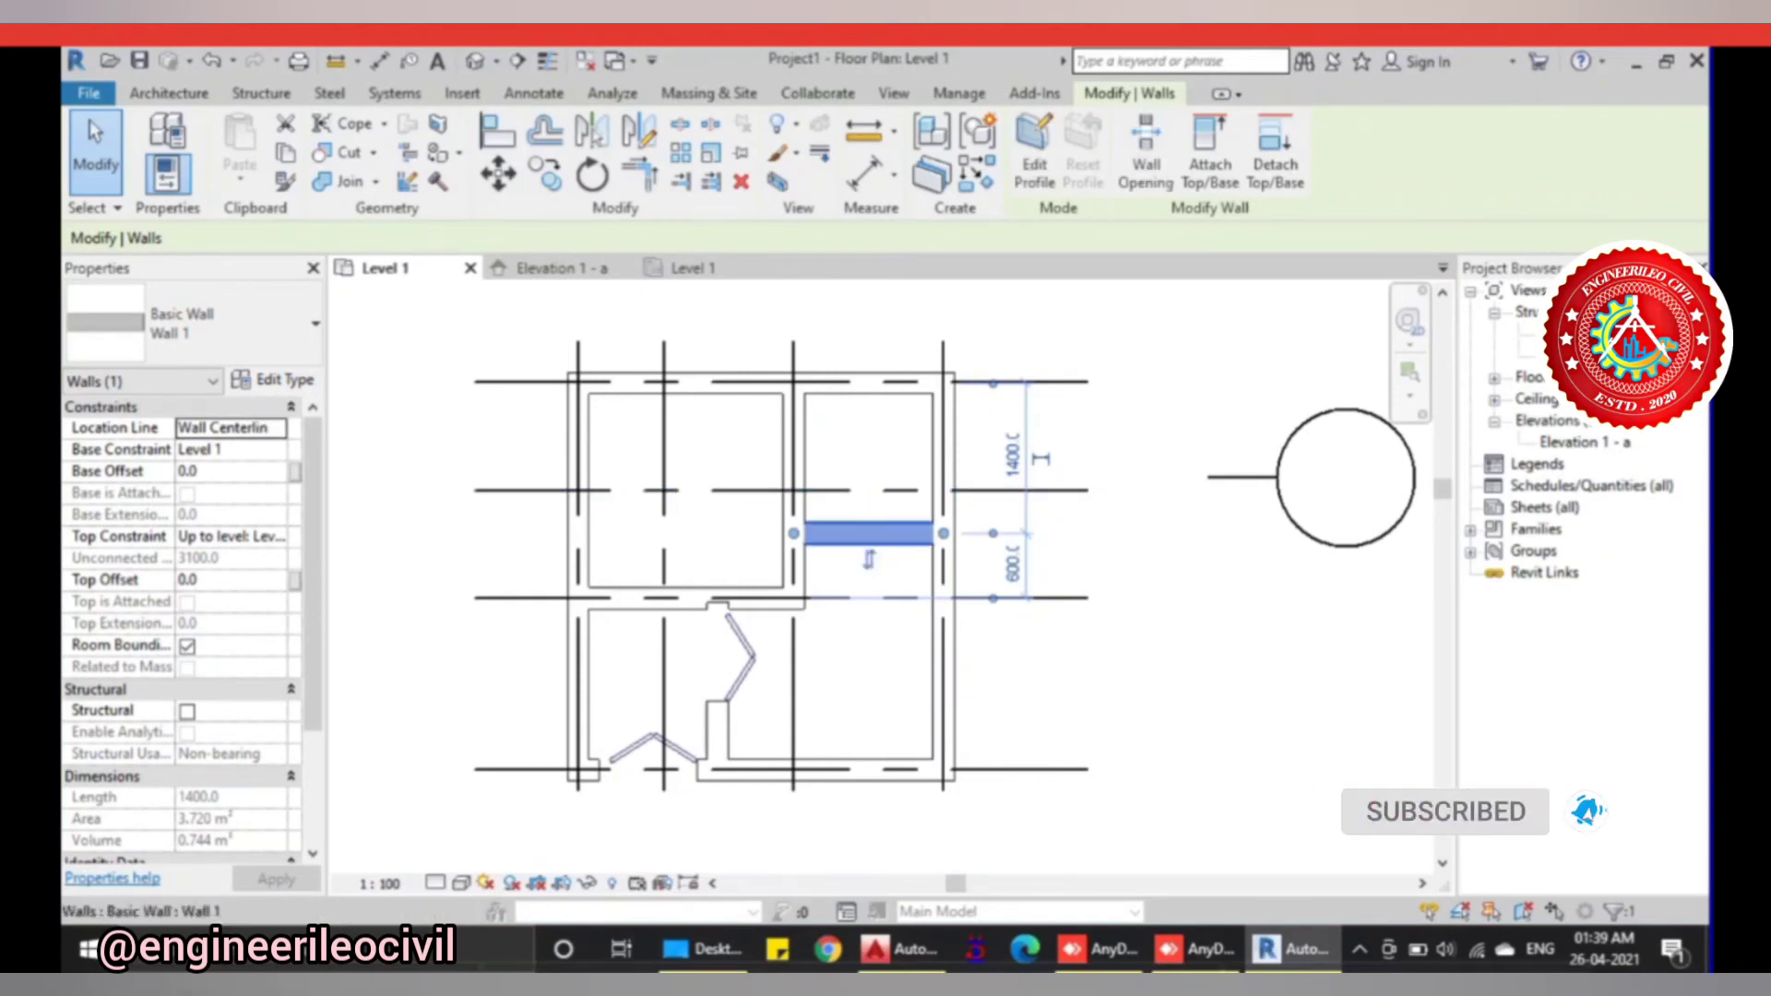
pyautogui.moveTo(835, 540); pyautogui.dragTo(736, 533)
pyautogui.press('Escape')
pyautogui.click(208, 147)
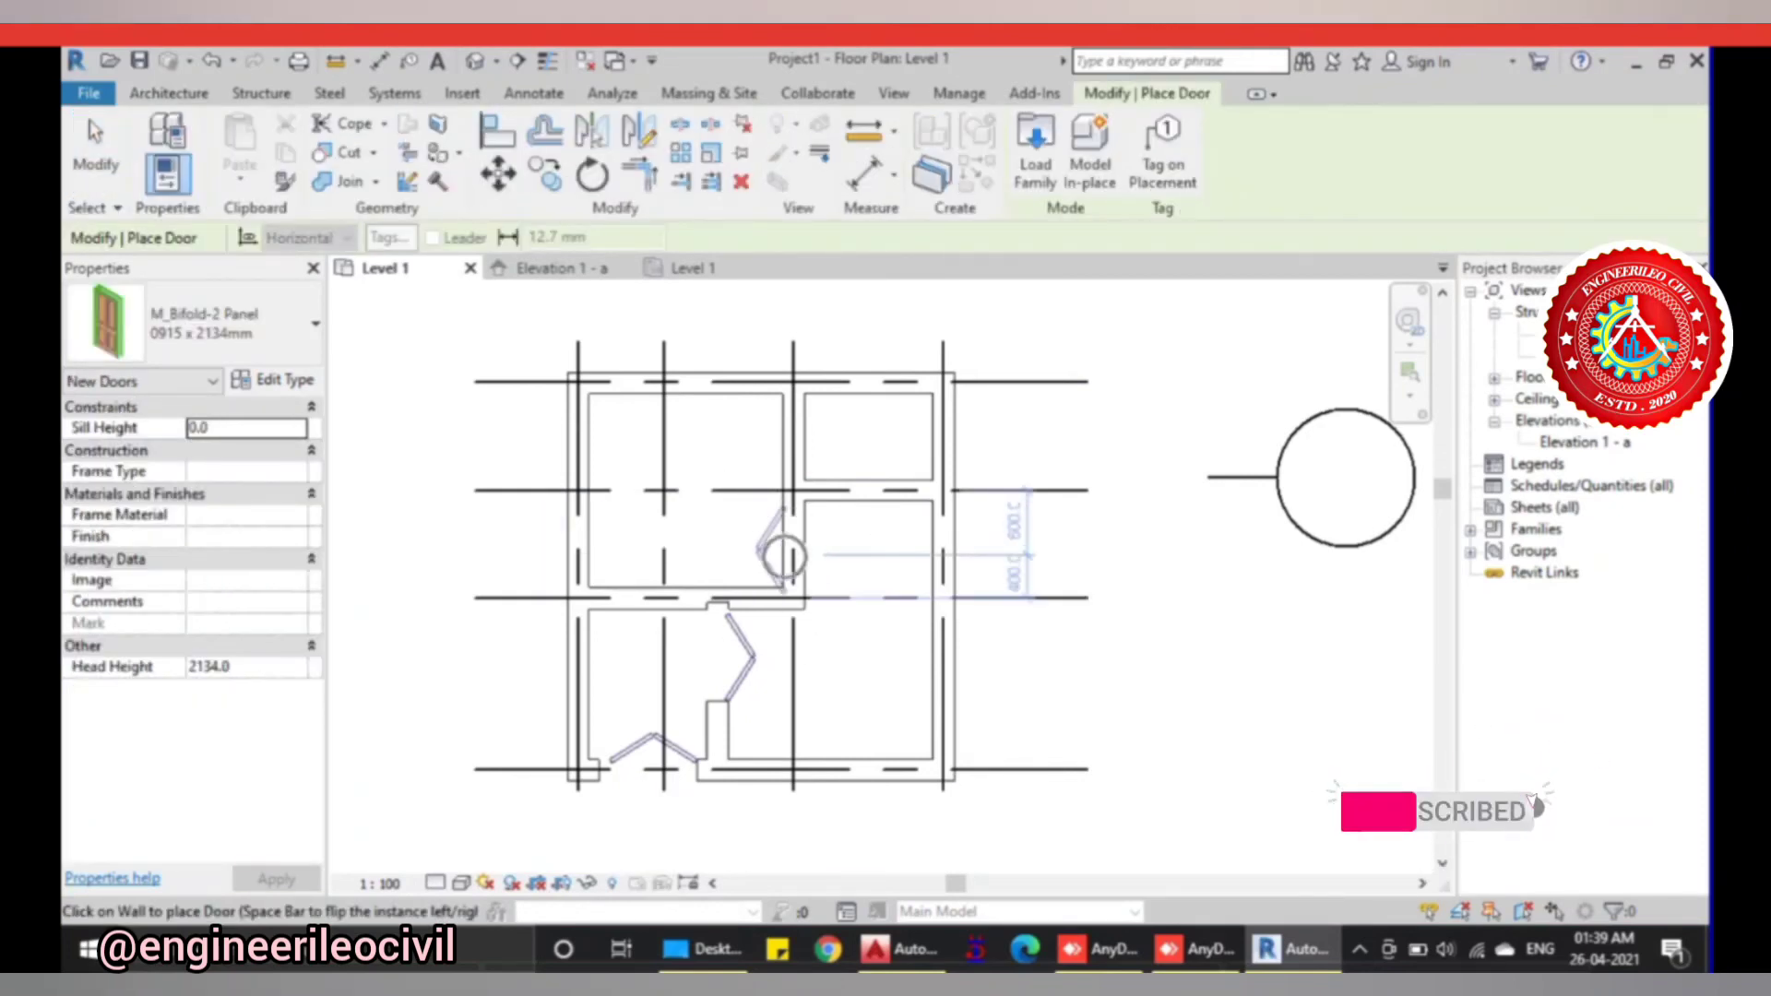
# - Place a bifold door in the central partition between the upper-left room and the right room
pyautogui.click(784, 545)
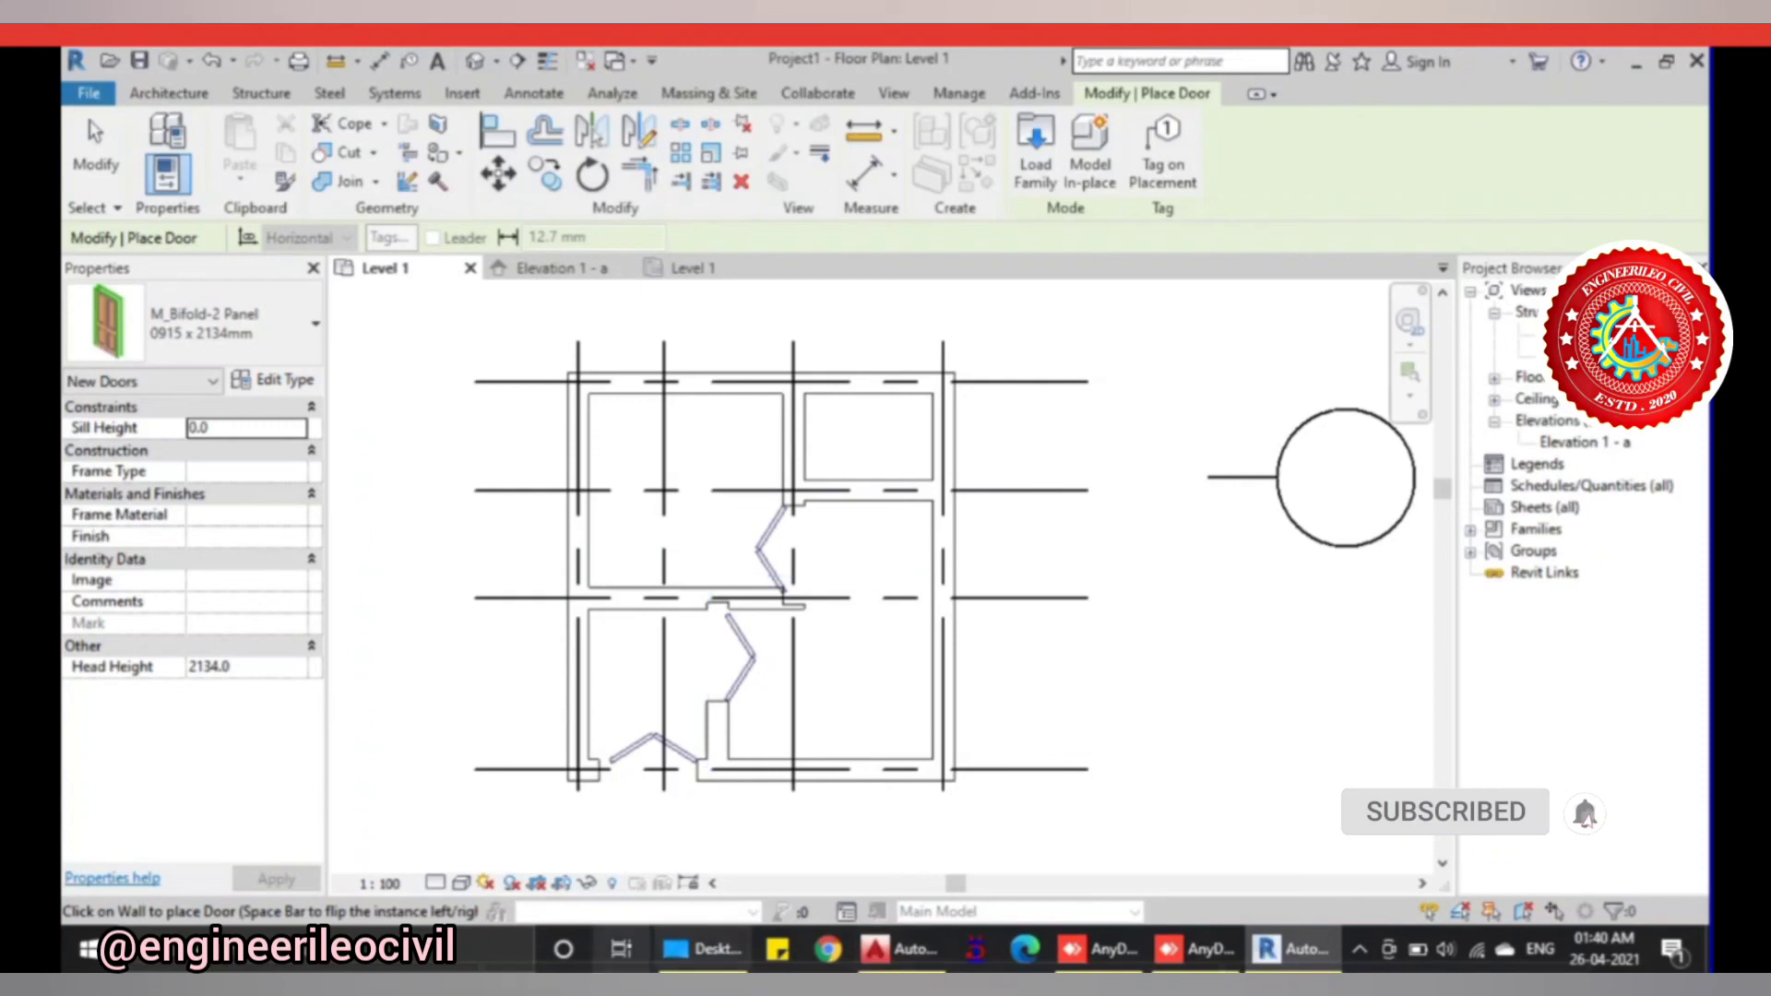
# - Crossing-select and delete the horizontal grid lines from the Level 1 plan
pyautogui.press('Escape')
pyautogui.press('Escape')
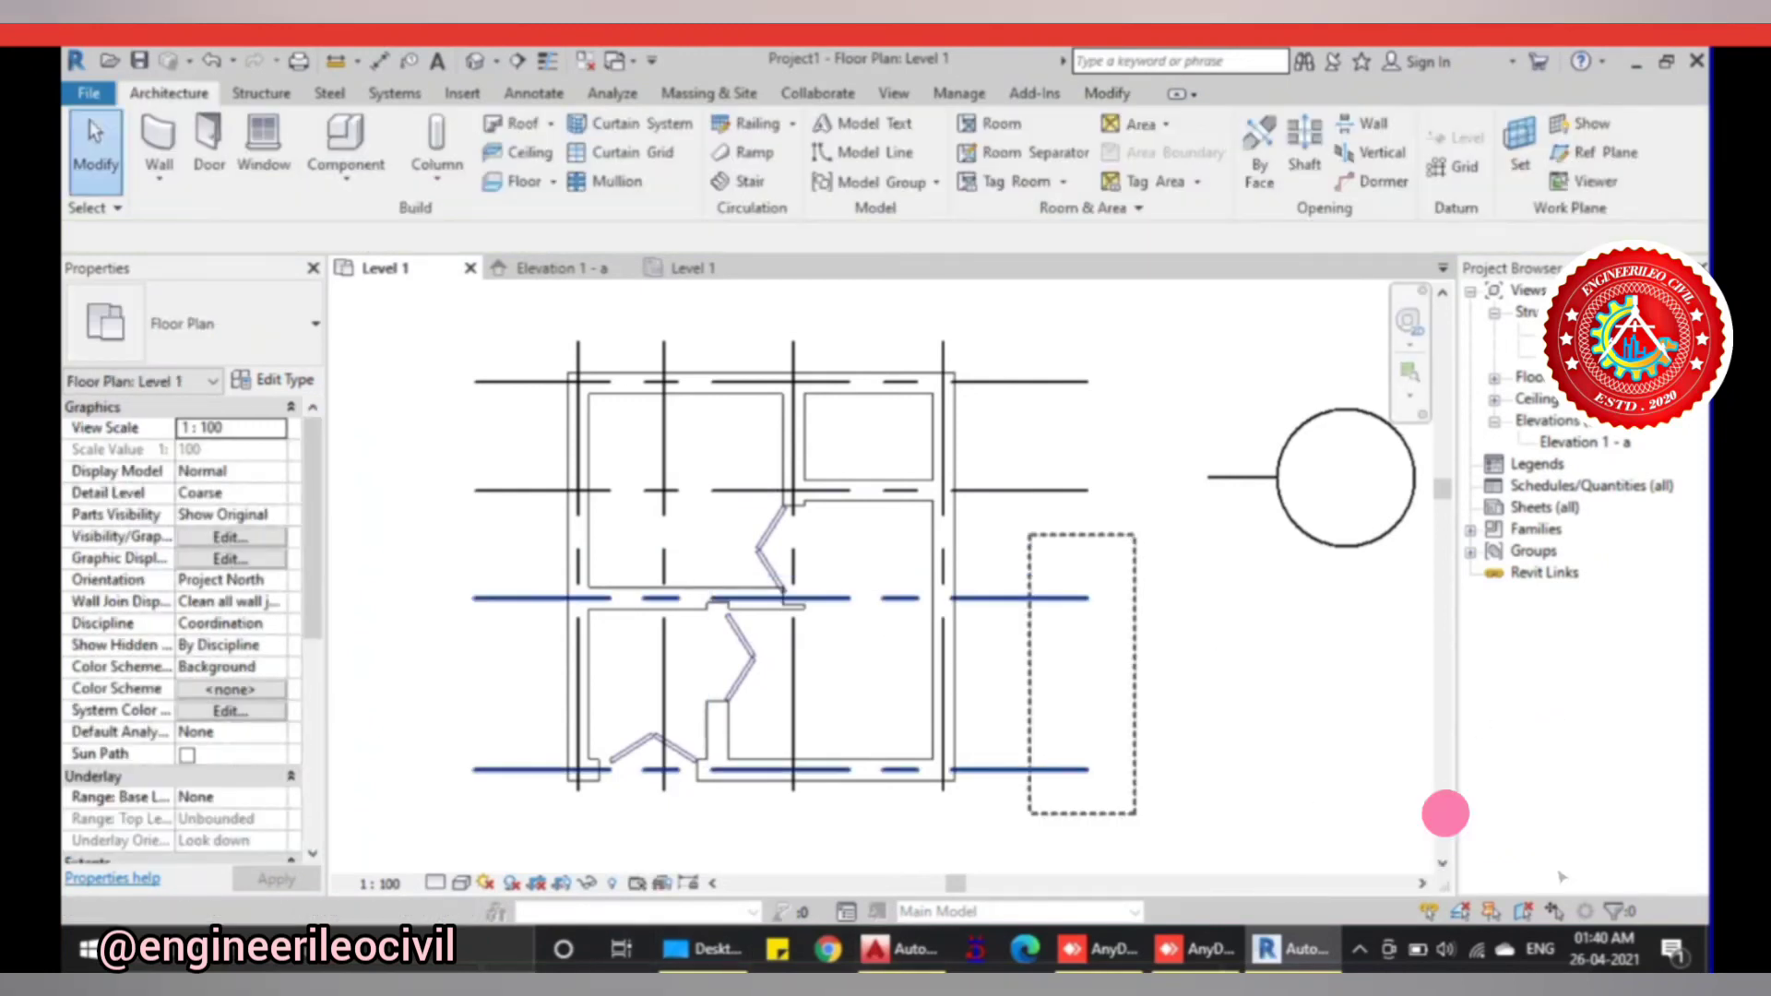
pyautogui.moveTo(1026, 306); pyautogui.dragTo(441, 341)
pyautogui.press('Delete')
pyautogui.press('Delete')
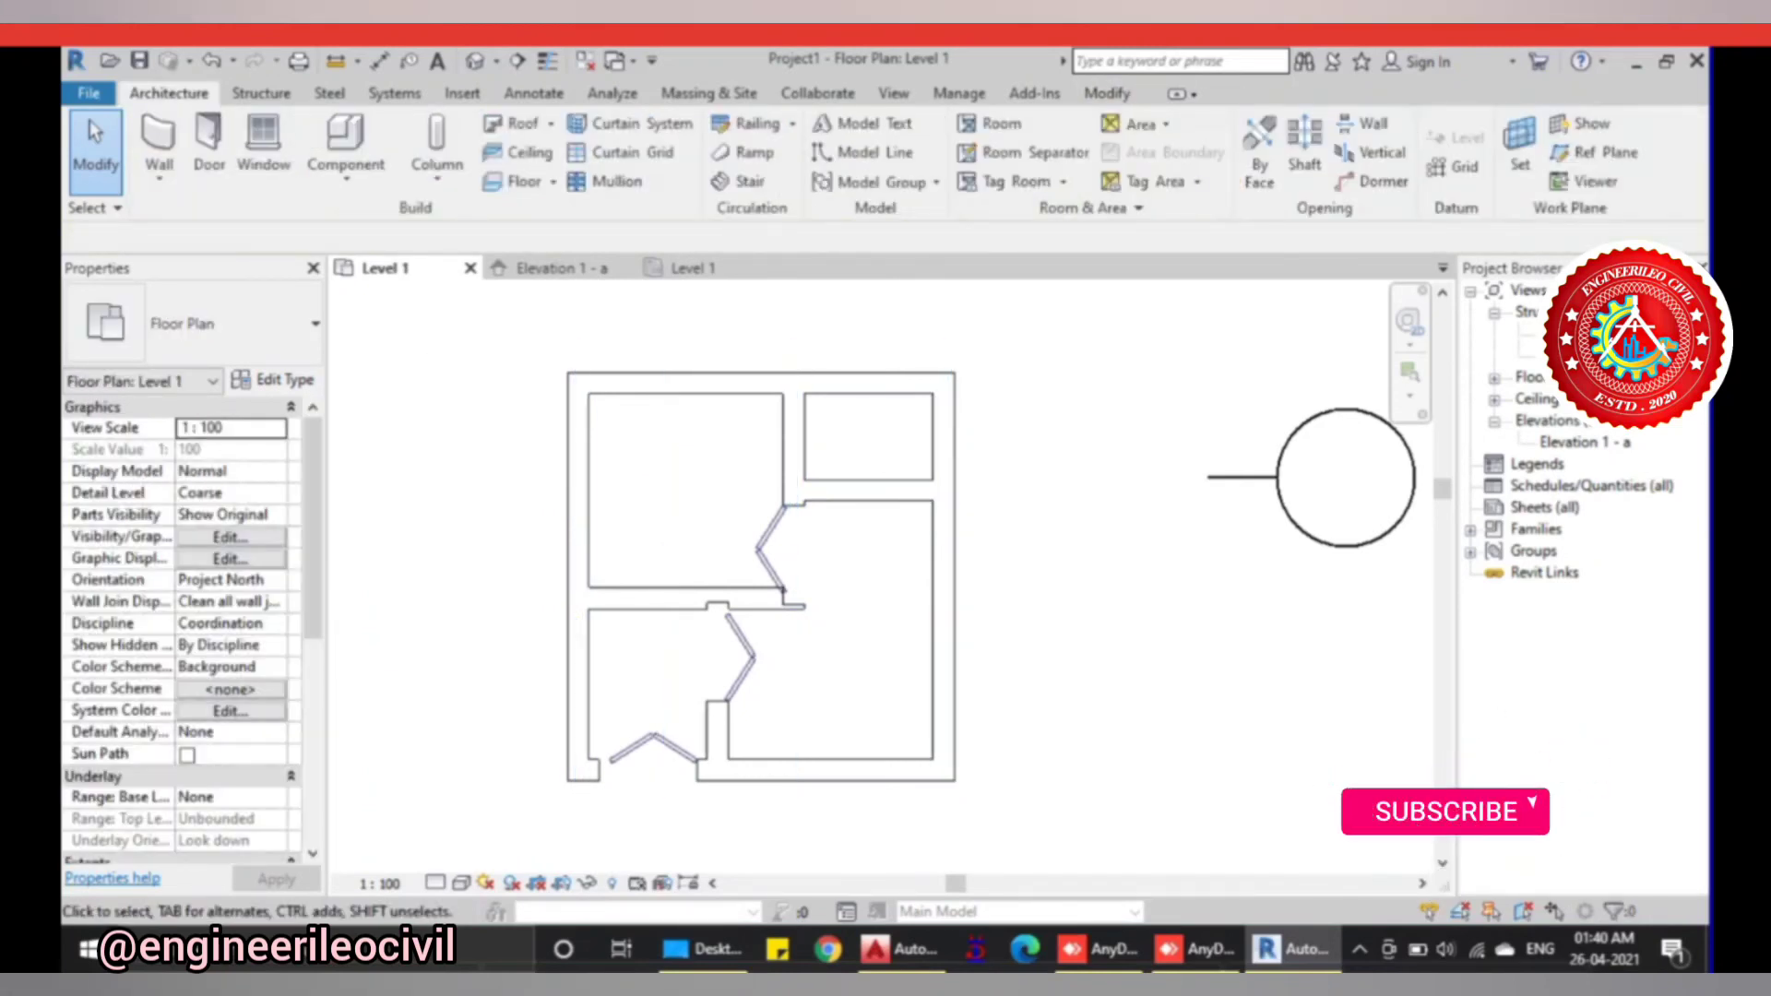
pyautogui.scroll(1, 436, 347)
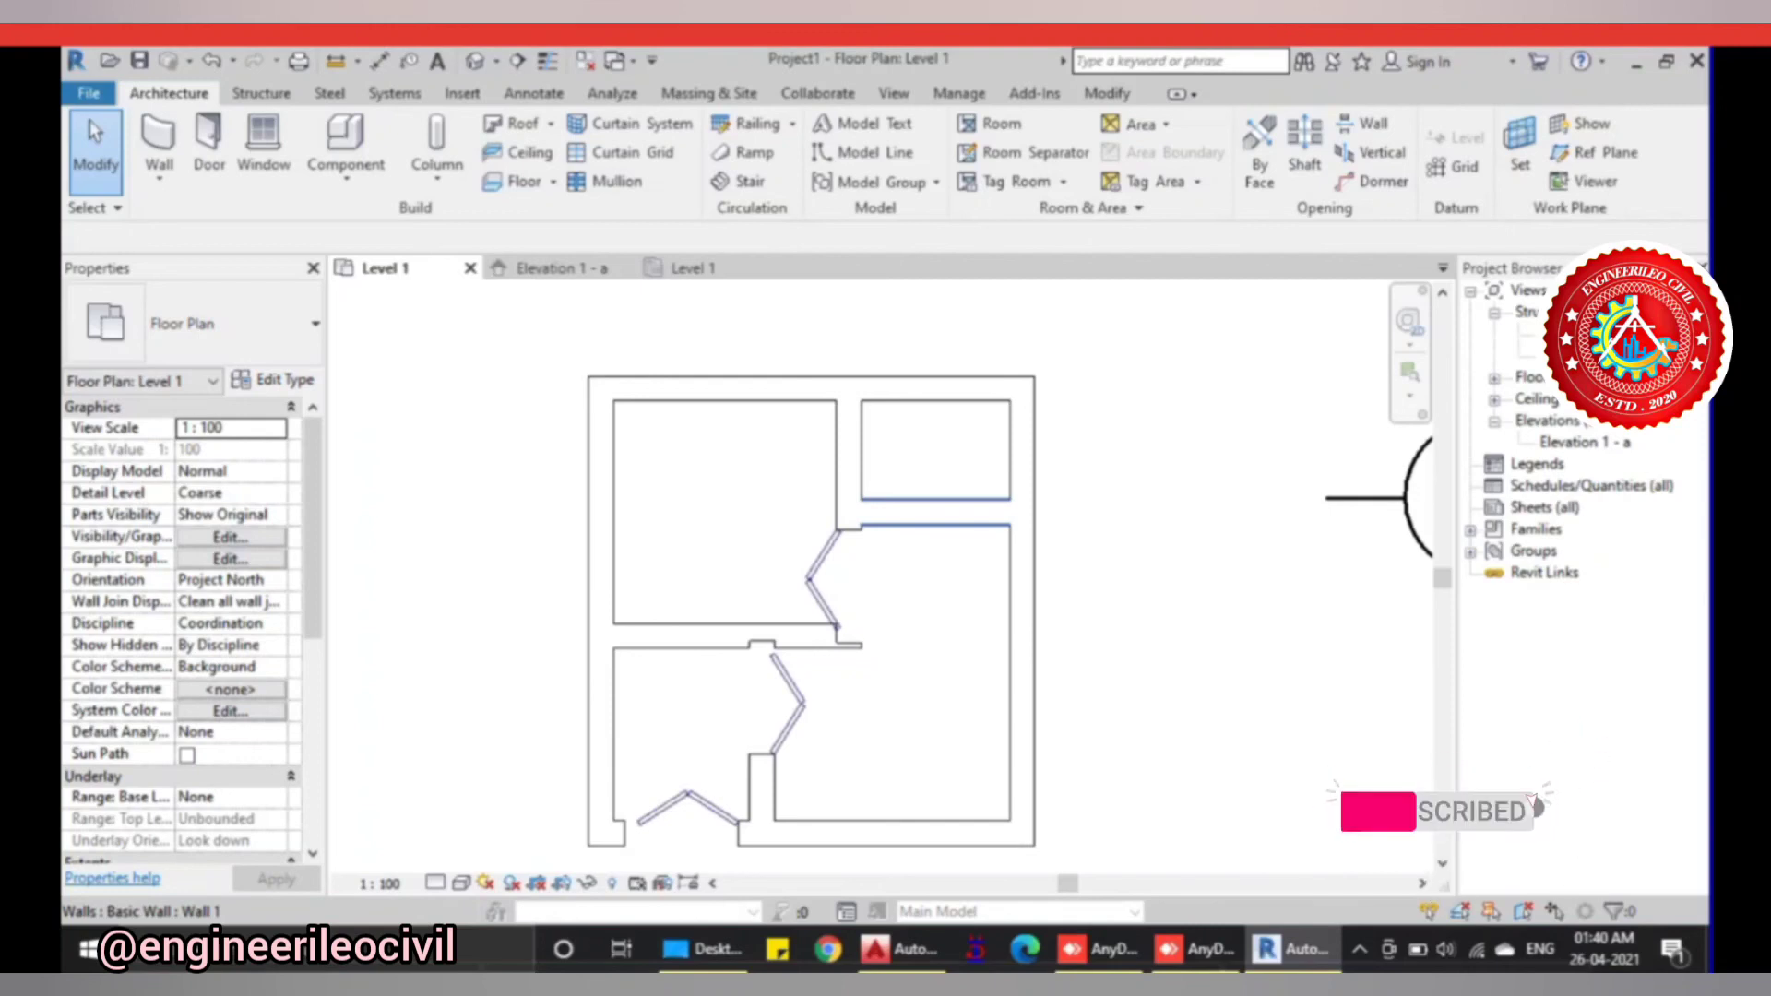
# - Cut a rectangular wall opening in the 1400 wall between the two right-hand rooms
pyautogui.click(935, 517)
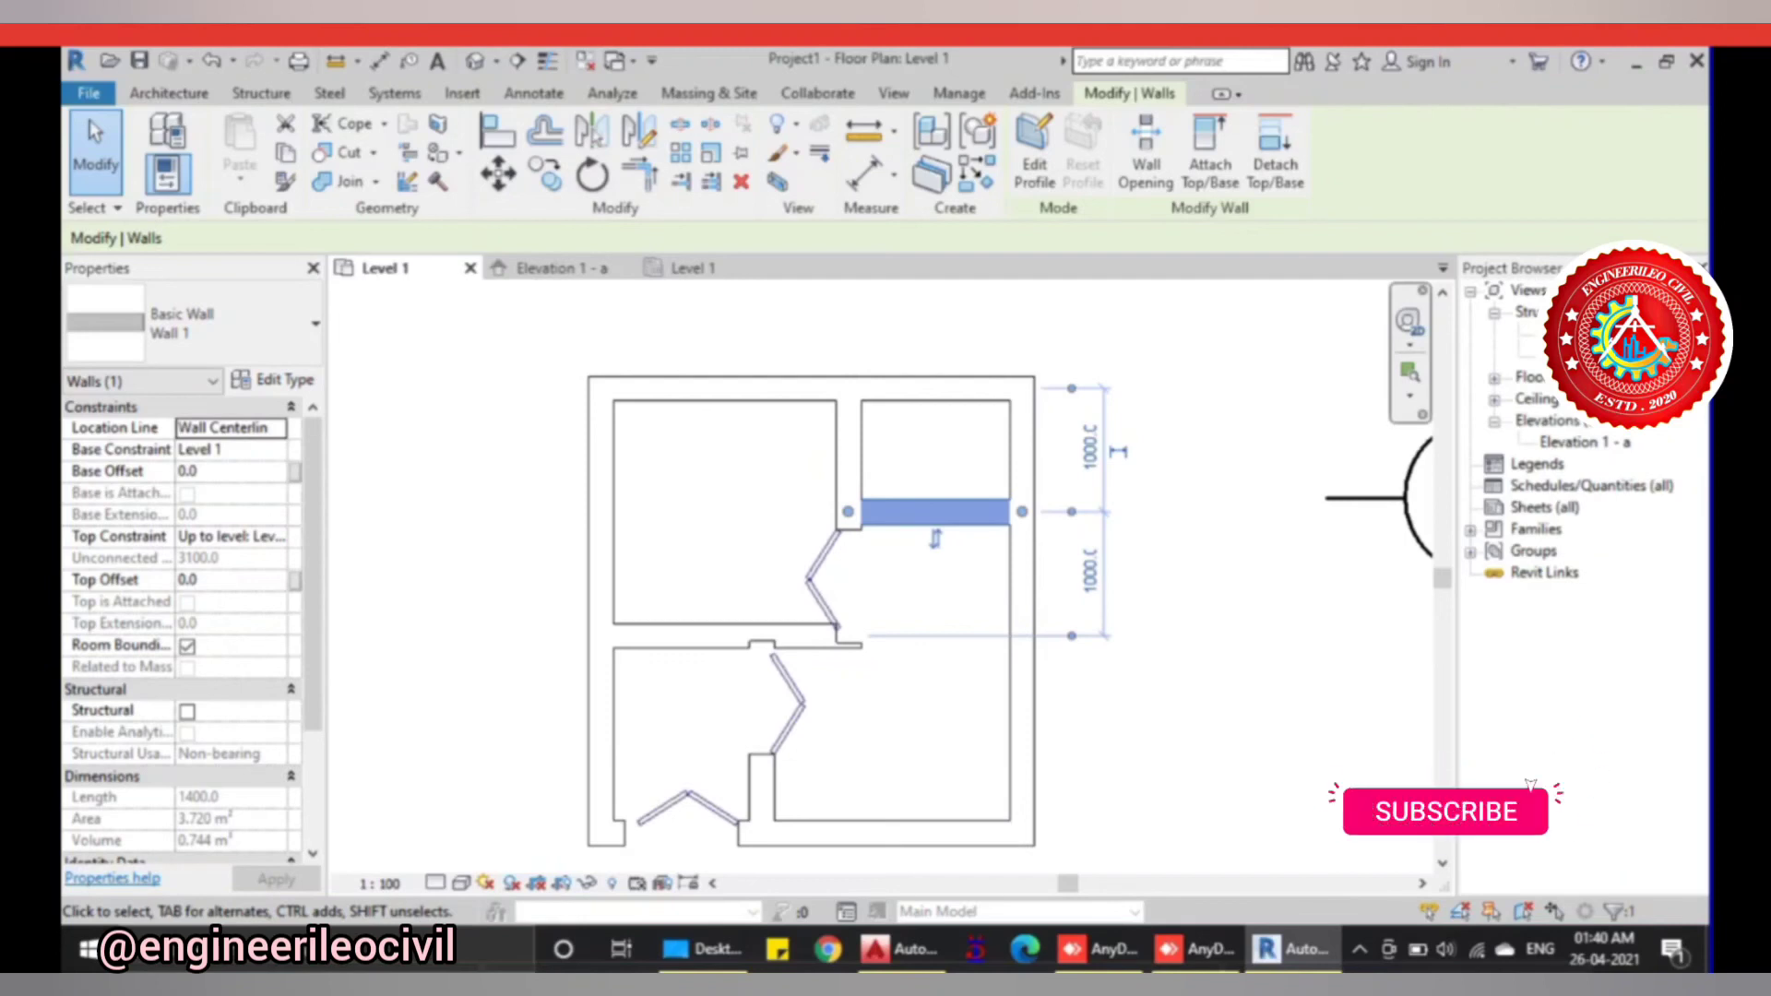
pyautogui.click(1148, 148)
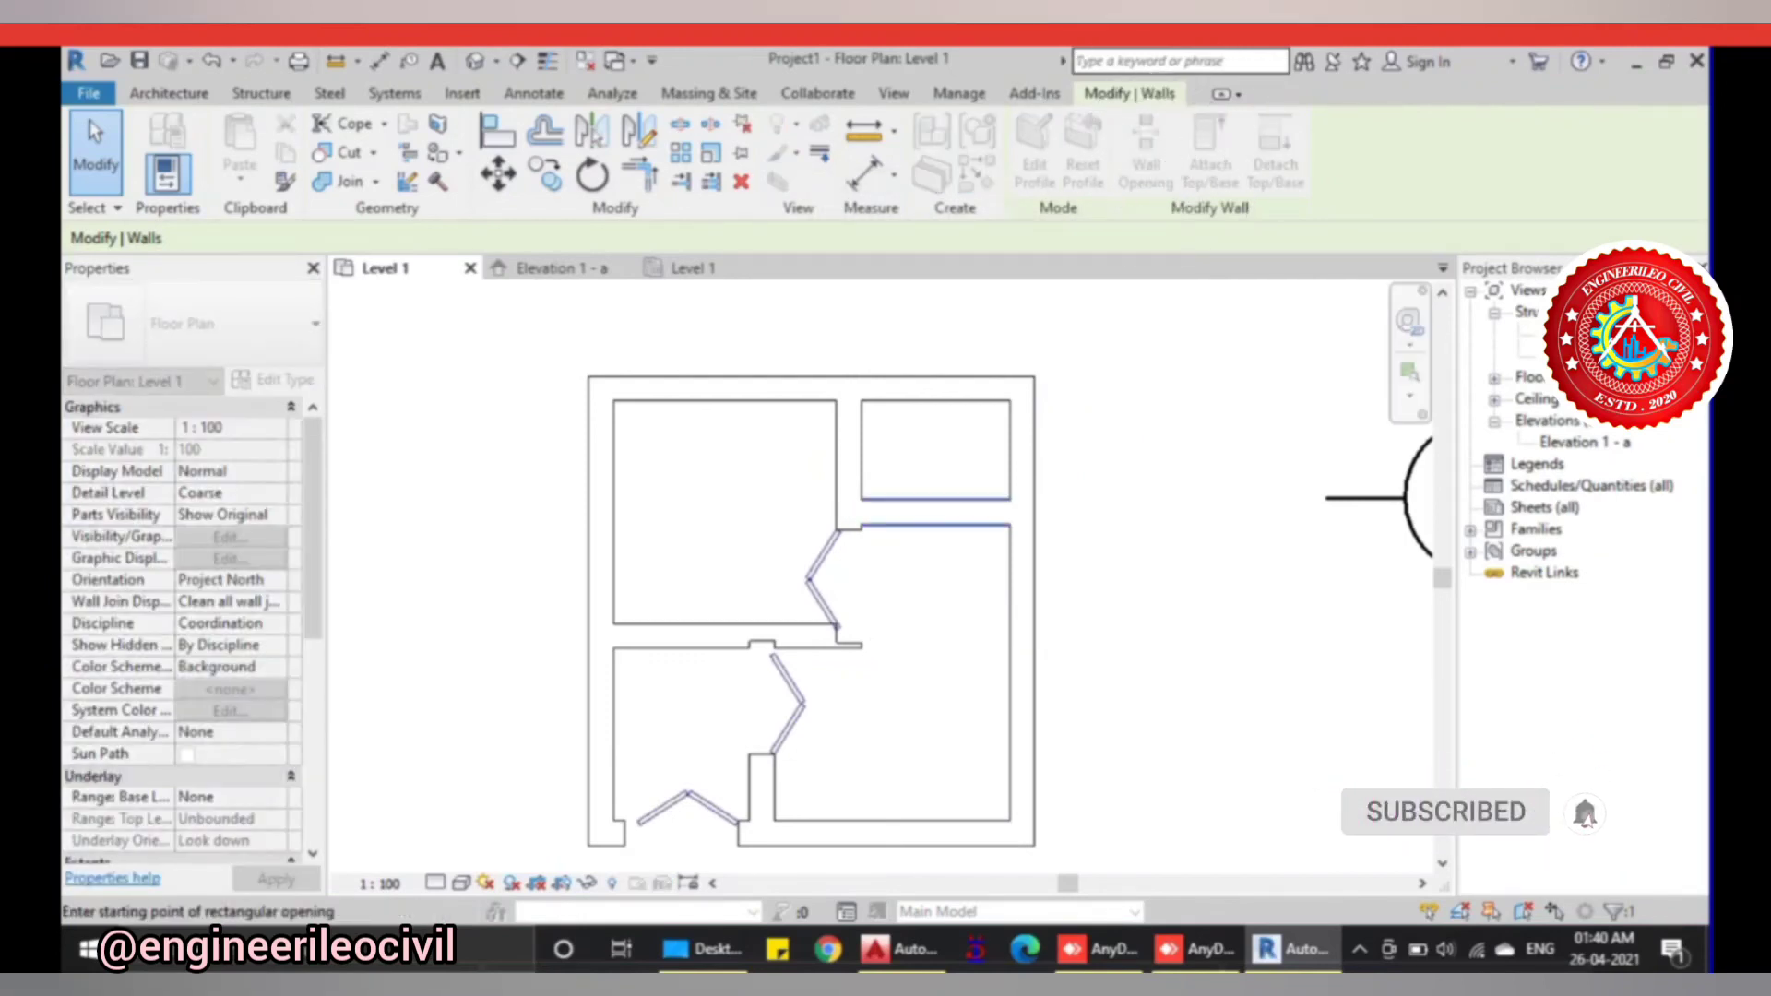
pyautogui.click(900, 523)
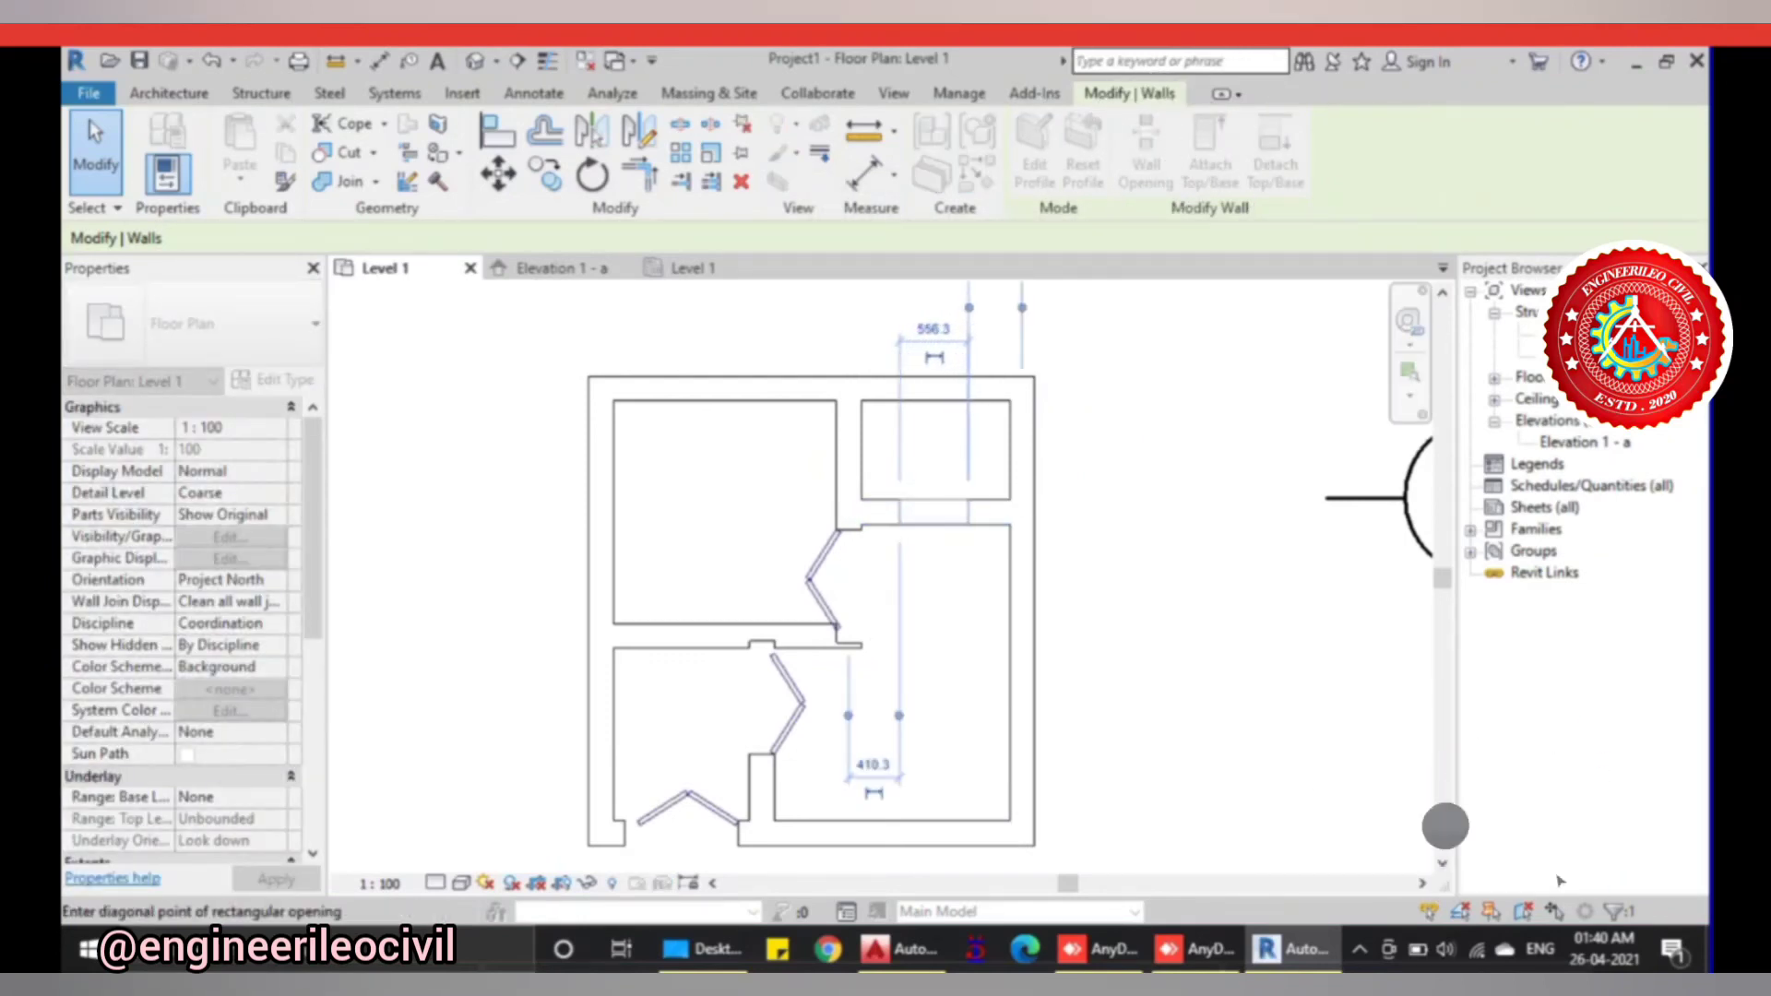
pyautogui.click(971, 502)
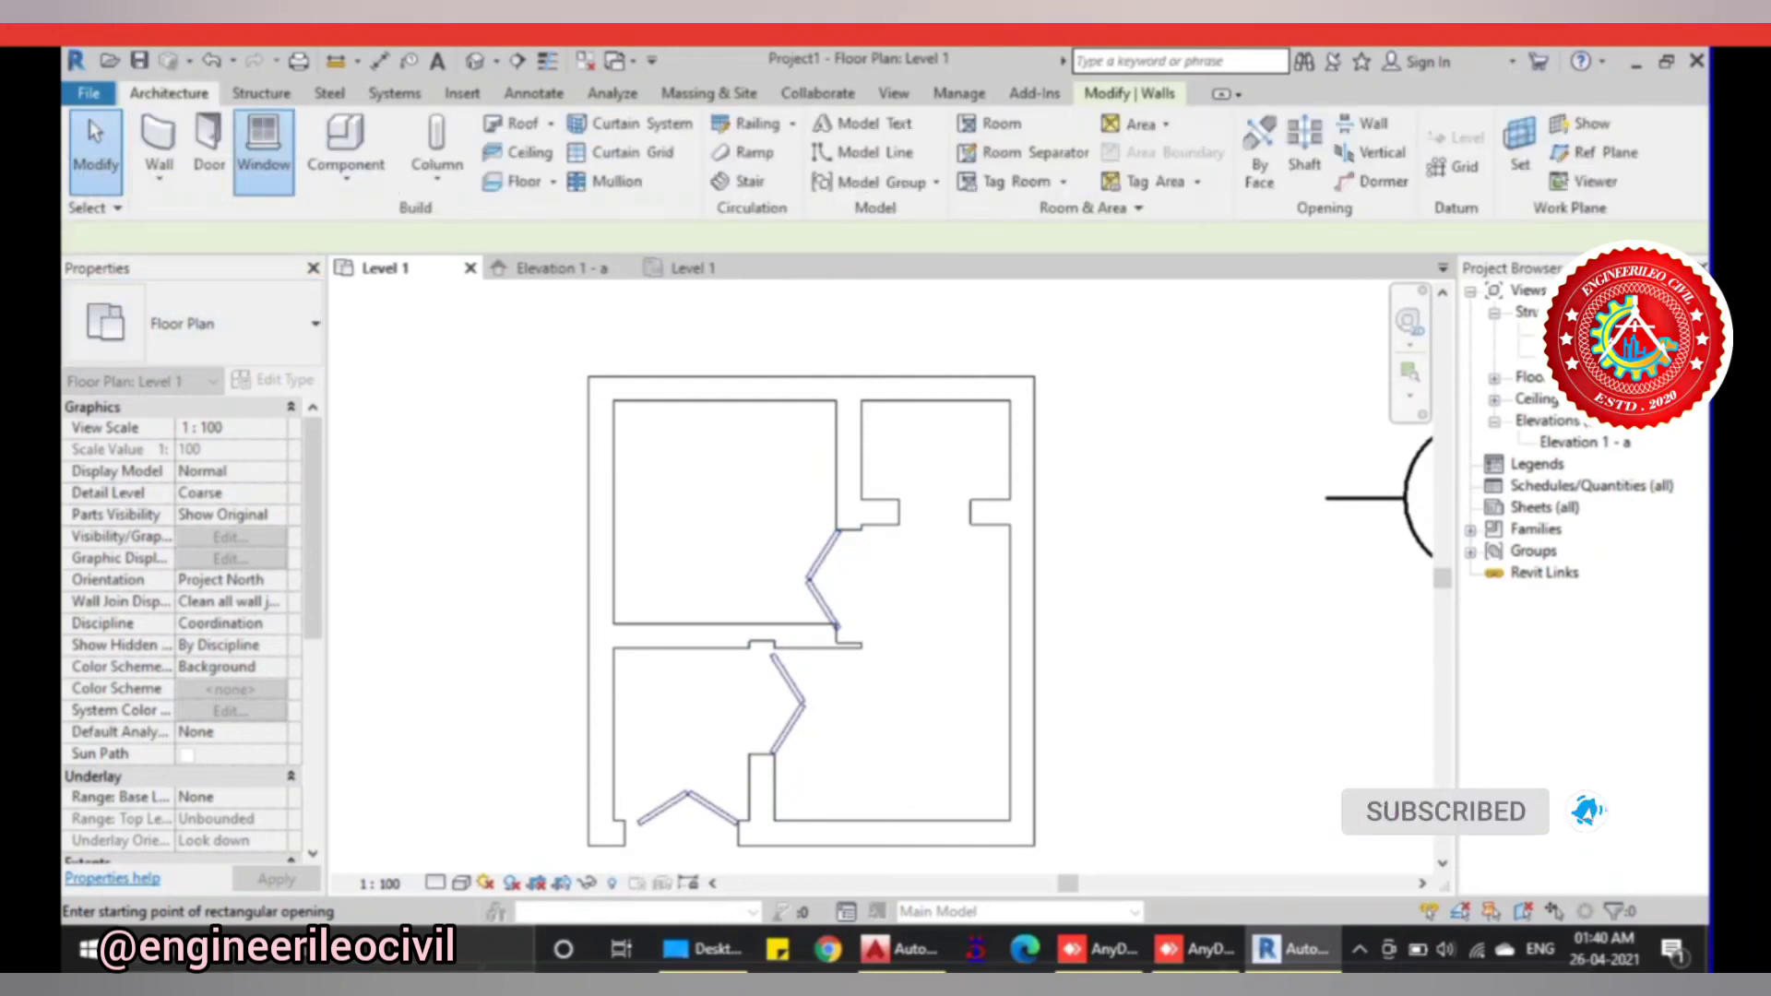
# - Start adding a window, agree to load a family, and browse to the US Metric library
pyautogui.click(263, 143)
pyautogui.press('Return')
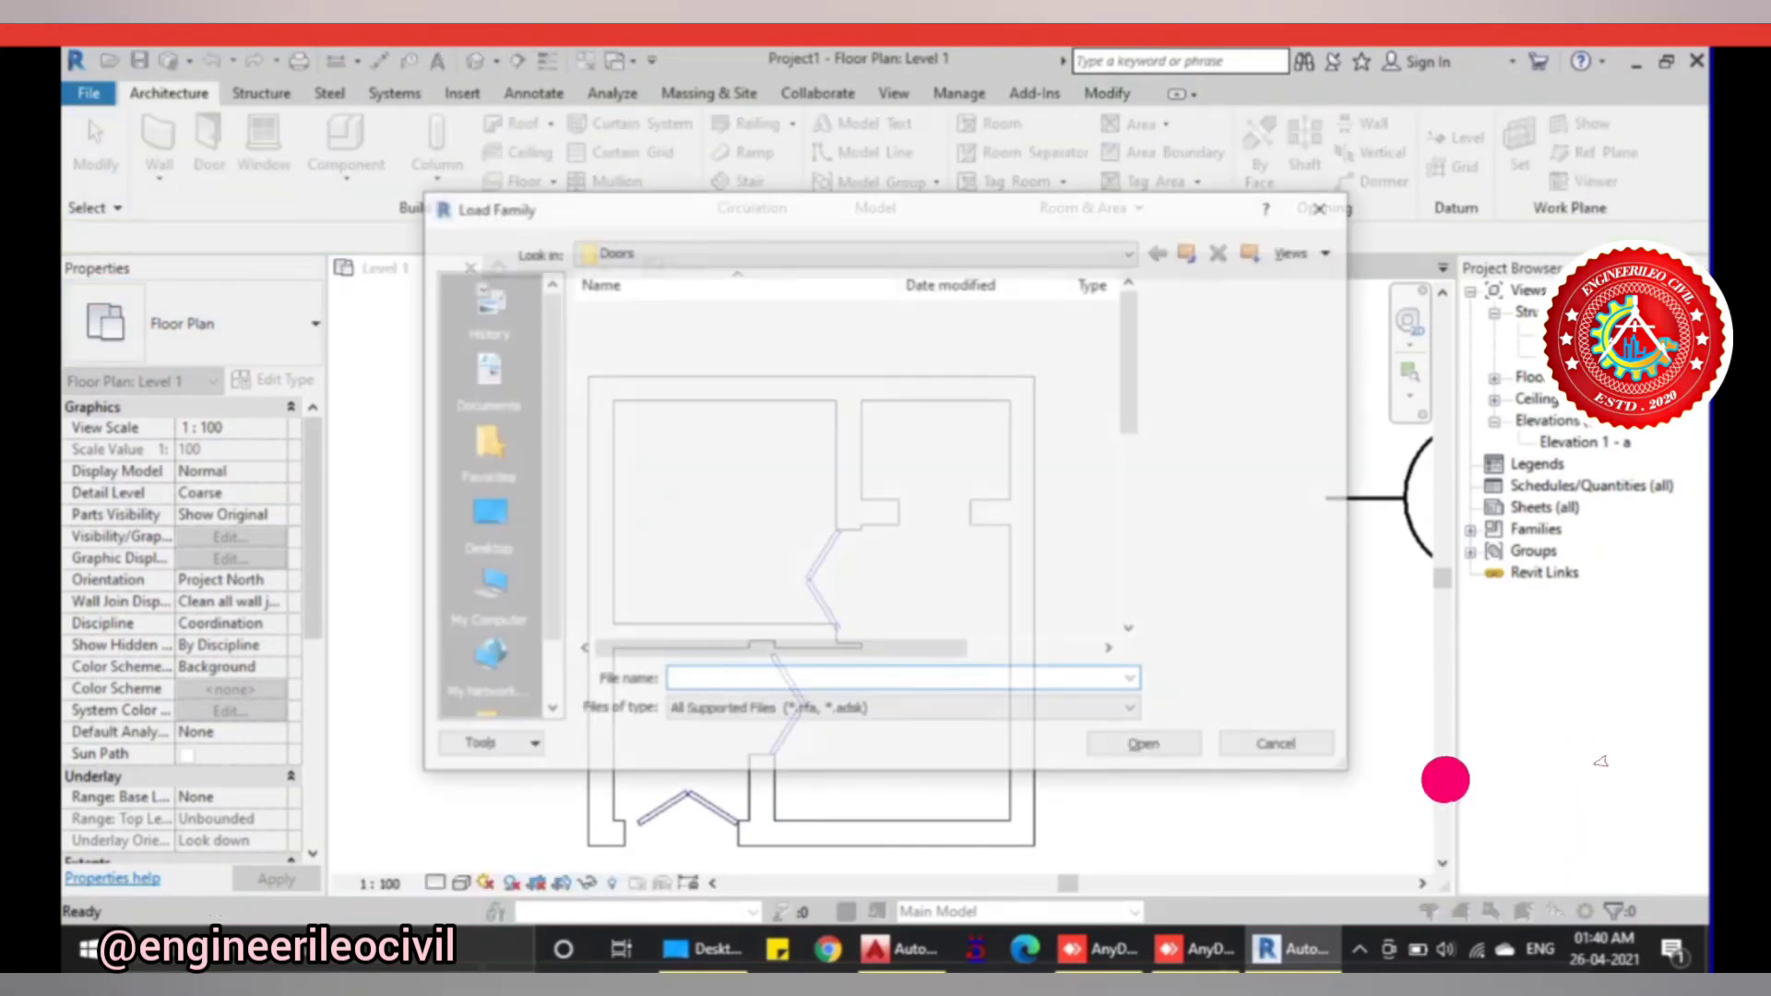
pyautogui.click(1132, 251)
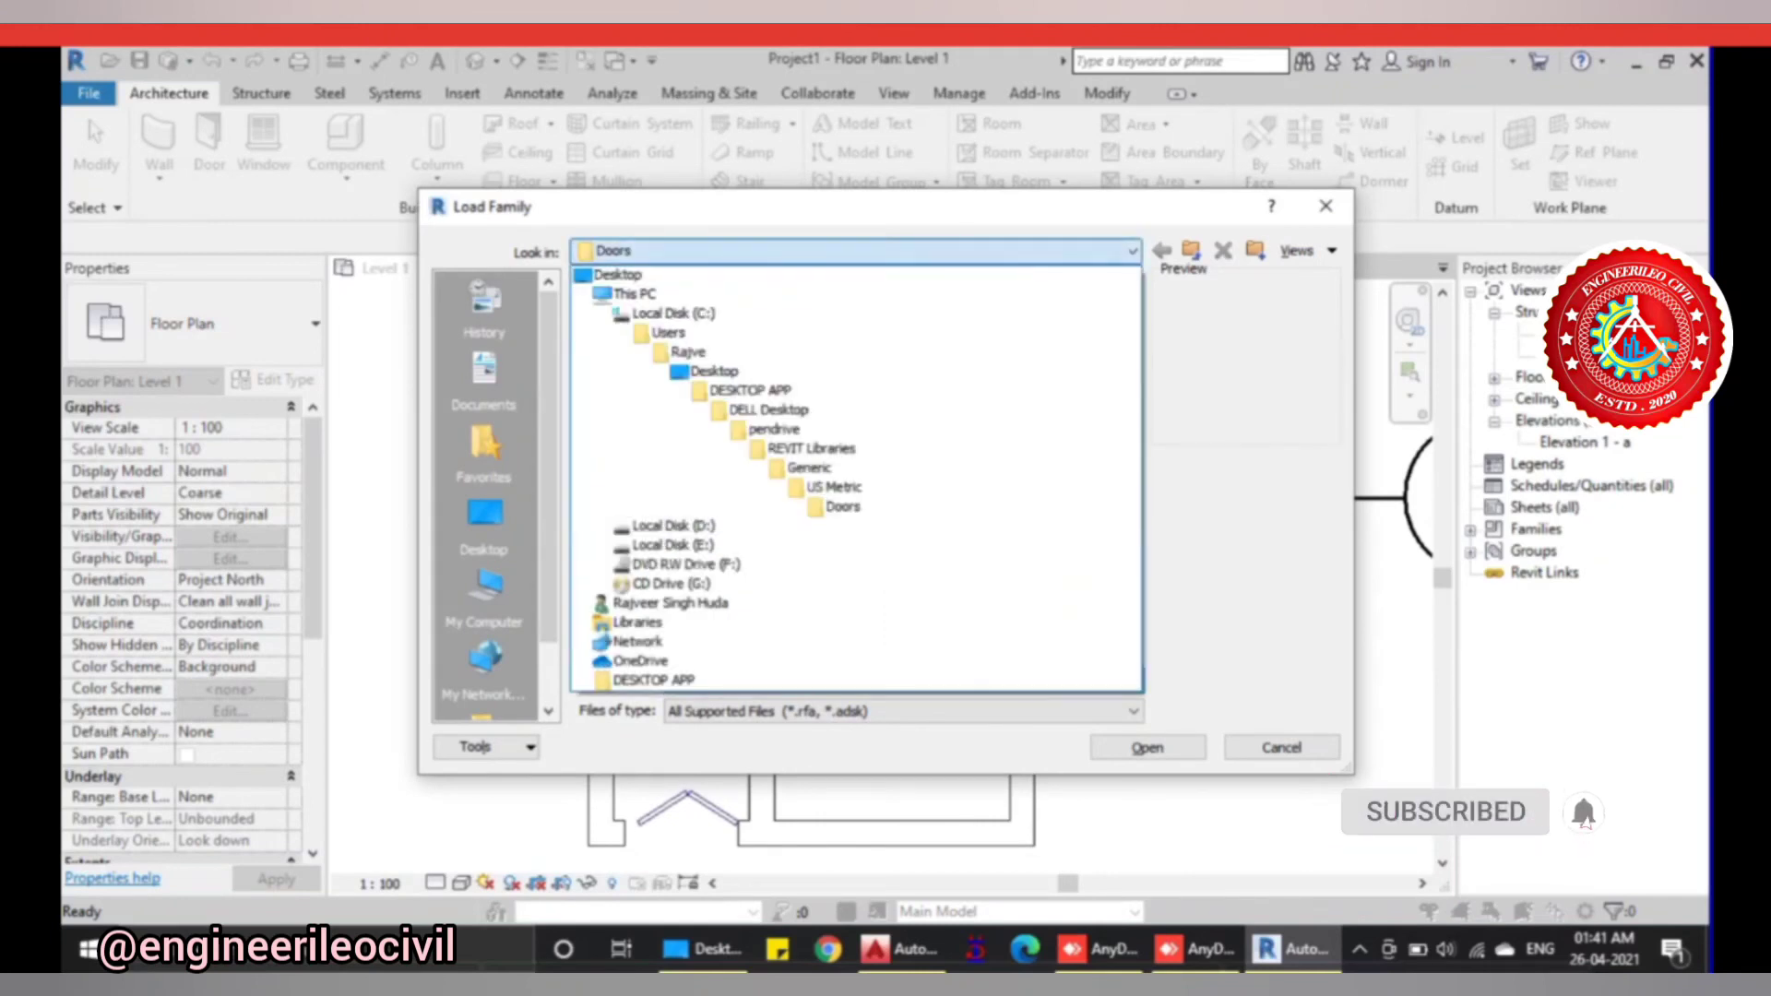
pyautogui.click(817, 489)
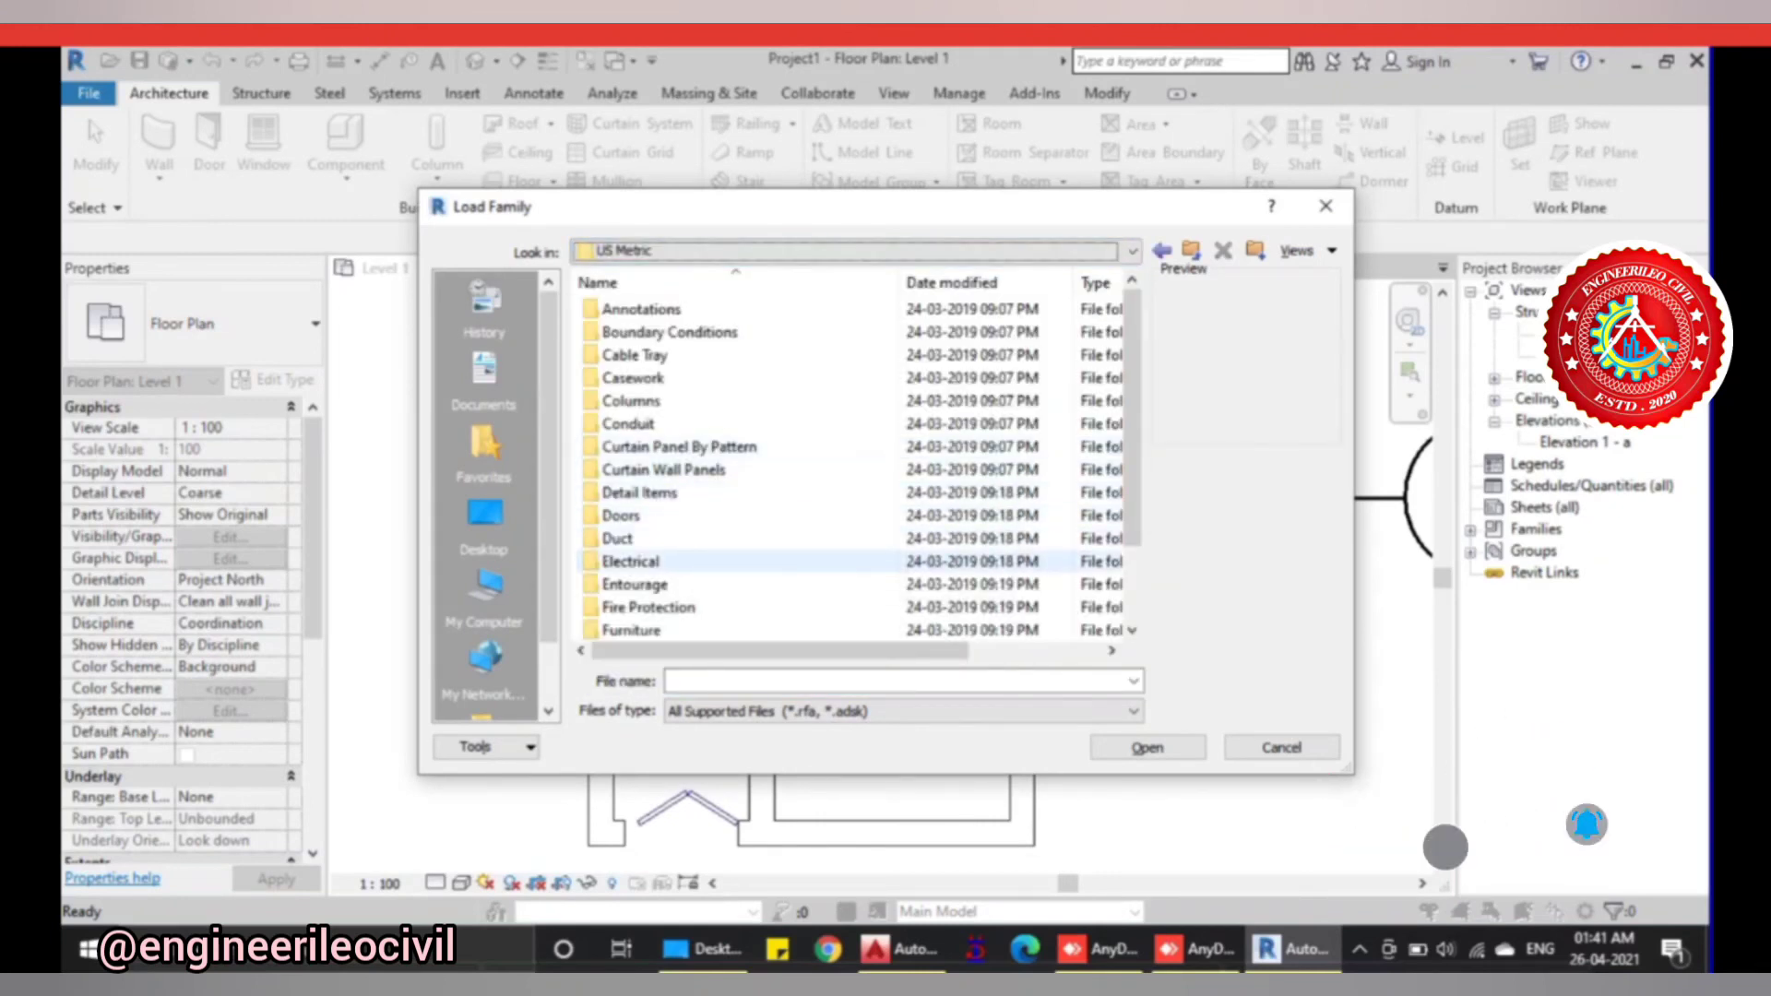
# - Browse the Doors folder, trying M_Sliding-2 Panel and M_Single-Panel 2, then return to US Metric
pyautogui.scroll(-1, 701, 554)
pyautogui.scroll(-1, 646, 544)
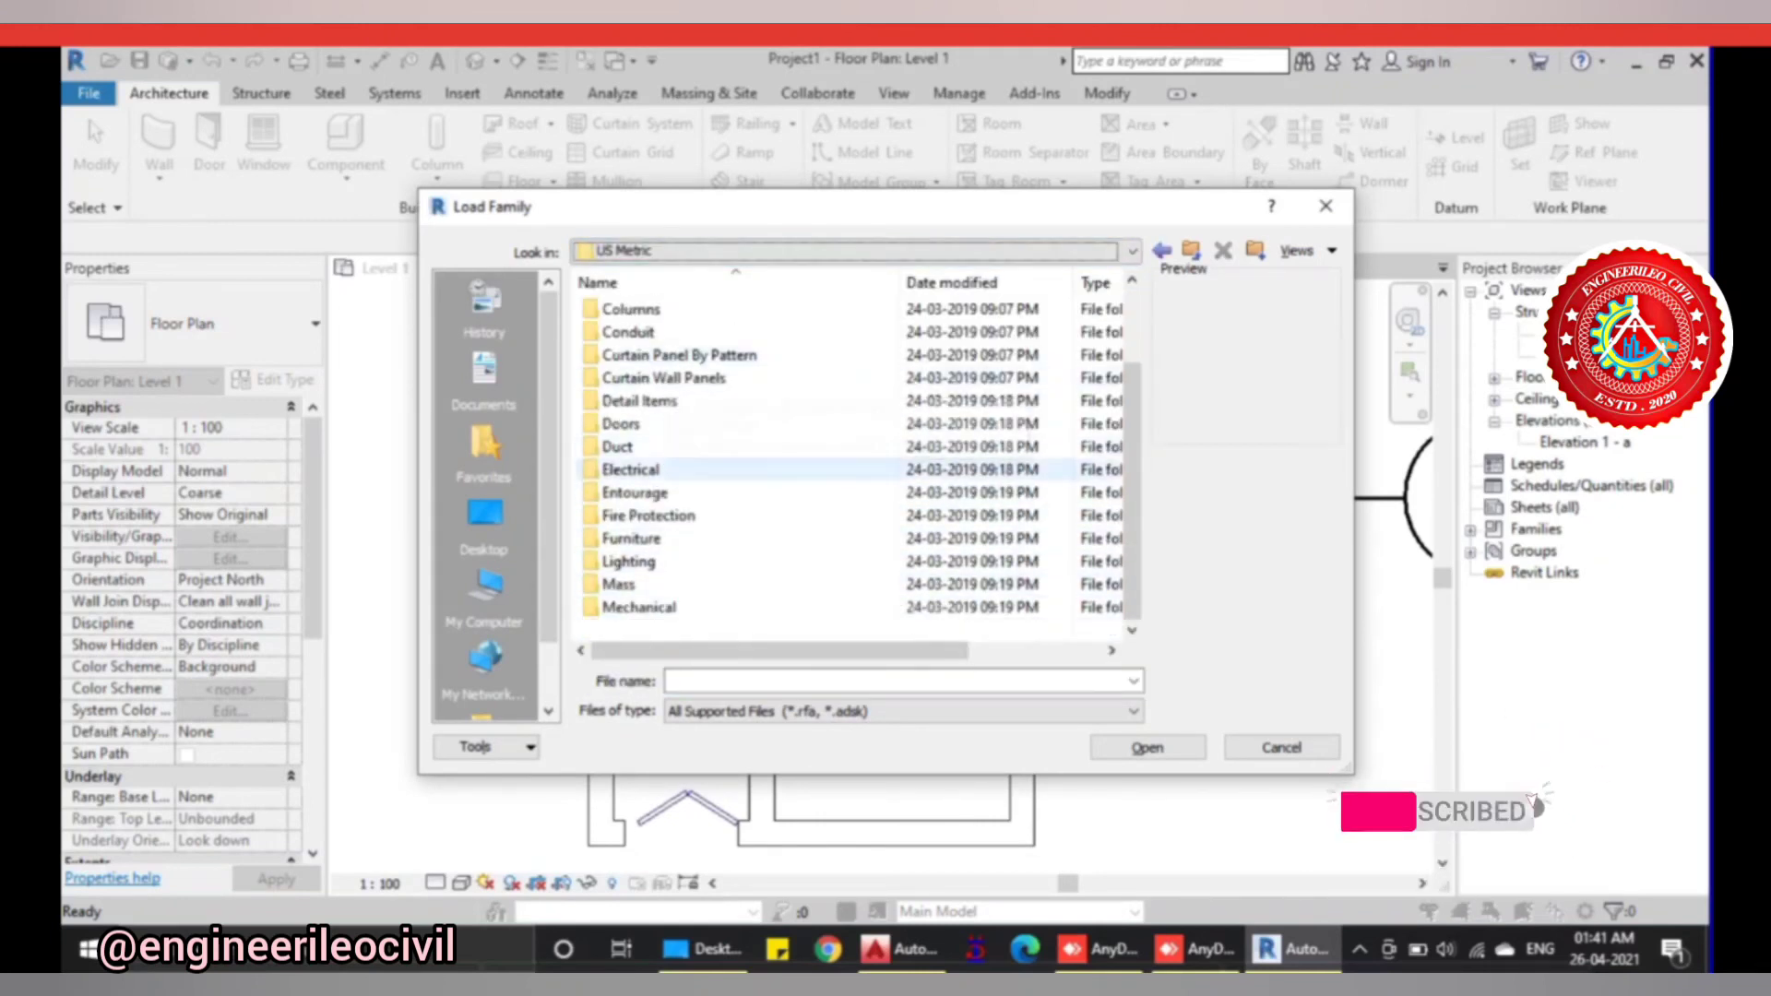
pyautogui.scroll(4, 701, 461)
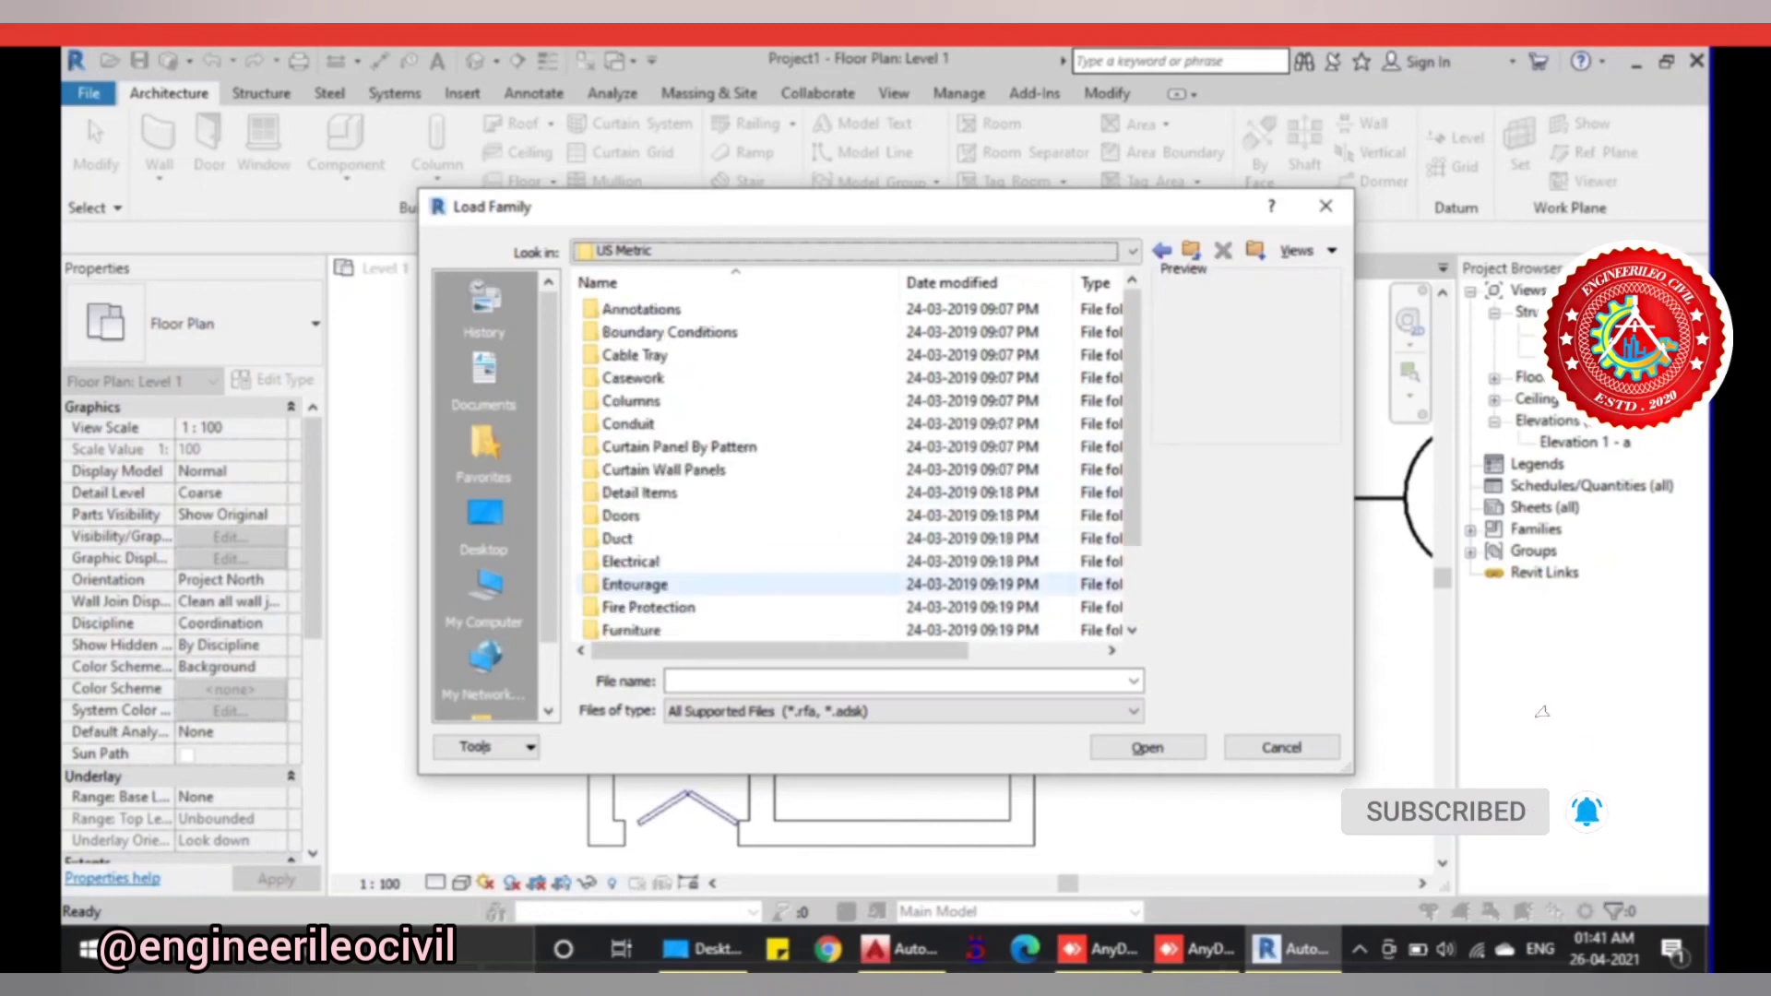
pyautogui.scroll(-2, 701, 462)
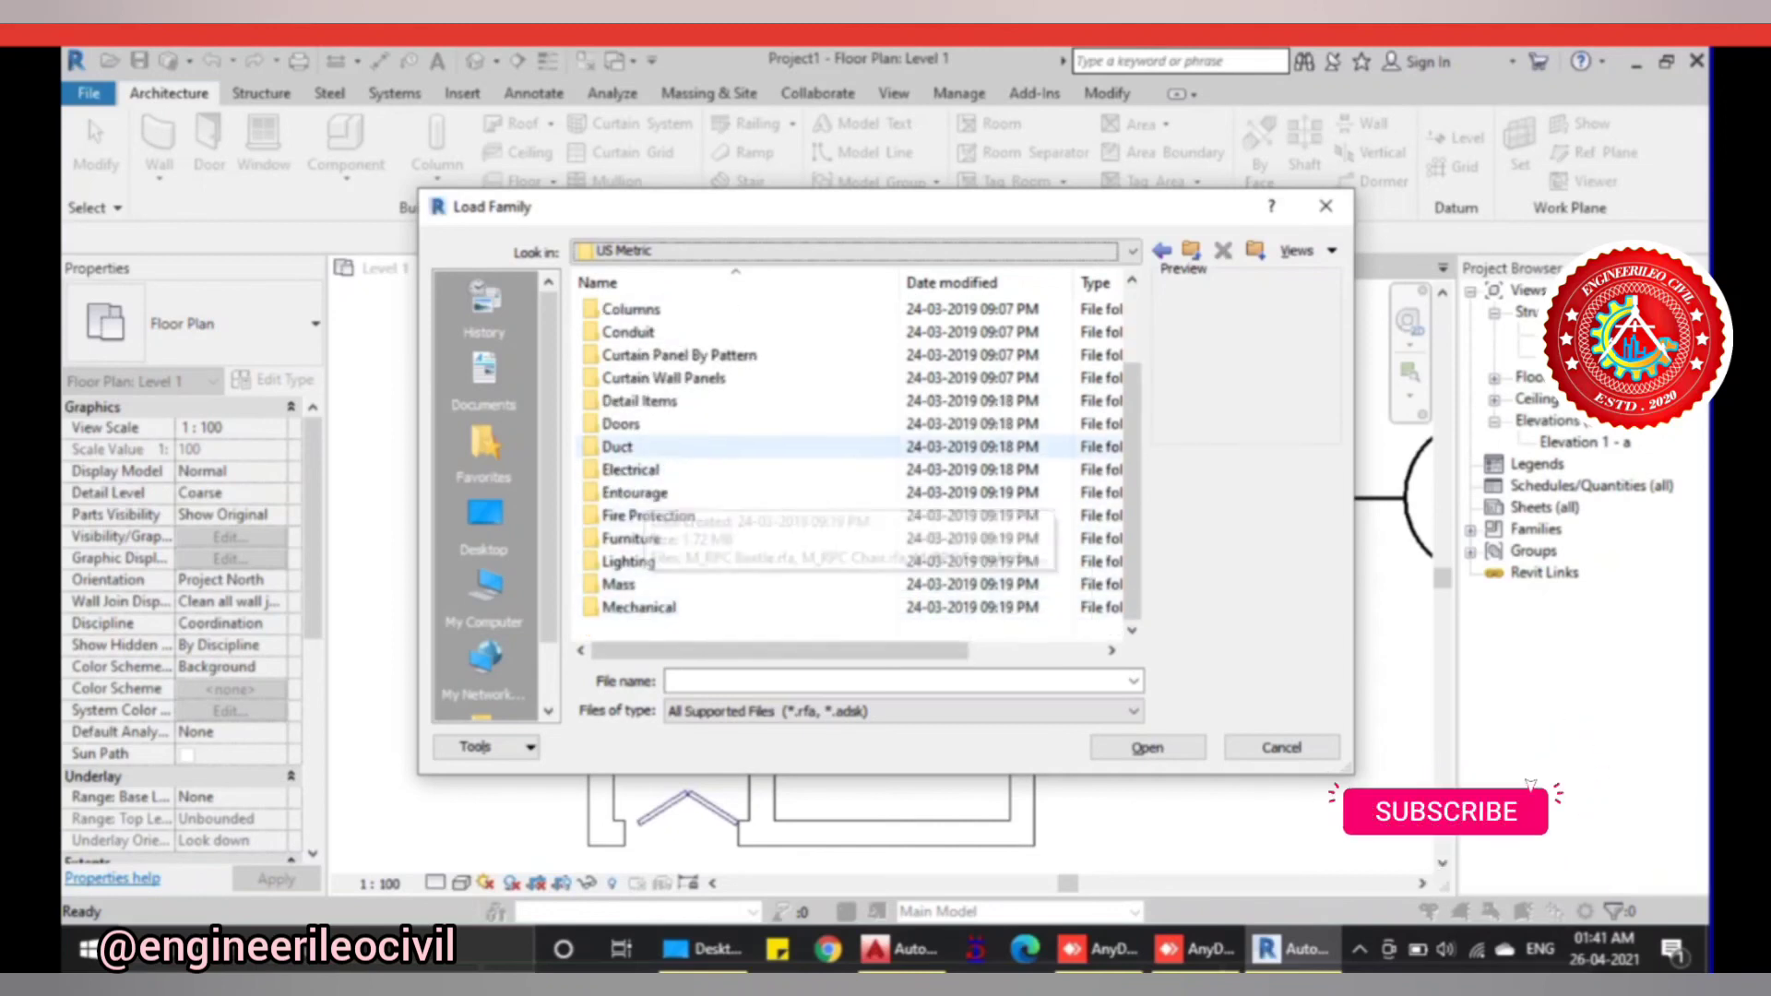
pyautogui.doubleClick(620, 424)
pyautogui.scroll(-5, 738, 461)
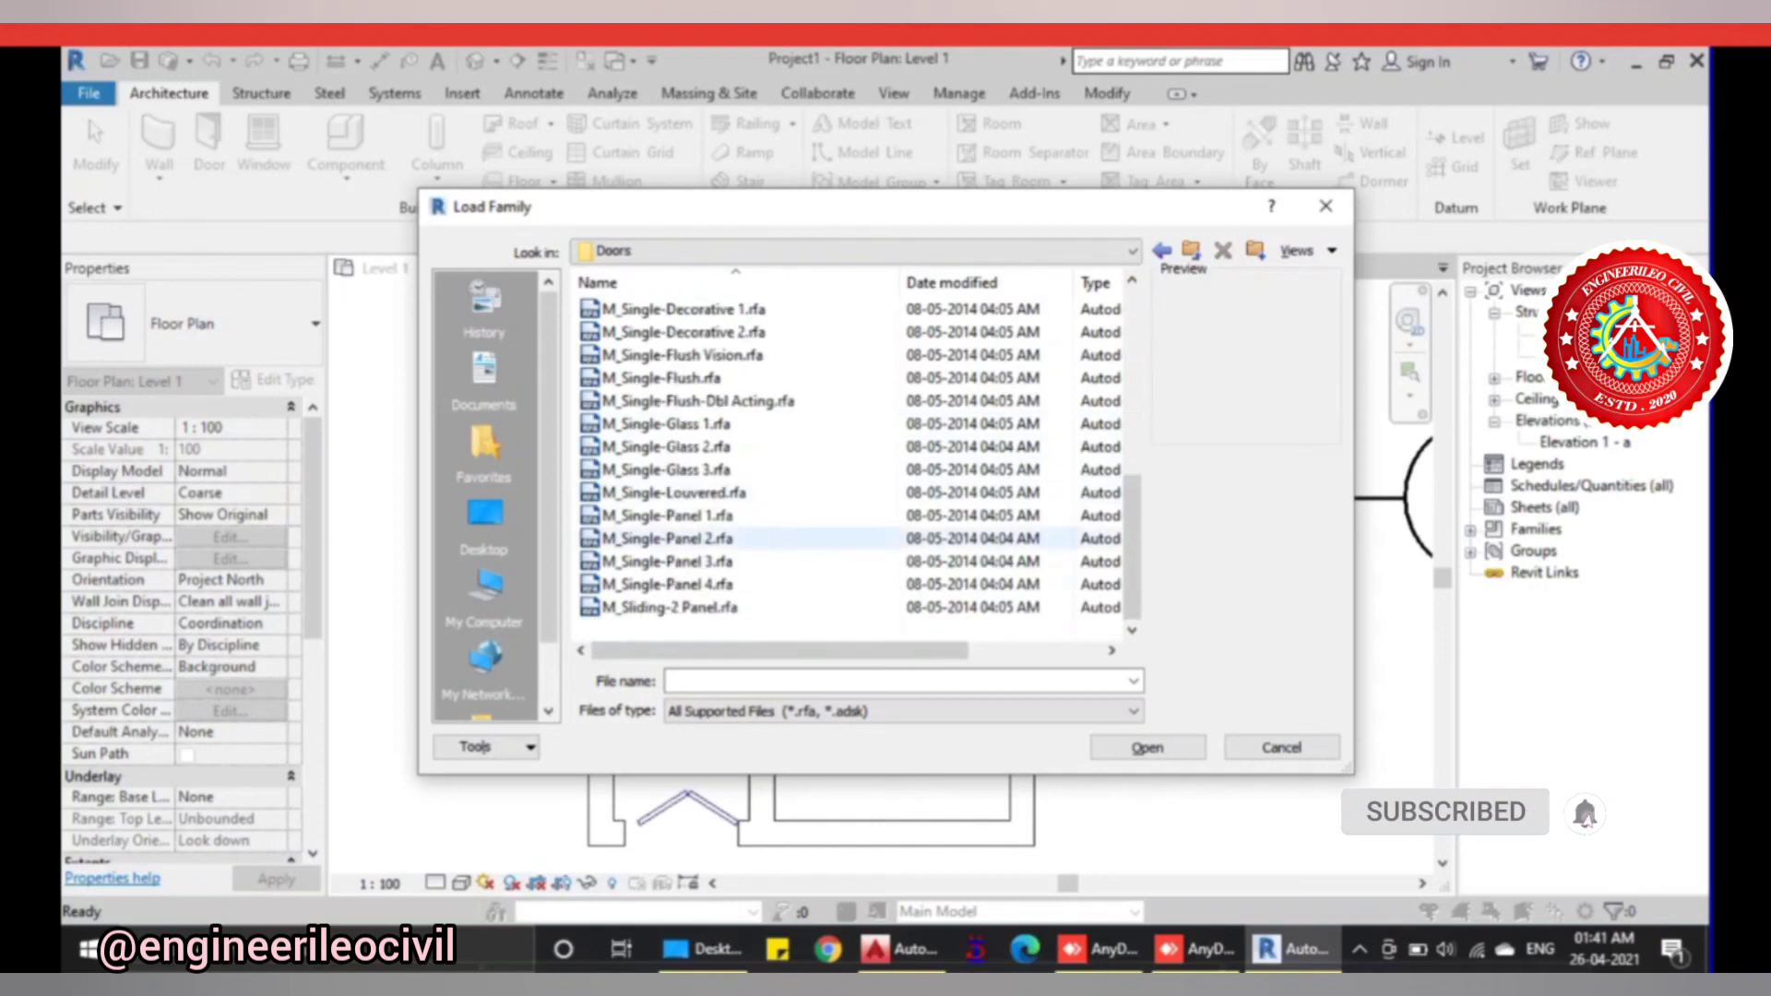
pyautogui.click(669, 607)
pyautogui.click(666, 560)
pyautogui.click(666, 537)
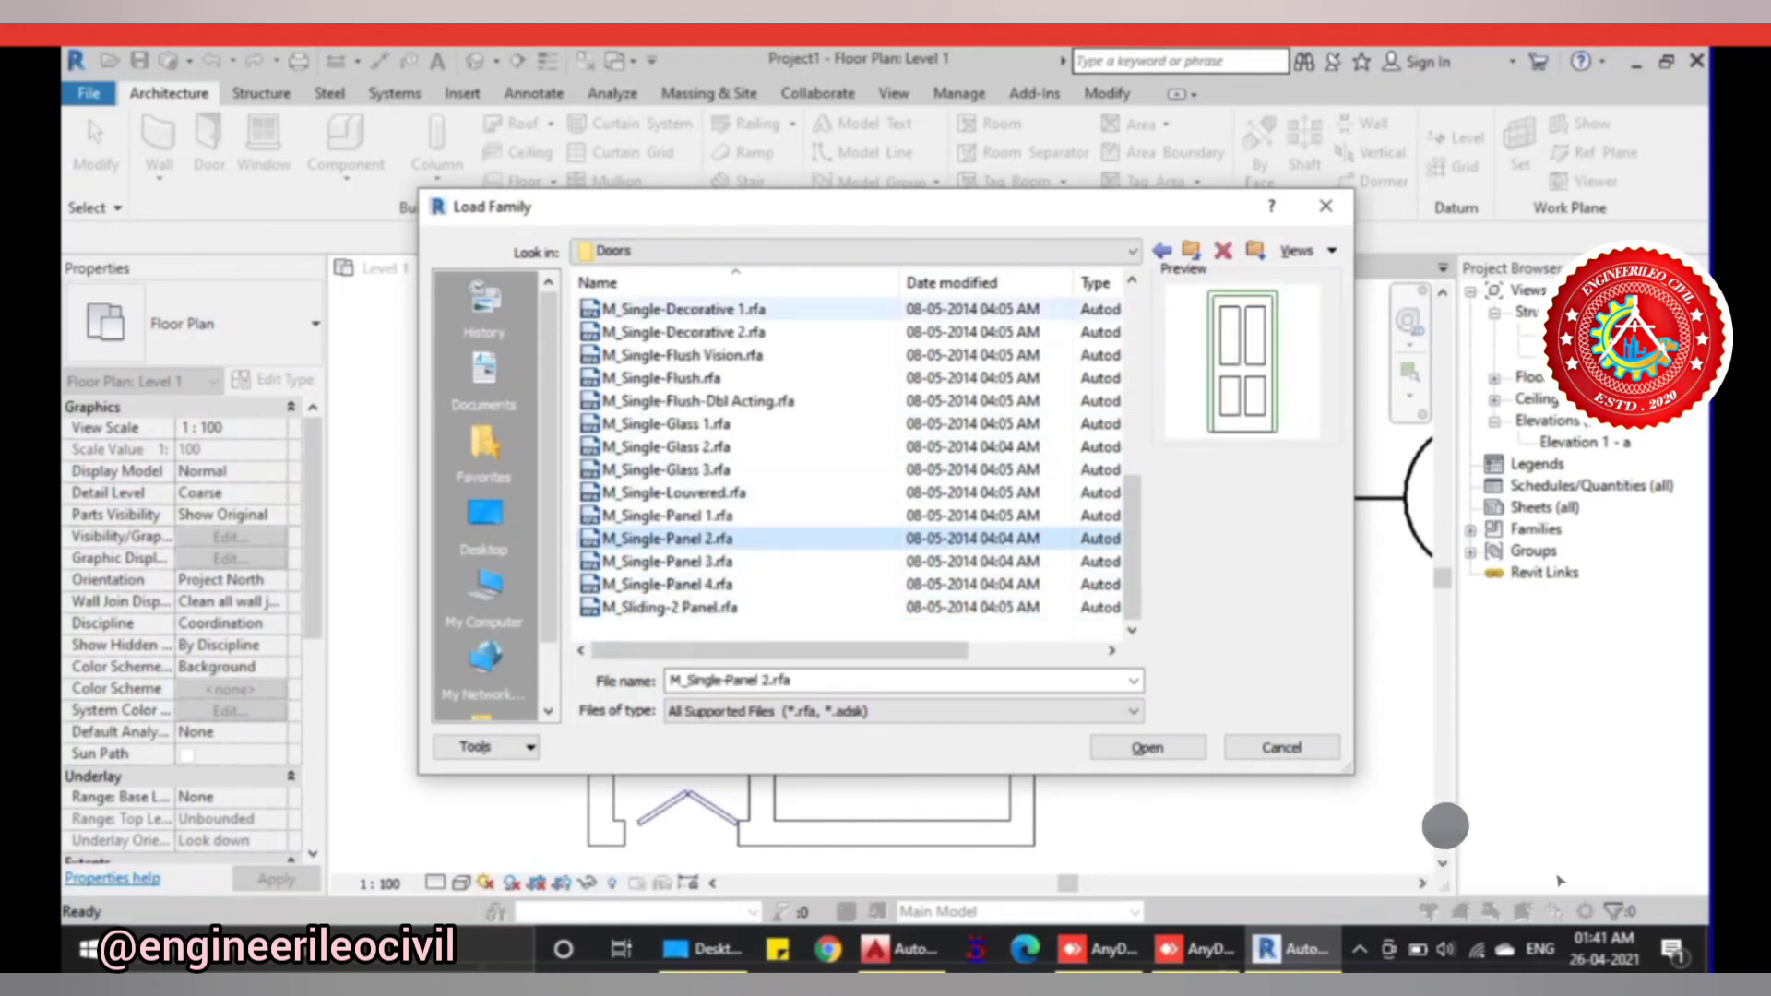
pyautogui.press('BackSpace')
# - Reopen the Doors folder and compare double door families like M_Double-Panel 2 and M_Double-Glass 2
pyautogui.scroll(-2, 655, 599)
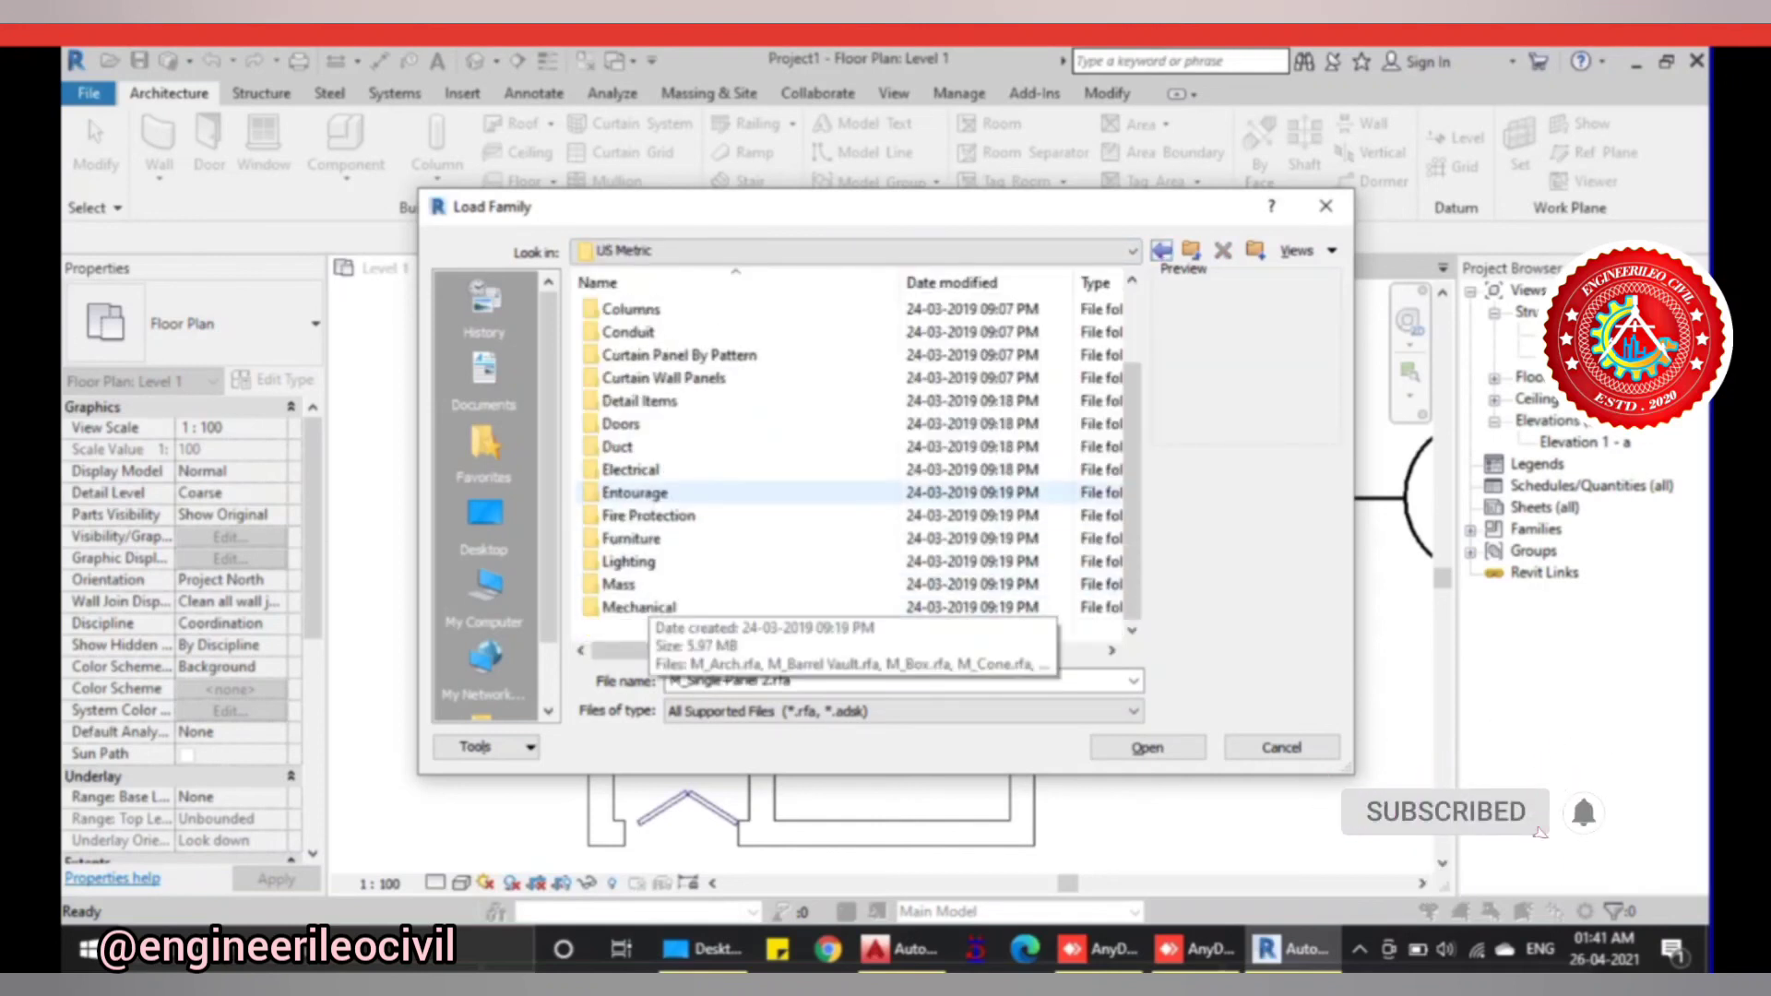
pyautogui.scroll(2, 646, 571)
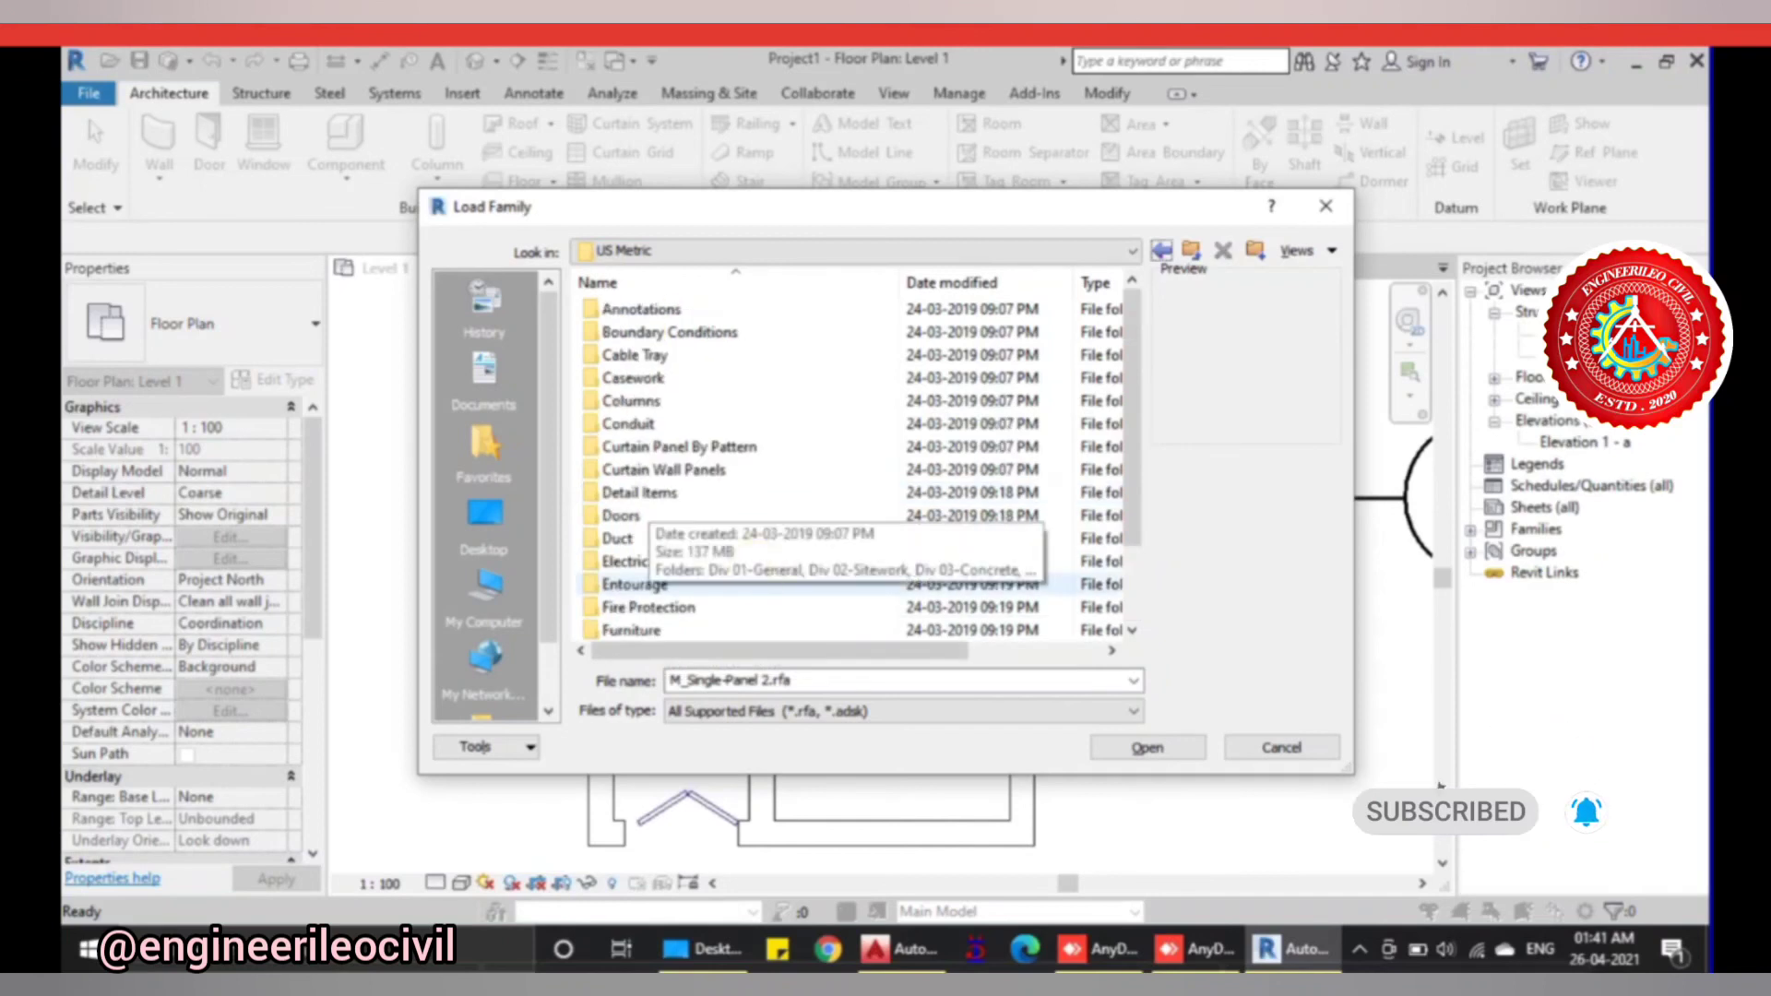
pyautogui.doubleClick(620, 514)
pyautogui.click(669, 493)
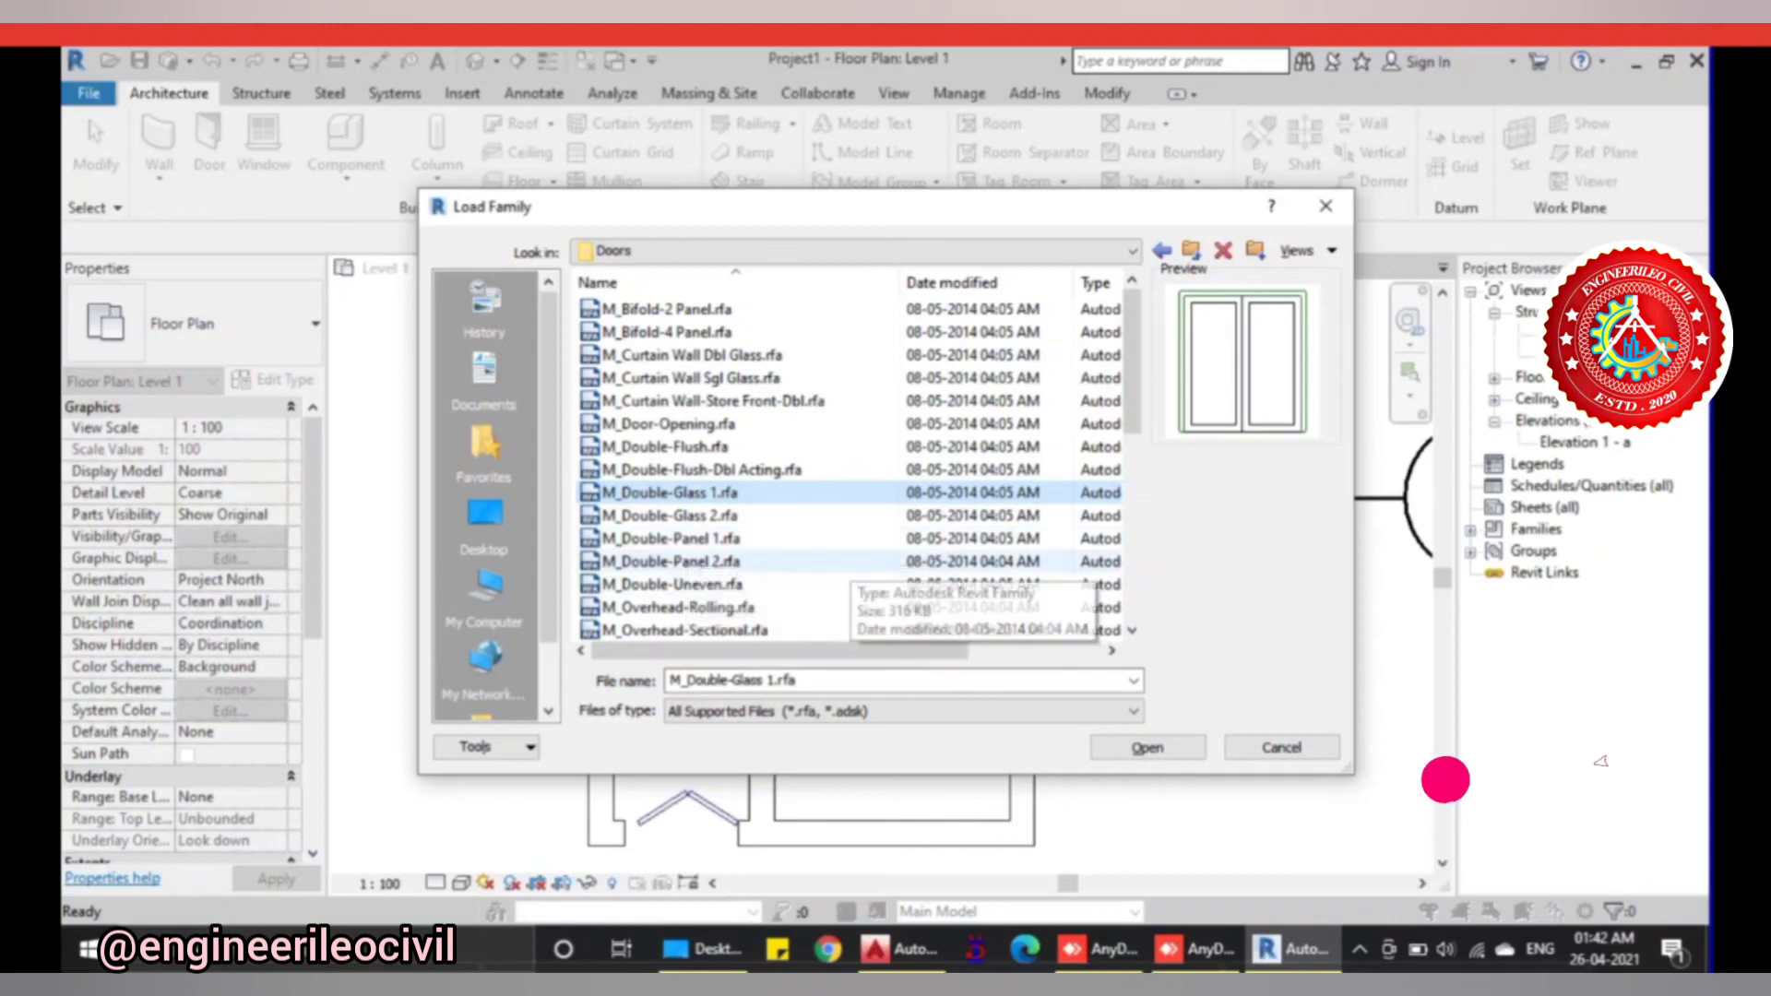
pyautogui.click(701, 470)
pyautogui.click(682, 560)
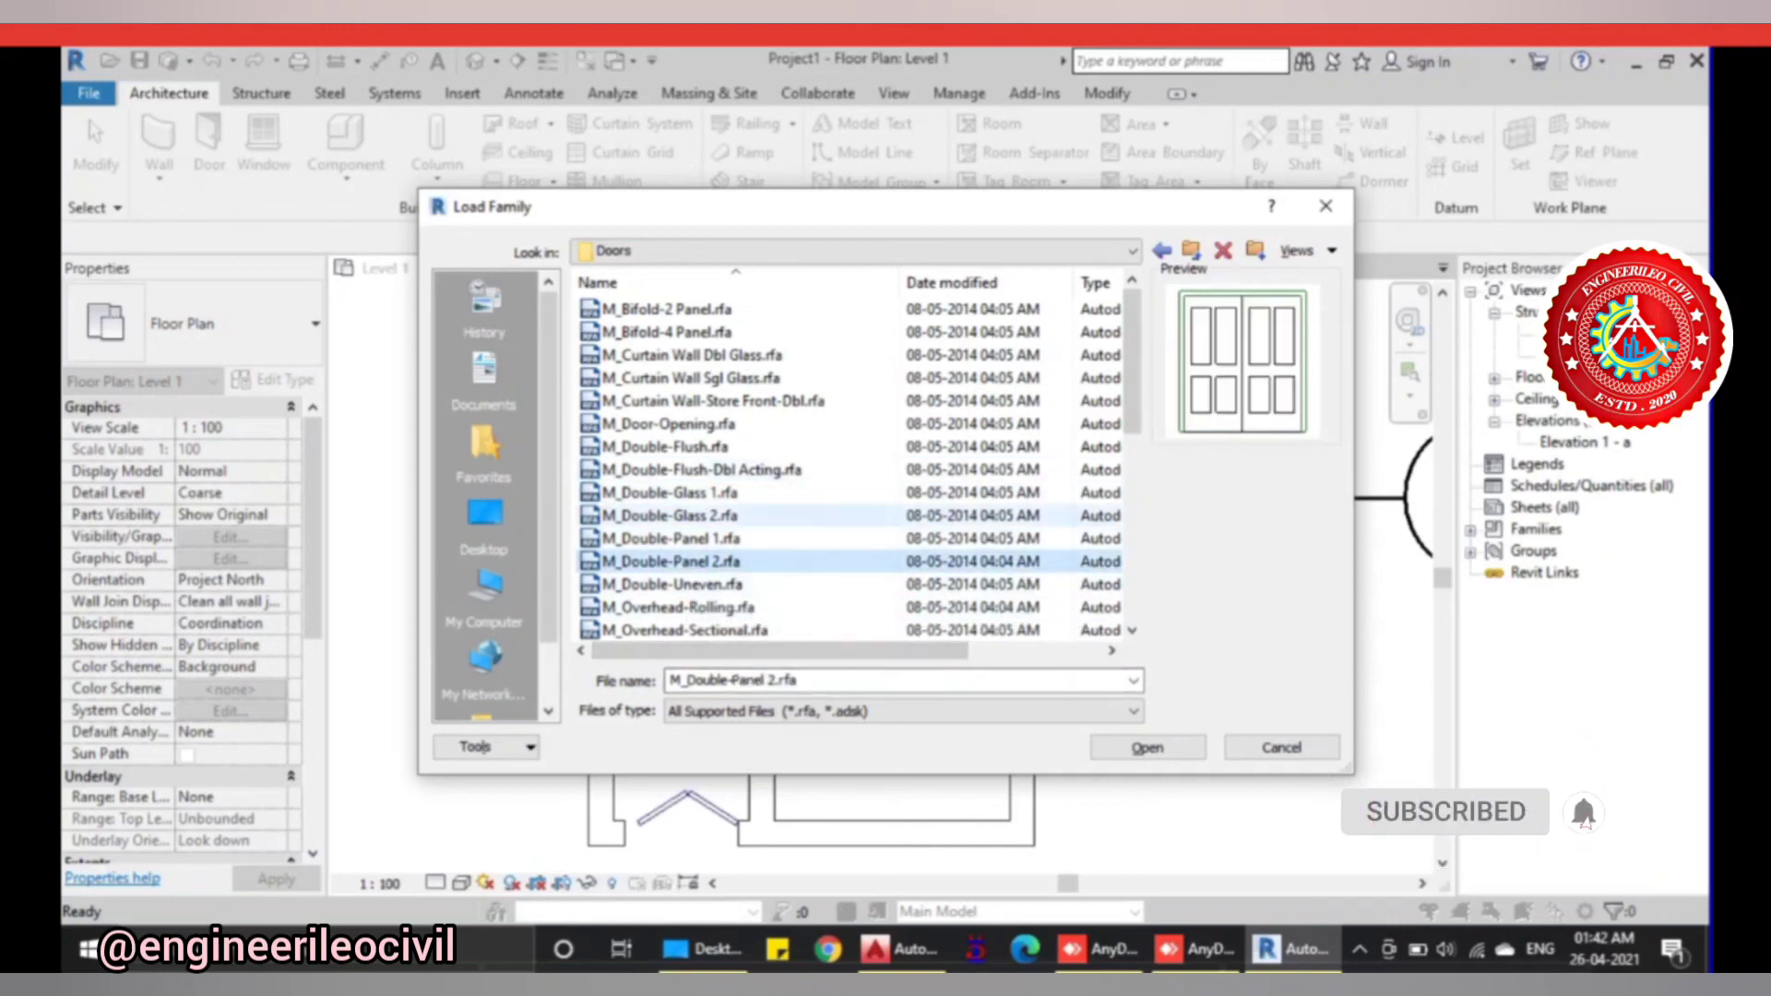
pyautogui.click(670, 514)
# - Retry loading several door files, ending with the M_Bifold-2 Panel.rfa family
pyautogui.press('Return')
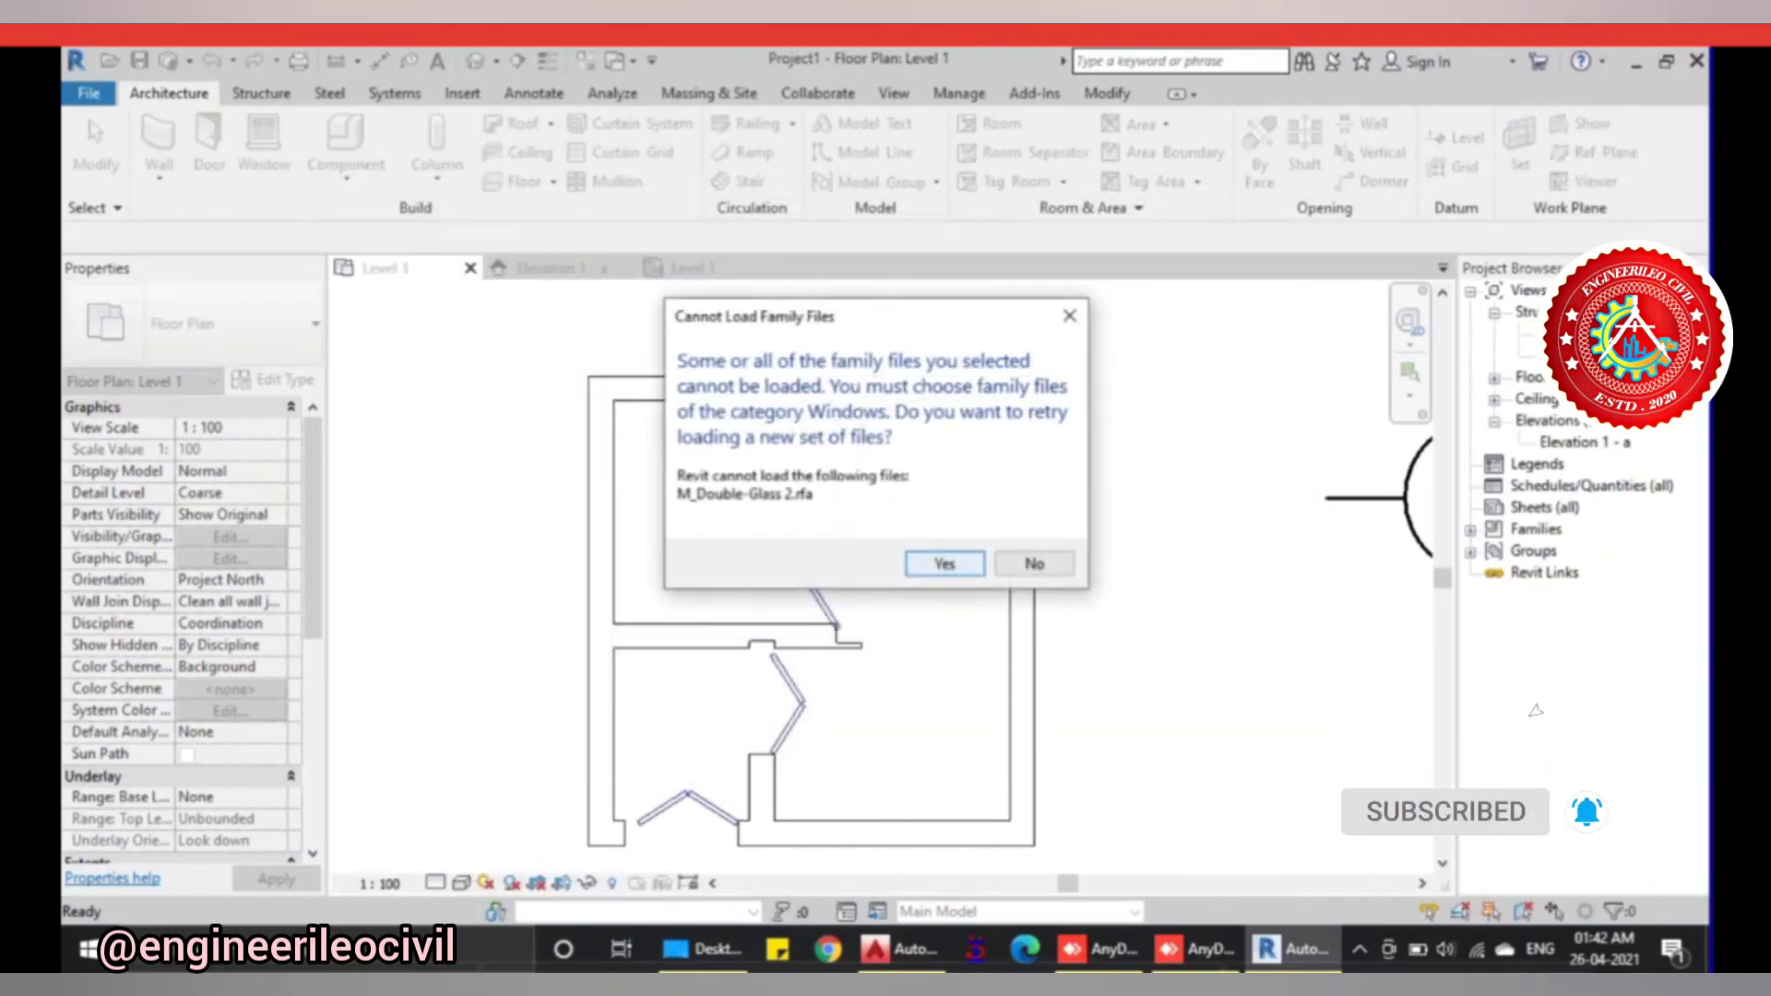
pyautogui.press('Return')
pyautogui.hotkey('shift', 'Tab')
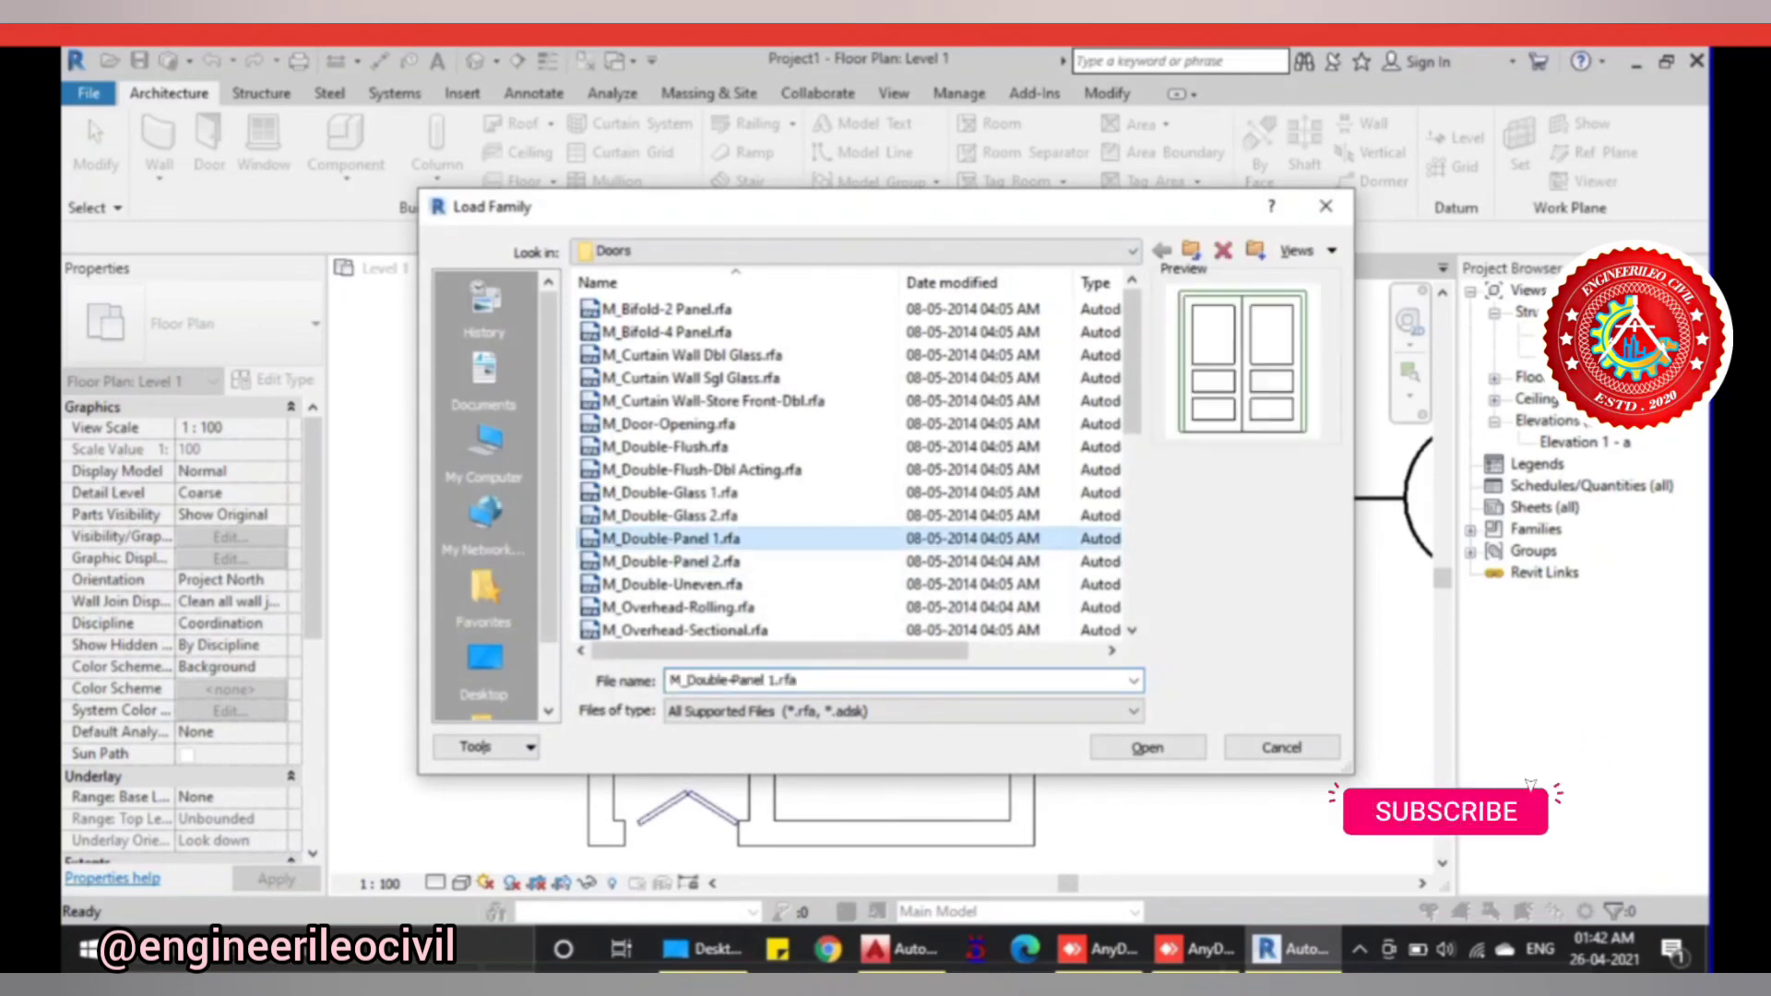
pyautogui.press('Up')
pyautogui.press('Up')
pyautogui.press('Up')
pyautogui.press('Up')
pyautogui.press('Up')
pyautogui.press('Up')
pyautogui.press('Up')
pyautogui.press('Up')
pyautogui.press('Up')
pyautogui.press('Up')
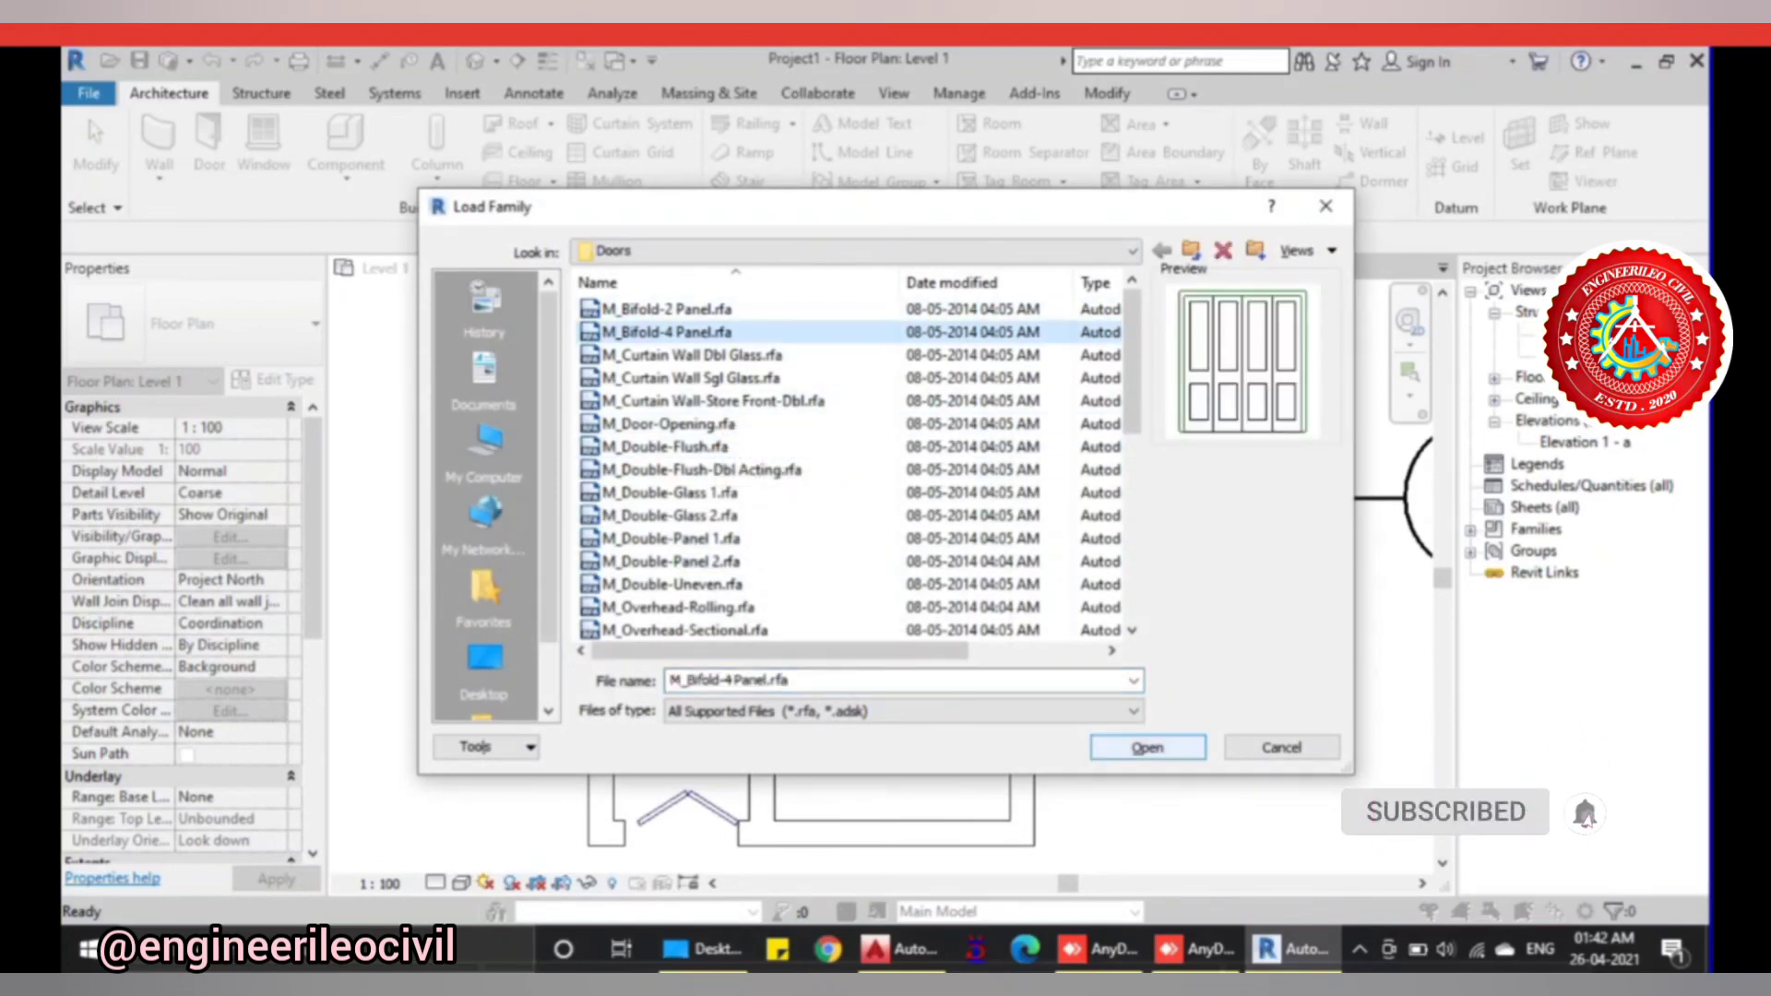
pyautogui.press('Return')
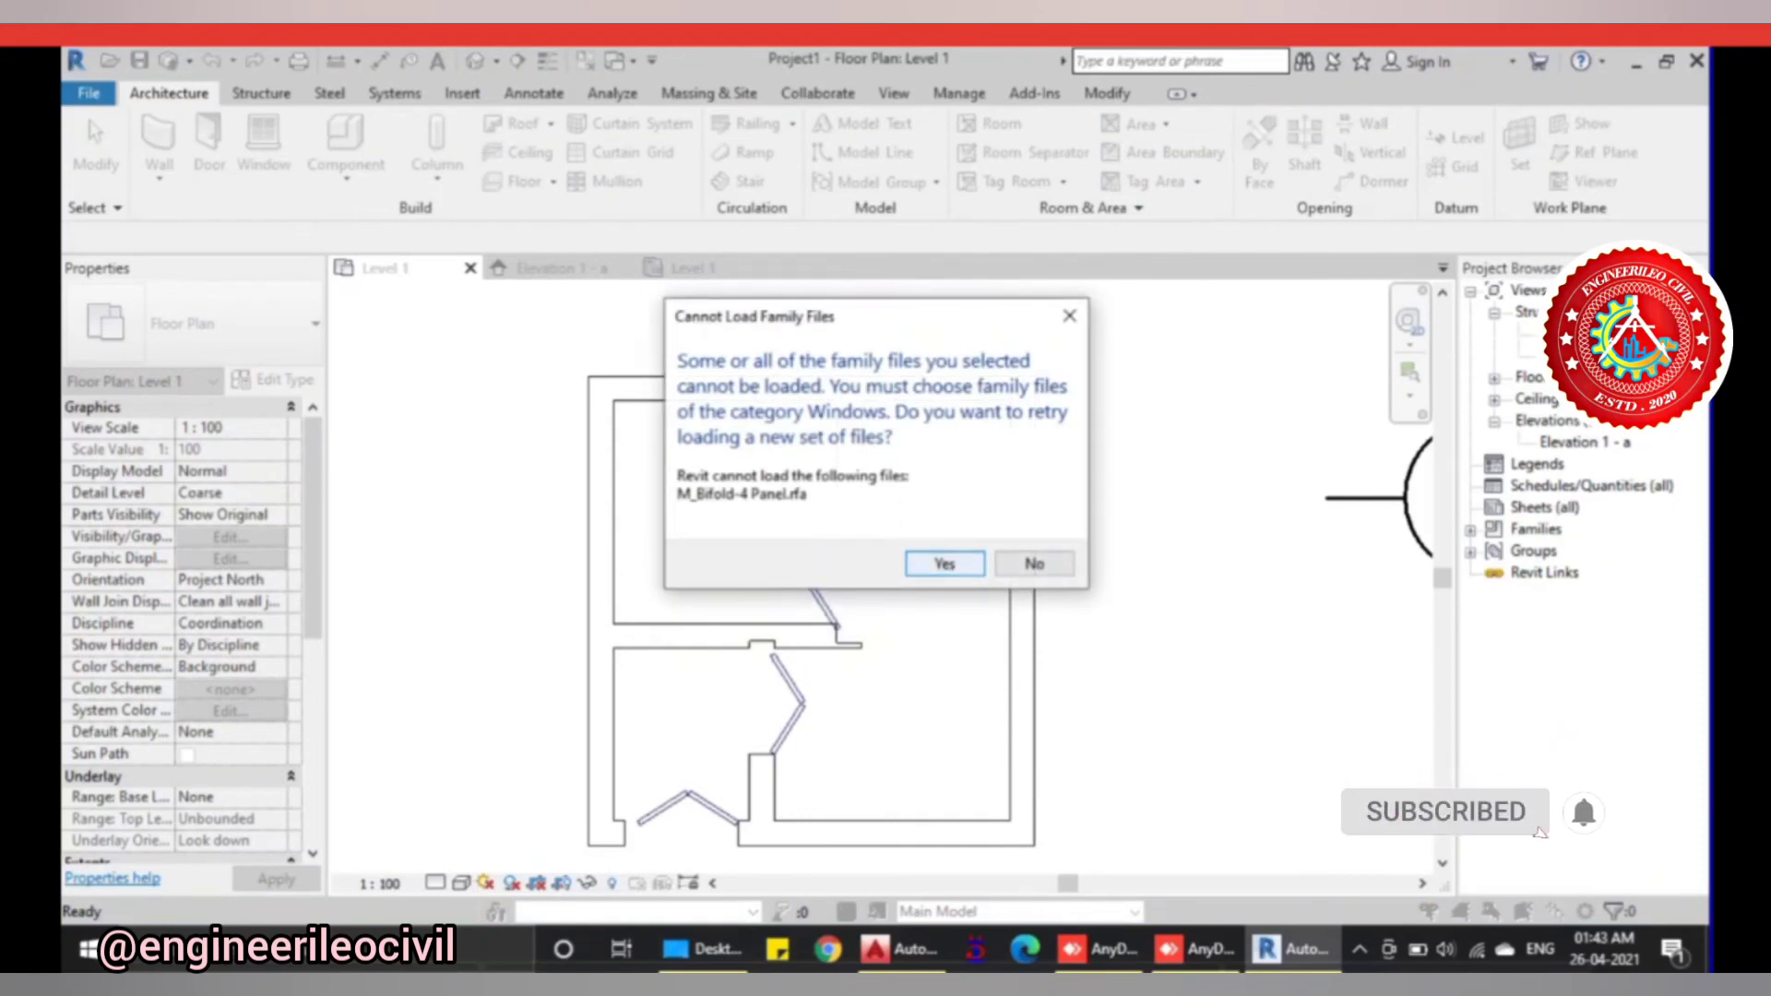
pyautogui.press('Return')
pyautogui.press('Up')
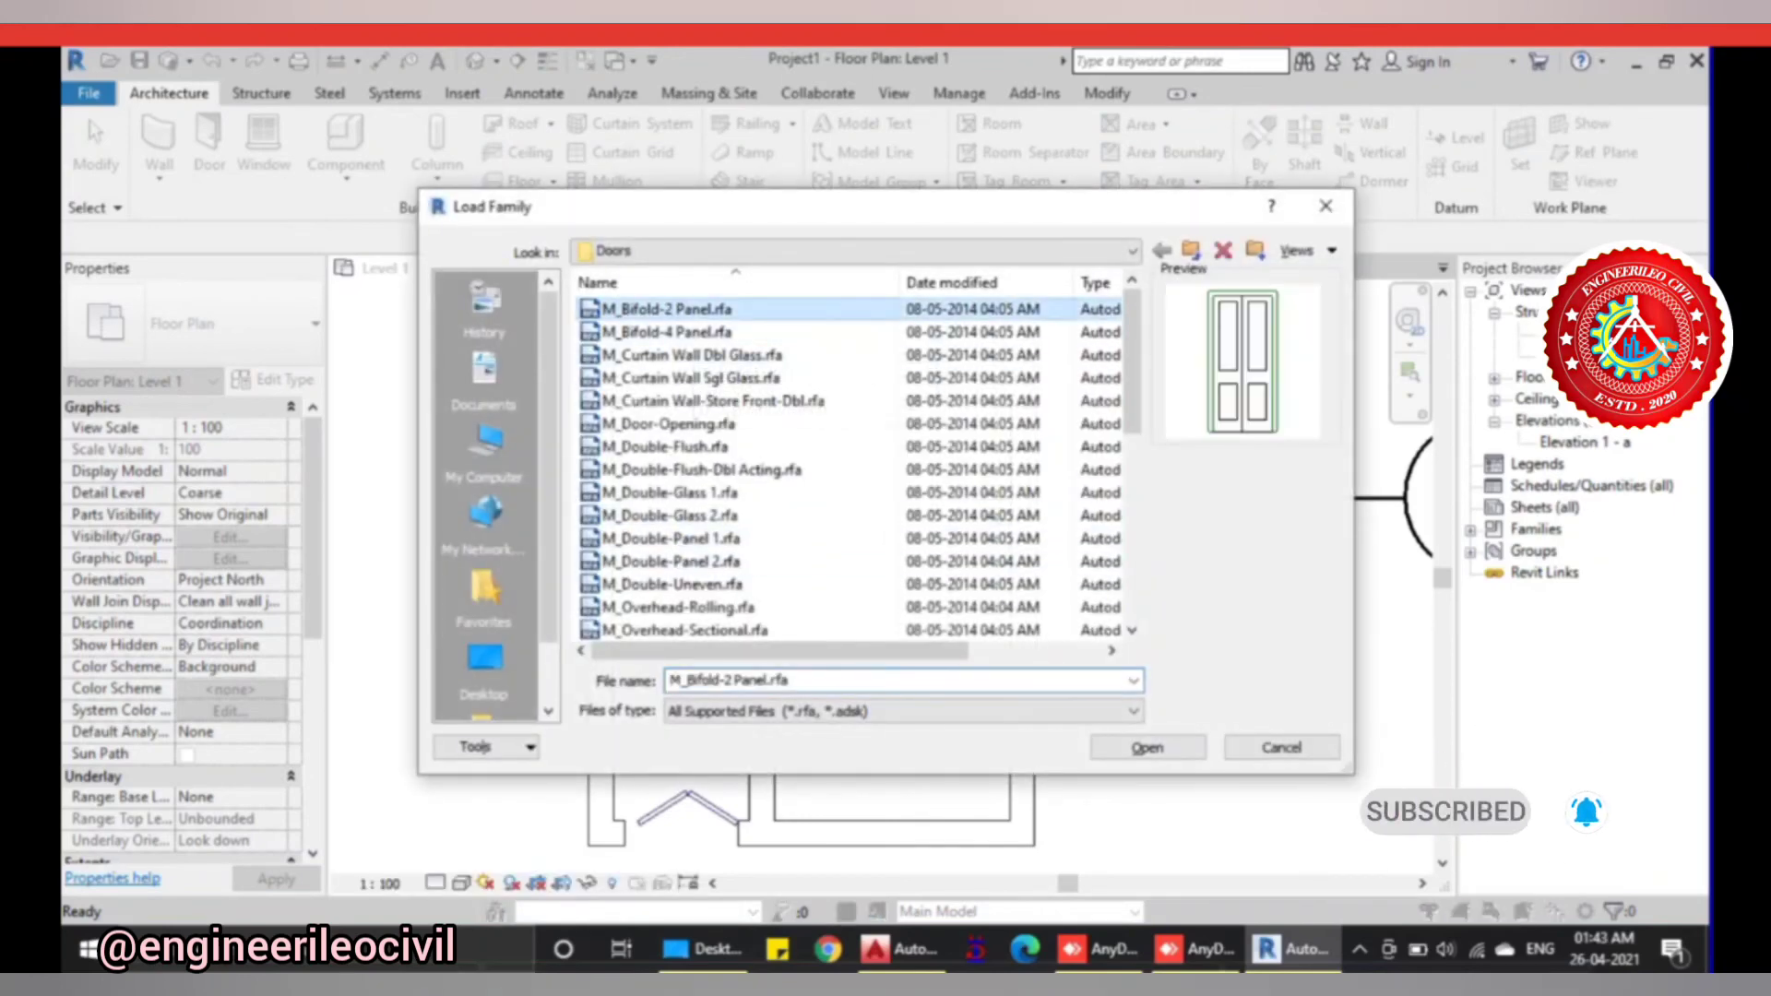
pyautogui.press('Return')
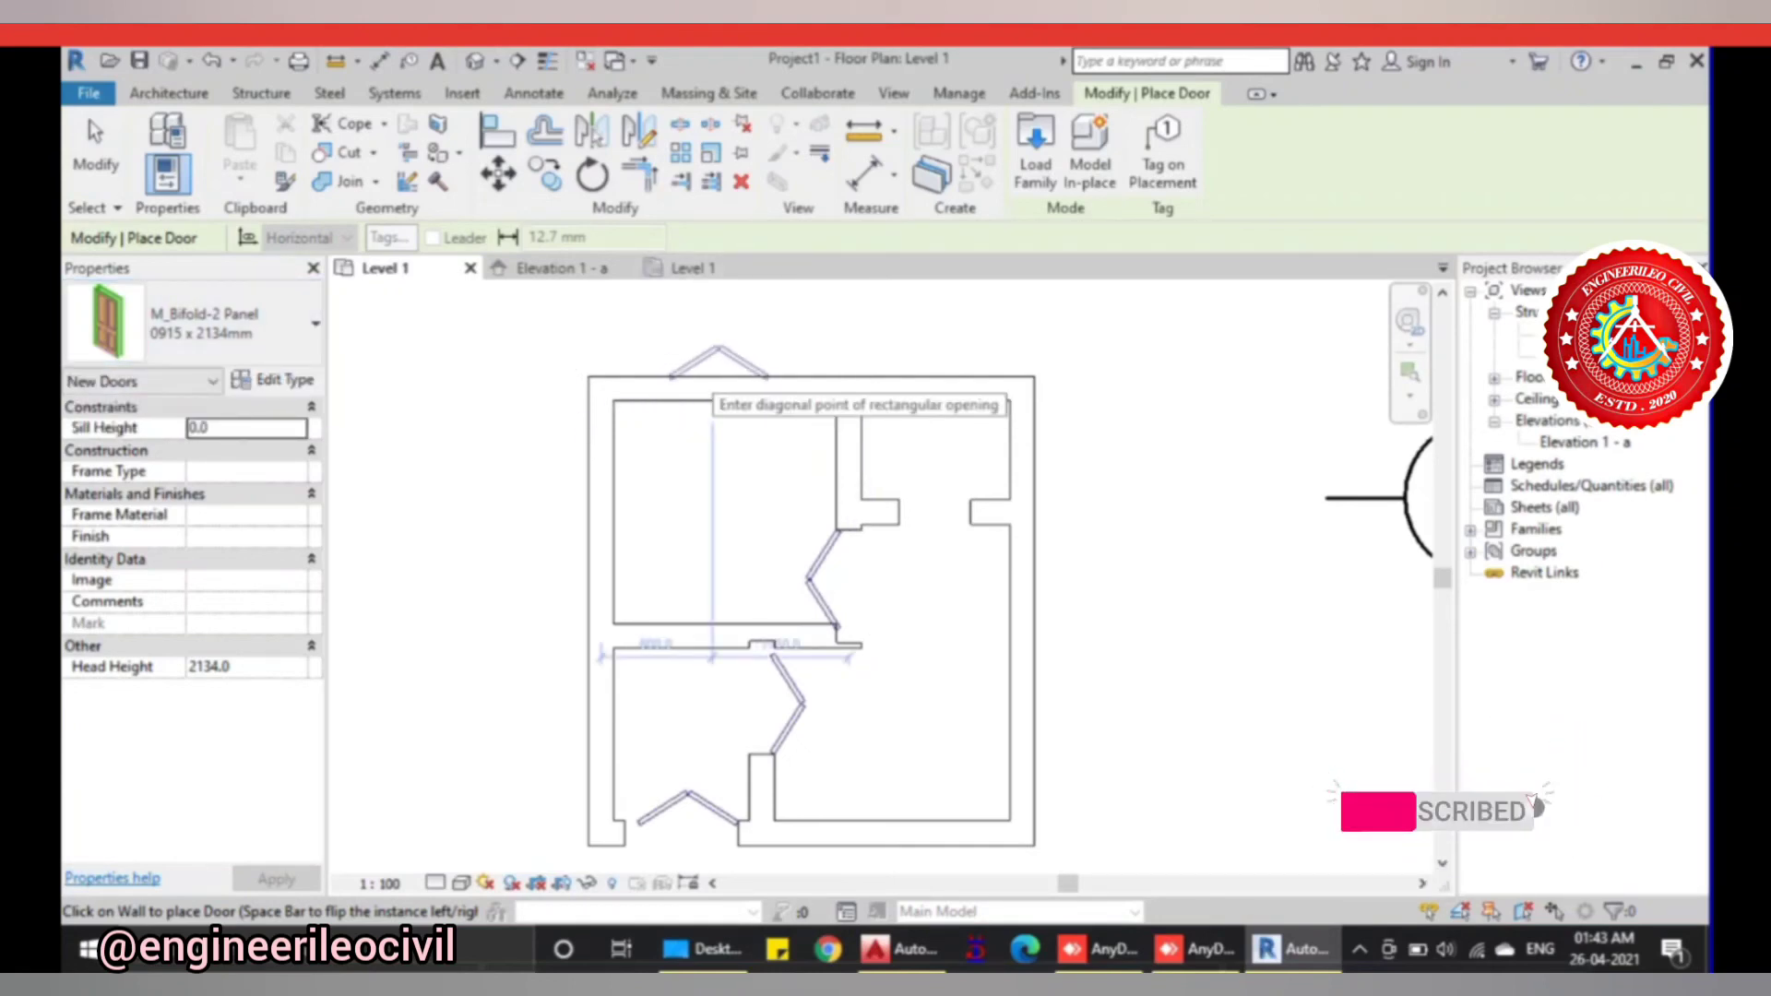
# - Place the M_Bifold-2 Panel 0915 x 2134mm door in the upper-left room's top exterior wall
pyautogui.click(720, 388)
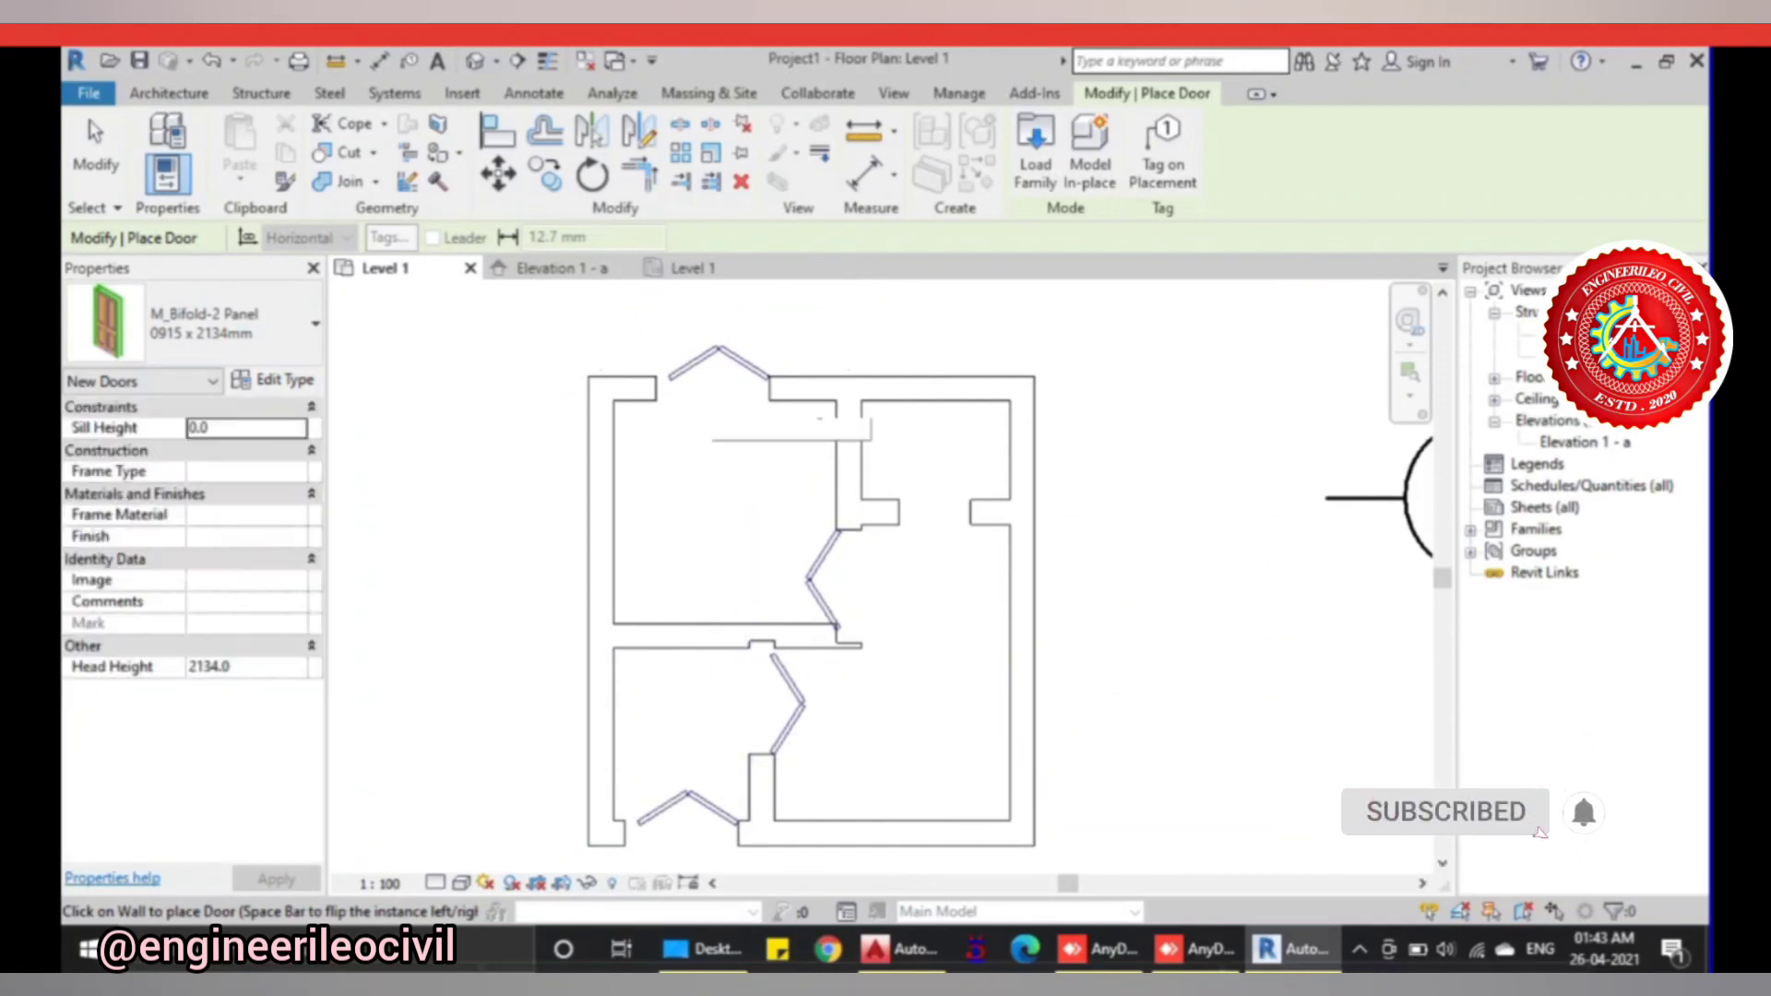
# - Finish door placement, then delete the bifold door from the upper-left room's top wall
pyautogui.press('Escape')
pyautogui.press('Escape')
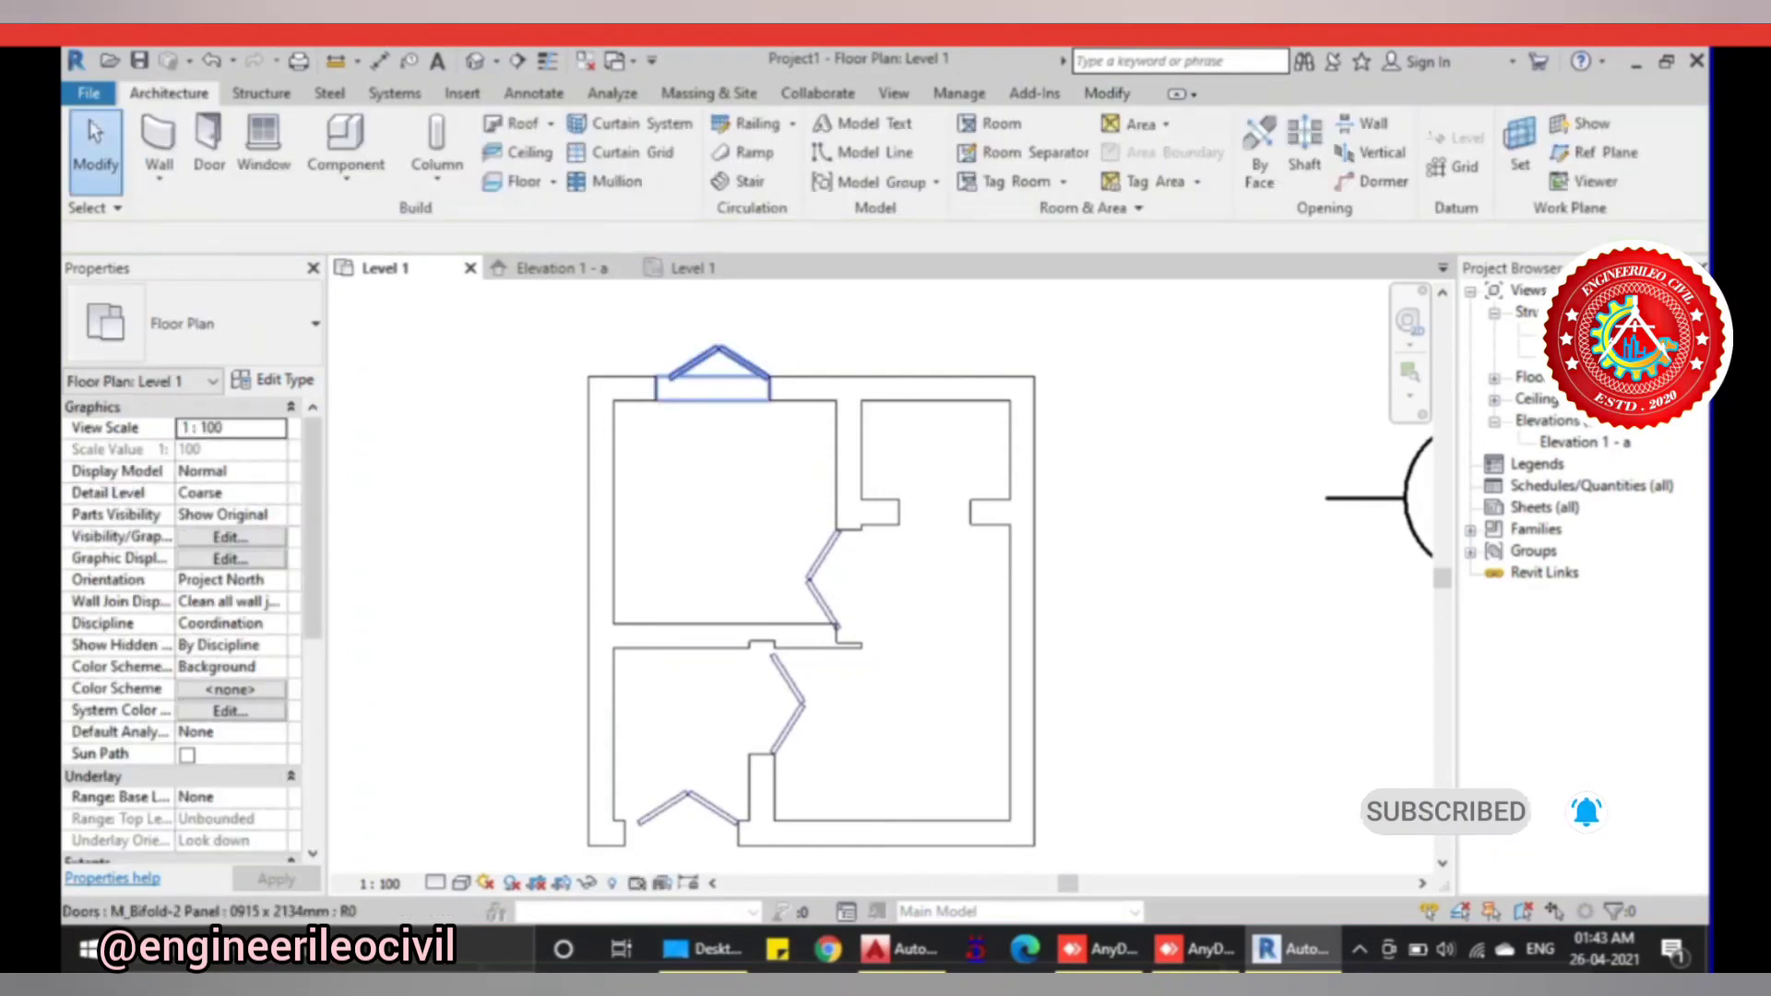
pyautogui.click(715, 388)
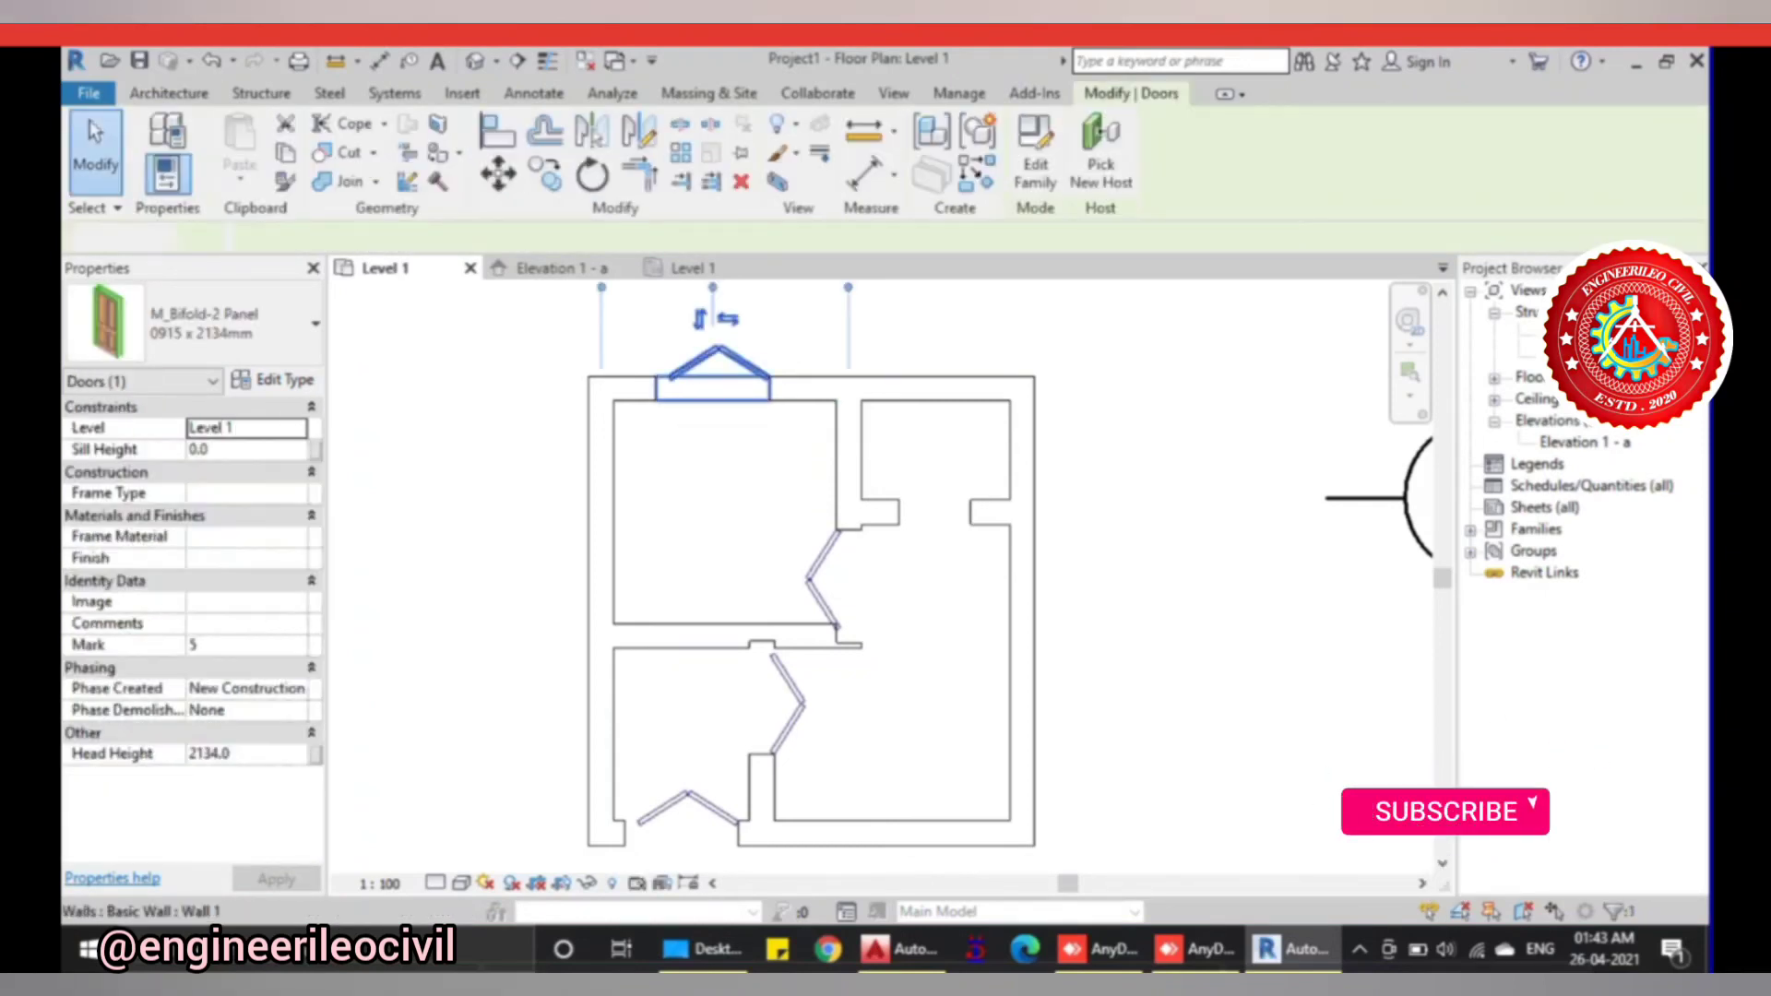
pyautogui.press('Delete')
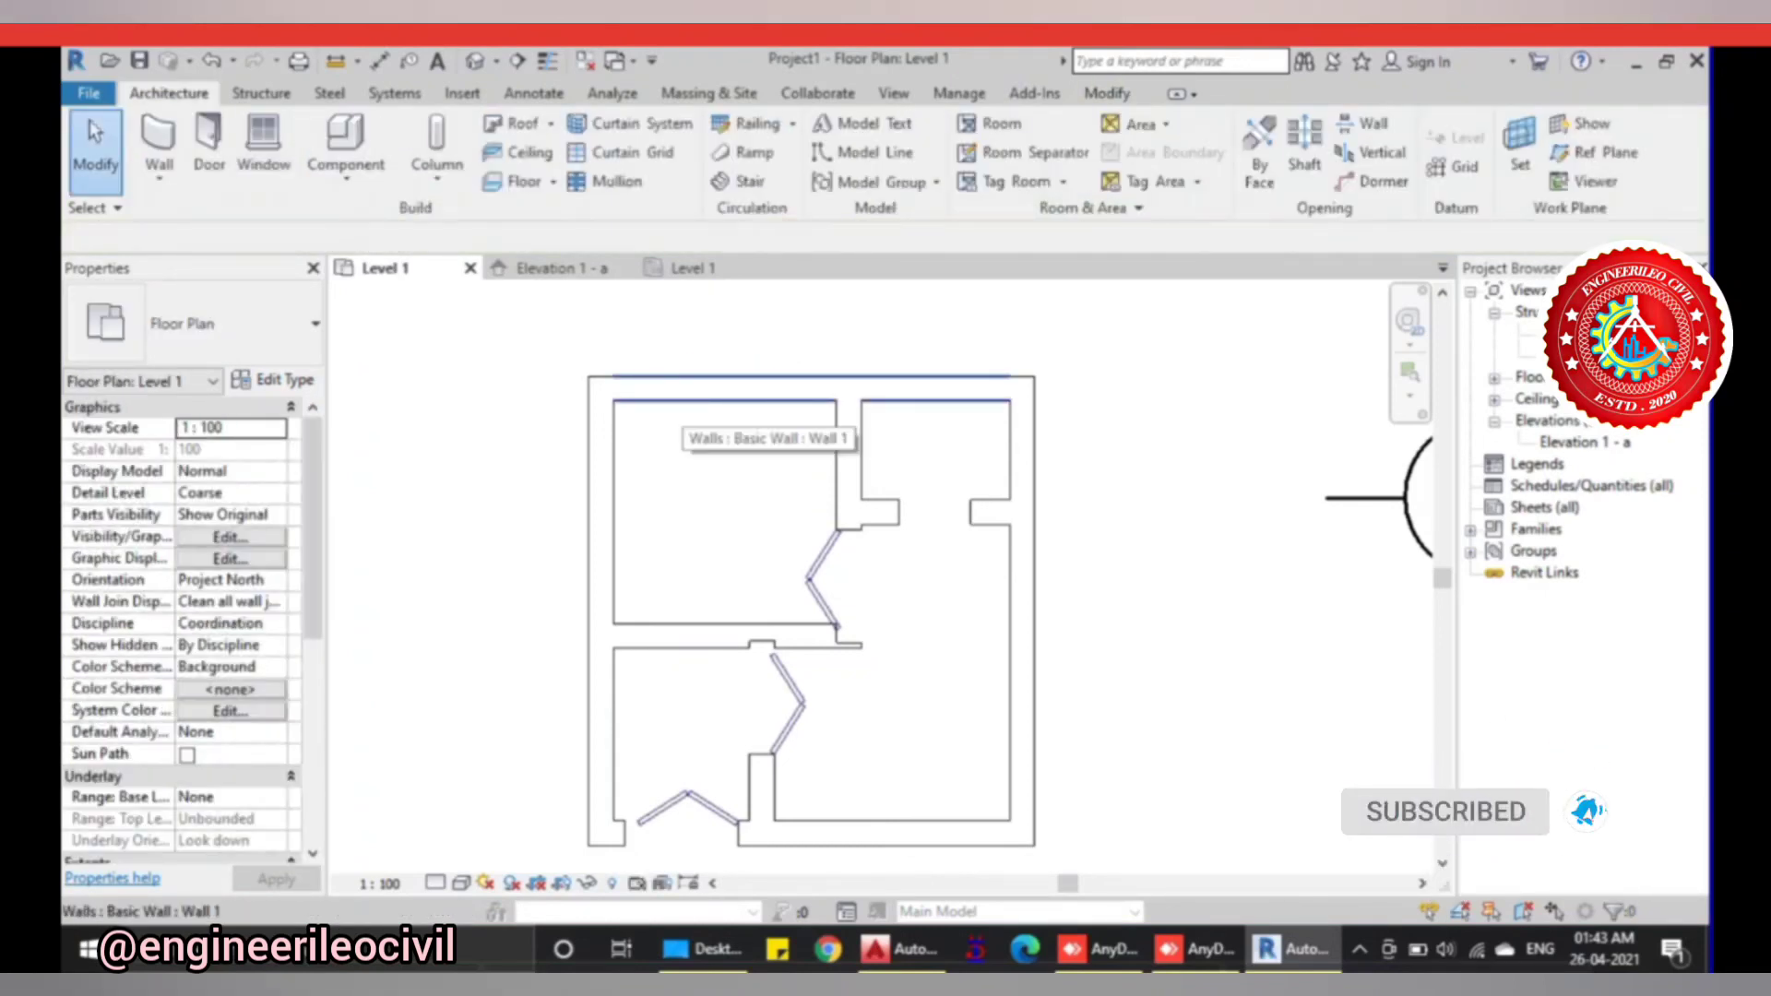